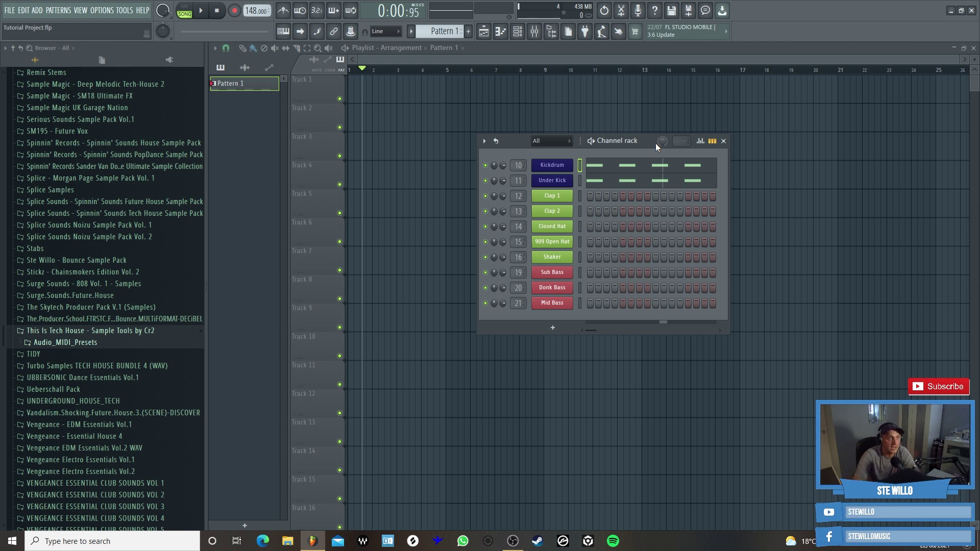
- Look over the Kickdrum's Kick 2 synth and close it, then open the Under Kick sampler with CG_Kick_04.wav
{"action": "left_click", "coordinate": [626, 96]}
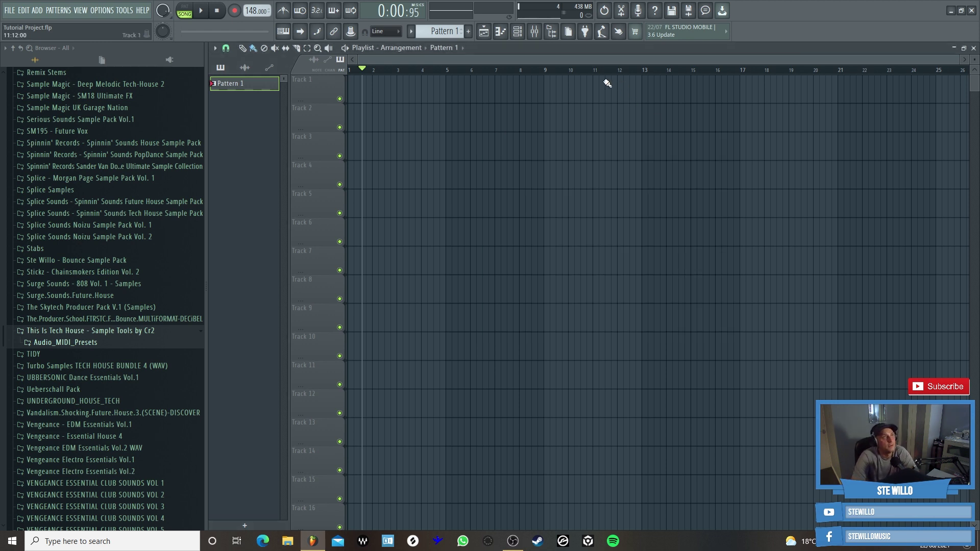
{"action": "left_click", "coordinate": [534, 36]}
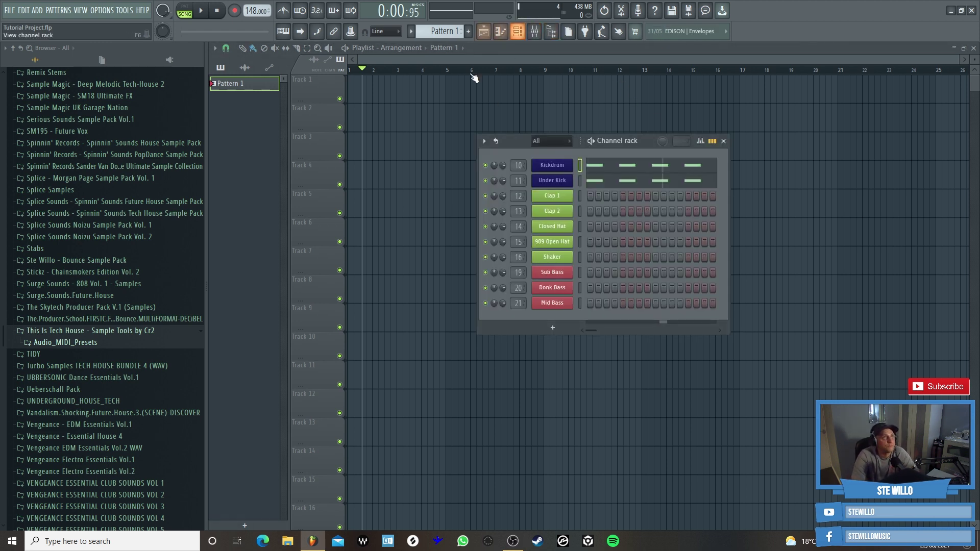
{"action": "left_click", "coordinate": [561, 167]}
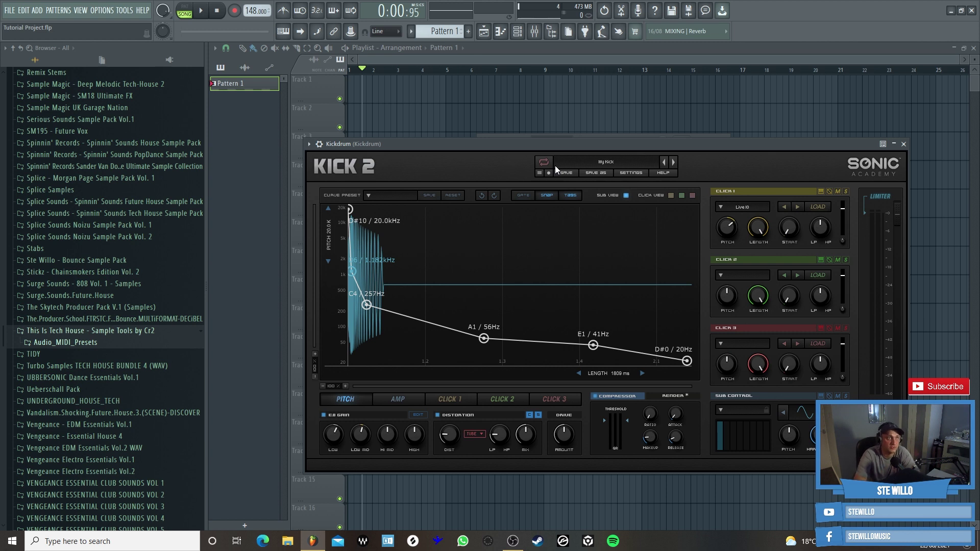
{"action": "left_click_drag", "start_coordinate": [747, 144], "coordinate": [756, 137]}
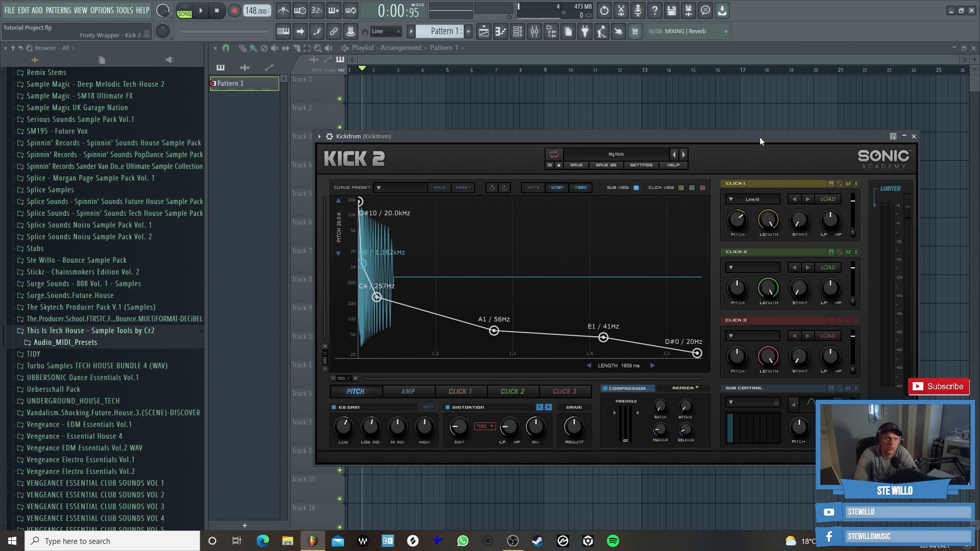
{"action": "left_click", "coordinate": [914, 137]}
{"action": "left_click", "coordinate": [554, 181]}
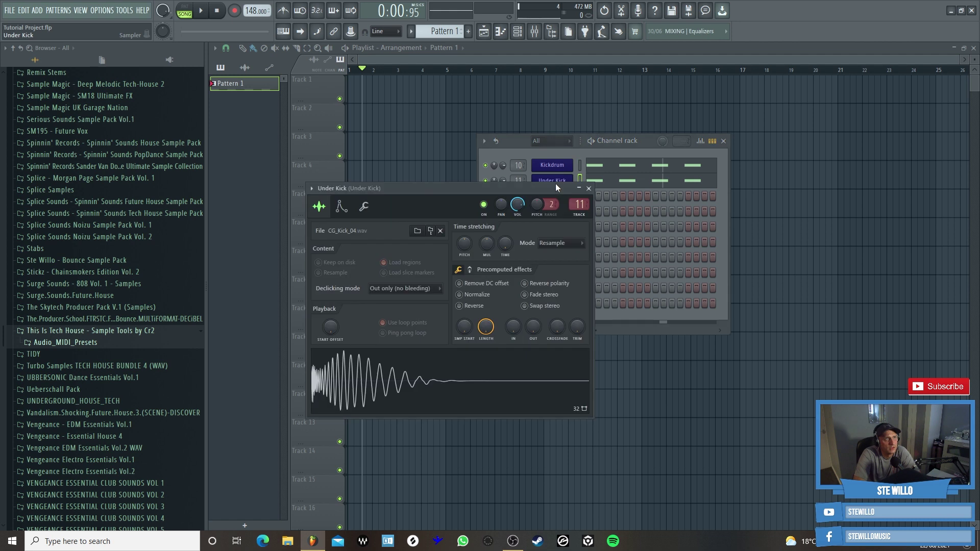
- Preview Under Kick, inspect its Pro-Q 3 band-pass (30 Hz–300 Hz), then select the Kickdrum mixer track
{"action": "left_click", "coordinate": [430, 390]}
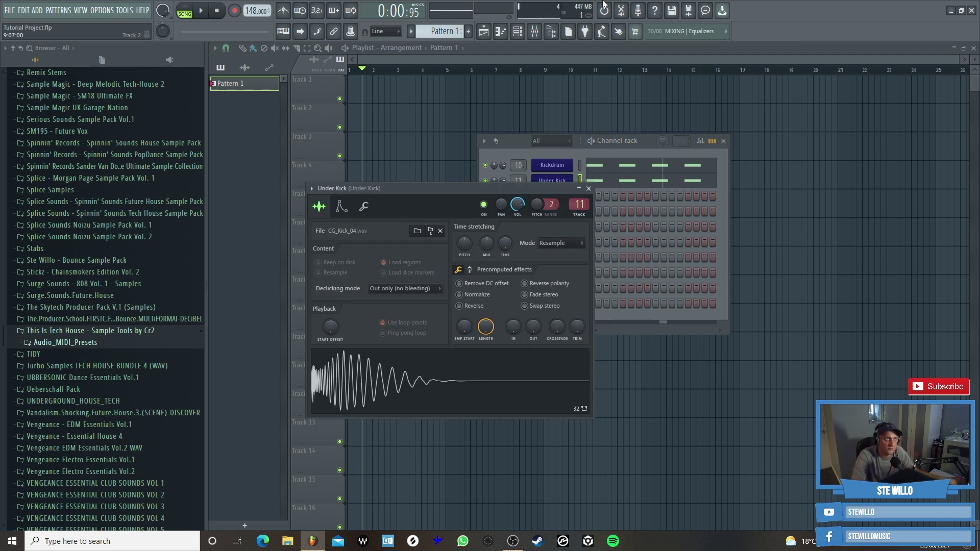
{"action": "left_click", "coordinate": [580, 205]}
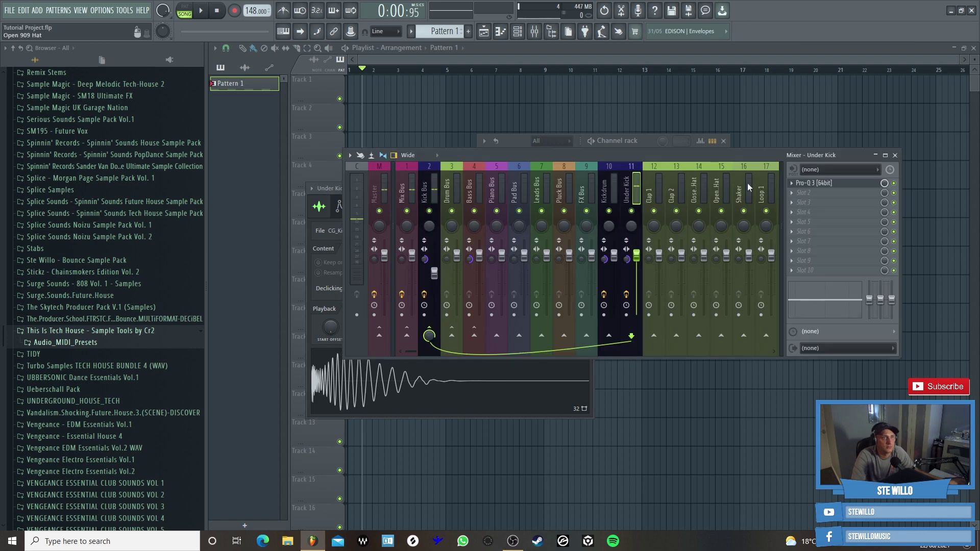
{"action": "left_click", "coordinate": [821, 183]}
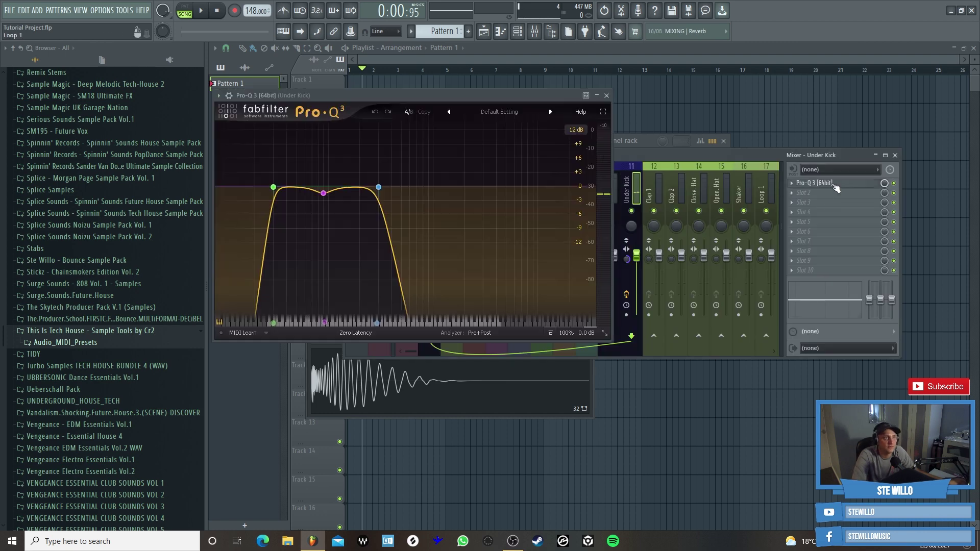
{"action": "left_click", "coordinate": [274, 189]}
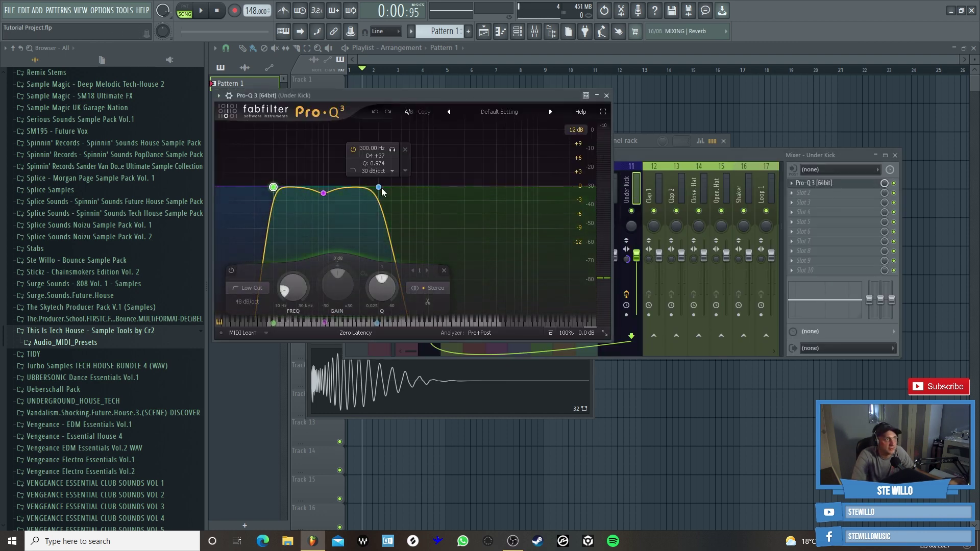
{"action": "left_click", "coordinate": [379, 189]}
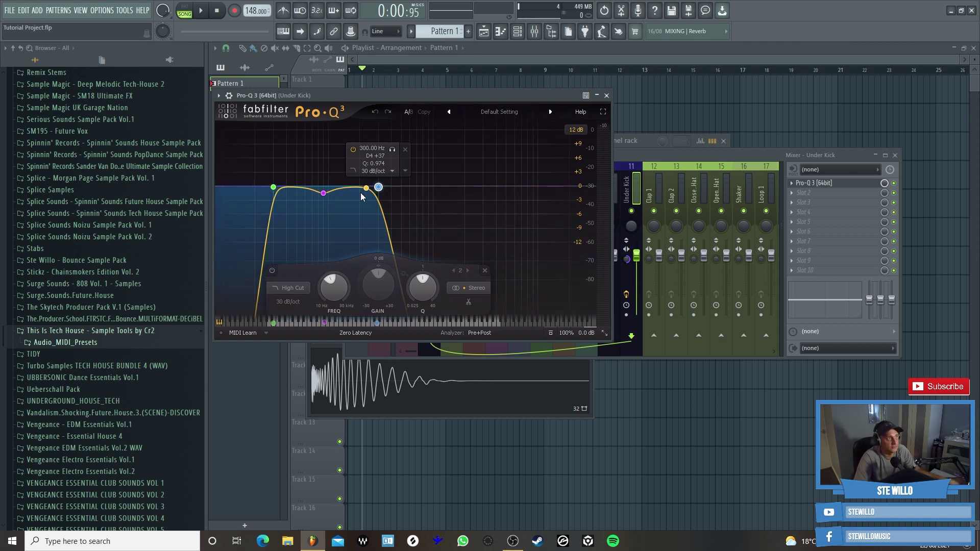
{"action": "mouse_move", "coordinate": [324, 195]}
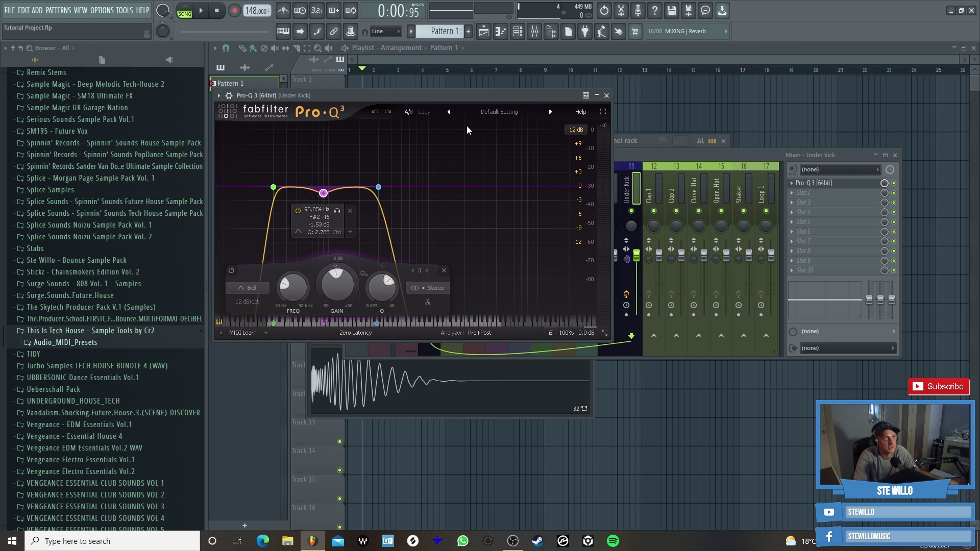
{"action": "left_click", "coordinate": [607, 96]}
{"action": "left_click", "coordinate": [605, 193]}
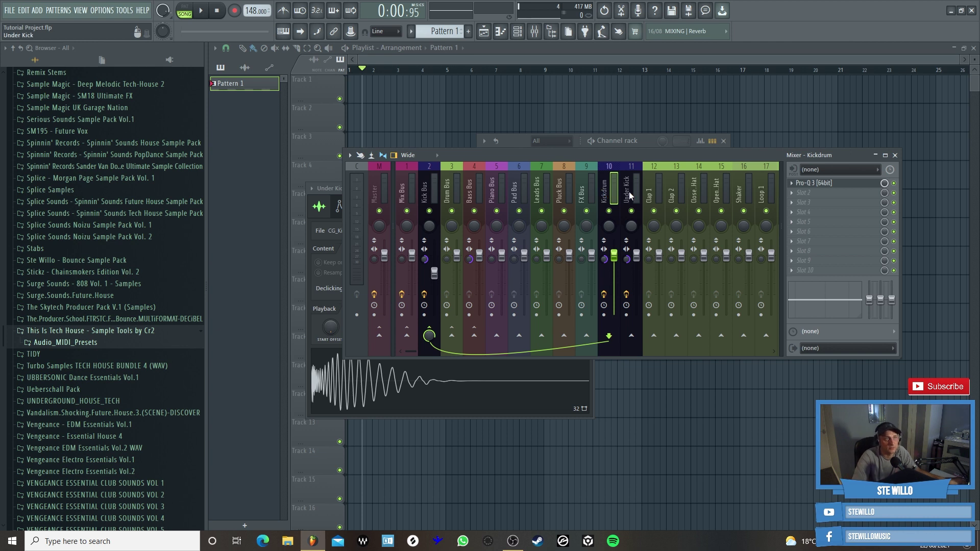
- Select the Kick Bus to check its SSLComp Mono, then close the mixer, channel rack and sampler
{"action": "left_click", "coordinate": [423, 198]}
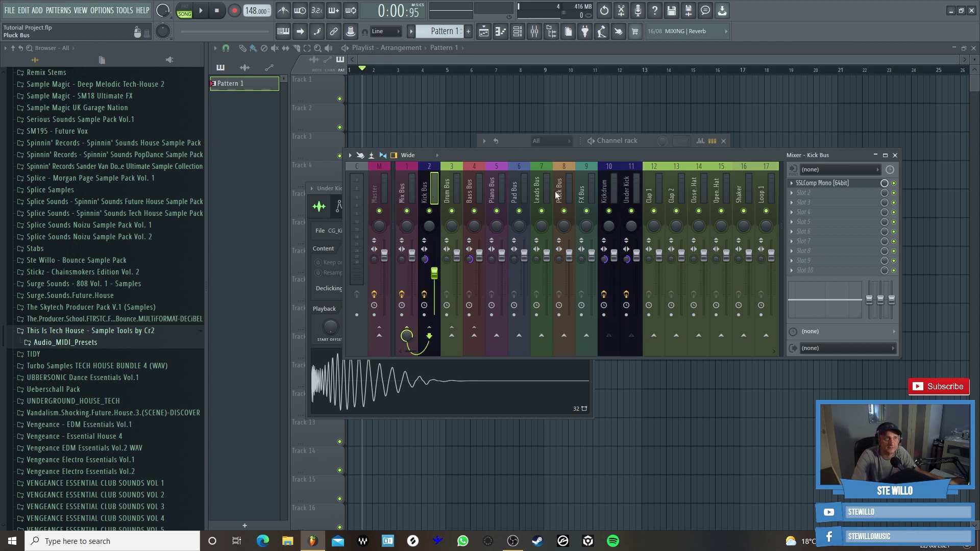
{"action": "scroll", "coordinate": [614, 168], "scroll_direction": "down", "scroll_amount": 3}
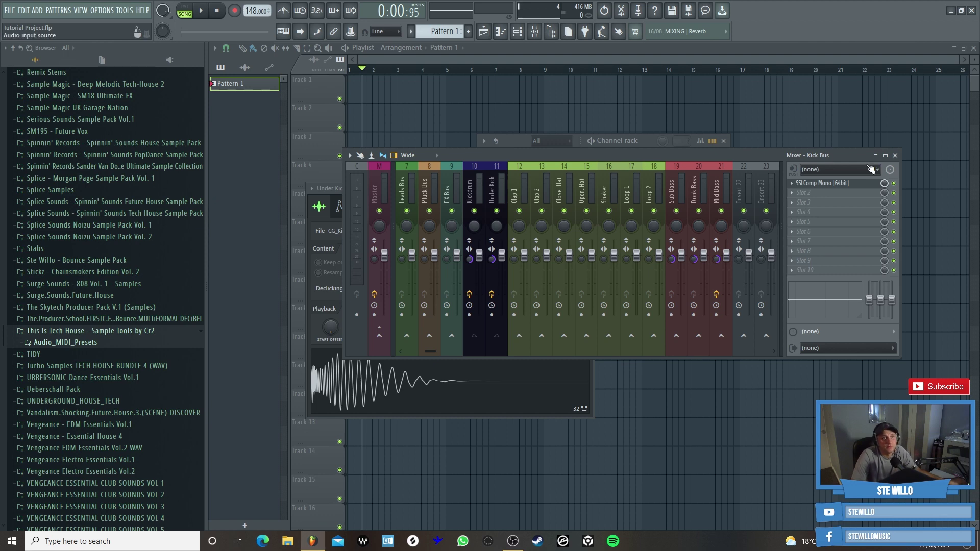
{"action": "left_click", "coordinate": [895, 155]}
{"action": "left_click", "coordinate": [700, 141]}
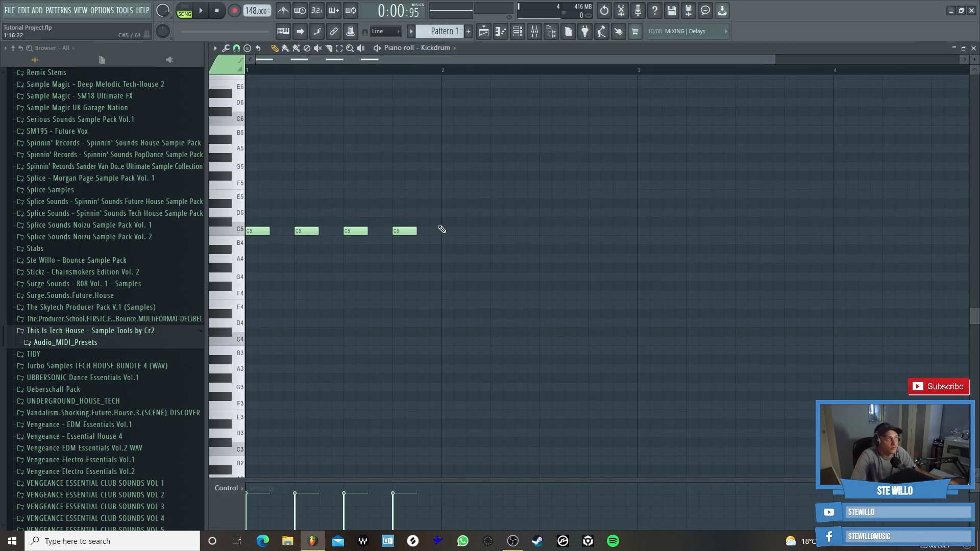
- Add Kickdrum C5 notes on beats 5, 6, 7 and 8
{"action": "left_click", "coordinate": [443, 231]}
{"action": "left_click", "coordinate": [493, 231]}
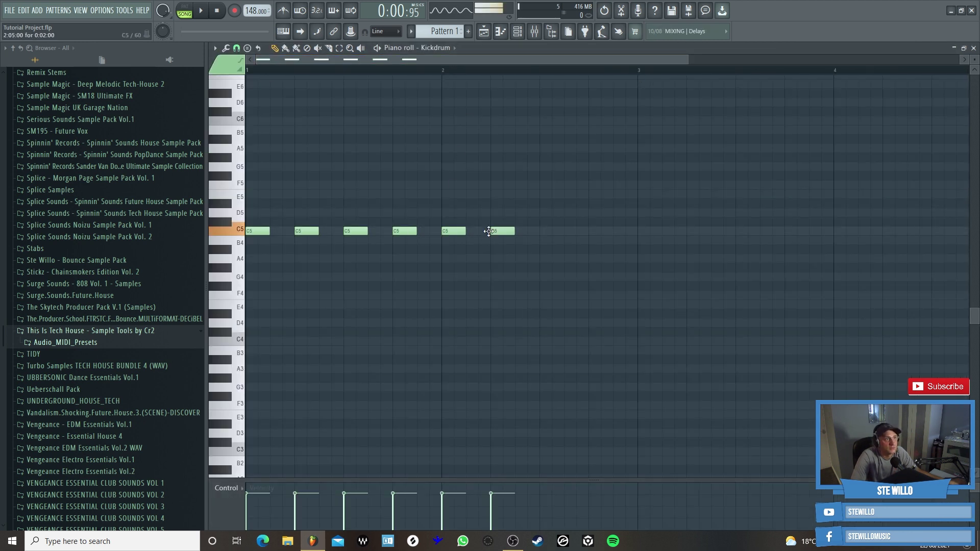
{"action": "left_click", "coordinate": [551, 231]}
{"action": "left_click", "coordinate": [600, 231]}
- Switch the piano roll to Under Kick and add C5 notes on beats 5–8
{"action": "left_click", "coordinate": [456, 48]}
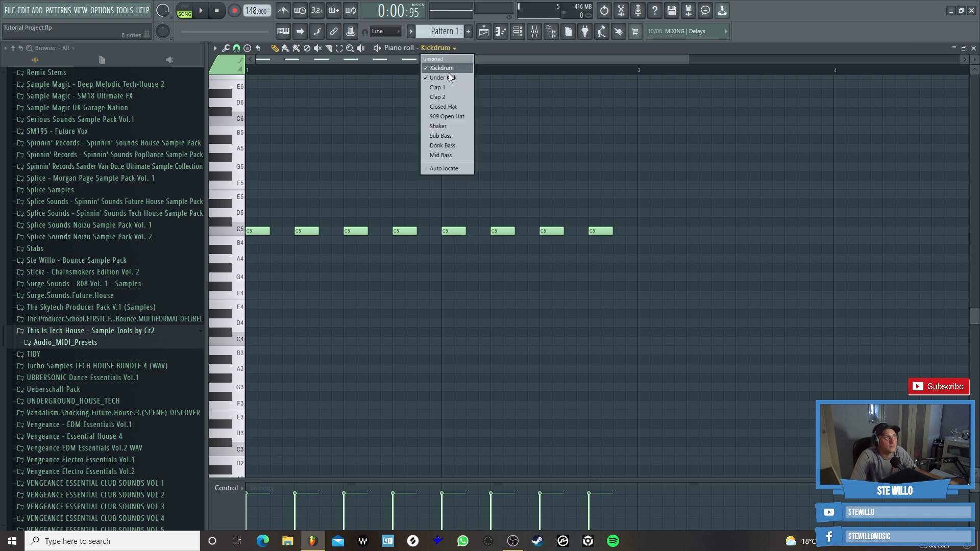
{"action": "left_click", "coordinate": [444, 78]}
{"action": "left_click", "coordinate": [454, 230]}
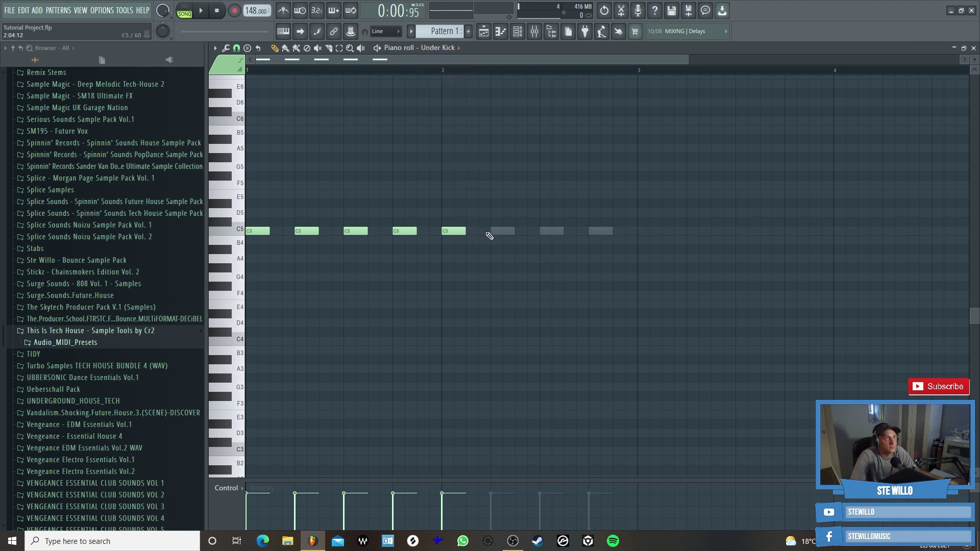
{"action": "left_click", "coordinate": [503, 231]}
{"action": "left_click", "coordinate": [552, 231]}
{"action": "left_click", "coordinate": [601, 231]}
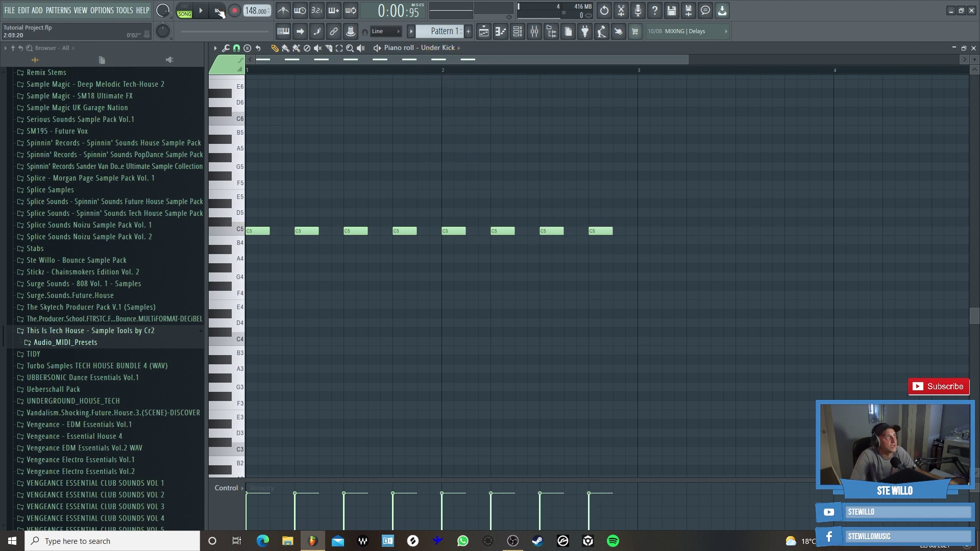
- Play the kick pattern in PAT mode, stop it, and return to the playlist
{"action": "left_click", "coordinate": [184, 11]}
{"action": "left_click", "coordinate": [201, 11]}
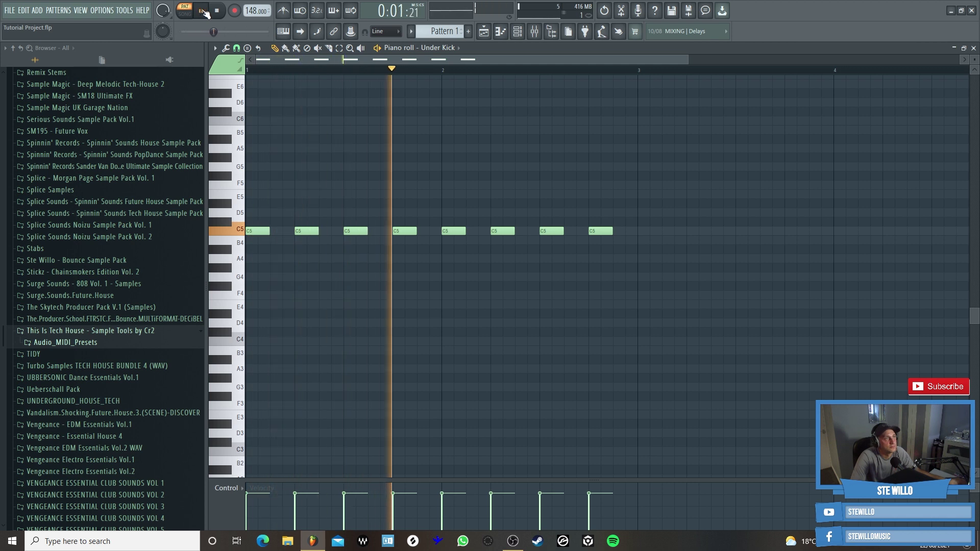
{"action": "left_click", "coordinate": [203, 11]}
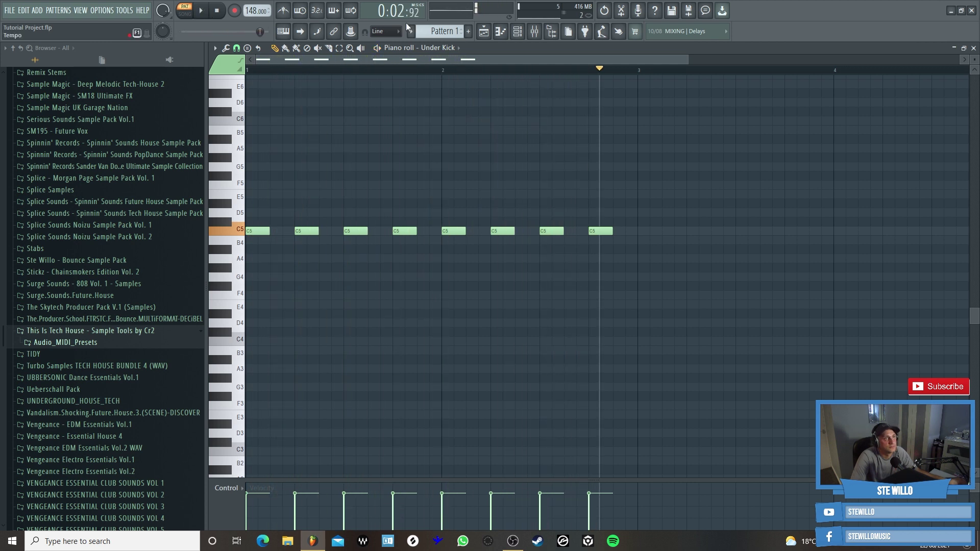
{"action": "left_click", "coordinate": [484, 31]}
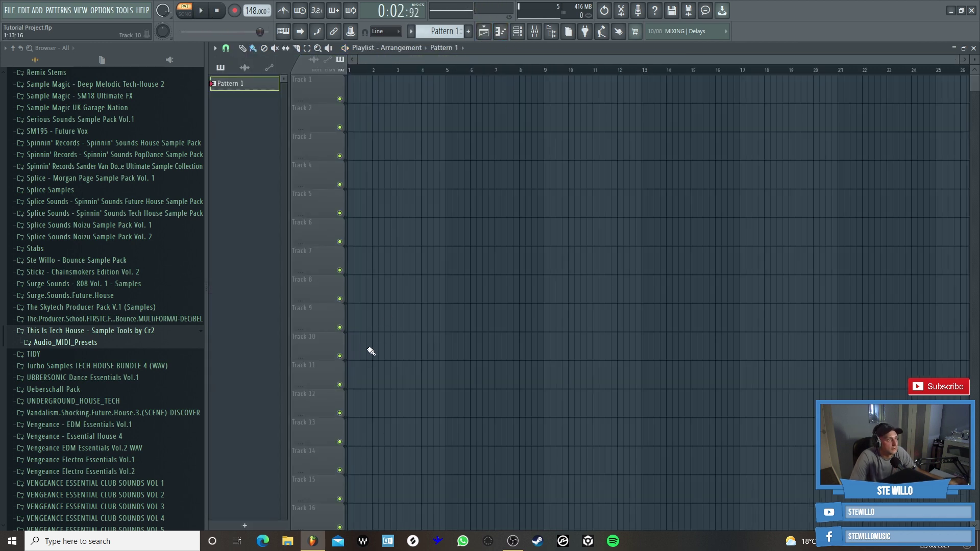
- Paint Pattern 1 clips along Track 10 and delete the extra clips past bar 17
{"action": "left_click_drag", "start_coordinate": [353, 357], "coordinate": [889, 347]}
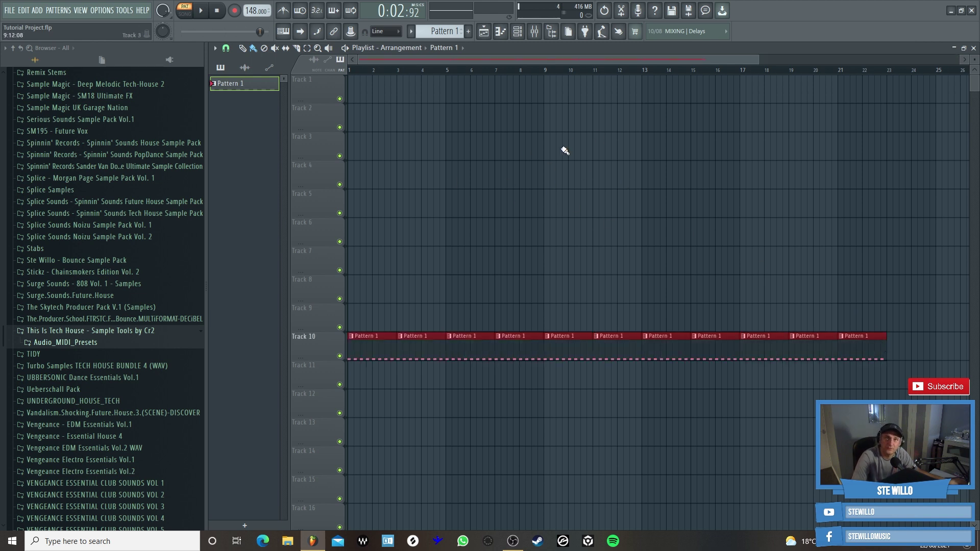
{"action": "left_click_drag", "start_coordinate": [759, 60], "coordinate": [961, 60]}
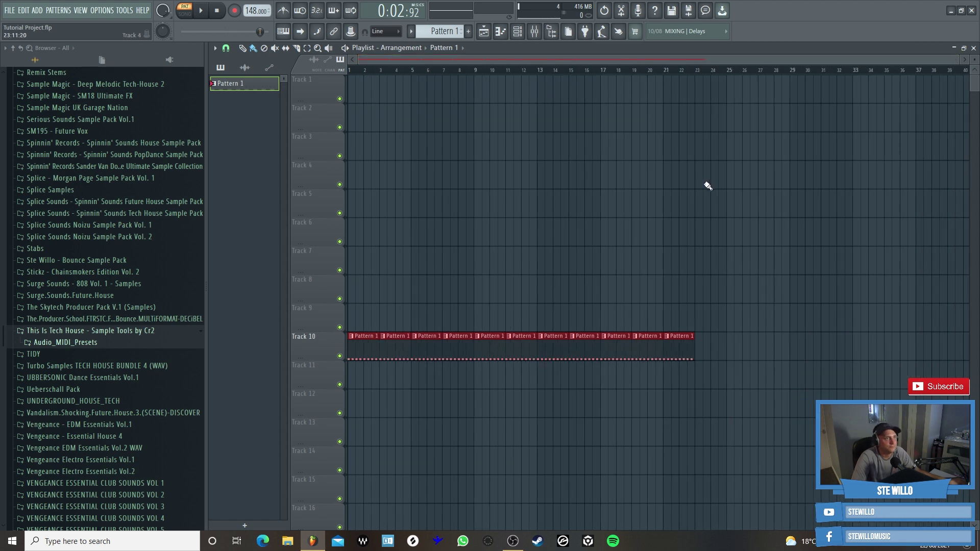
{"action": "key", "text": "ctrl+d"}
{"action": "scroll", "coordinate": [705, 188], "scroll_direction": "down", "scroll_amount": 4}
{"action": "right_click", "coordinate": [624, 229]}
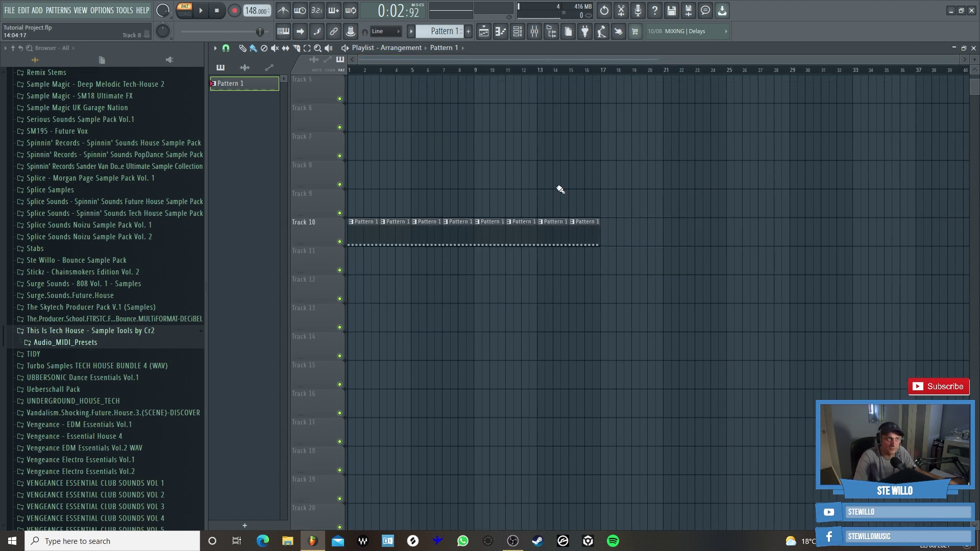
{"action": "right_click", "coordinate": [249, 89]}
- Rename Pattern 1 to Kickdrum
{"action": "left_click", "coordinate": [535, 31]}
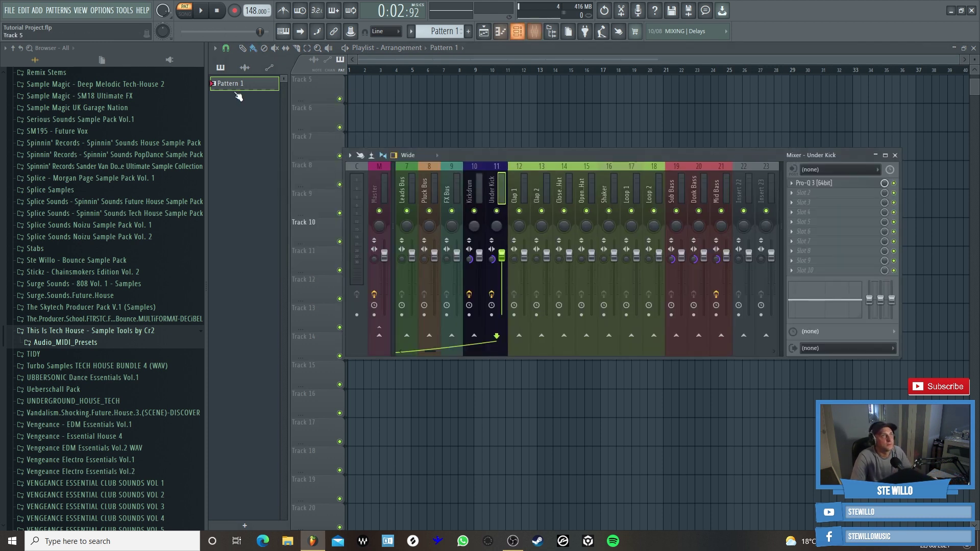
{"action": "left_click", "coordinate": [240, 88]}
{"action": "right_click", "coordinate": [246, 86]}
{"action": "left_click", "coordinate": [289, 134]}
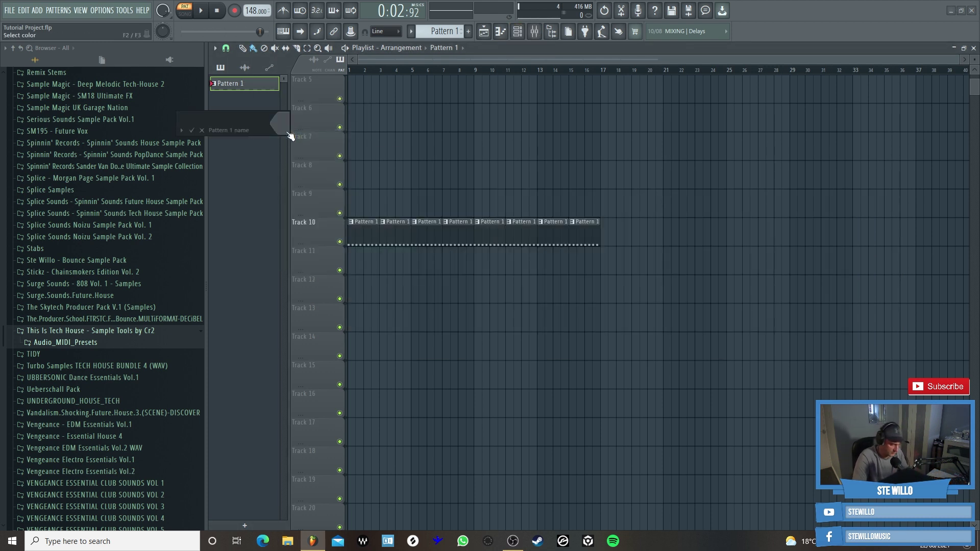
{"action": "type", "text": "Kickdrum"}
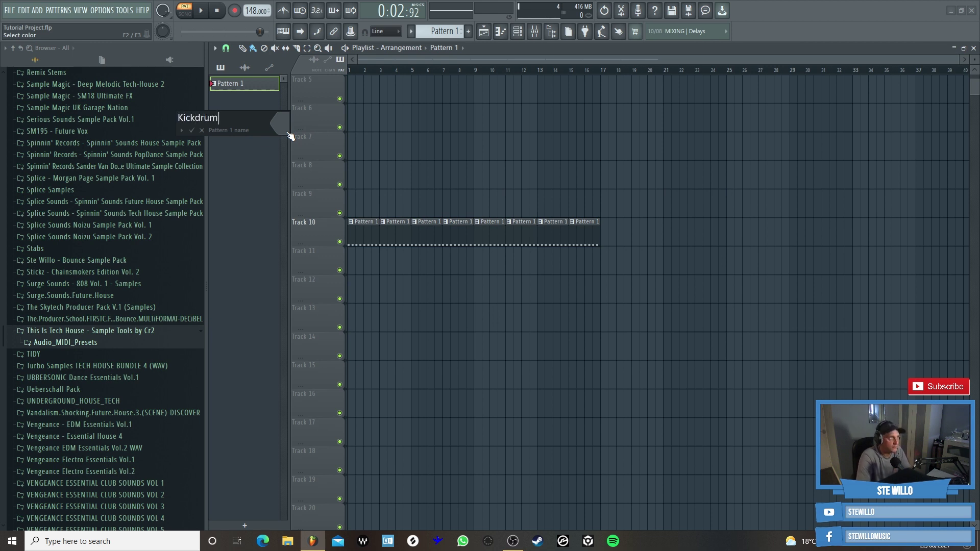
{"action": "key", "text": "Return"}
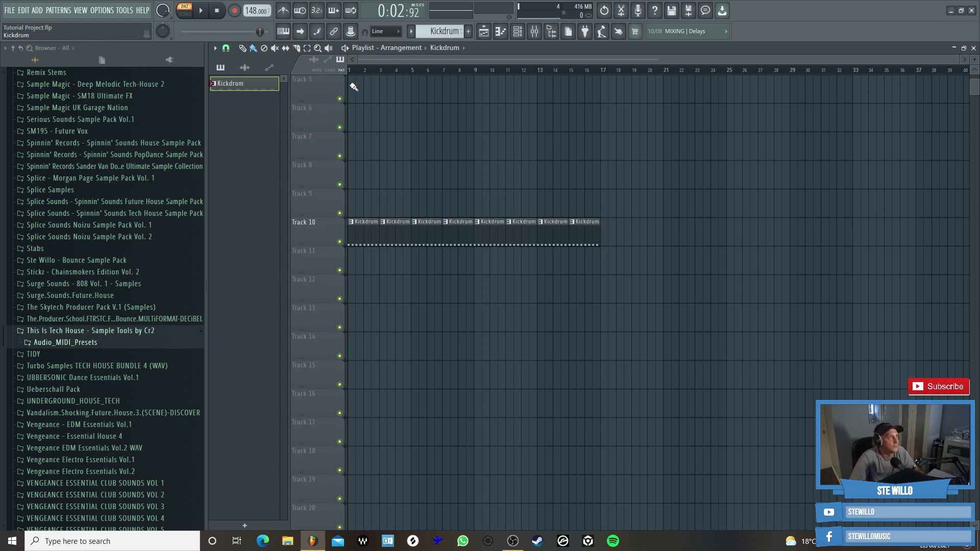
- Give the Kickdrum pattern a midnight blue colour
{"action": "key", "text": "F6"}
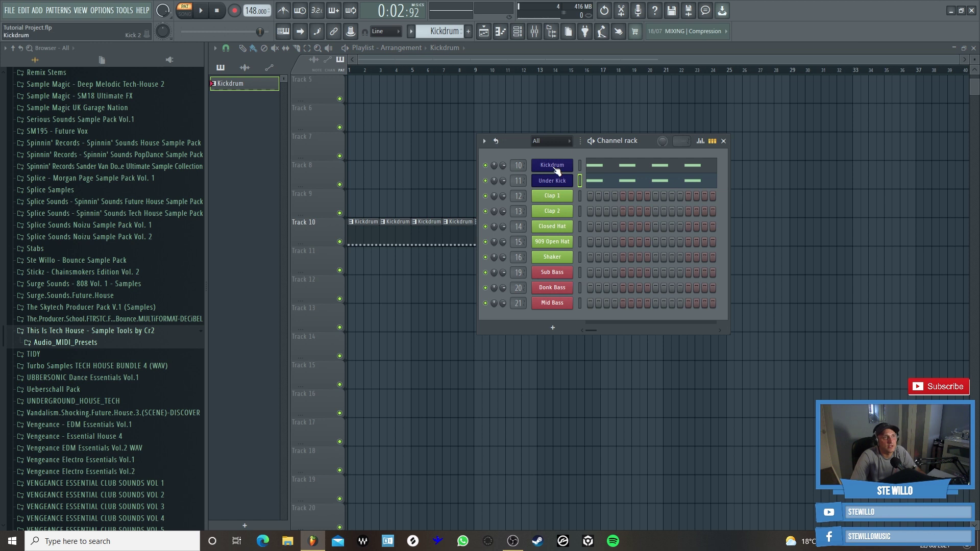
{"action": "right_click", "coordinate": [258, 84]}
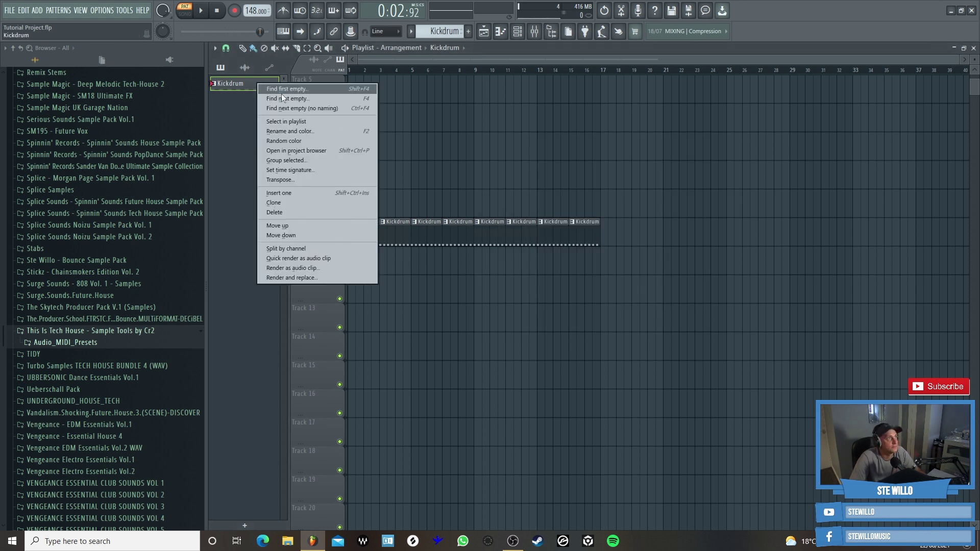
{"action": "left_click", "coordinate": [296, 129]}
{"action": "left_click", "coordinate": [290, 124]}
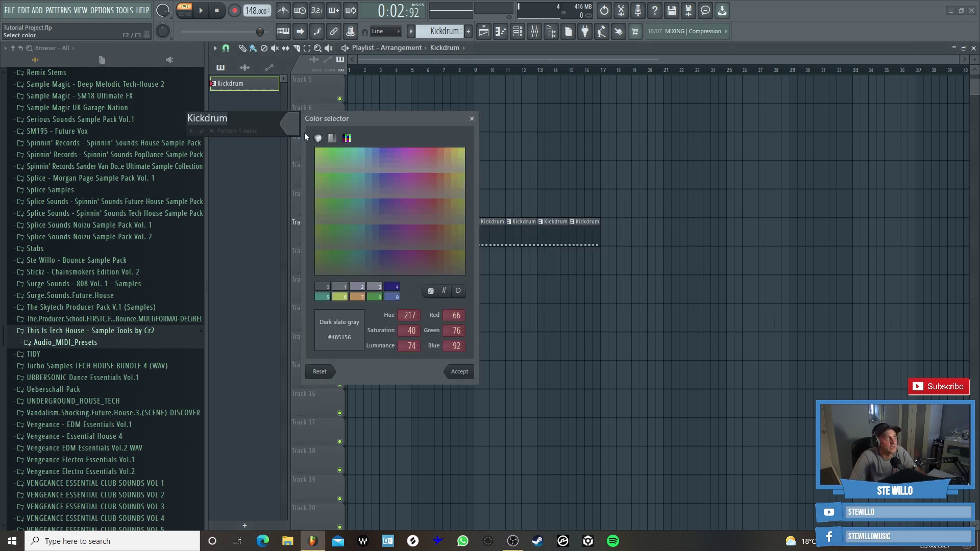
{"action": "left_click", "coordinate": [394, 289]}
{"action": "left_click", "coordinate": [464, 373]}
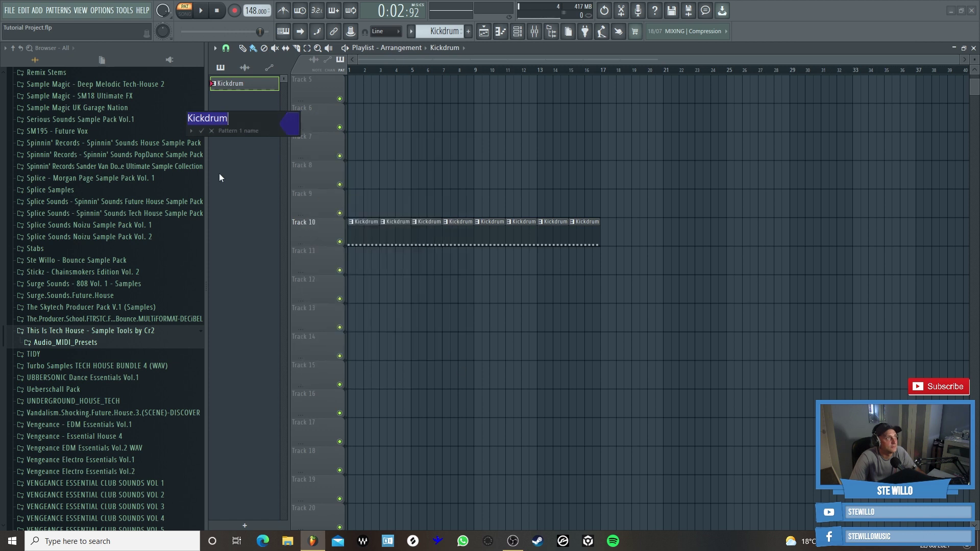
{"action": "left_click", "coordinate": [202, 132]}
- Auto-name and colour Track 10 as Kickdrum after its clips
{"action": "right_click", "coordinate": [321, 228]}
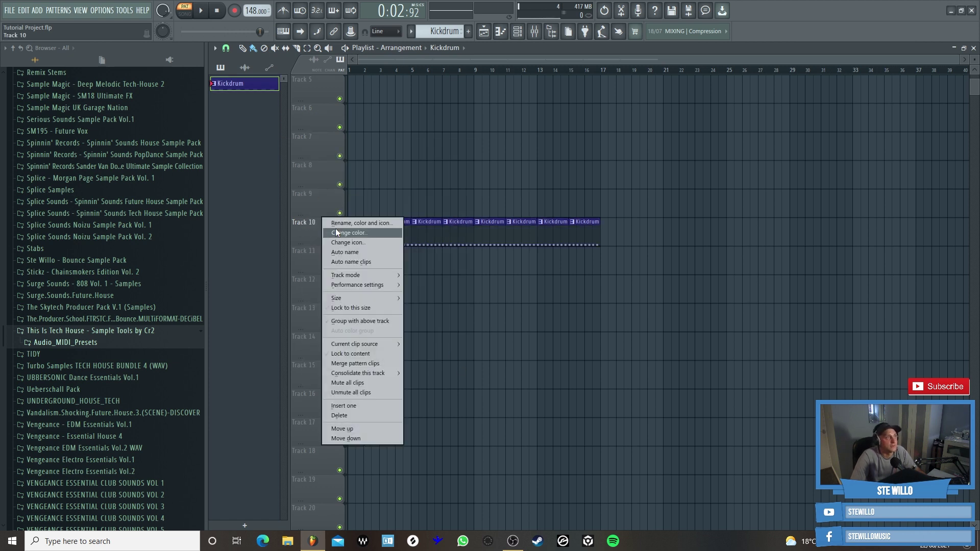
{"action": "left_click", "coordinate": [353, 250]}
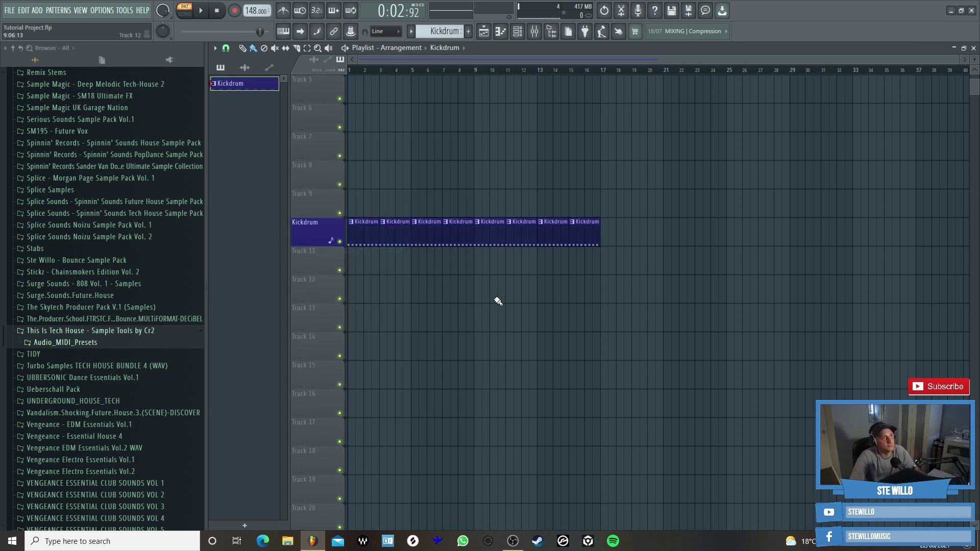
{"action": "left_click", "coordinate": [517, 31]}
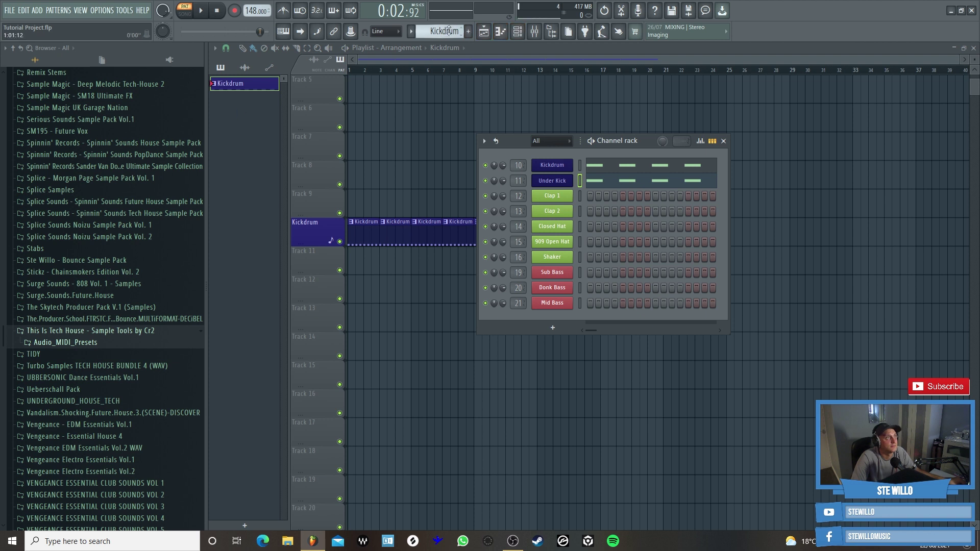
- In Pattern 2, draw four C5 notes for Clap 1 in the piano roll
{"action": "left_click_drag", "start_coordinate": [446, 32], "coordinate": [445, 25]}
{"action": "scroll", "coordinate": [454, 35], "scroll_direction": "down", "scroll_amount": 1}
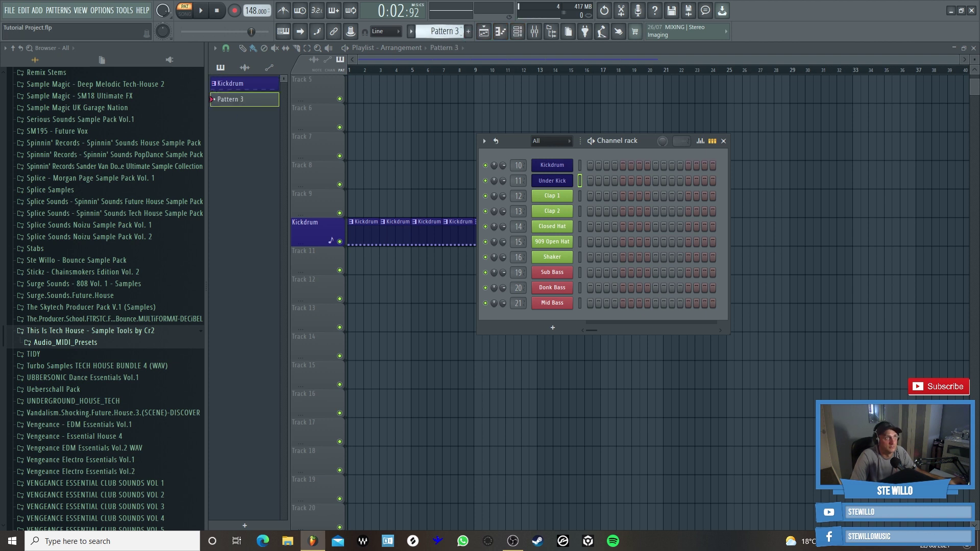
{"action": "left_click", "coordinate": [510, 34]}
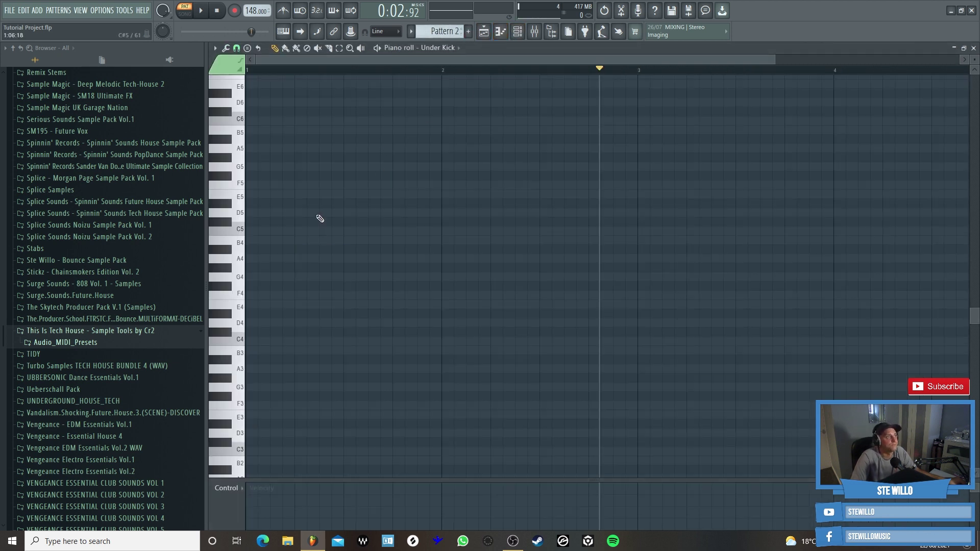
{"action": "left_click", "coordinate": [417, 47]}
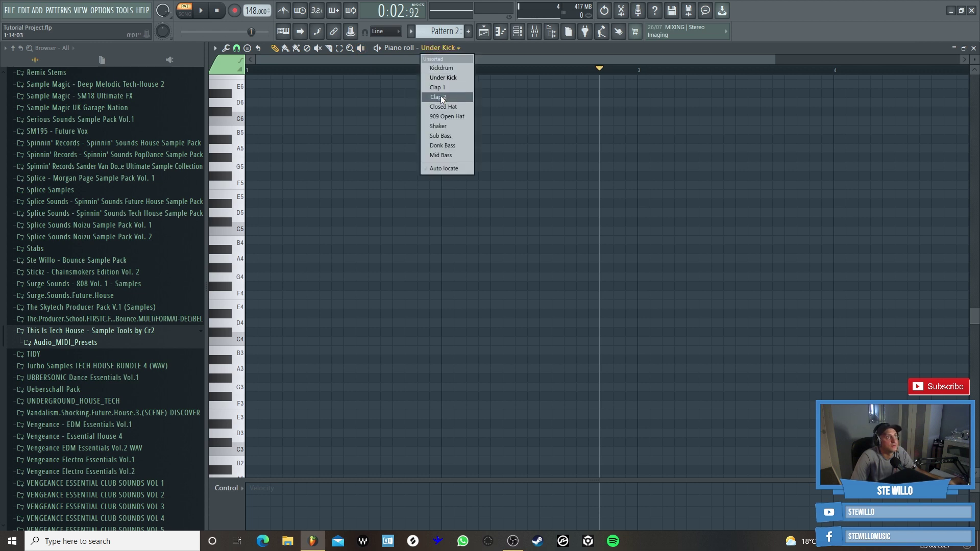
{"action": "left_click", "coordinate": [440, 87]}
{"action": "left_click", "coordinate": [297, 233]}
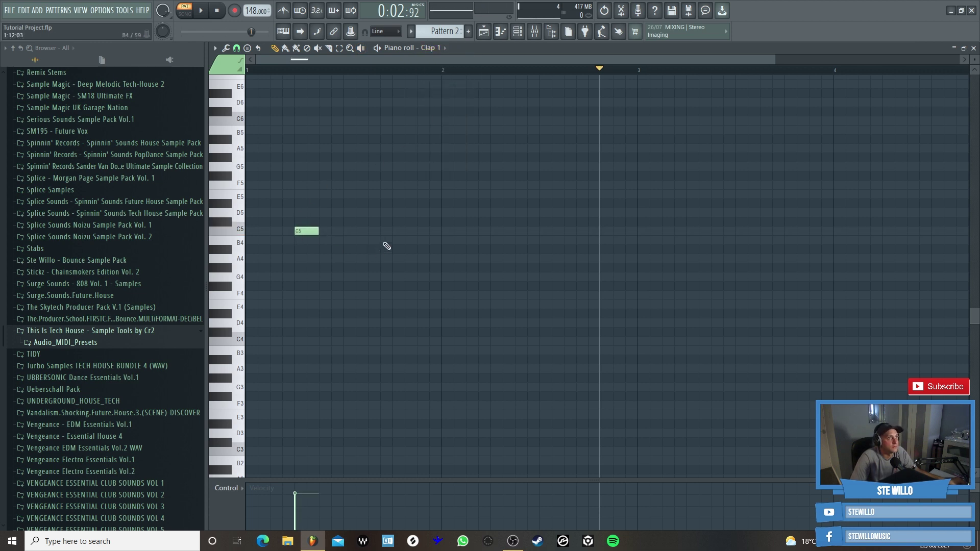
{"action": "left_click", "coordinate": [396, 232]}
{"action": "left_click", "coordinate": [493, 232]}
{"action": "left_click", "coordinate": [592, 232]}
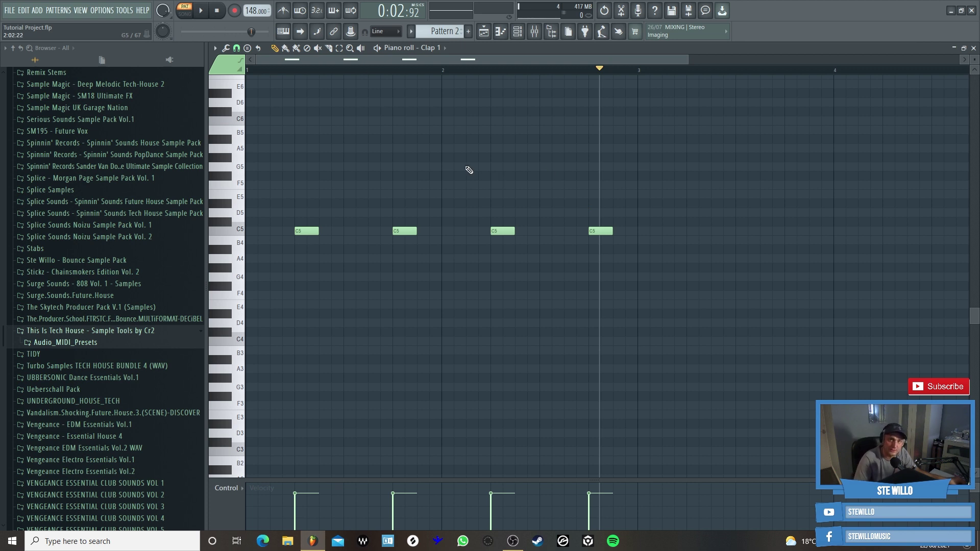
- Switch to Clap 2 and draw four C5 notes over Clap 1's ghost notes
{"action": "left_click", "coordinate": [442, 49]}
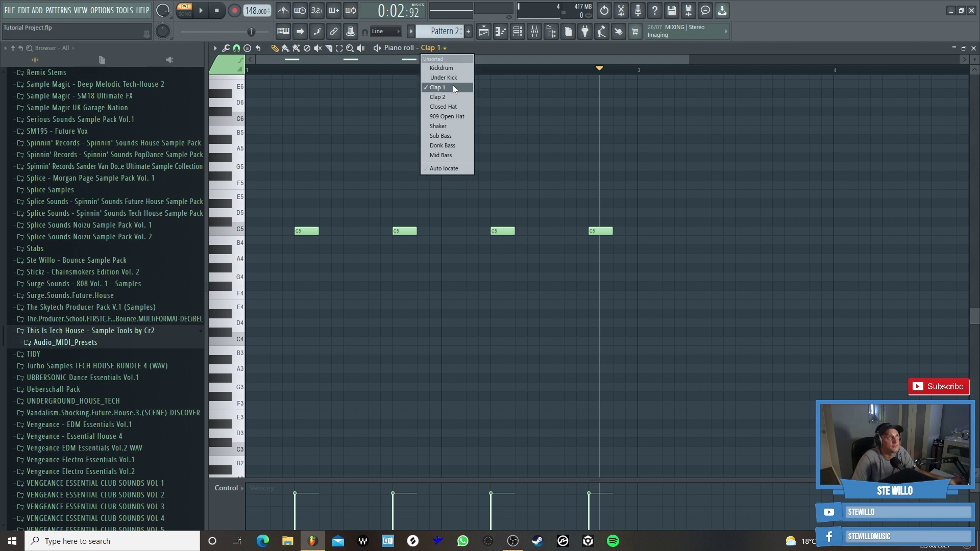
{"action": "left_click", "coordinate": [446, 98]}
{"action": "left_click", "coordinate": [300, 232]}
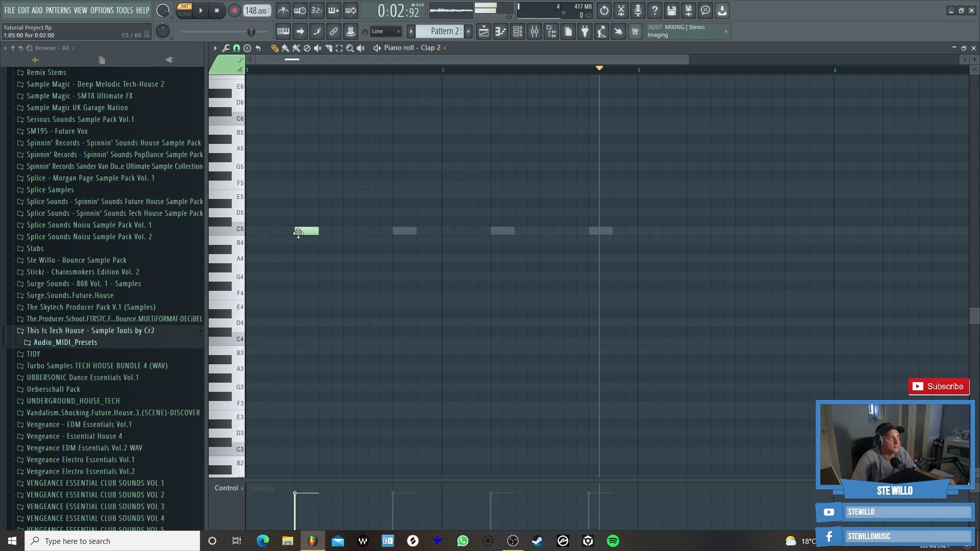
{"action": "left_click", "coordinate": [396, 232]}
{"action": "left_click", "coordinate": [494, 233]}
{"action": "left_click", "coordinate": [592, 231]}
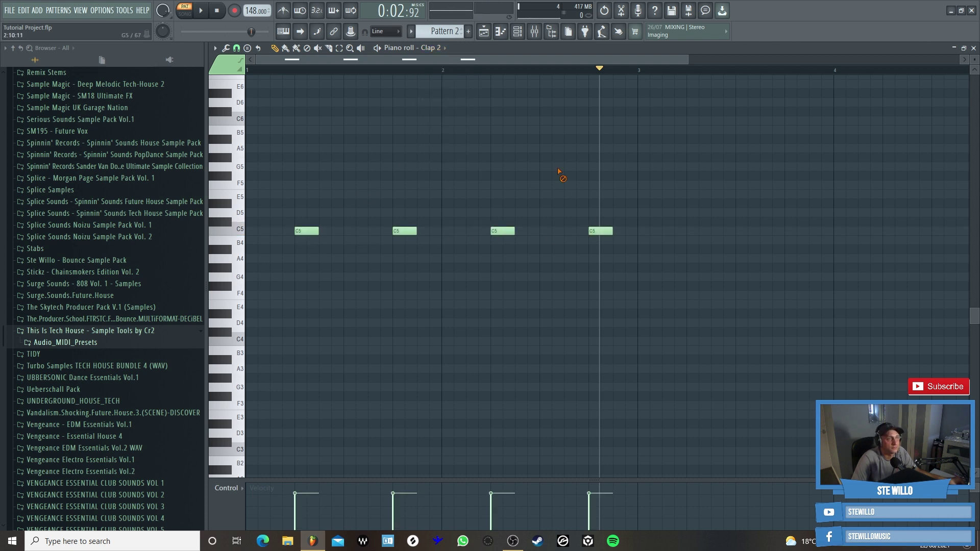
- Open the mixer and play the pattern to hear the claps
{"action": "left_click", "coordinate": [517, 31]}
{"action": "left_click", "coordinate": [535, 31]}
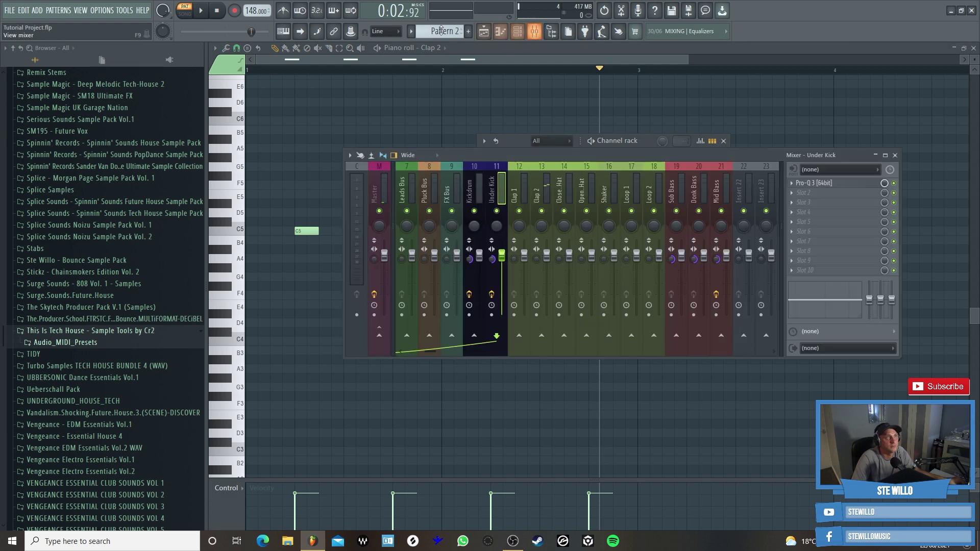
{"action": "left_click", "coordinate": [203, 11]}
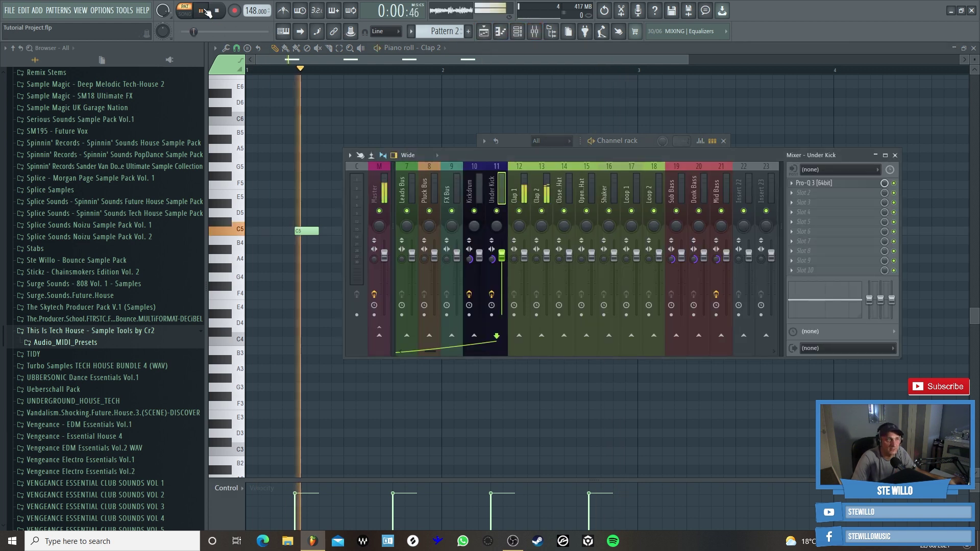
- Load Pro-Q 3 on the Clap 1 track and add a low cut at about 457 Hz
{"action": "left_click", "coordinate": [203, 10]}
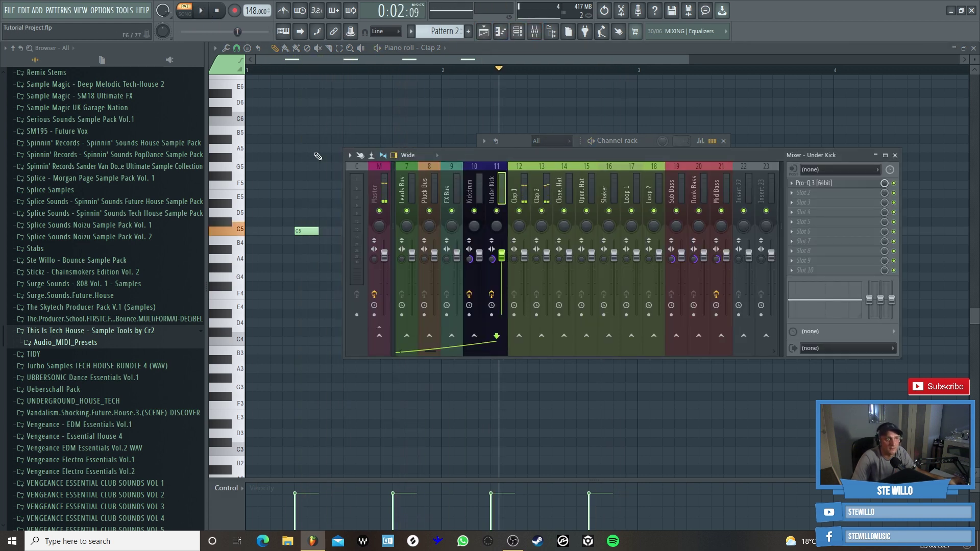
{"action": "left_click", "coordinate": [516, 194]}
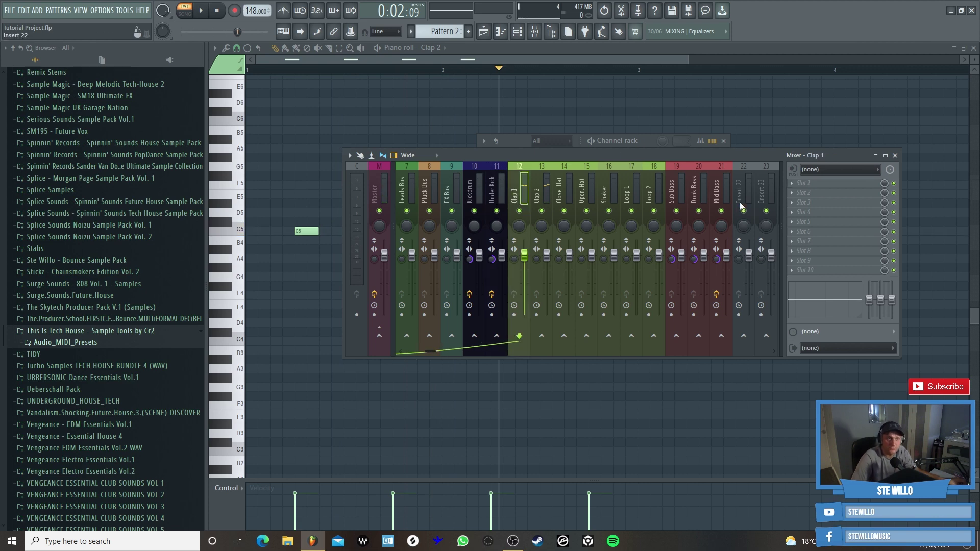
{"action": "left_click", "coordinate": [793, 185]}
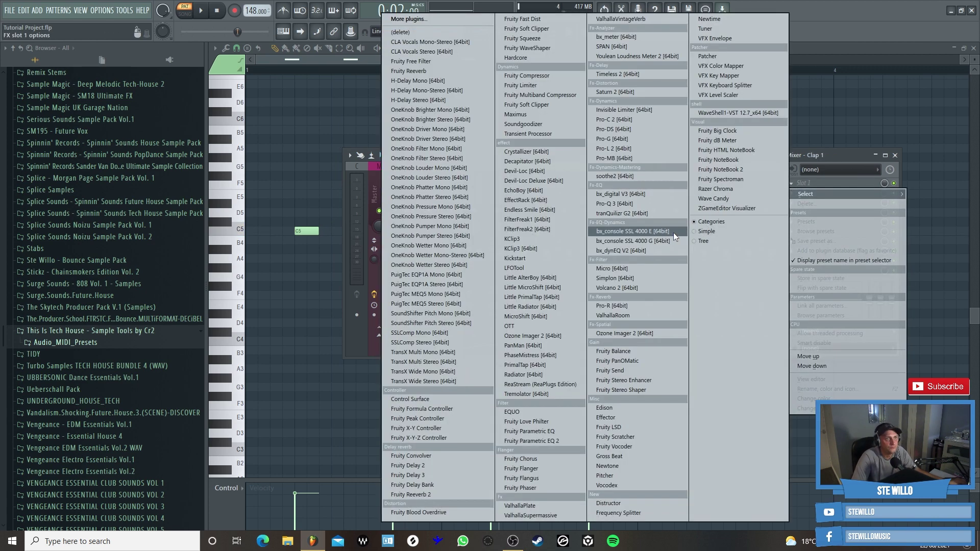
{"action": "left_click", "coordinate": [615, 204]}
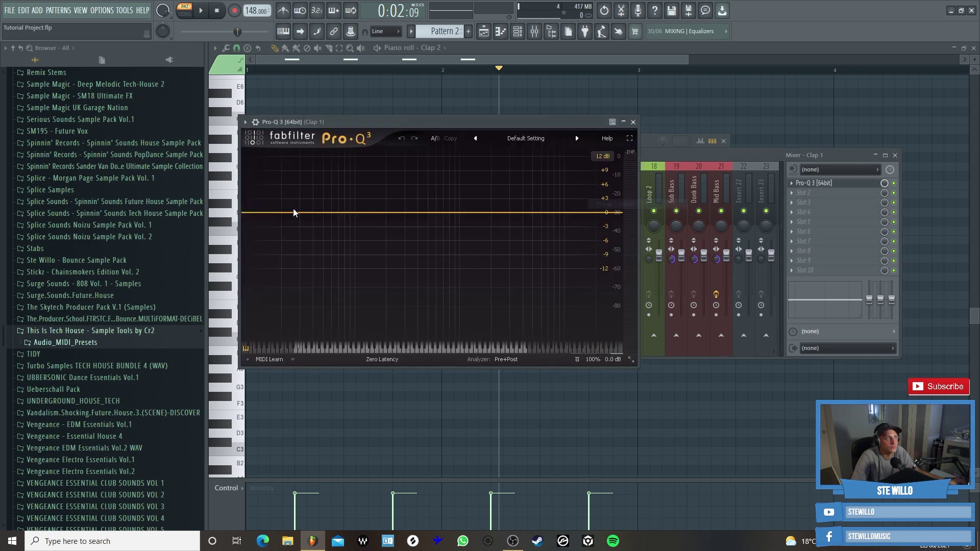
{"action": "left_click", "coordinate": [280, 213]}
{"action": "left_click_drag", "start_coordinate": [279, 212], "coordinate": [460, 212]}
- During playback, settle Clap 1's low cut around 907 Hz
{"action": "key", "text": "space"}
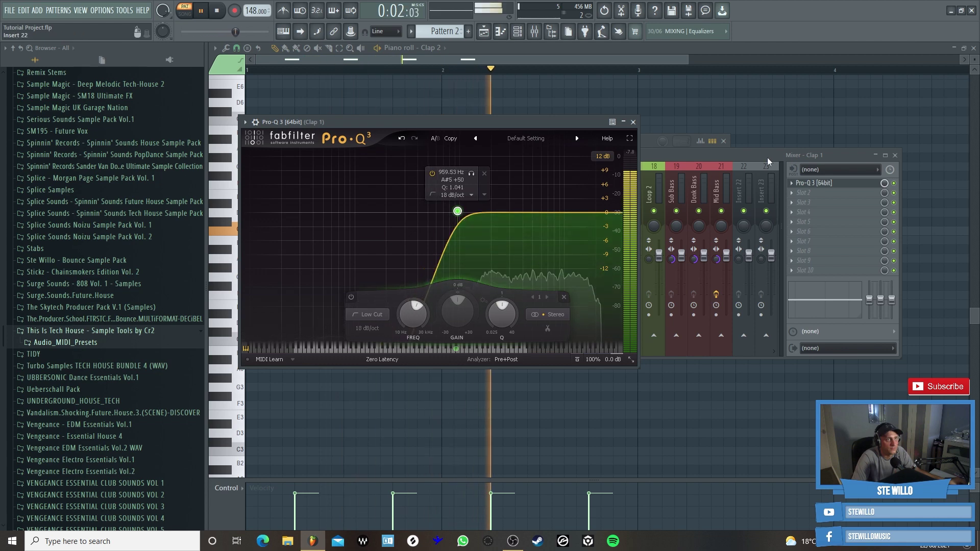
{"action": "left_click", "coordinate": [767, 158]}
{"action": "left_click", "coordinate": [541, 127]}
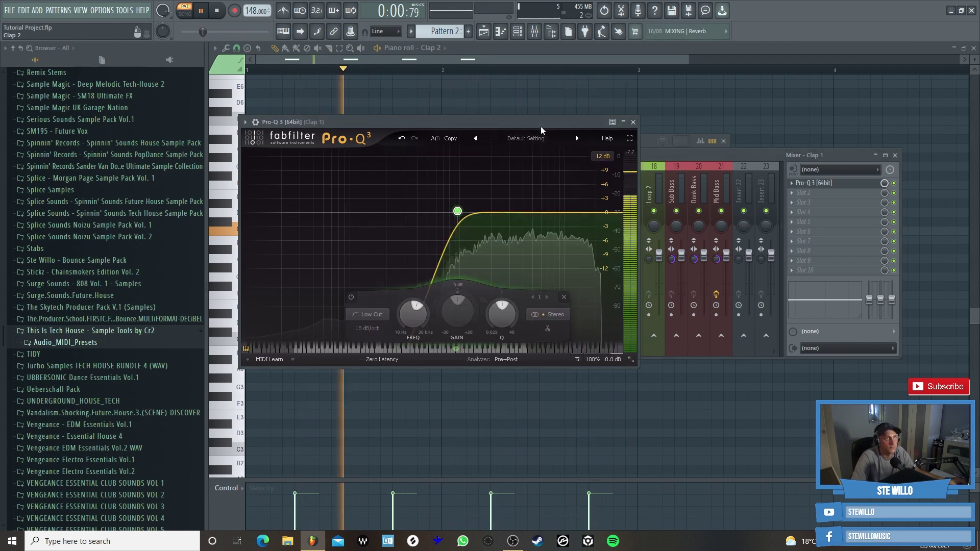
{"action": "left_click_drag", "start_coordinate": [458, 225], "coordinate": [455, 227]}
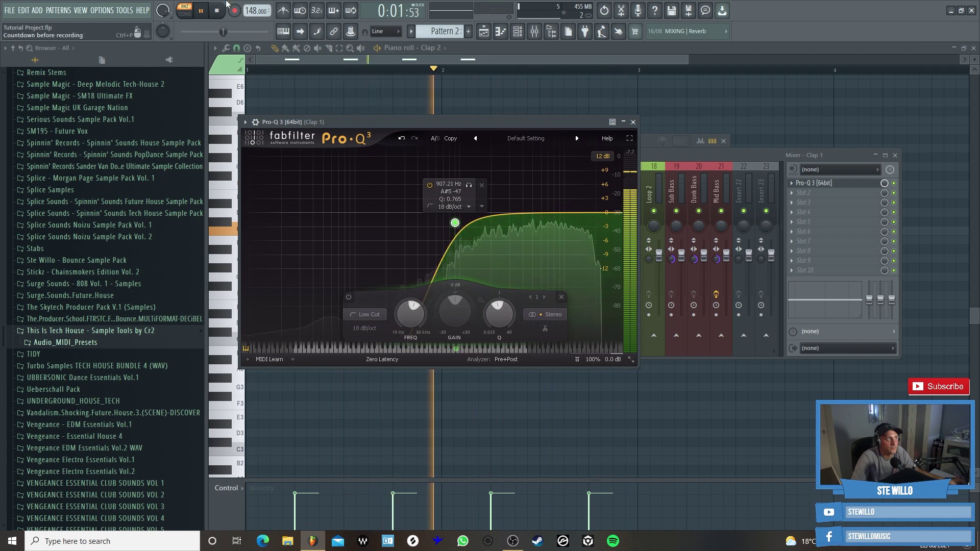
{"action": "key", "text": "space"}
{"action": "left_click", "coordinate": [660, 151]}
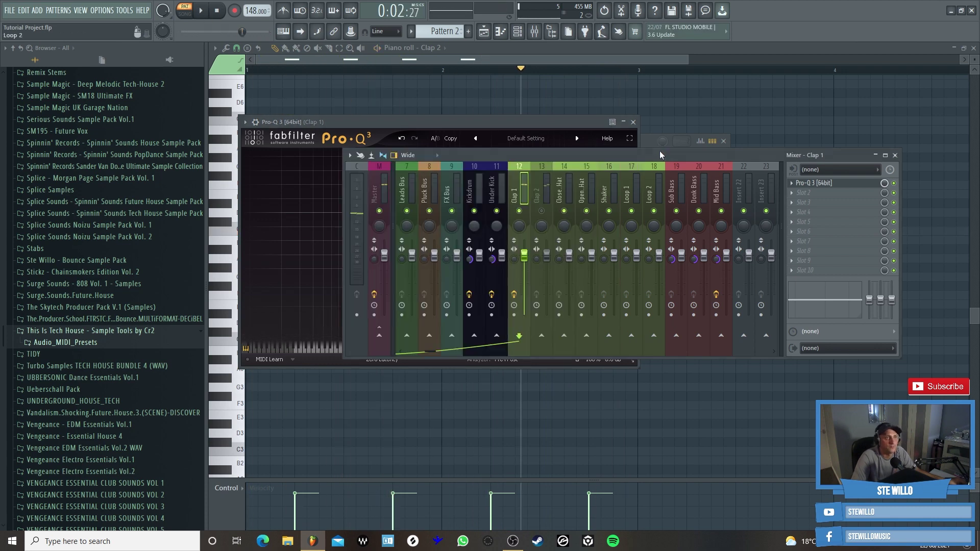
- Load Pro-Q 3 on Clap 2 and add a low cut at about 1085 Hz
{"action": "left_click", "coordinate": [537, 196]}
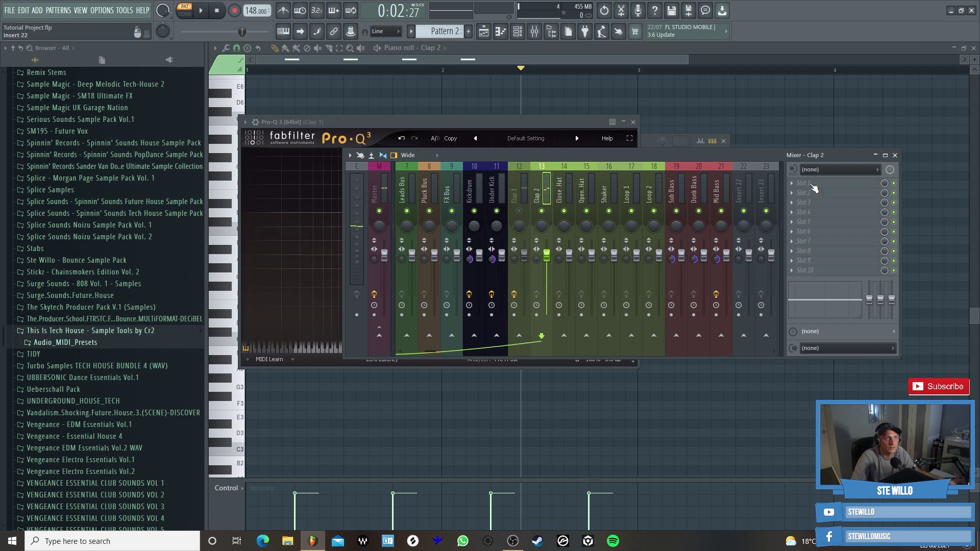
{"action": "left_click", "coordinate": [802, 183]}
{"action": "left_click", "coordinate": [638, 205]}
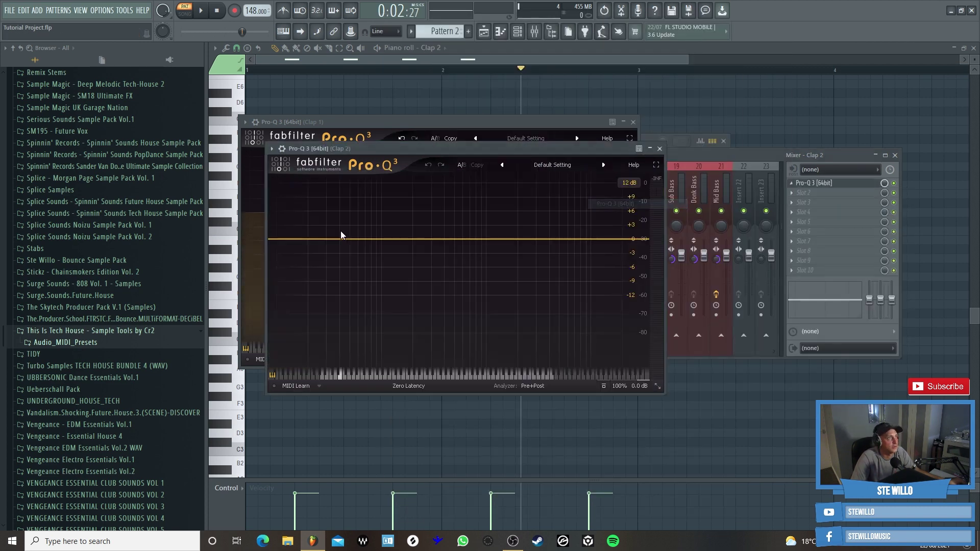
{"action": "left_click", "coordinate": [317, 239]}
{"action": "left_click", "coordinate": [311, 341]}
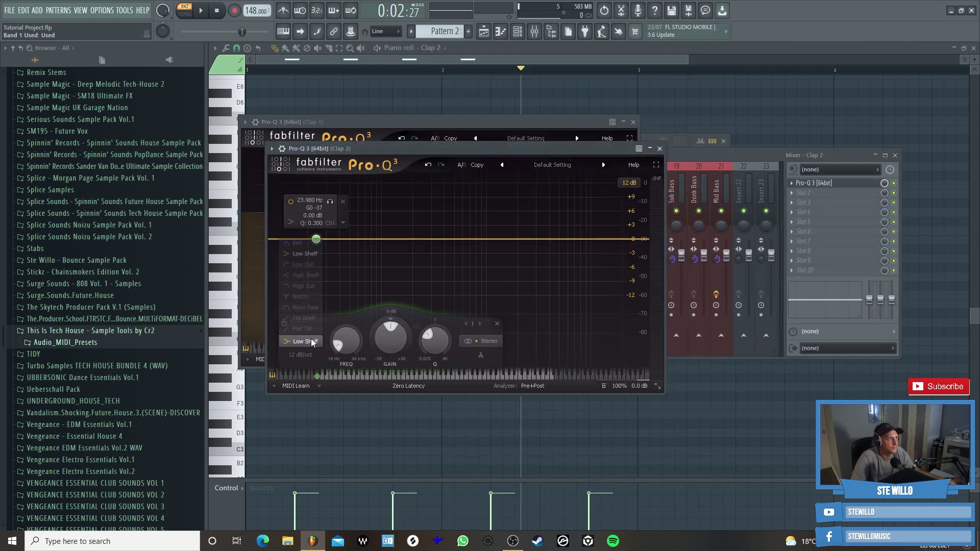
{"action": "left_click", "coordinate": [313, 264]}
{"action": "left_click_drag", "start_coordinate": [317, 281], "coordinate": [489, 239]}
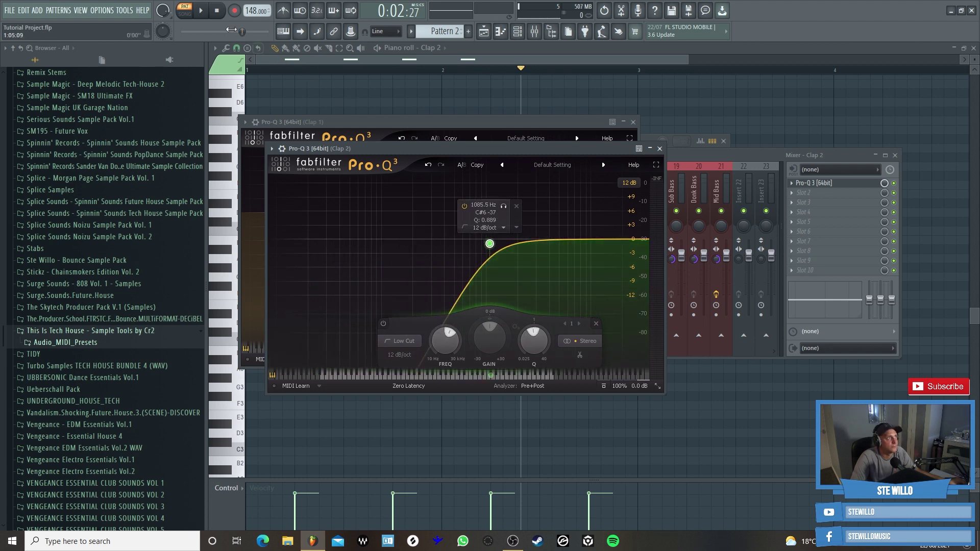
- Fine-tune Clap 2's low cut frequency while listening to playback
{"action": "key", "text": "space"}
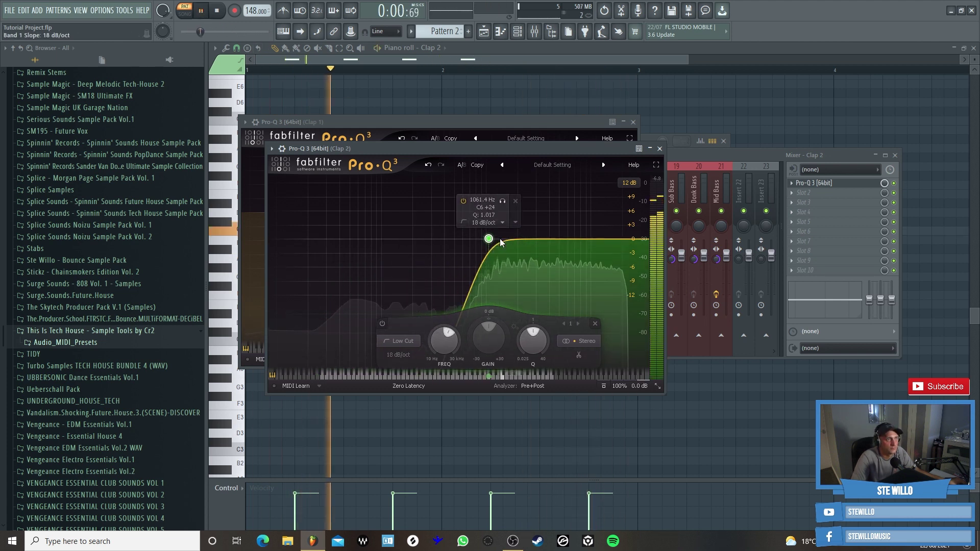
{"action": "scroll", "coordinate": [488, 240], "scroll_direction": "up", "scroll_amount": 2}
{"action": "left_click_drag", "start_coordinate": [488, 242], "coordinate": [482, 255]}
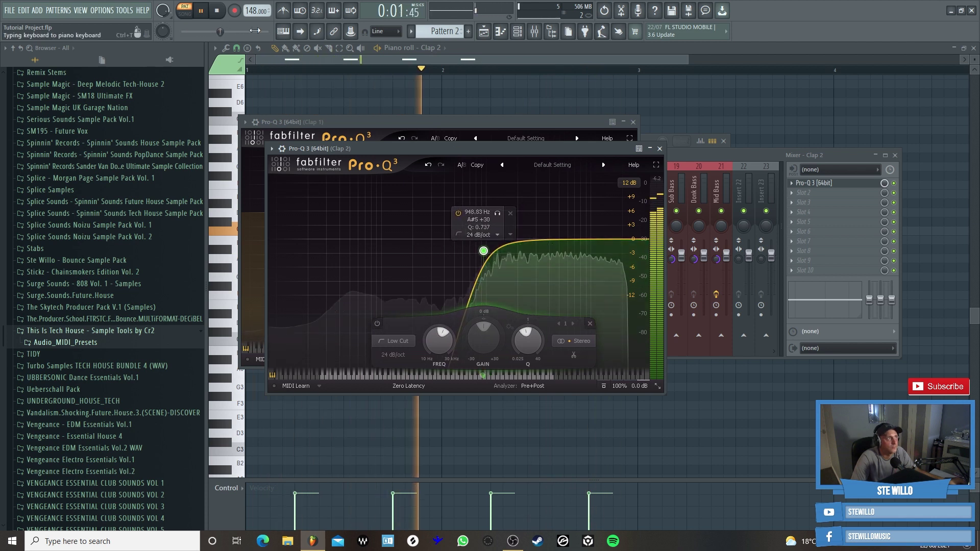
{"action": "key", "text": "space"}
- Add a steep high cut near 10 kHz and move the low cut to about 1 kHz
{"action": "left_click", "coordinate": [615, 240]}
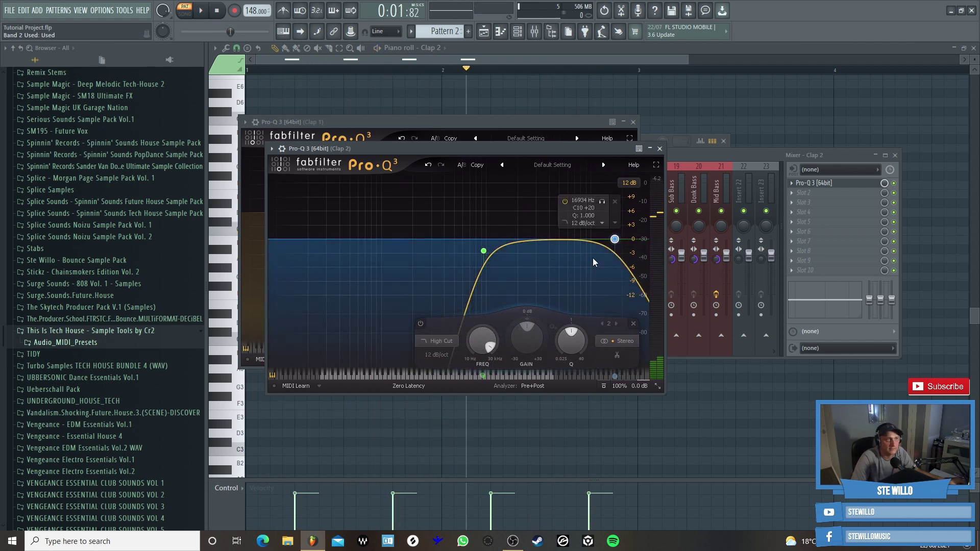
{"action": "left_click_drag", "start_coordinate": [615, 240], "coordinate": [595, 257]}
{"action": "scroll", "coordinate": [582, 248], "scroll_direction": "up", "scroll_amount": 2}
{"action": "key", "text": "space"}
{"action": "left_click_drag", "start_coordinate": [484, 251], "coordinate": [489, 258]}
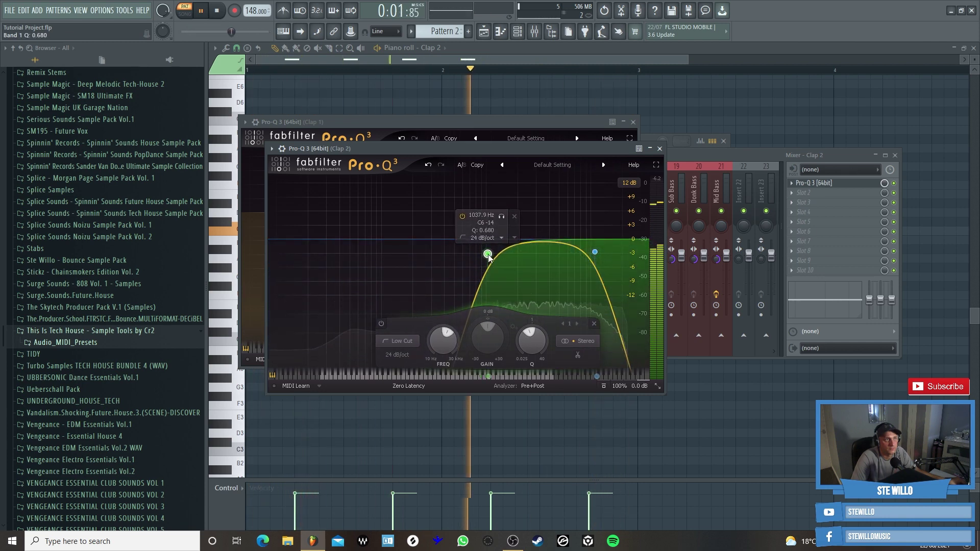
{"action": "left_click", "coordinate": [699, 182]}
{"action": "key", "text": "space"}
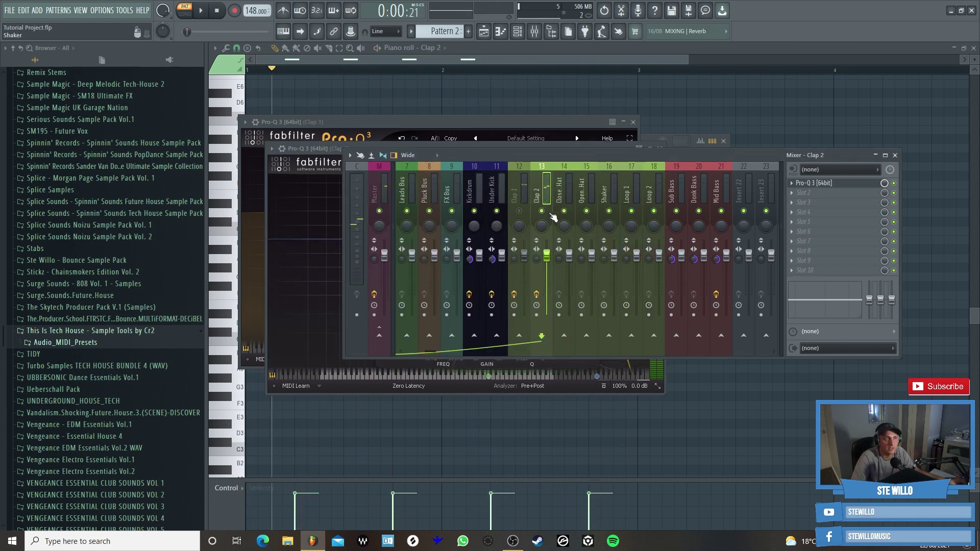
- Unmute Clap 1 and play the pattern to hear both claps together
{"action": "left_click", "coordinate": [519, 211]}
{"action": "left_click", "coordinate": [202, 11]}
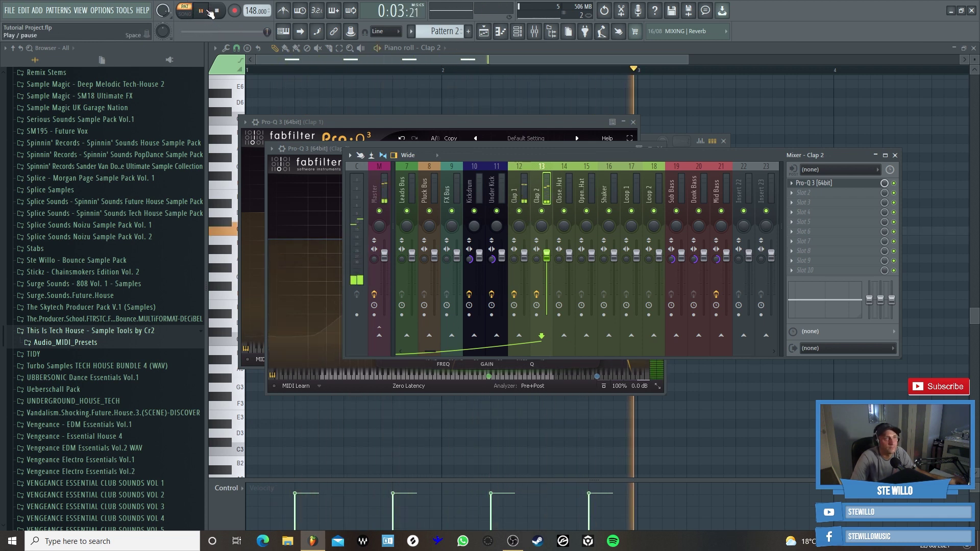
{"action": "key", "text": "space"}
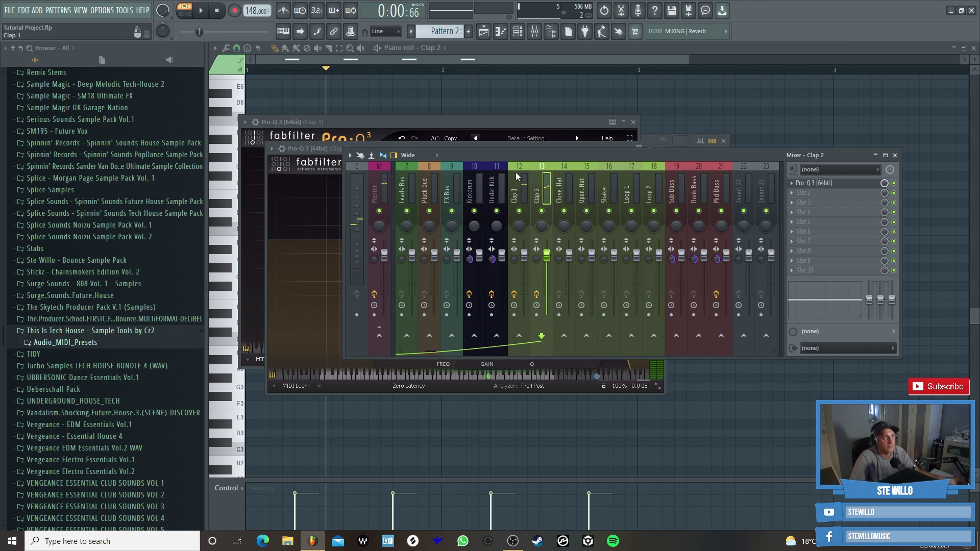
- Select the Clap 1 and Clap 2 tracks and lower both faders slightly
{"action": "left_click", "coordinate": [522, 194]}
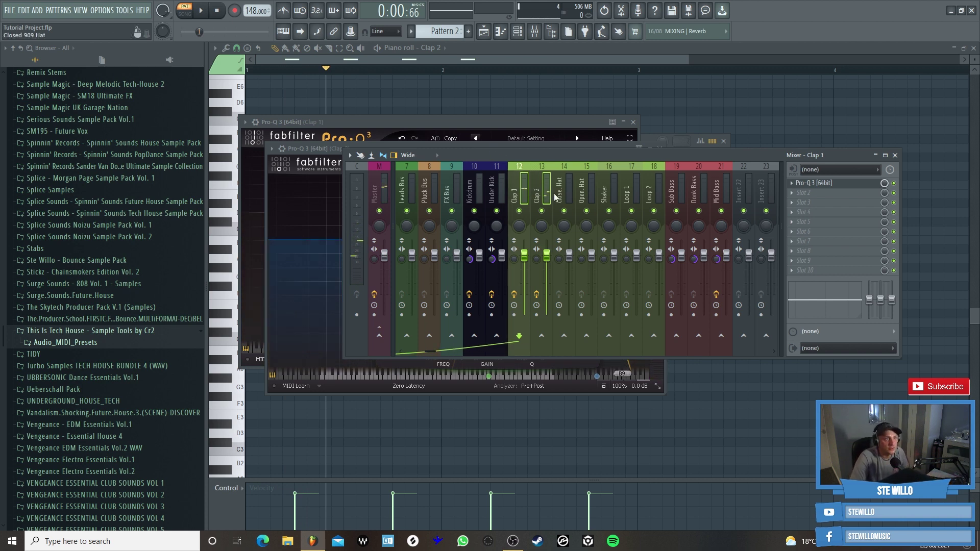
{"action": "scroll", "coordinate": [527, 176], "scroll_direction": "up", "scroll_amount": 3}
{"action": "left_click", "coordinate": [435, 185]}
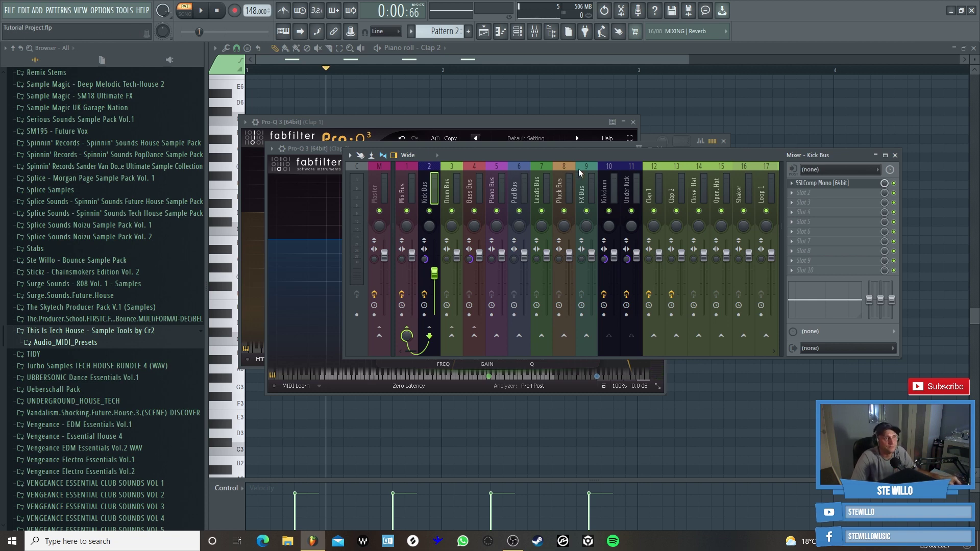
{"action": "scroll", "coordinate": [579, 169], "scroll_direction": "down", "scroll_amount": 2}
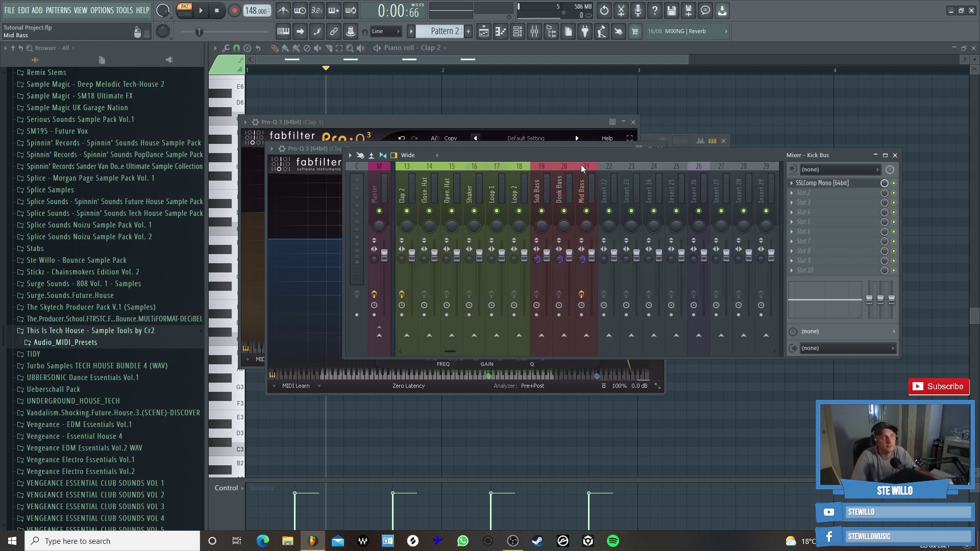
{"action": "scroll", "coordinate": [581, 165], "scroll_direction": "down", "scroll_amount": 2}
{"action": "left_click_drag", "start_coordinate": [522, 191], "coordinate": [537, 195]}
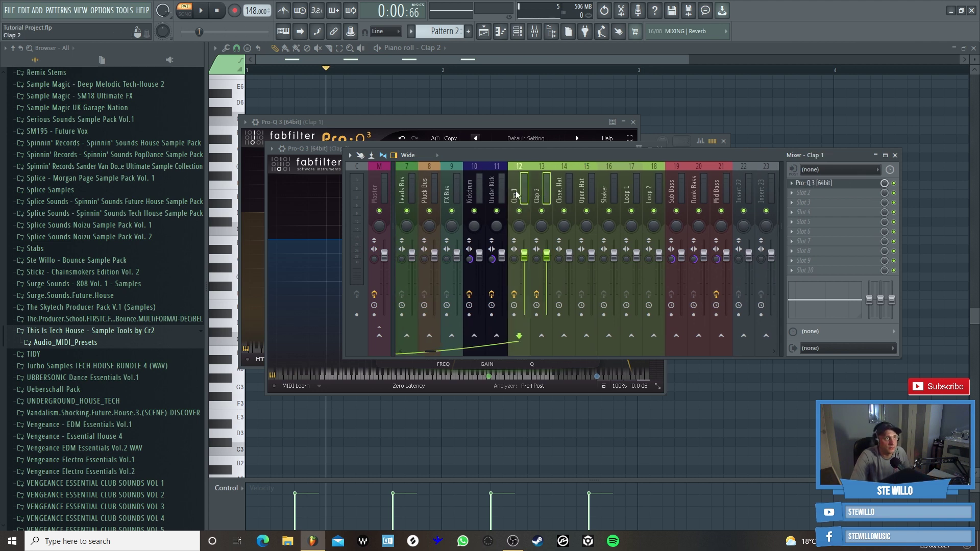
{"action": "left_click_drag", "start_coordinate": [522, 266], "coordinate": [522, 270]}
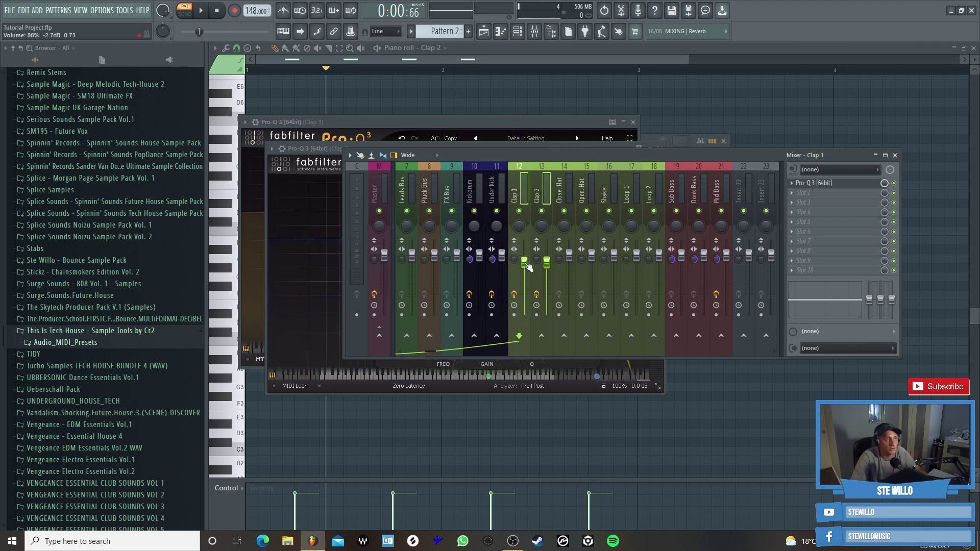
- With only Clap 2 selected, raise its fader to 78% during playback
{"action": "left_click", "coordinate": [541, 199]}
{"action": "left_click", "coordinate": [542, 201]}
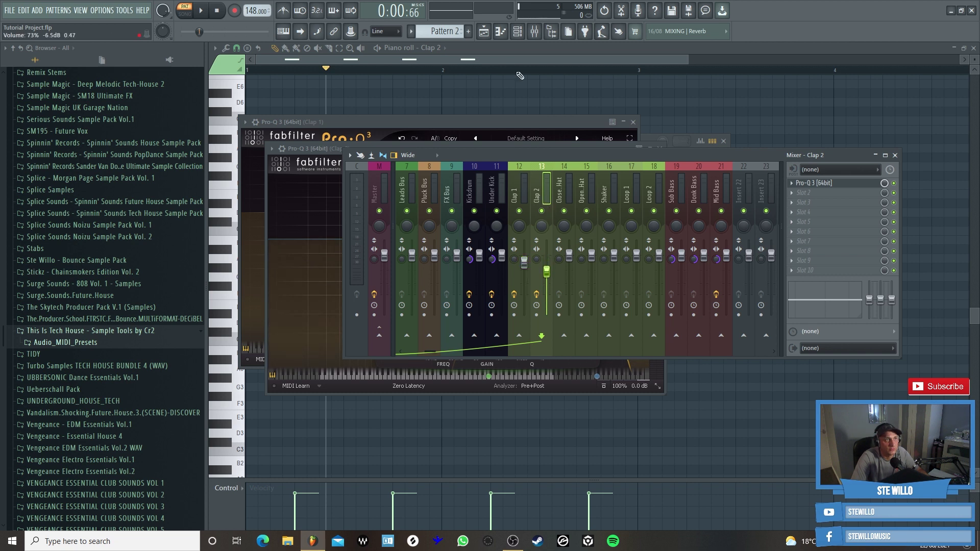
{"action": "key", "text": "space"}
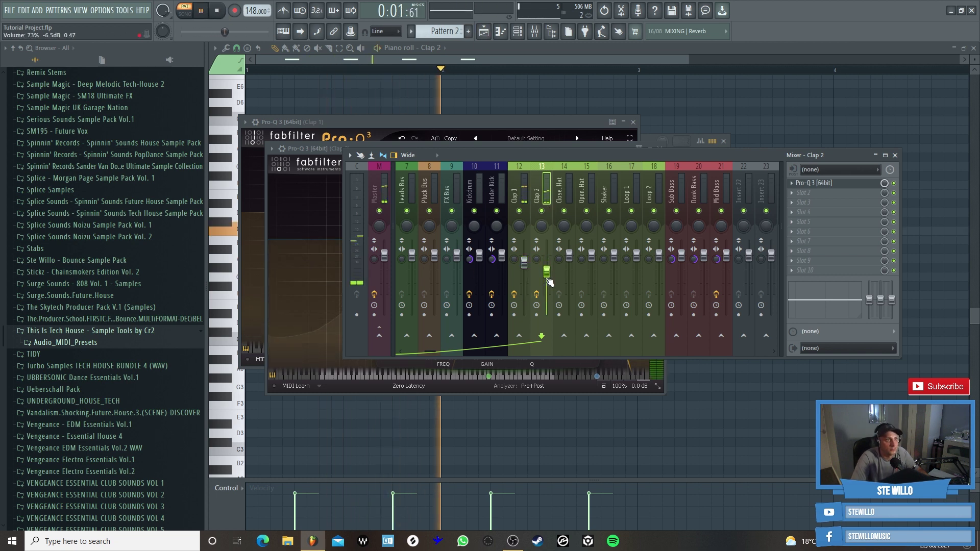
{"action": "left_click_drag", "start_coordinate": [547, 277], "coordinate": [547, 273]}
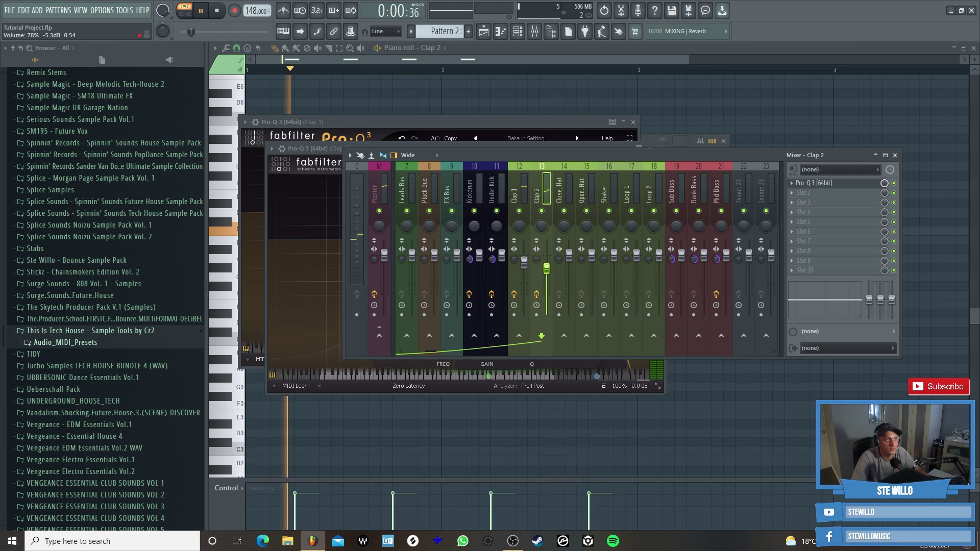
{"action": "key", "text": "space"}
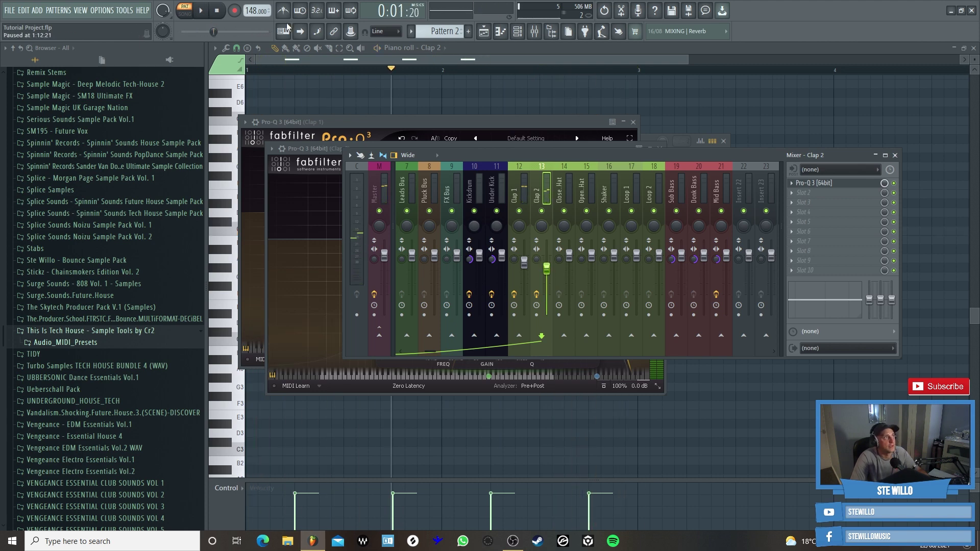
- Rename Pattern 2 in the playlist to Clap
{"action": "left_click", "coordinate": [482, 31]}
{"action": "right_click", "coordinate": [246, 102]}
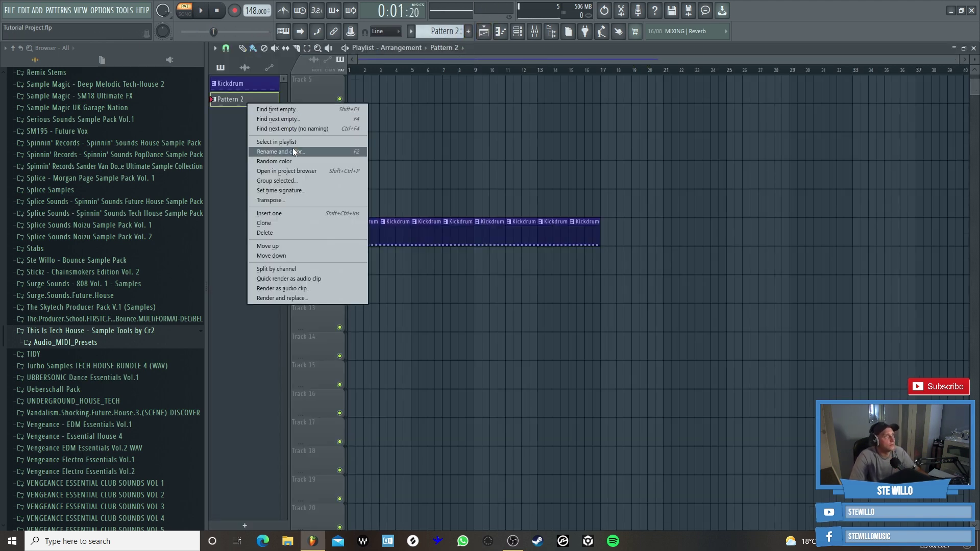
{"action": "left_click", "coordinate": [293, 157]}
{"action": "type", "text": "Clap"}
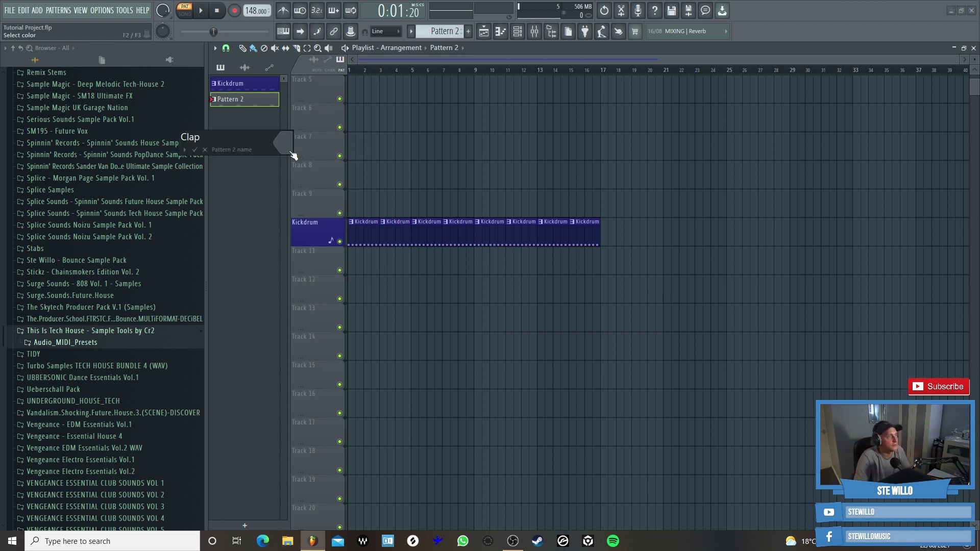
{"action": "key", "text": "Return"}
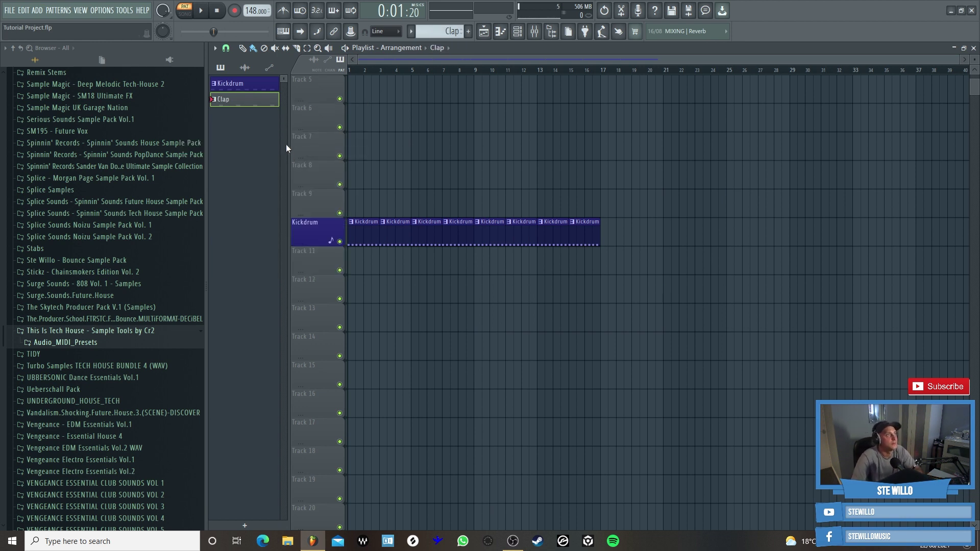
- Give the Clap pattern an olive green colour
{"action": "left_click", "coordinate": [517, 32]}
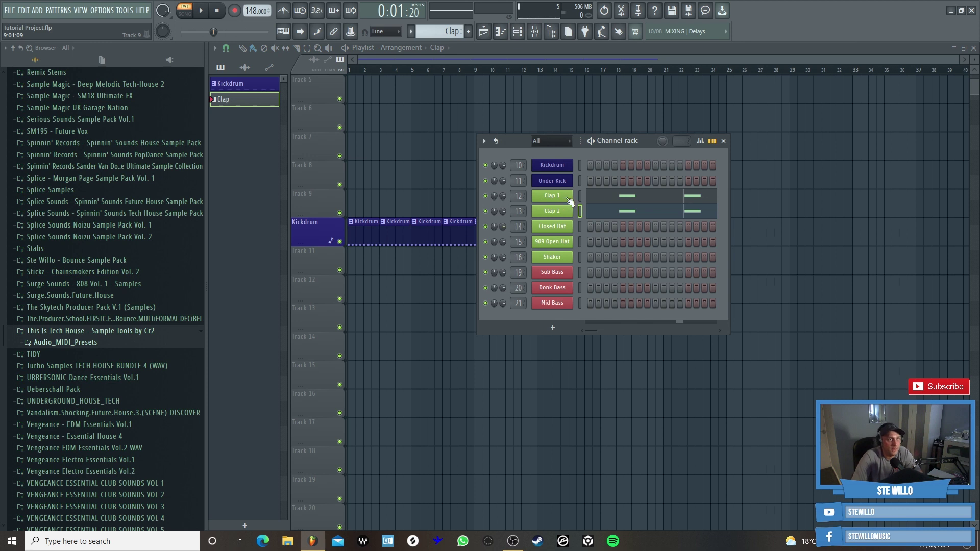
{"action": "right_click", "coordinate": [240, 105]}
{"action": "left_click", "coordinate": [268, 148]}
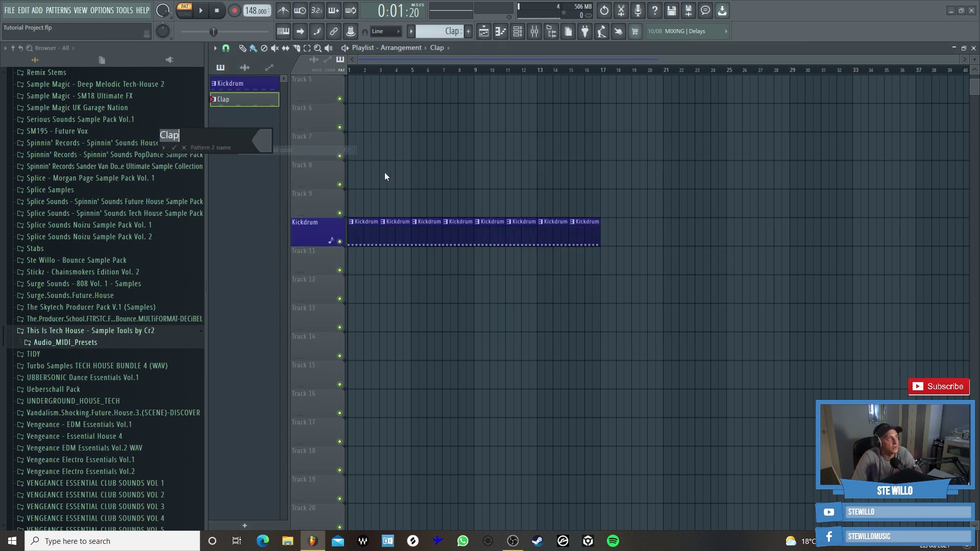
{"action": "left_click", "coordinate": [271, 143]}
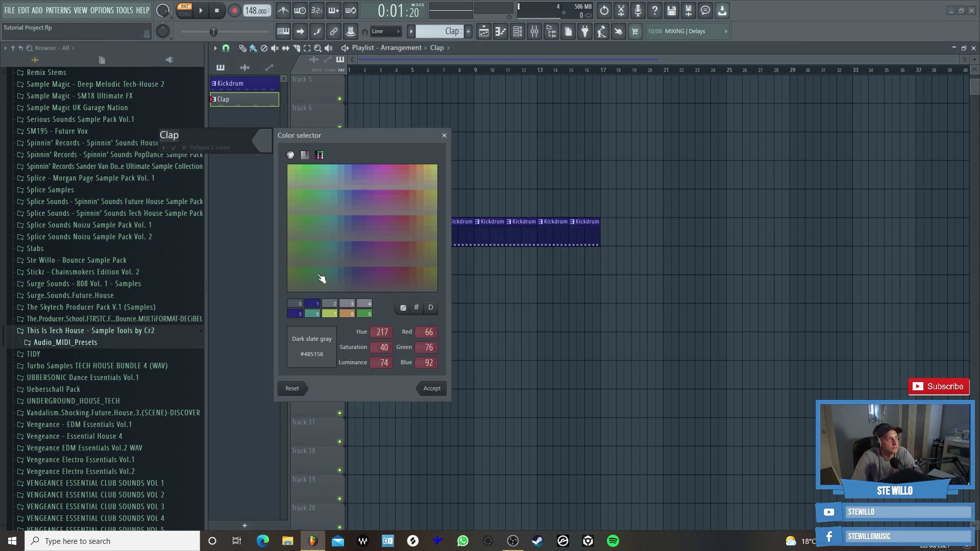
{"action": "left_click", "coordinate": [322, 200]}
{"action": "left_click", "coordinate": [432, 388]}
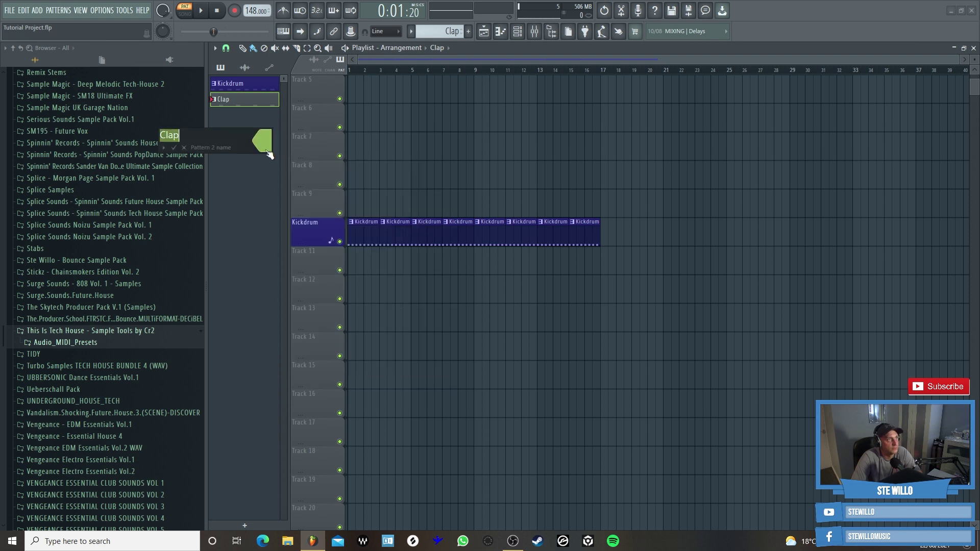
{"action": "left_click", "coordinate": [173, 148]}
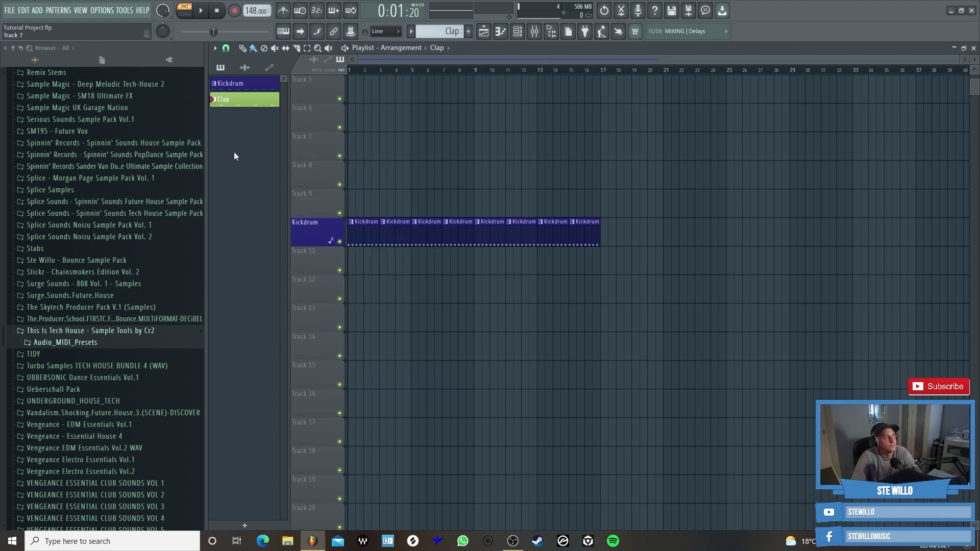
- Paint Clap clips along Track 11 from bar 1 to 17 and name the track Clap
{"action": "mouse_move", "coordinate": [354, 257]}
{"action": "left_mouse_down"}
{"action": "mouse_move", "coordinate": [565, 271]}
{"action": "mouse_move", "coordinate": [411, 271]}
{"action": "left_mouse_up"}
{"action": "right_click", "coordinate": [325, 262]}
{"action": "left_click", "coordinate": [353, 280]}
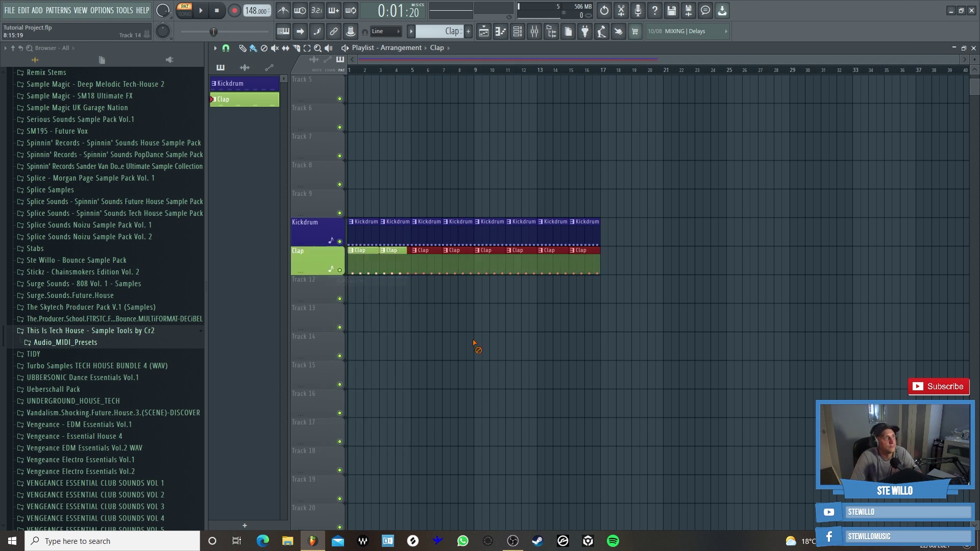
- Play the song arrangement and select the Clap 1 and Clap 2 mixer tracks
{"action": "left_click", "coordinate": [184, 10]}
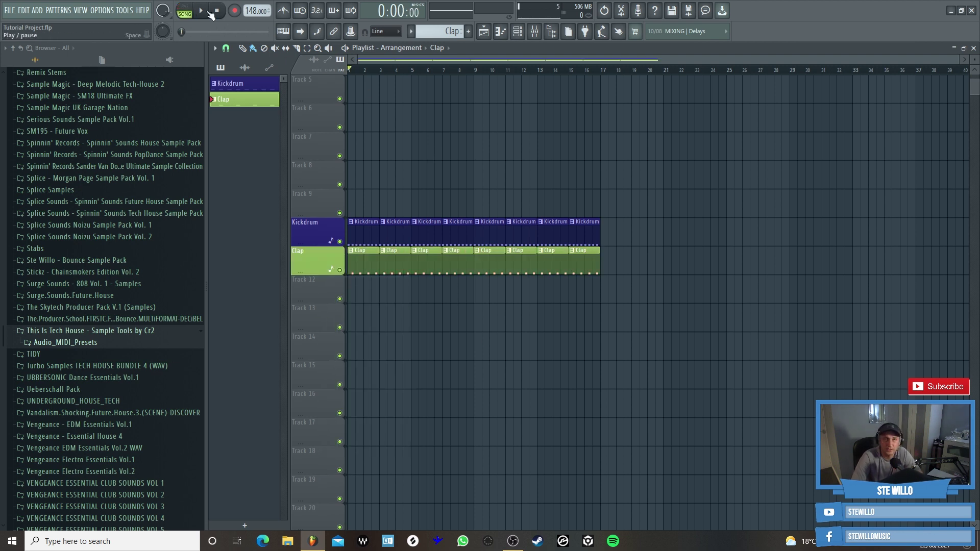
{"action": "left_click", "coordinate": [210, 13]}
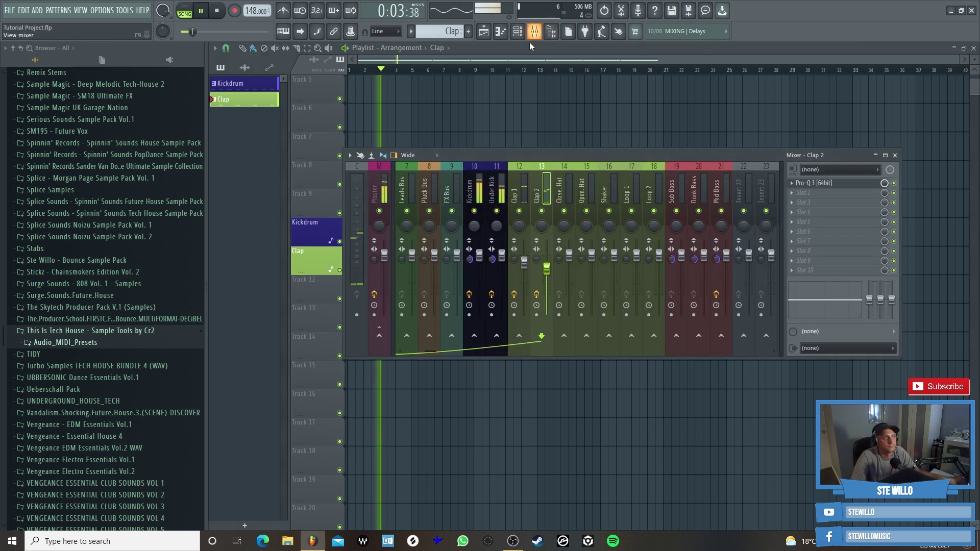
{"action": "left_click", "coordinate": [534, 32]}
{"action": "scroll", "coordinate": [505, 174], "scroll_direction": "up", "scroll_amount": 6}
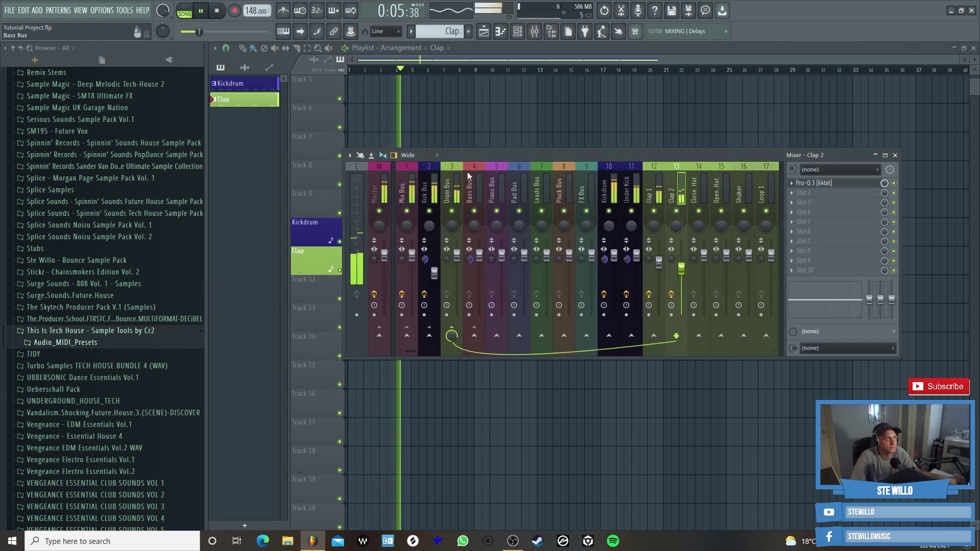
{"action": "left_click", "coordinate": [200, 10]}
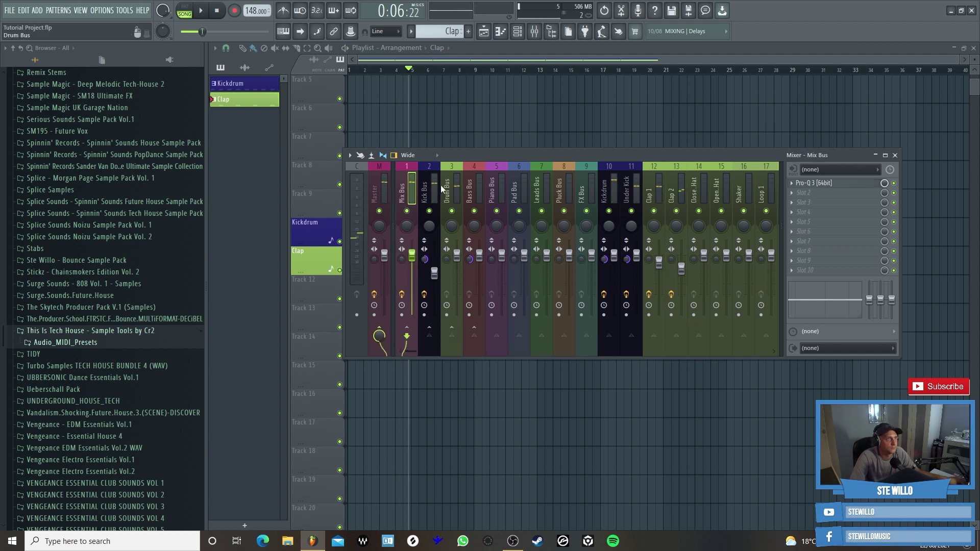
{"action": "left_click", "coordinate": [201, 11]}
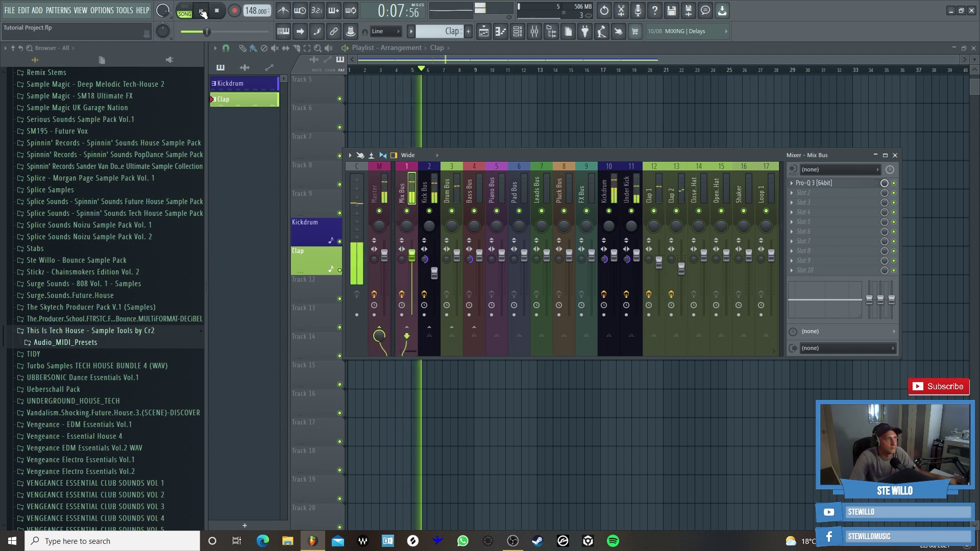
{"action": "left_click", "coordinate": [652, 198]}
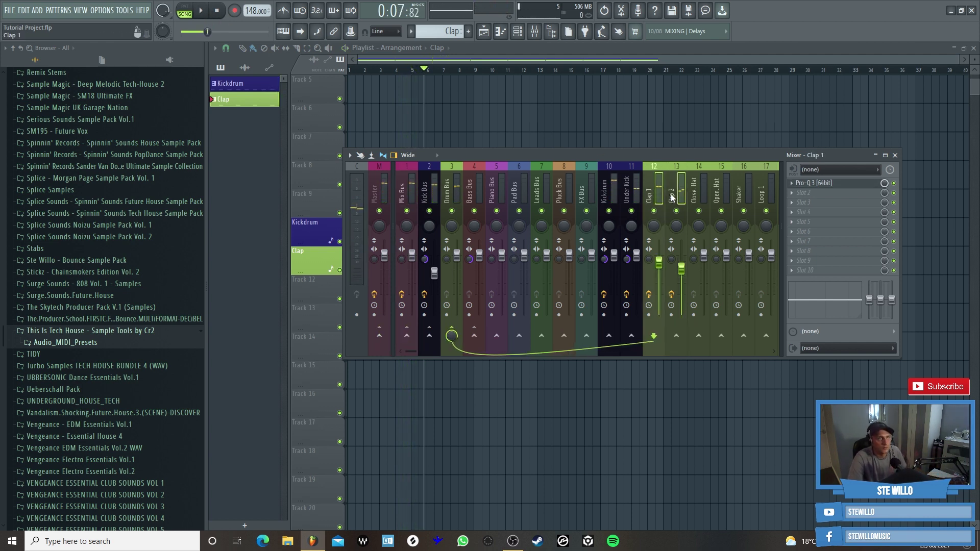
{"action": "left_click", "coordinate": [672, 193], "text": "ctrl"}
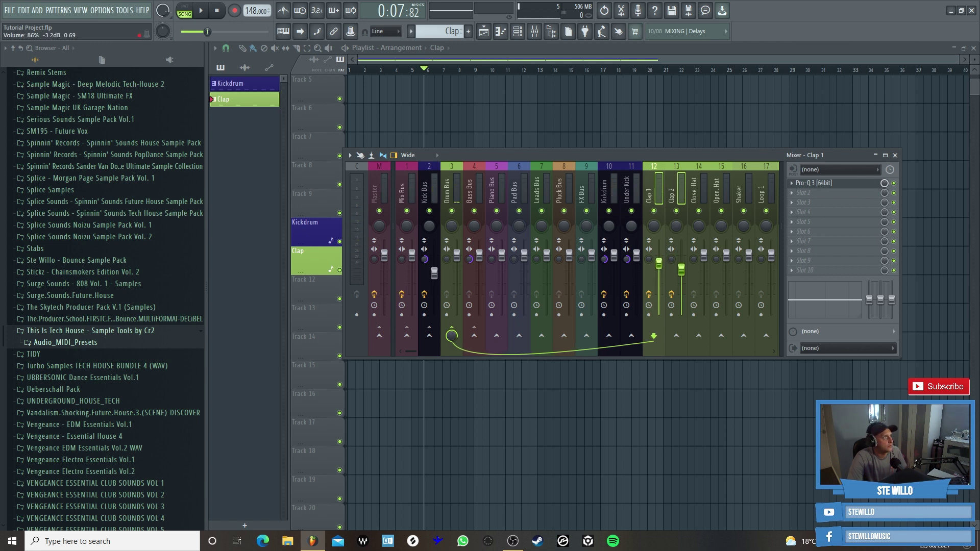
- Replay the kick and clap, select the Mix Bus, pause, then swap the mixer for the channel rack
{"action": "key", "text": "space"}
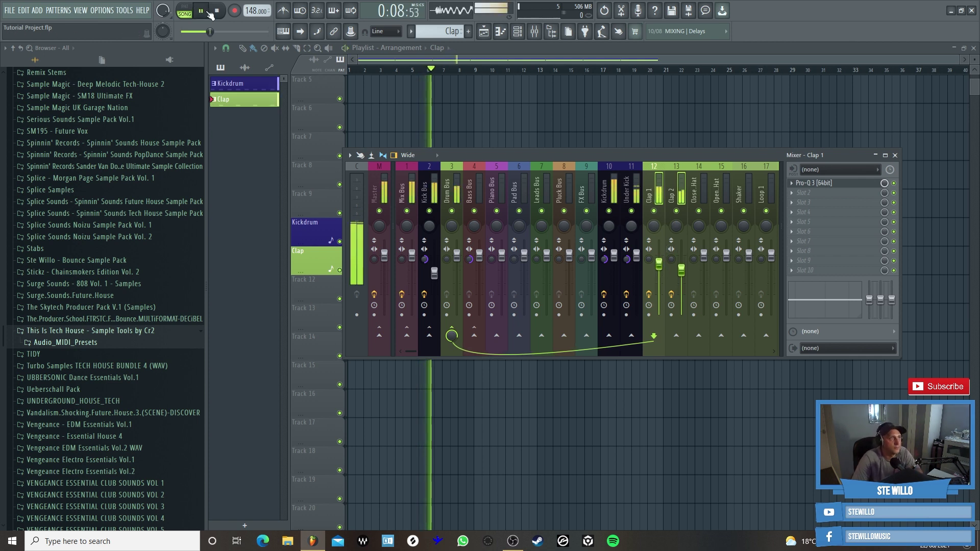
{"action": "left_click", "coordinate": [408, 192]}
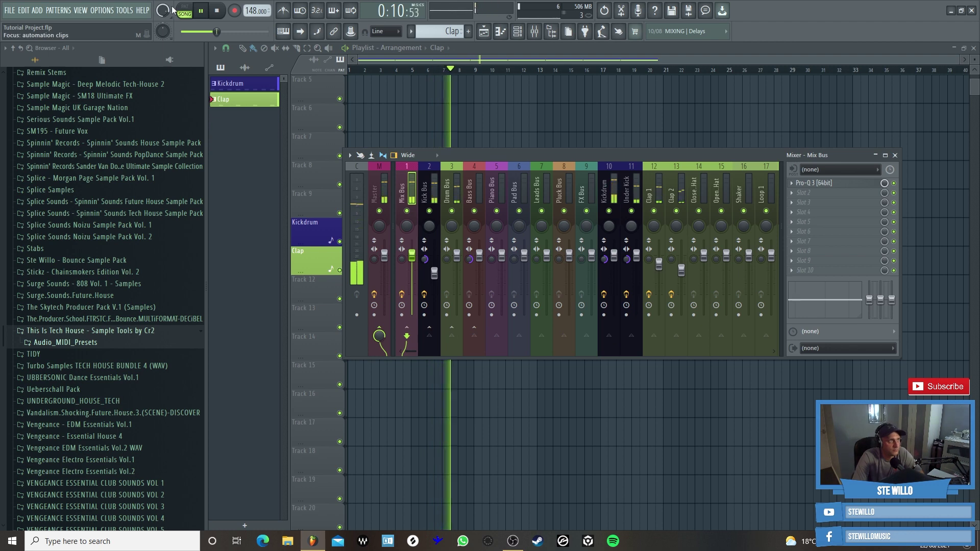
{"action": "left_click", "coordinate": [203, 13]}
{"action": "left_click", "coordinate": [203, 12]}
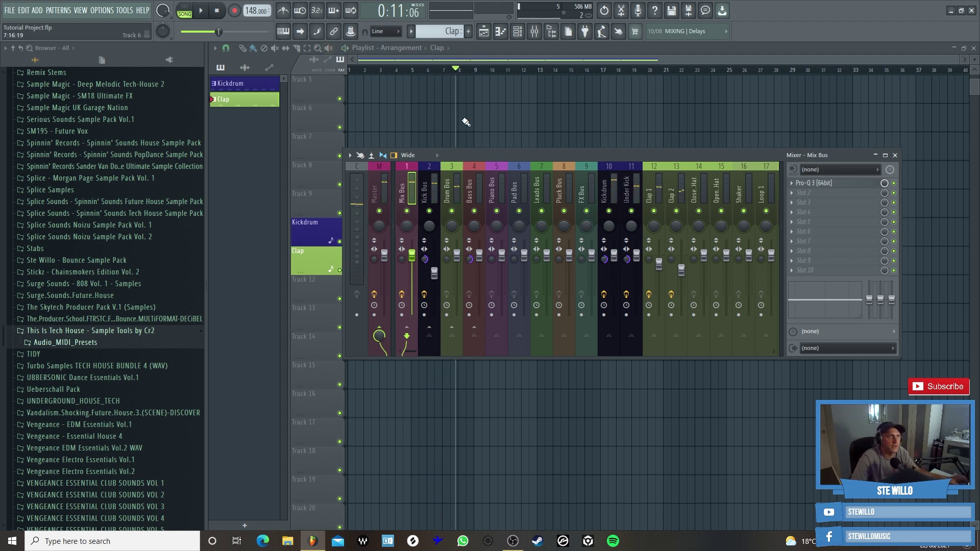
{"action": "key", "text": "F9"}
{"action": "left_click", "coordinate": [517, 32]}
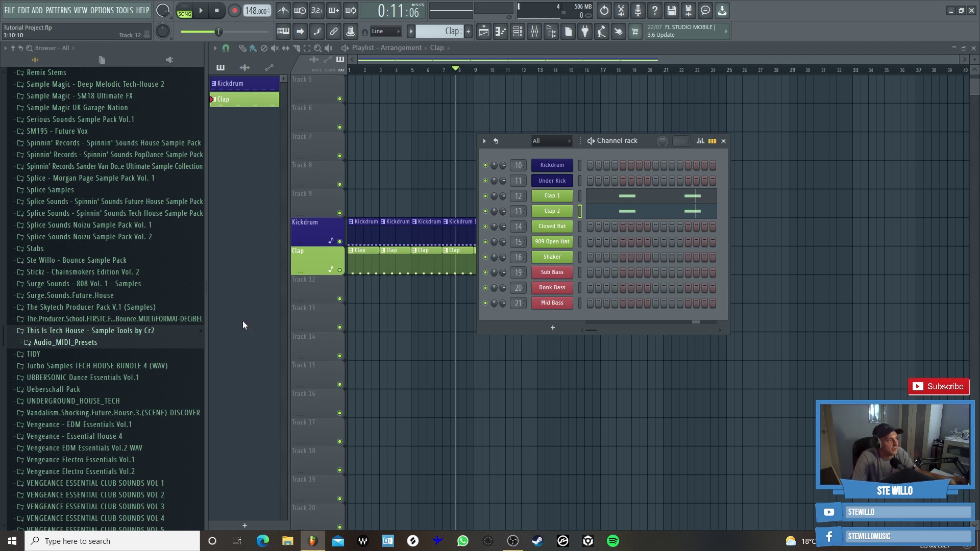
- Browse the sample folders, expanding and collapsing Wave Alchemy Drum Machines 02
{"action": "scroll", "coordinate": [118, 309], "scroll_direction": "down", "scroll_amount": 6}
{"action": "scroll", "coordinate": [112, 315], "scroll_direction": "down", "scroll_amount": 10}
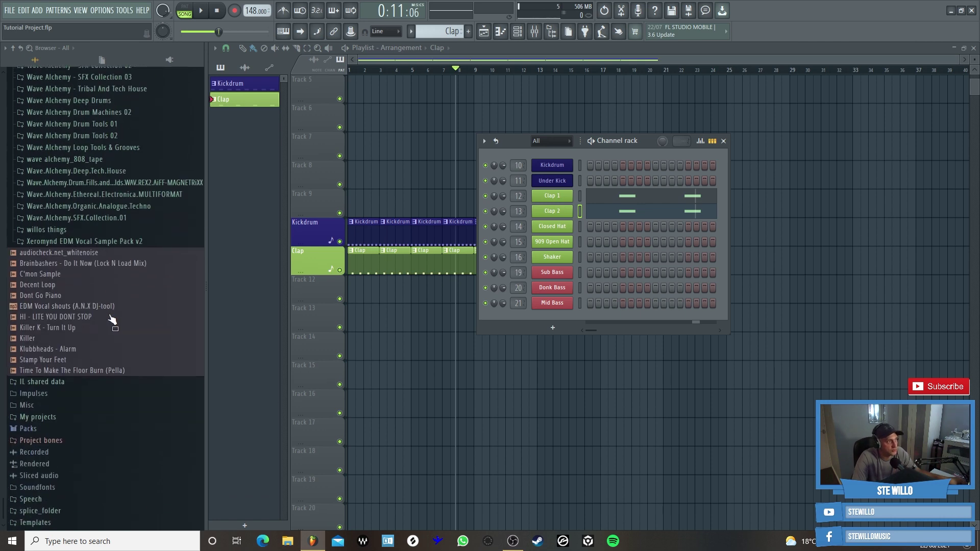
{"action": "scroll", "coordinate": [110, 314], "scroll_direction": "up", "scroll_amount": 8}
{"action": "scroll", "coordinate": [84, 393], "scroll_direction": "down", "scroll_amount": 4}
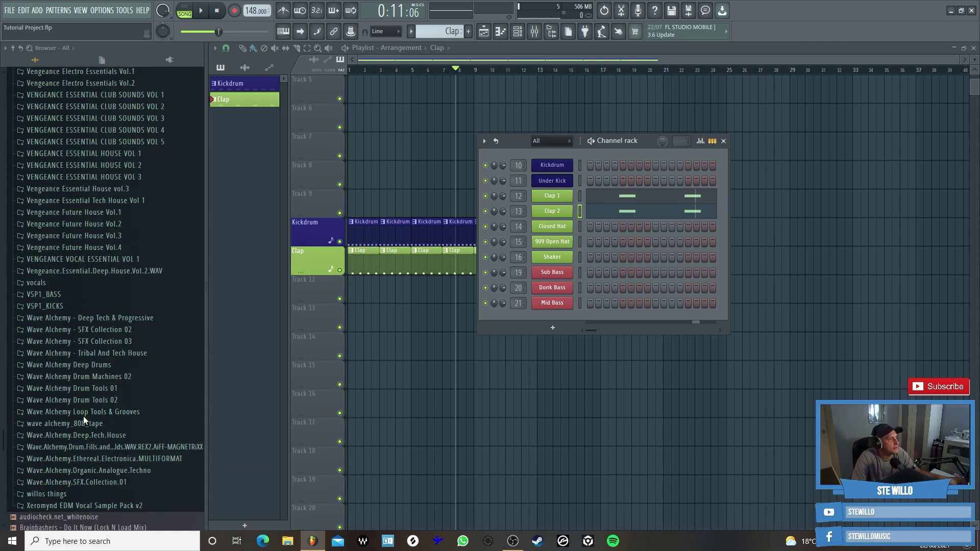
{"action": "left_click", "coordinate": [130, 372]}
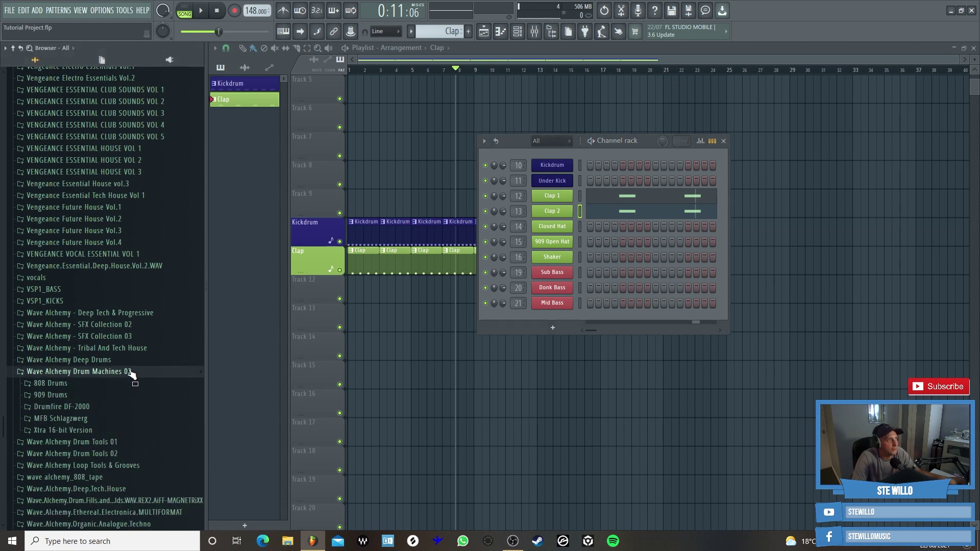
{"action": "left_click", "coordinate": [112, 373]}
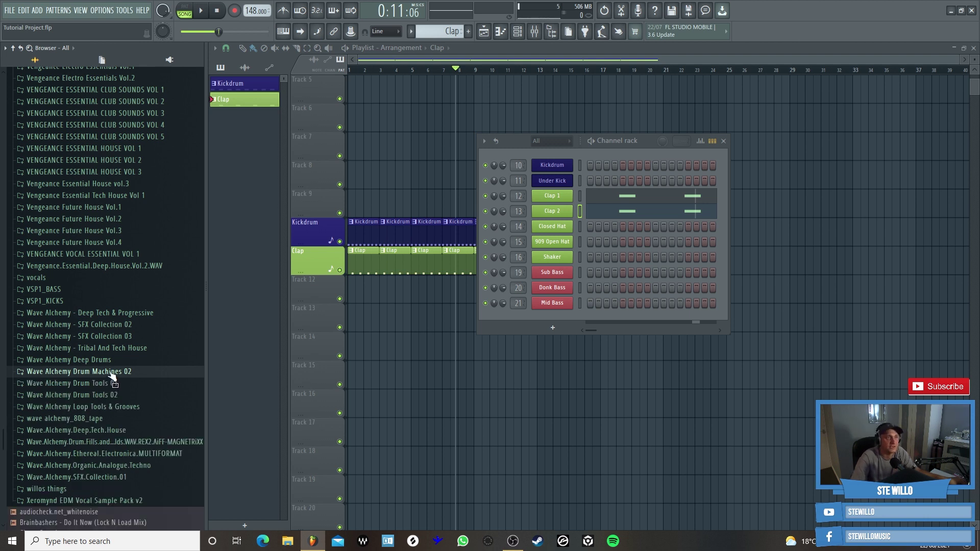
- Toggle the channel rack off, on, and off again to reveal the playlist
{"action": "key", "text": "F6"}
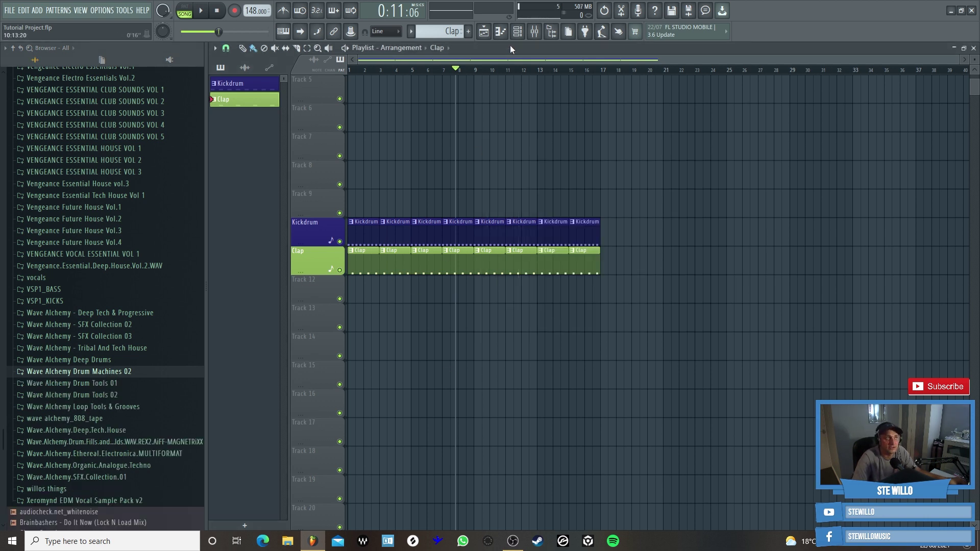
{"action": "left_click", "coordinate": [518, 32]}
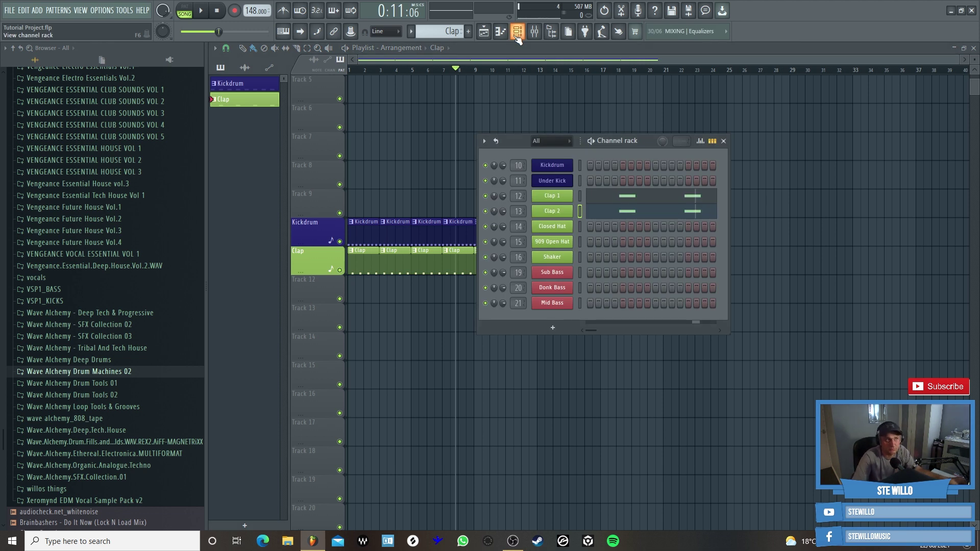
{"action": "left_click", "coordinate": [517, 35]}
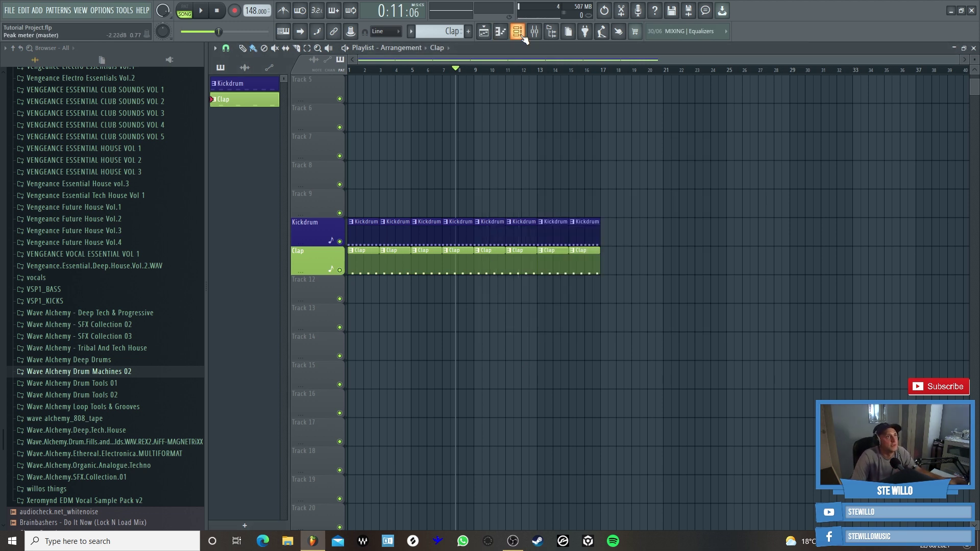
- Create Pattern 3 and open the Closed Hat channel settings to preview its sample
{"action": "left_click", "coordinate": [468, 31]}
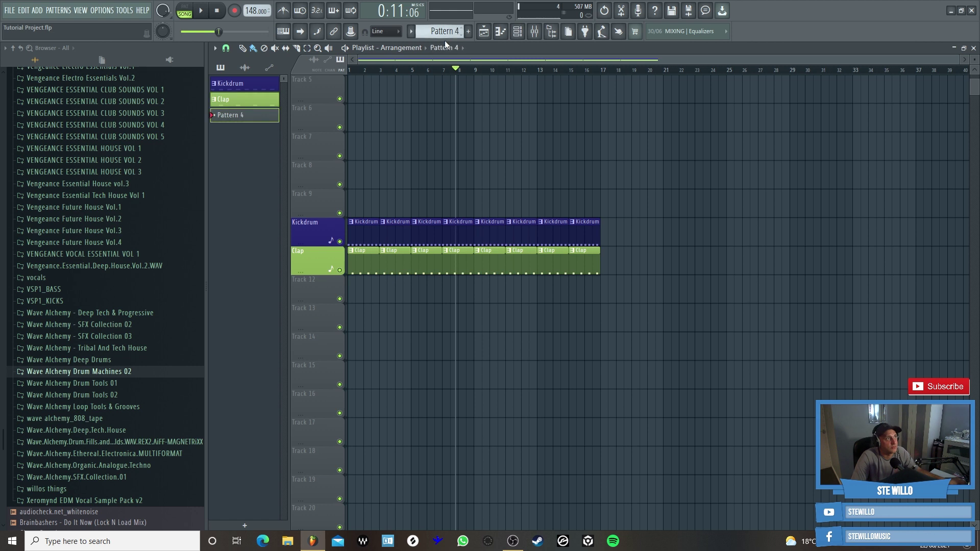
{"action": "scroll", "coordinate": [446, 32], "scroll_direction": "up", "scroll_amount": 1}
{"action": "left_click", "coordinate": [518, 32]}
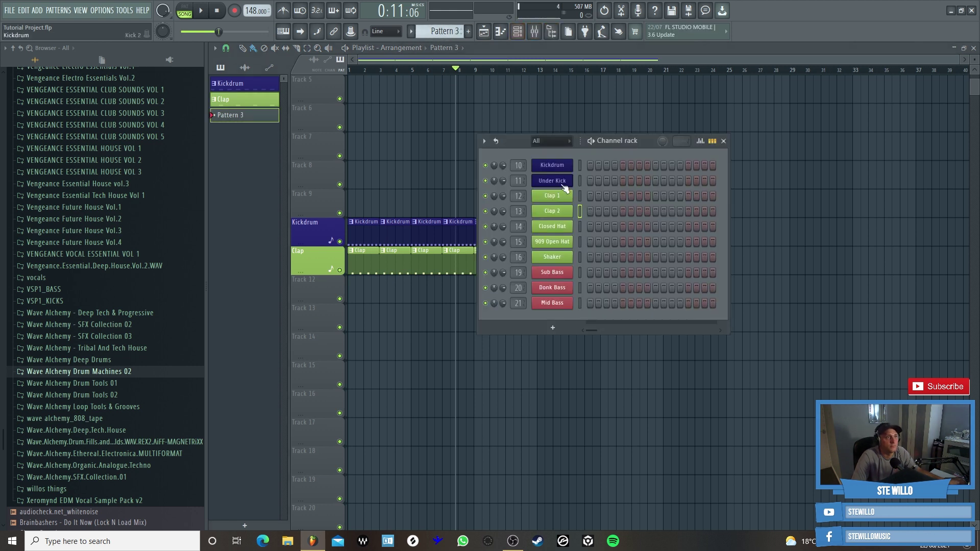
{"action": "left_click", "coordinate": [553, 228]}
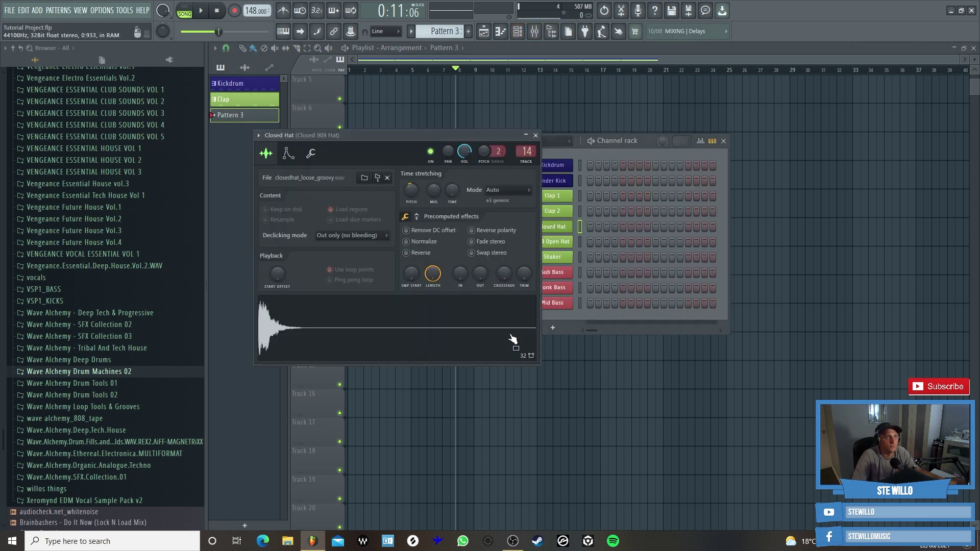
{"action": "left_click", "coordinate": [398, 331]}
{"action": "left_click", "coordinate": [397, 331]}
- Lower the Closed Hat's mixer track 14 to about -2.4 dB, then open its piano roll
{"action": "double_click", "coordinate": [526, 152]}
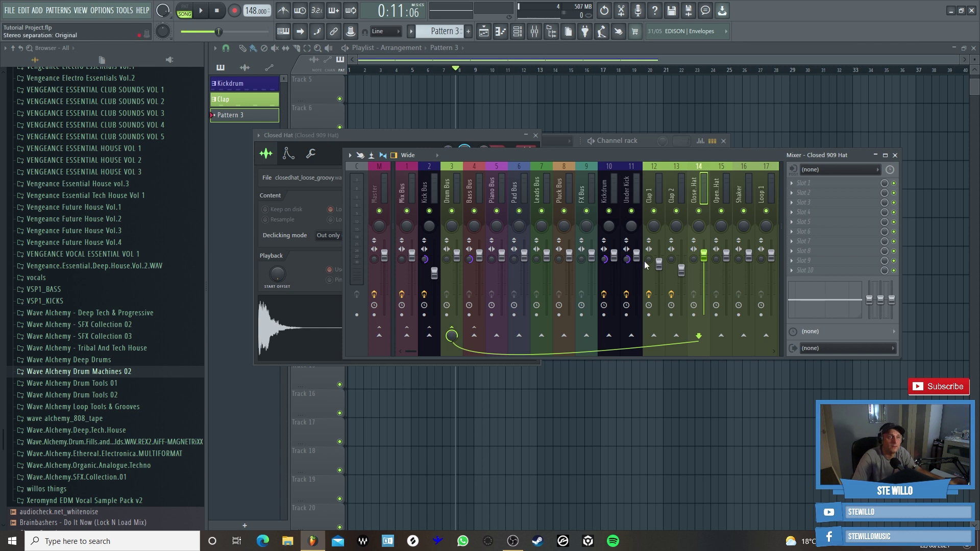
{"action": "left_click_drag", "start_coordinate": [704, 254], "coordinate": [704, 262]}
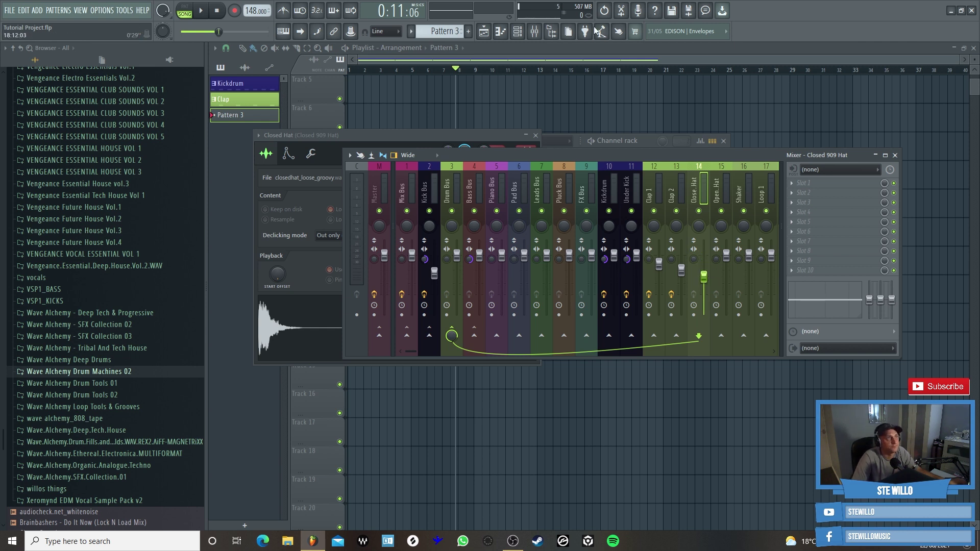
{"action": "left_click", "coordinate": [522, 33]}
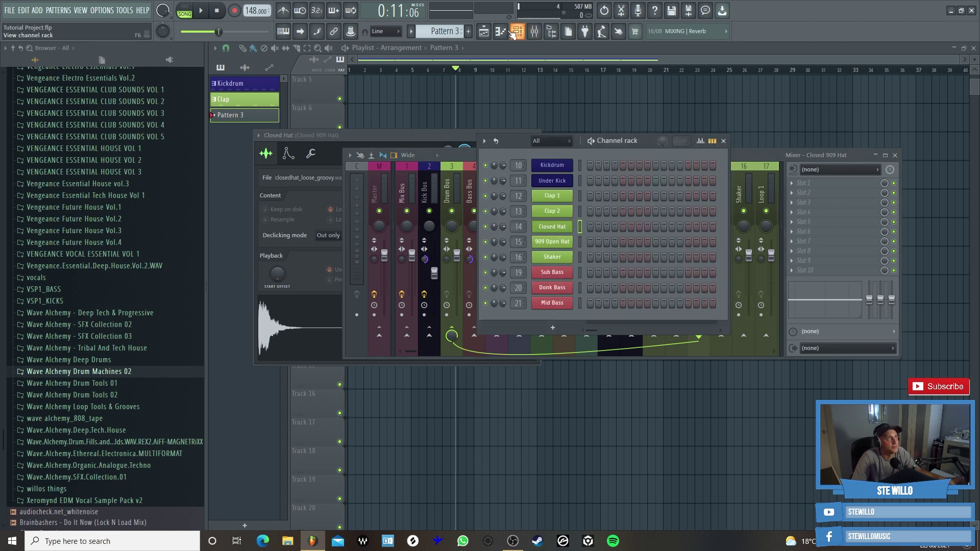
{"action": "left_click", "coordinate": [501, 31]}
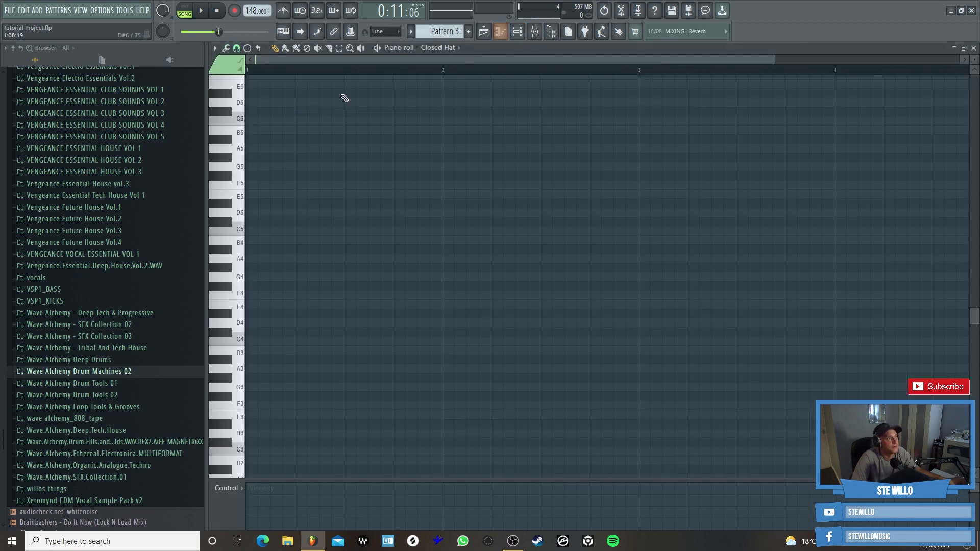
- Paint a row of C5 hat notes, erase notes past bar 5, and play the pattern
{"action": "left_click", "coordinate": [250, 232]}
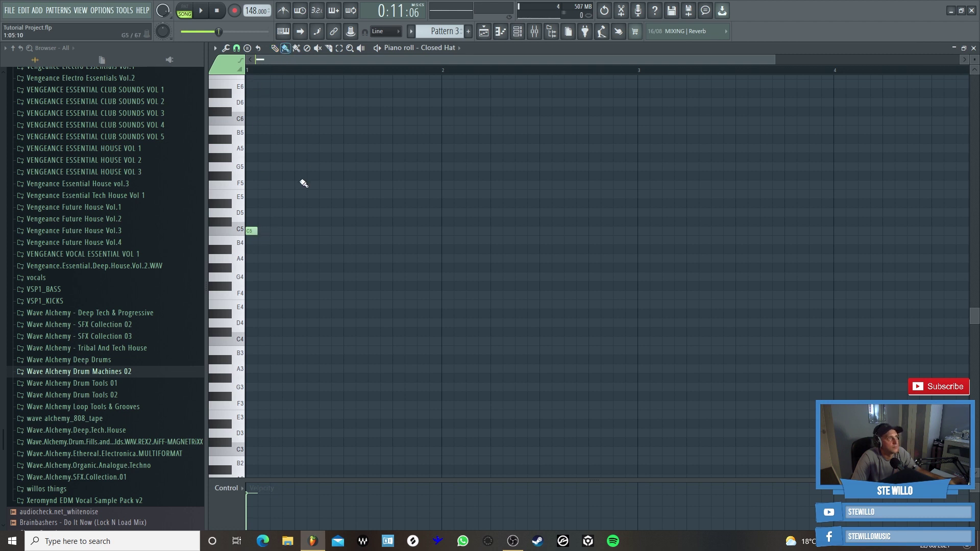
{"action": "mouse_move", "coordinate": [270, 233]}
{"action": "left_mouse_down"}
{"action": "mouse_move", "coordinate": [979, 236]}
{"action": "mouse_move", "coordinate": [876, 220]}
{"action": "left_mouse_up"}
{"action": "left_click_drag", "start_coordinate": [542, 60], "coordinate": [694, 62]}
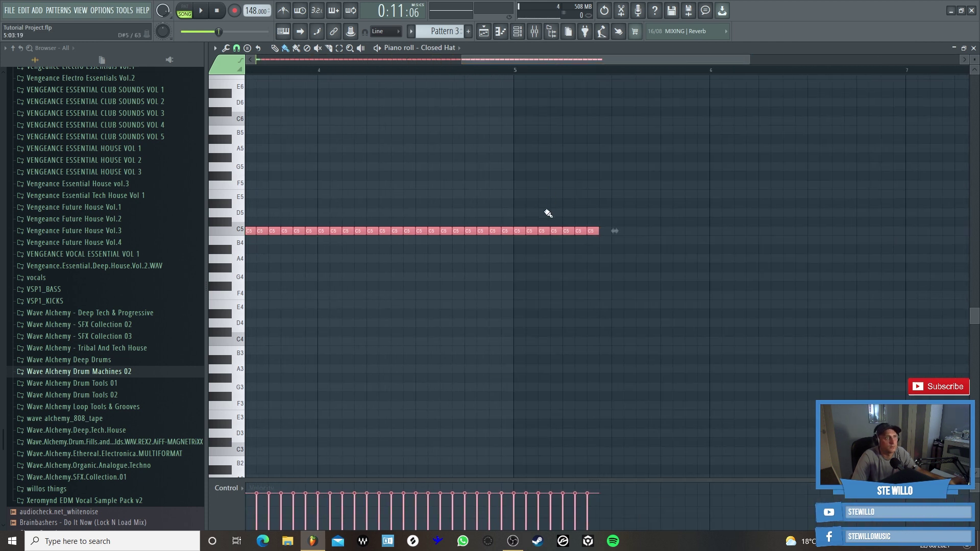
{"action": "right_click", "coordinate": [520, 232]}
{"action": "left_click_drag", "start_coordinate": [602, 60], "coordinate": [1, 102]}
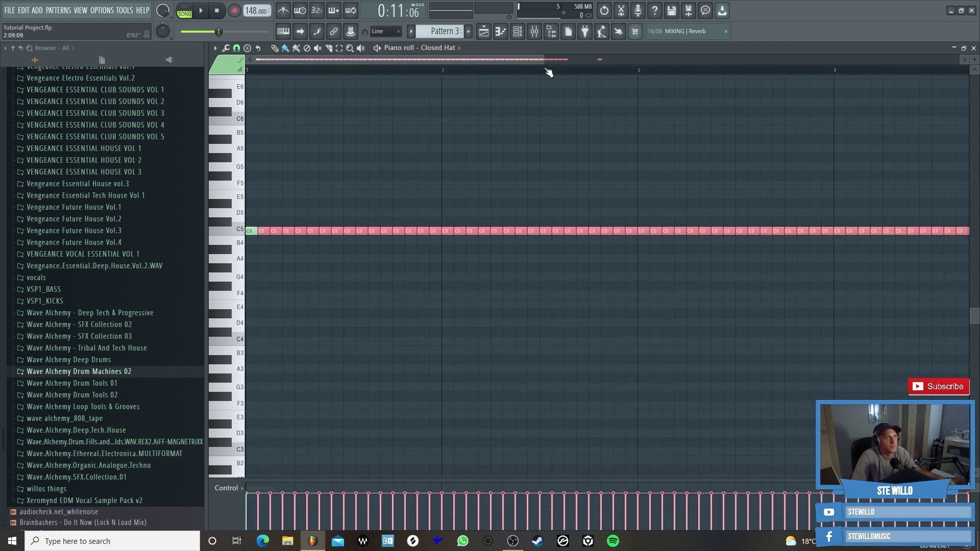
{"action": "left_click_drag", "start_coordinate": [545, 60], "coordinate": [959, 60]}
{"action": "key", "text": "l"}
{"action": "key", "text": "space"}
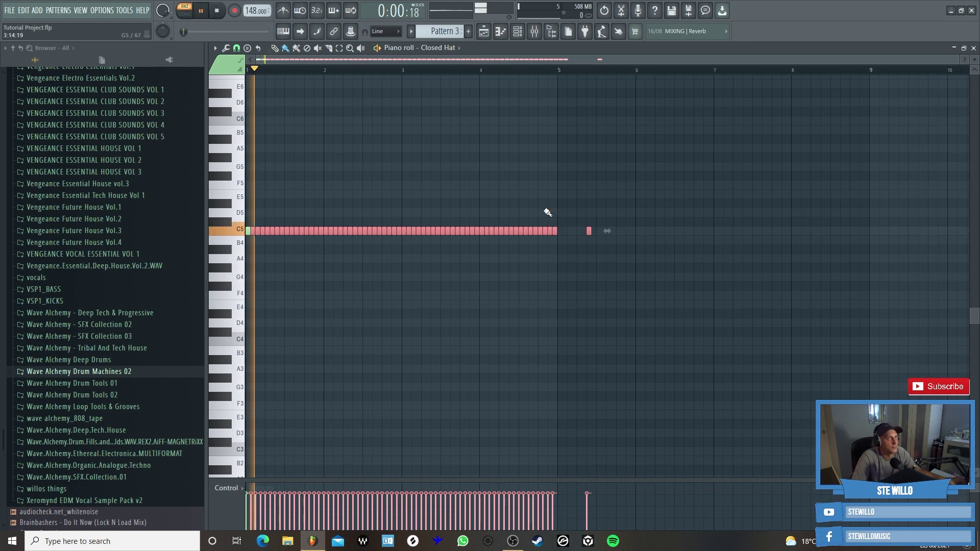
{"action": "right_click", "coordinate": [589, 231]}
{"action": "left_click", "coordinate": [544, 164], "text": "ctrl"}
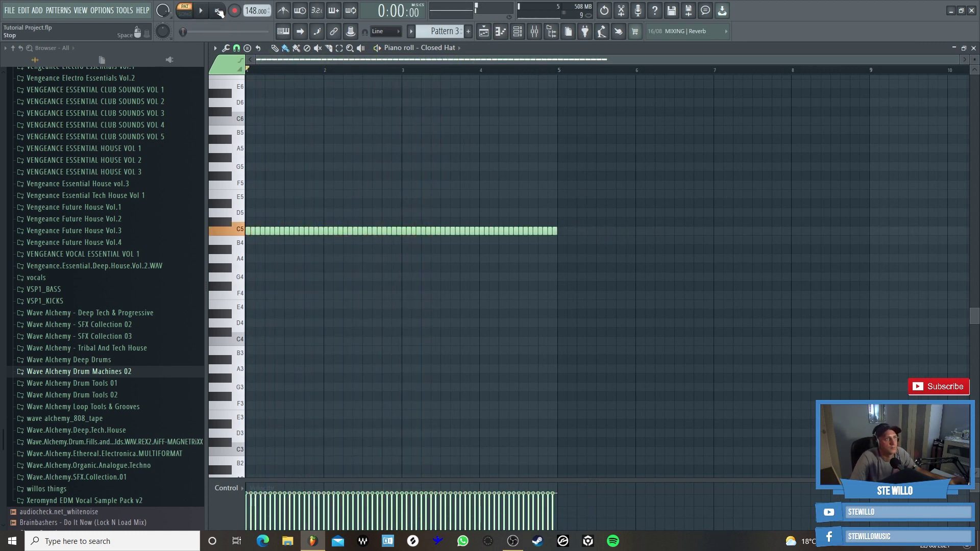
{"action": "key", "text": "space"}
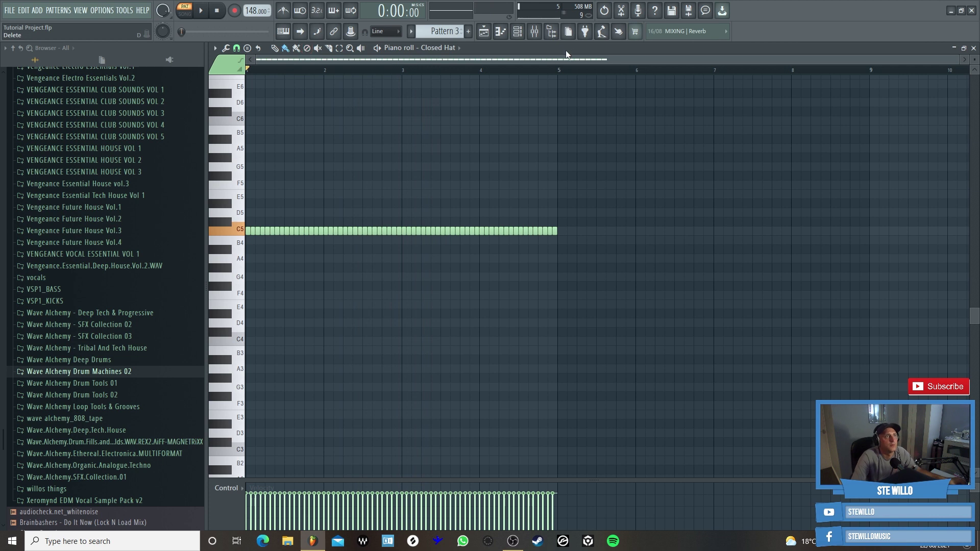
- Move the channel rack window up and left, then close it
{"action": "left_click", "coordinate": [528, 31]}
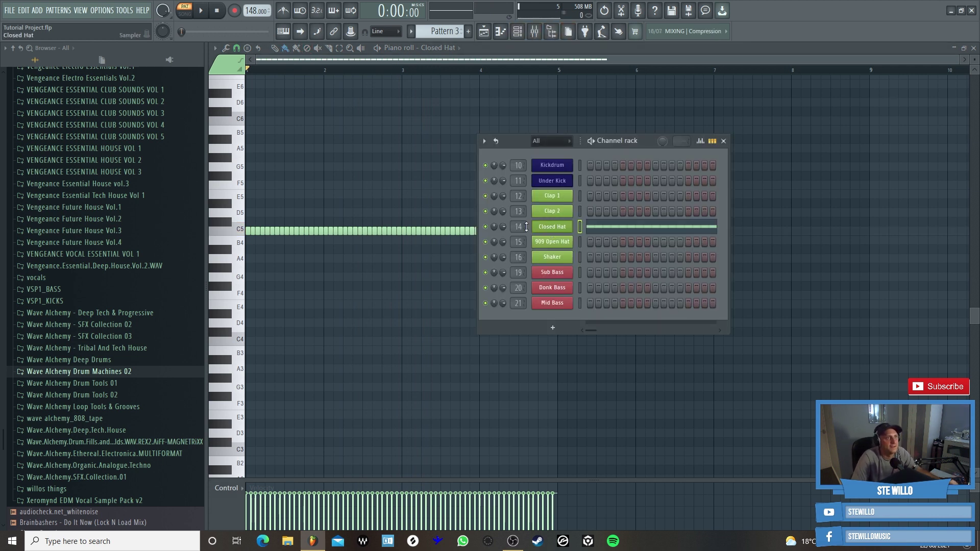
{"action": "left_click_drag", "start_coordinate": [645, 142], "coordinate": [618, 97]}
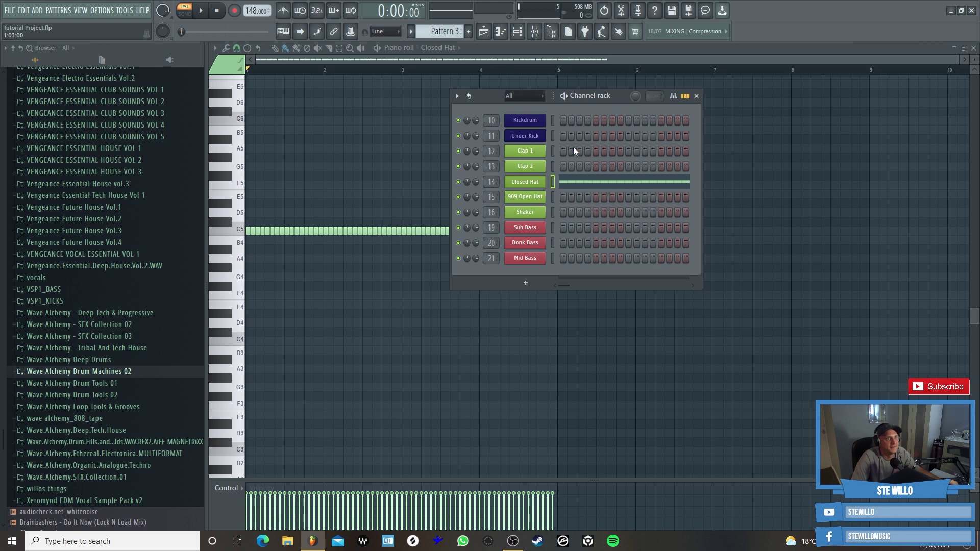
{"action": "key", "text": "F6"}
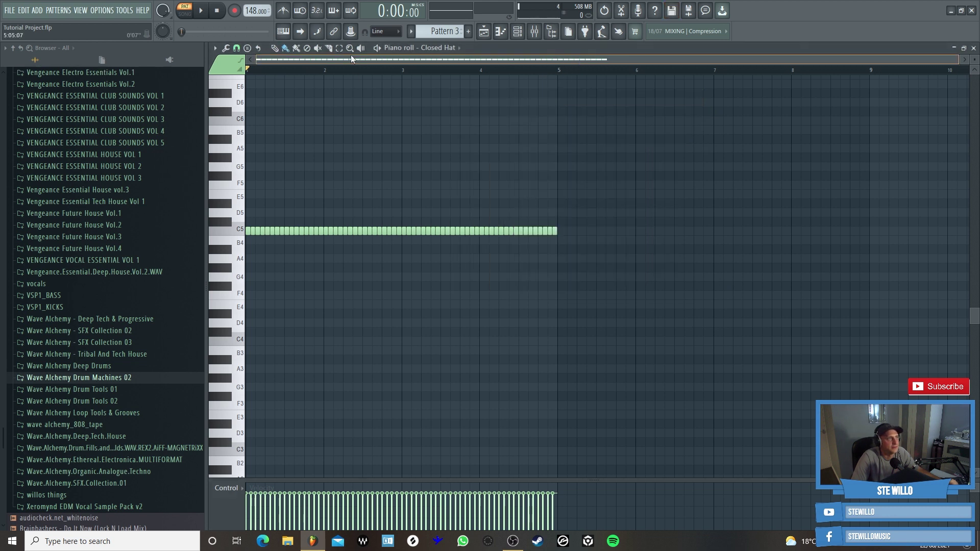
- Clear the notes and repaint a continuous C5 hat row to bar 5, then check playback
{"action": "left_click_drag", "start_coordinate": [956, 62], "coordinate": [689, 62]}
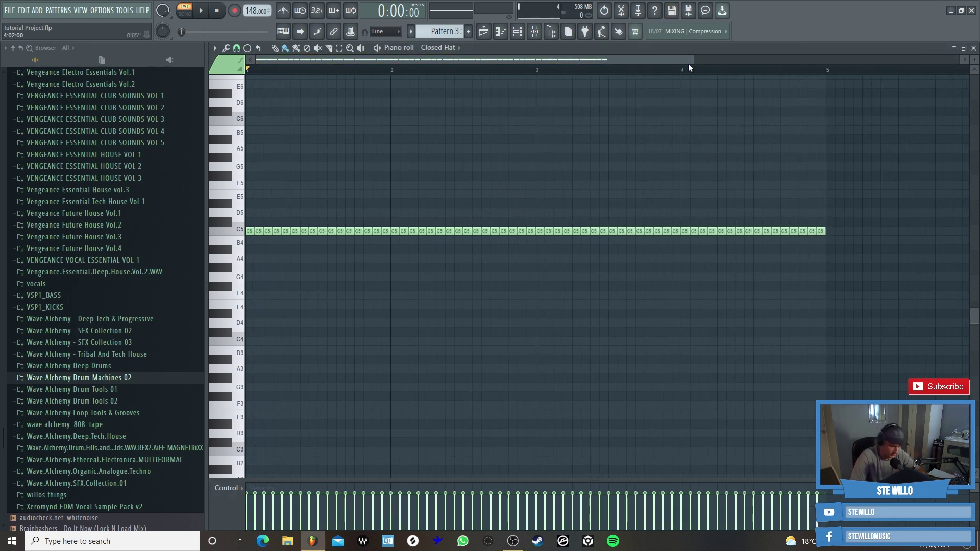
{"action": "key", "text": "Delete"}
{"action": "left_click", "coordinate": [249, 232]}
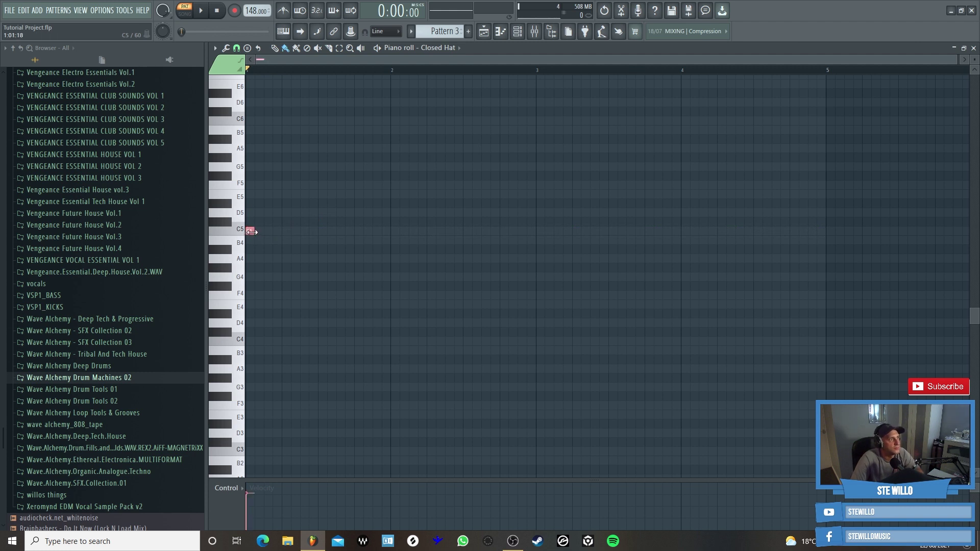
{"action": "left_click_drag", "start_coordinate": [270, 234], "coordinate": [828, 232]}
{"action": "left_click", "coordinate": [201, 11]}
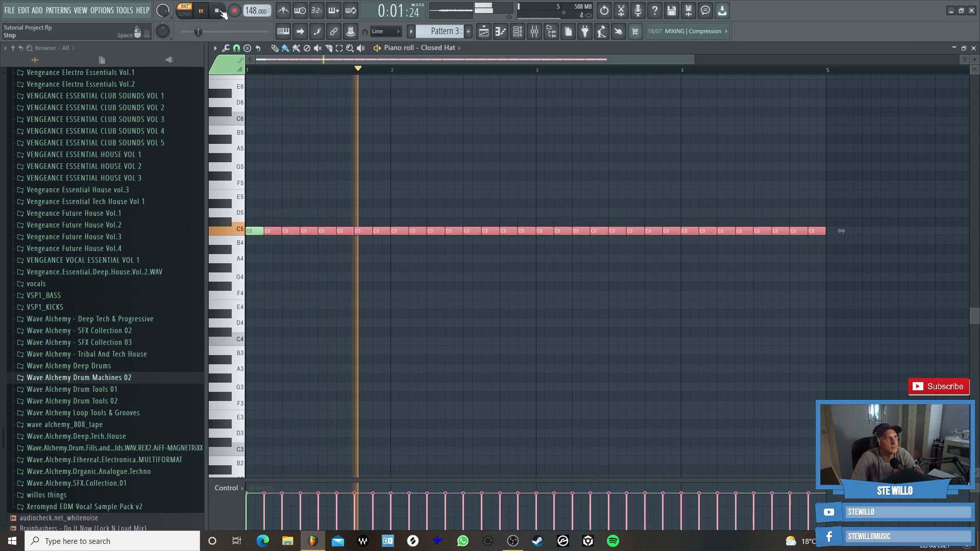
{"action": "key", "text": "space"}
{"action": "key", "text": "F5"}
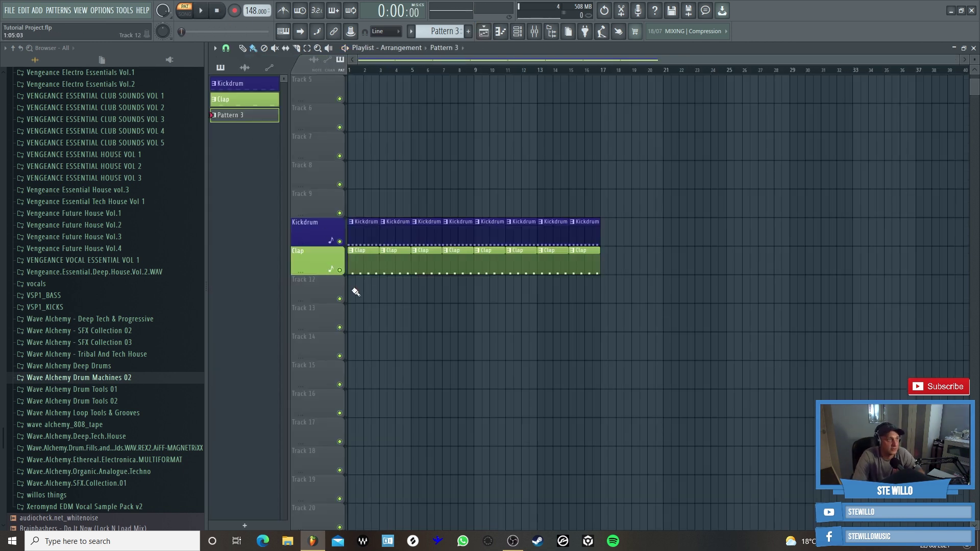
- Paint Pattern 3 clips along Track 12 to bar 17, play the song, then reopen the hat notes
{"action": "left_click_drag", "start_coordinate": [354, 298], "coordinate": [595, 301]}
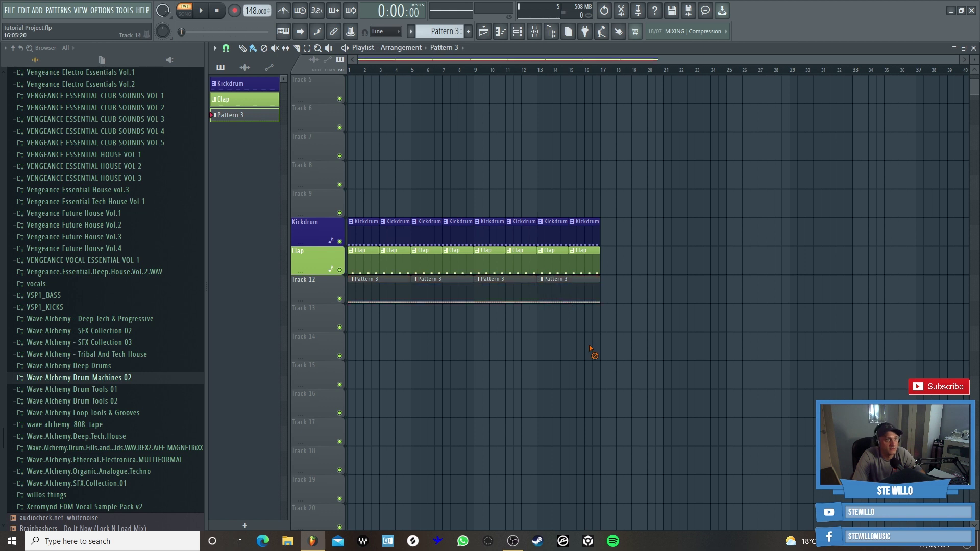
{"action": "left_click", "coordinate": [185, 14]}
{"action": "left_click", "coordinate": [204, 10]}
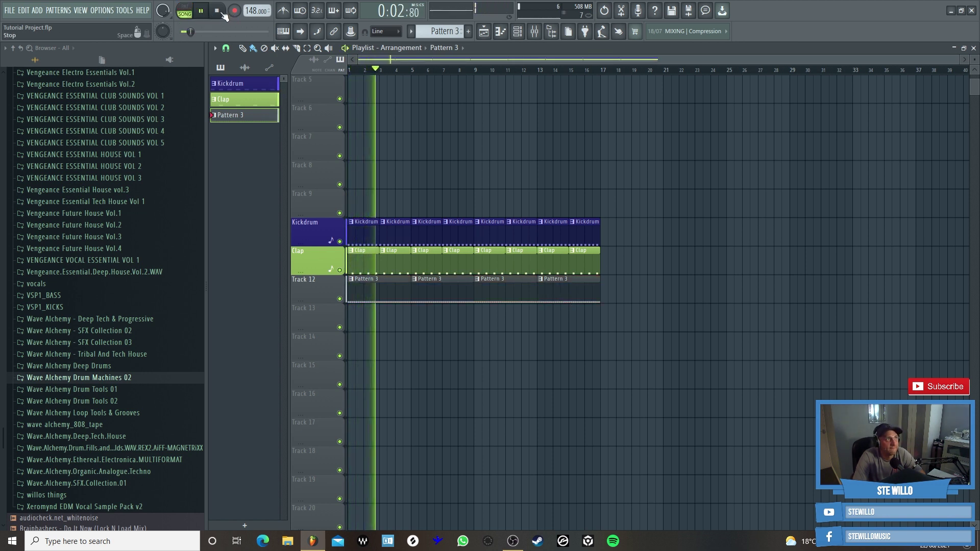
{"action": "key", "text": "space"}
{"action": "left_click", "coordinate": [496, 35]}
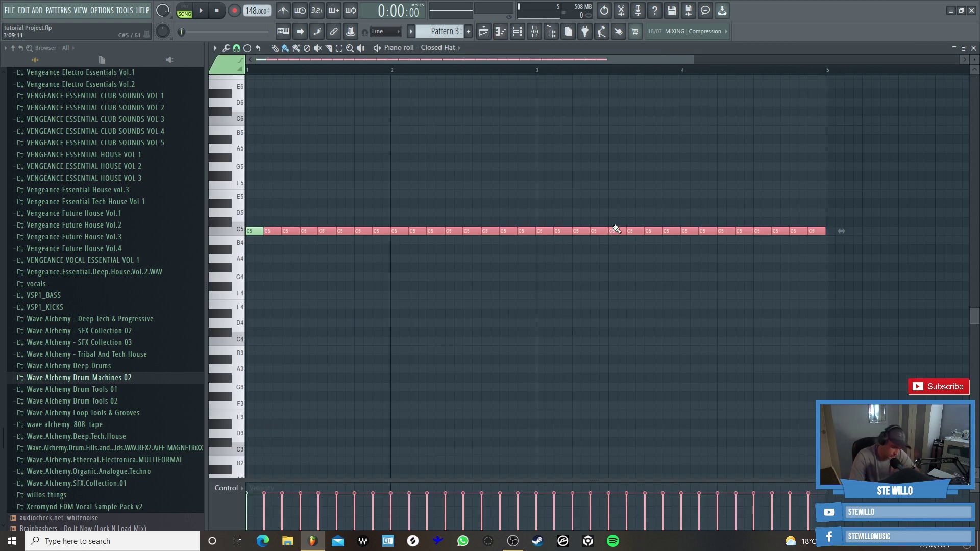
- Build one bar of 72% velocity C5 hats with soft hats filling the gaps
{"action": "left_click_drag", "start_coordinate": [373, 480], "coordinate": [372, 299]}
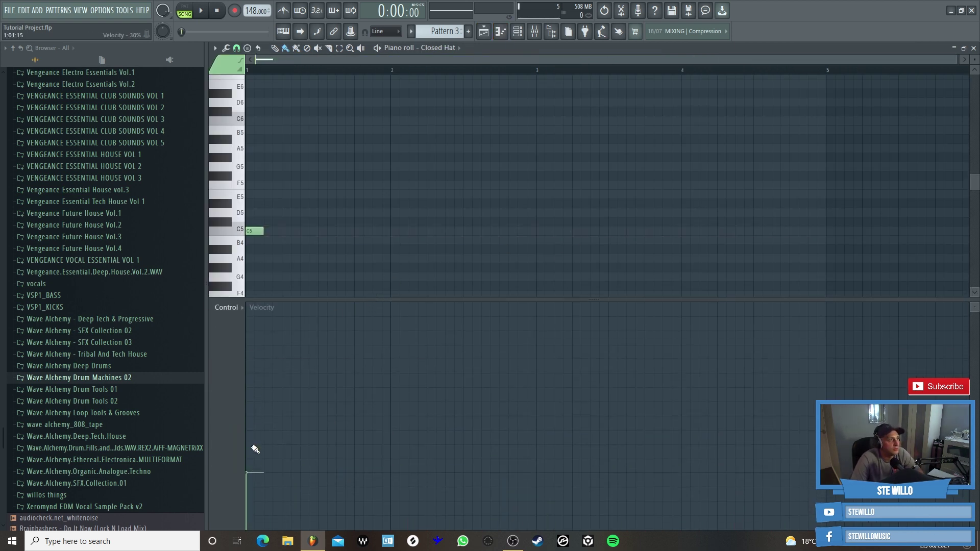
{"action": "left_click", "coordinate": [270, 232]}
{"action": "left_click_drag", "start_coordinate": [274, 473], "coordinate": [275, 366]}
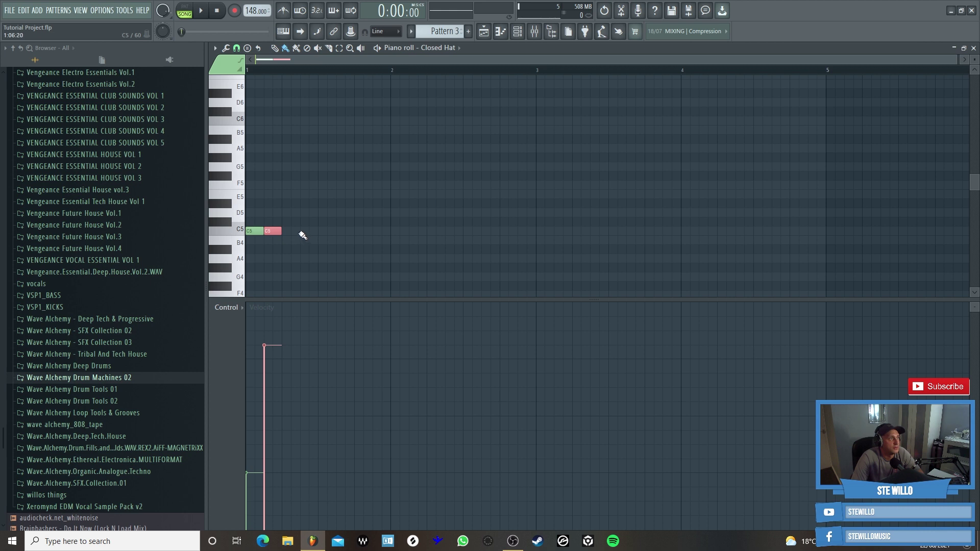
{"action": "key", "text": "ctrl+b"}
{"action": "key", "text": "ctrl+b"}
{"action": "key", "text": "ctrl+b"}
{"action": "key", "text": "ctrl+d"}
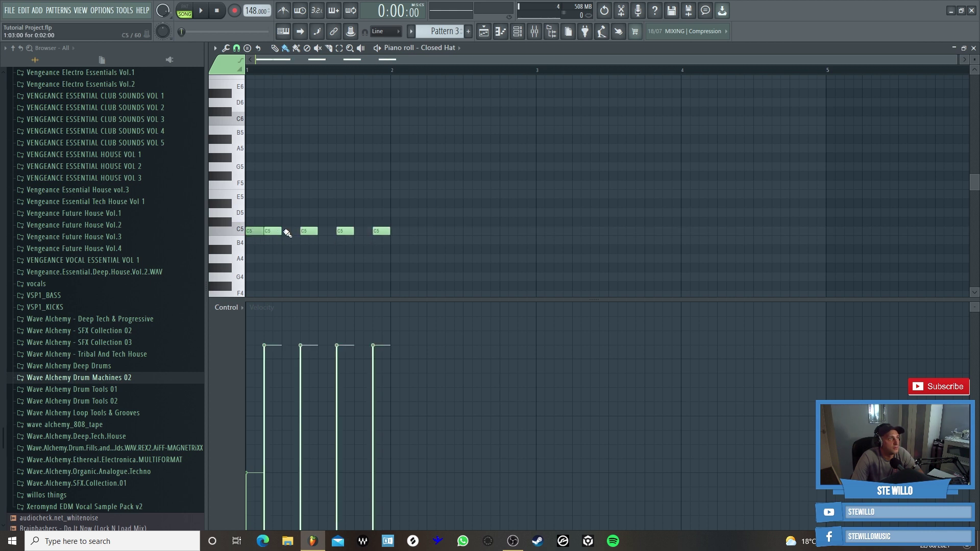
{"action": "left_click", "coordinate": [288, 231]}
{"action": "left_click", "coordinate": [324, 231]}
{"action": "left_click", "coordinate": [359, 234]}
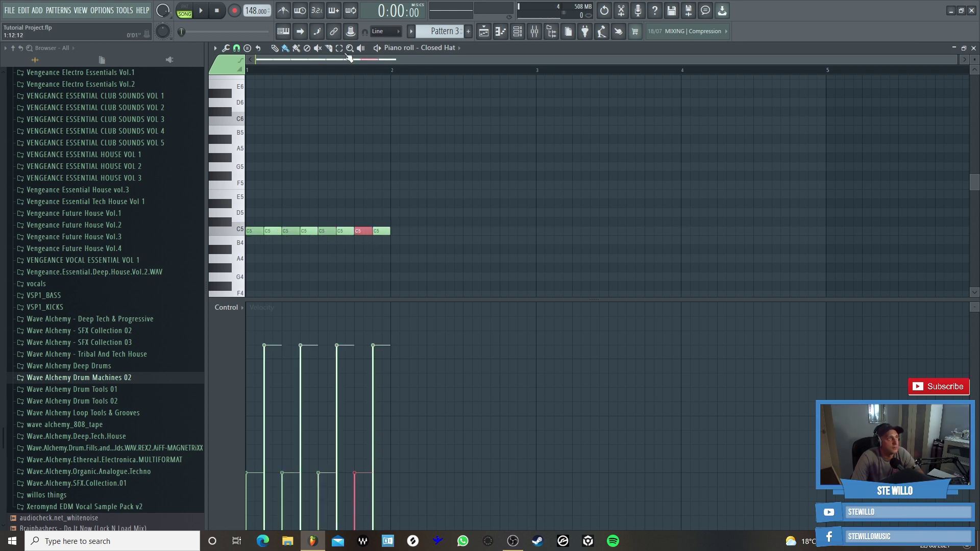
- Duplicate the bar of eight hats out to bar 4 and play it back
{"action": "key", "text": "ctrl+a"}
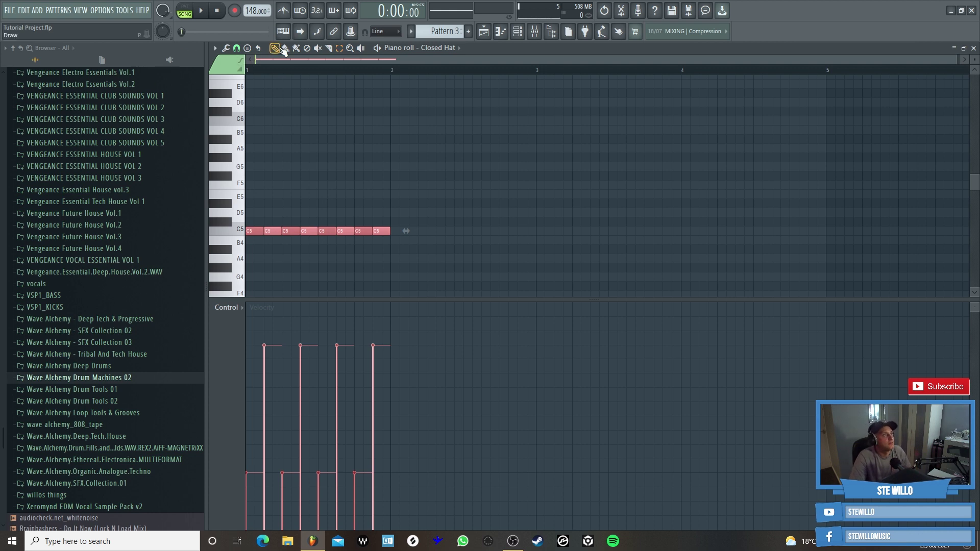
{"action": "key", "text": "ctrl+b"}
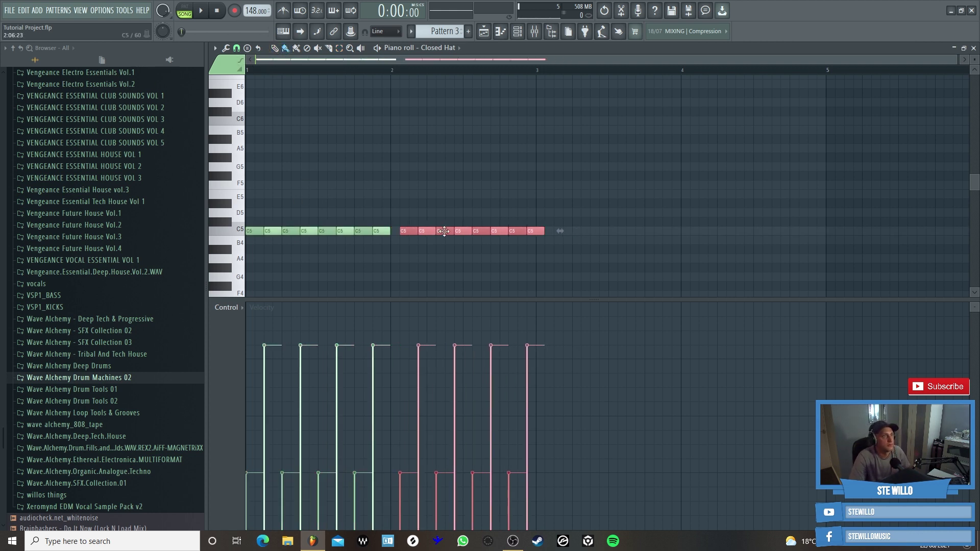
{"action": "left_click_drag", "start_coordinate": [433, 230], "coordinate": [586, 229]}
{"action": "key", "text": "ctrl+b"}
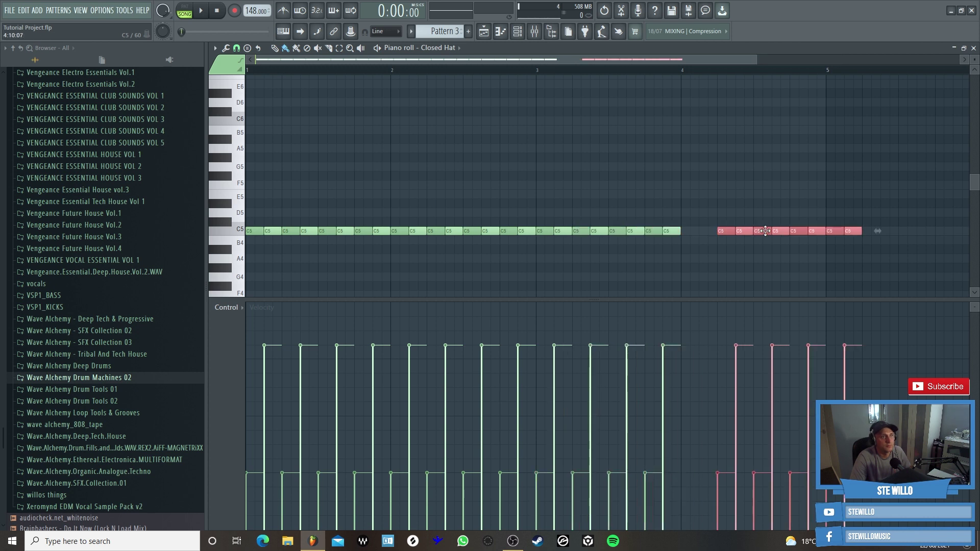
{"action": "left_click", "coordinate": [206, 11]}
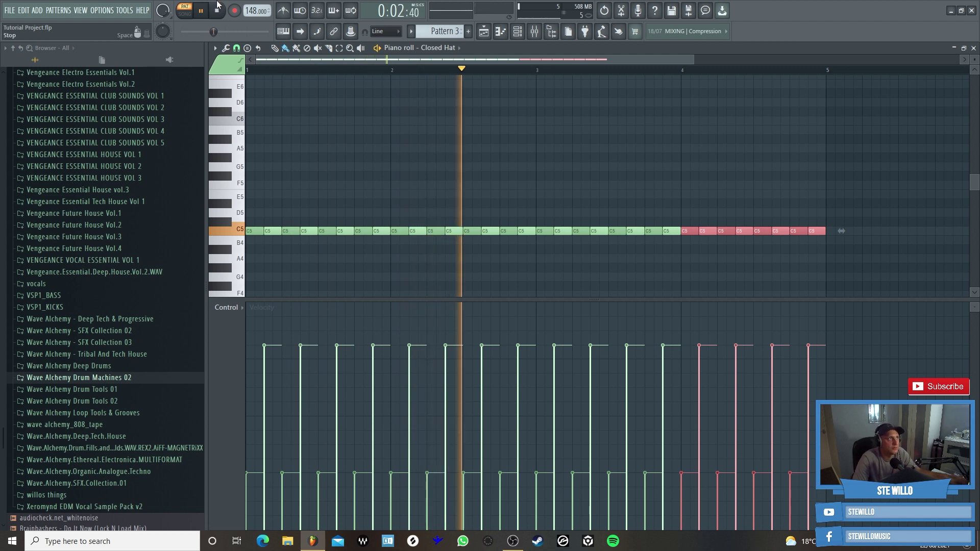
{"action": "left_click", "coordinate": [202, 13]}
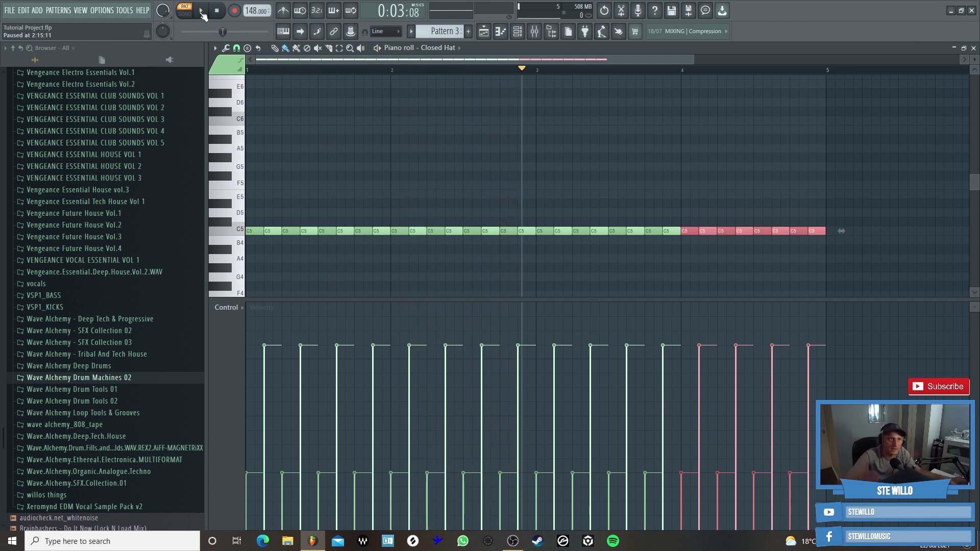
{"action": "left_click", "coordinate": [486, 34]}
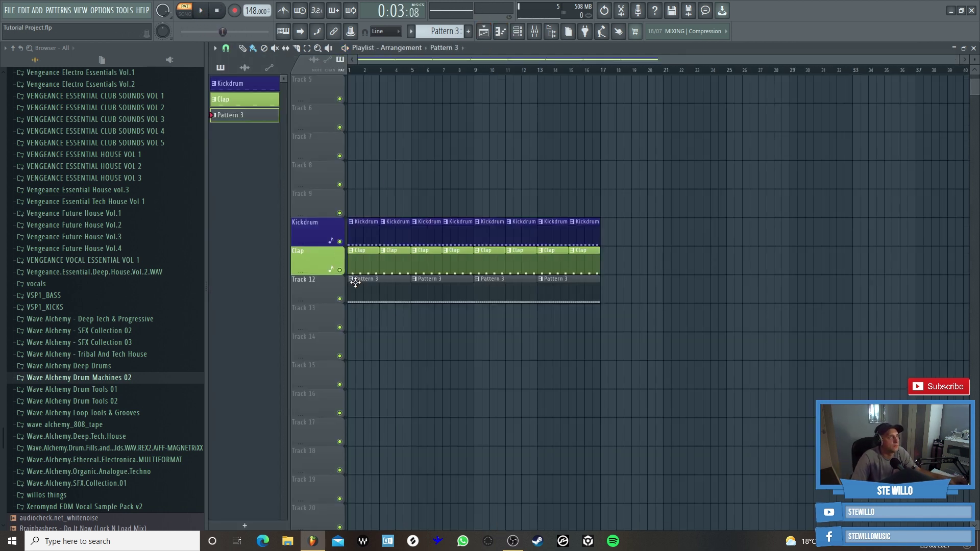
- Play and stop the song, then open the Closed Hat's mixer track from the channel rack
{"action": "left_click", "coordinate": [192, 11]}
{"action": "key", "text": "space"}
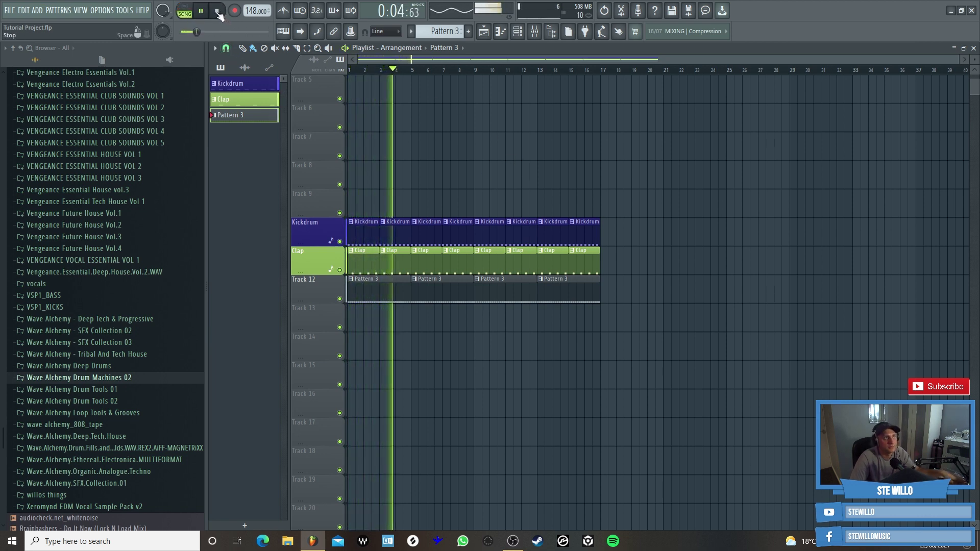
{"action": "key", "text": "space"}
{"action": "left_click", "coordinate": [519, 37]}
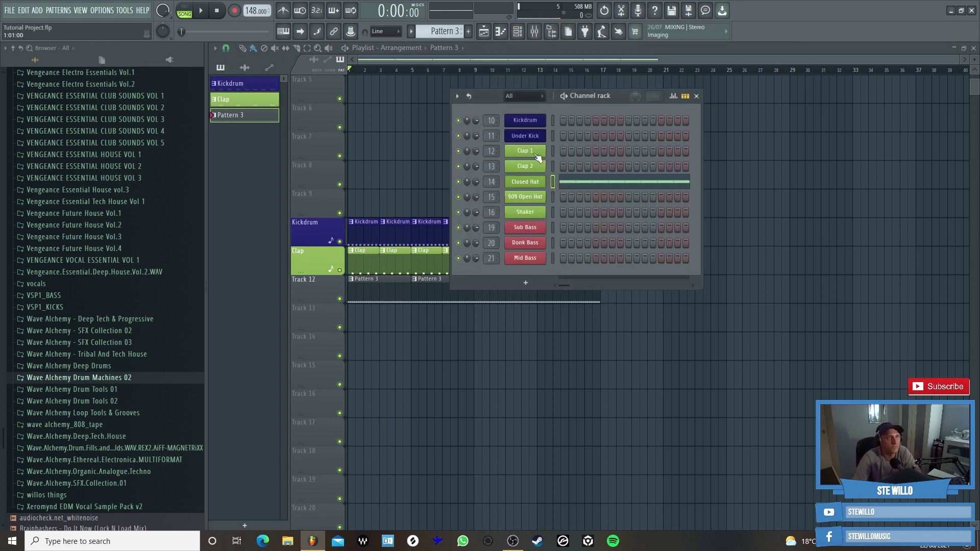
{"action": "left_click", "coordinate": [493, 182]}
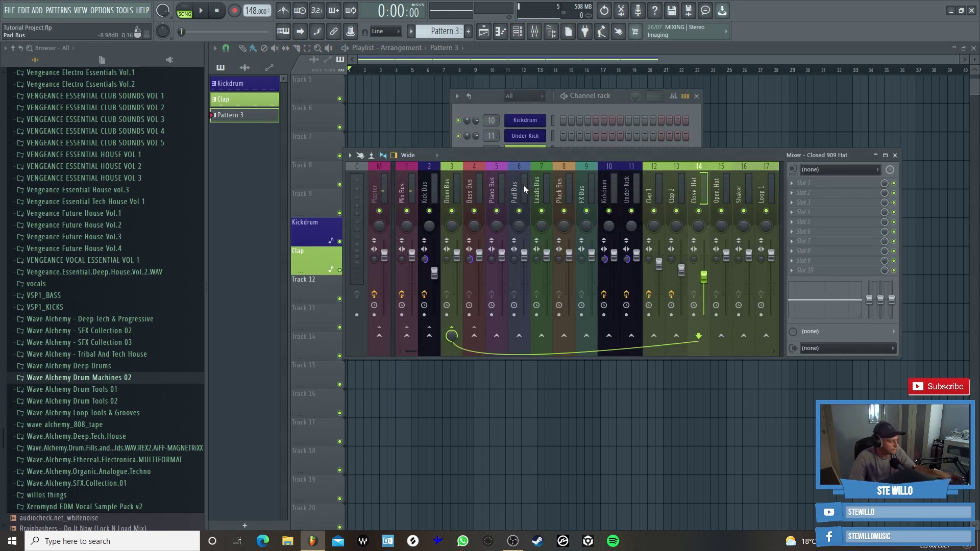
- Load Pro-Q 3 on the closed hat and add a 36 dB/oct low cut near 1135 Hz
{"action": "left_click", "coordinate": [800, 187]}
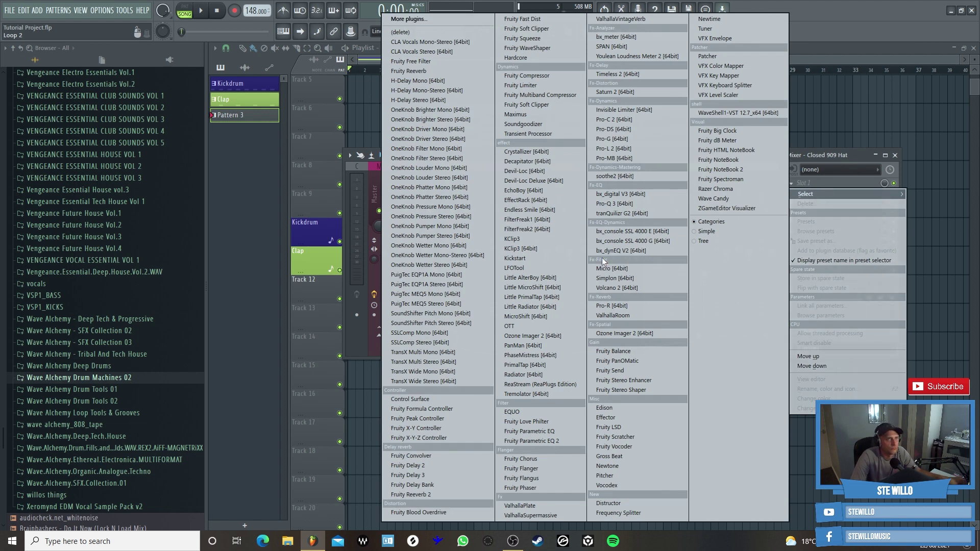
{"action": "left_click", "coordinate": [616, 204]}
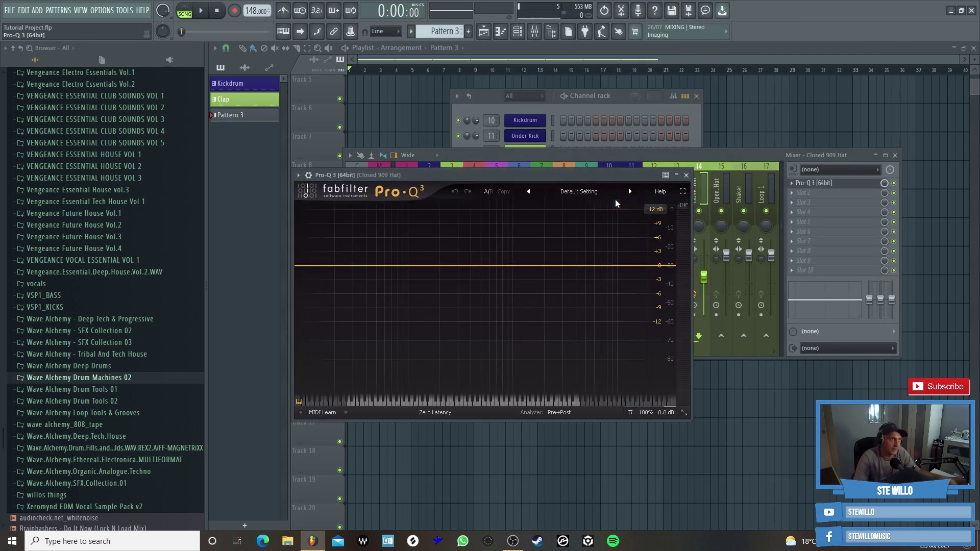
{"action": "double_click", "coordinate": [345, 268]}
{"action": "left_click", "coordinate": [339, 366]}
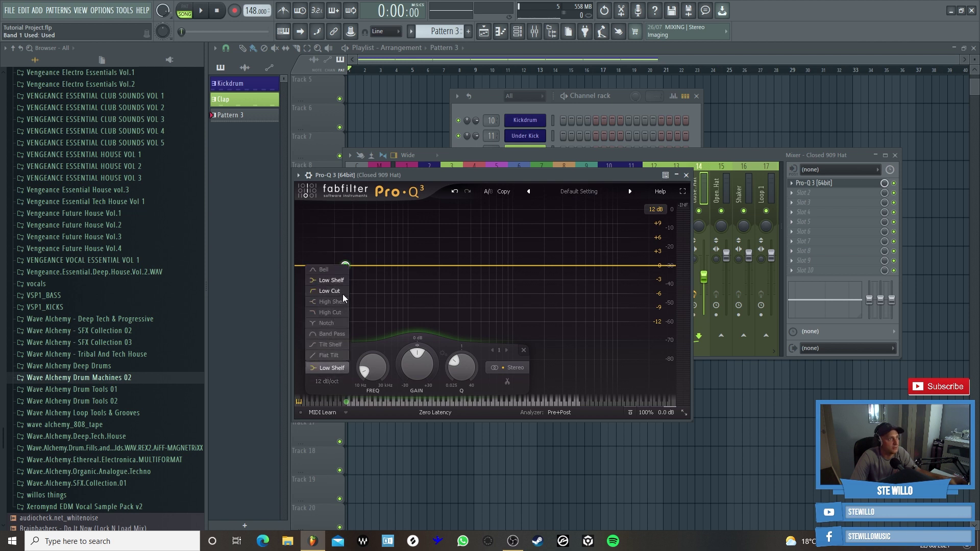
{"action": "left_click", "coordinate": [342, 294]}
{"action": "left_click_drag", "start_coordinate": [345, 265], "coordinate": [488, 267]}
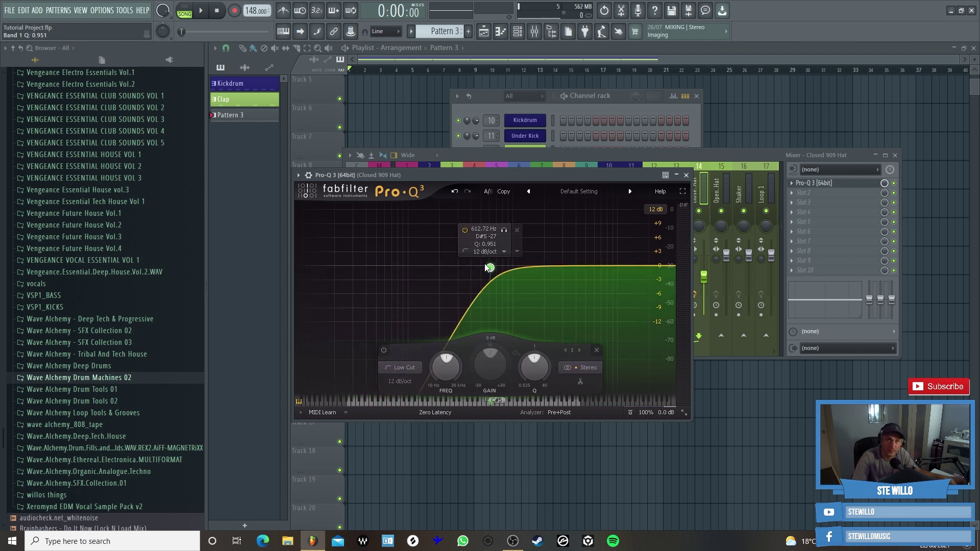
{"action": "left_click", "coordinate": [184, 12]}
{"action": "key", "text": "space"}
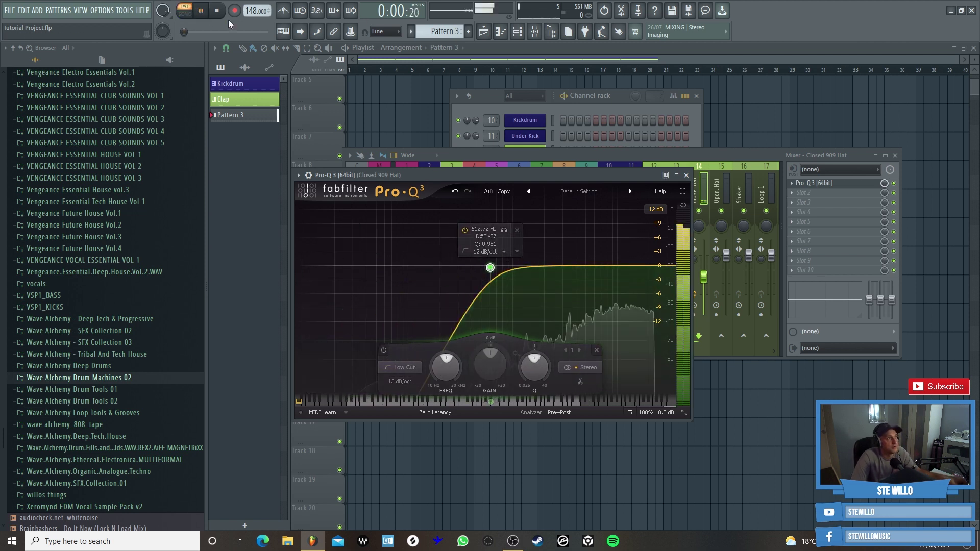
{"action": "left_click_drag", "start_coordinate": [491, 270], "coordinate": [518, 278]}
- Add a high cut band around 17910 Hz and pause playback
{"action": "scroll", "coordinate": [517, 277], "scroll_direction": "up", "scroll_amount": 2}
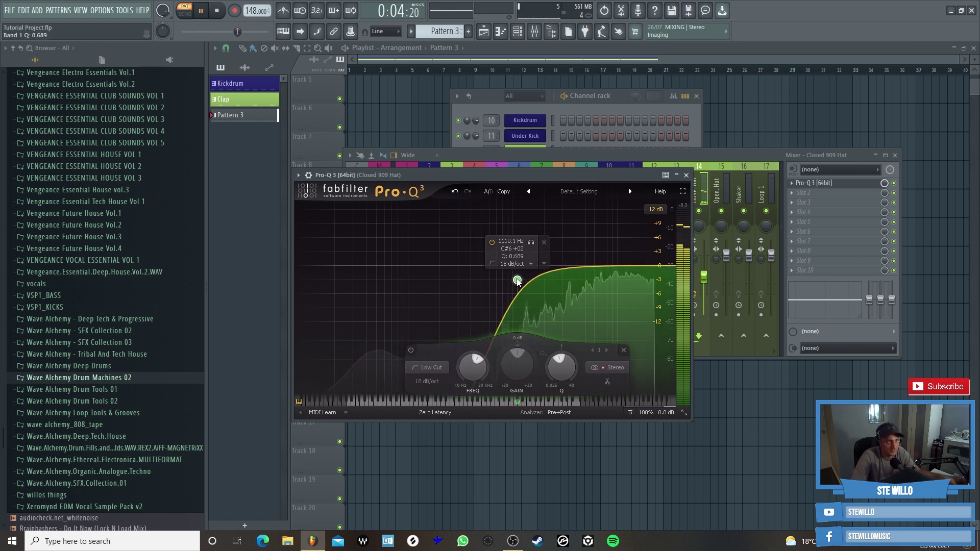
{"action": "scroll", "coordinate": [518, 278], "scroll_direction": "up", "scroll_amount": 1}
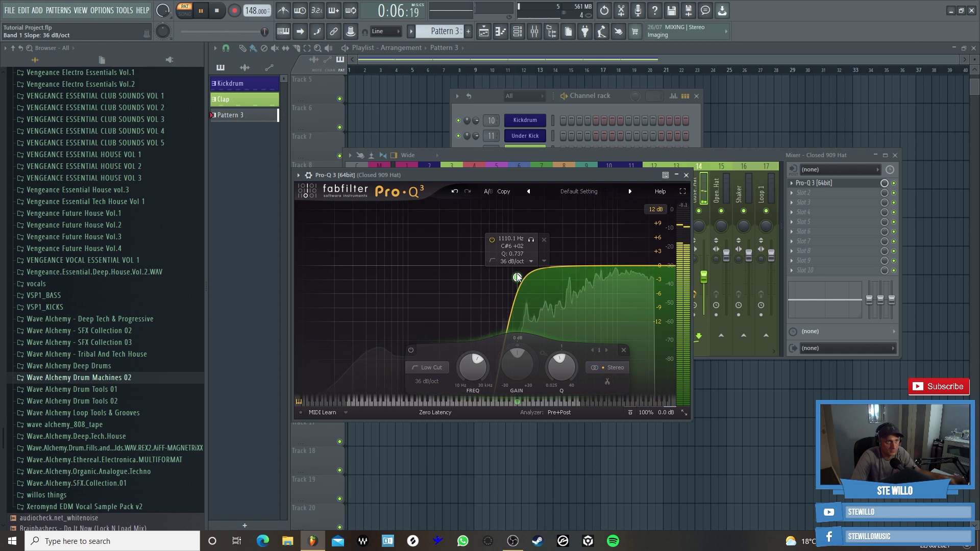
{"action": "left_click", "coordinate": [653, 266]}
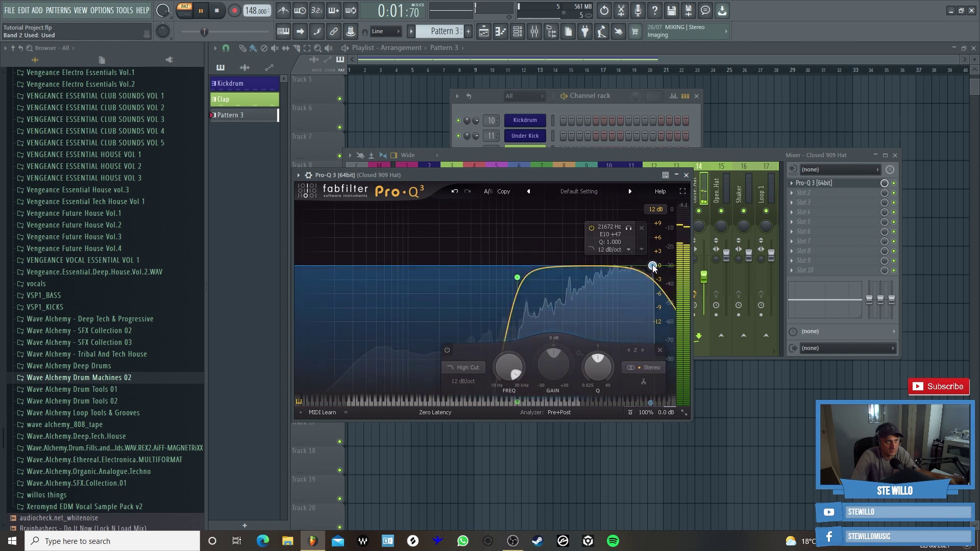
{"action": "left_click_drag", "start_coordinate": [653, 266], "coordinate": [644, 265]}
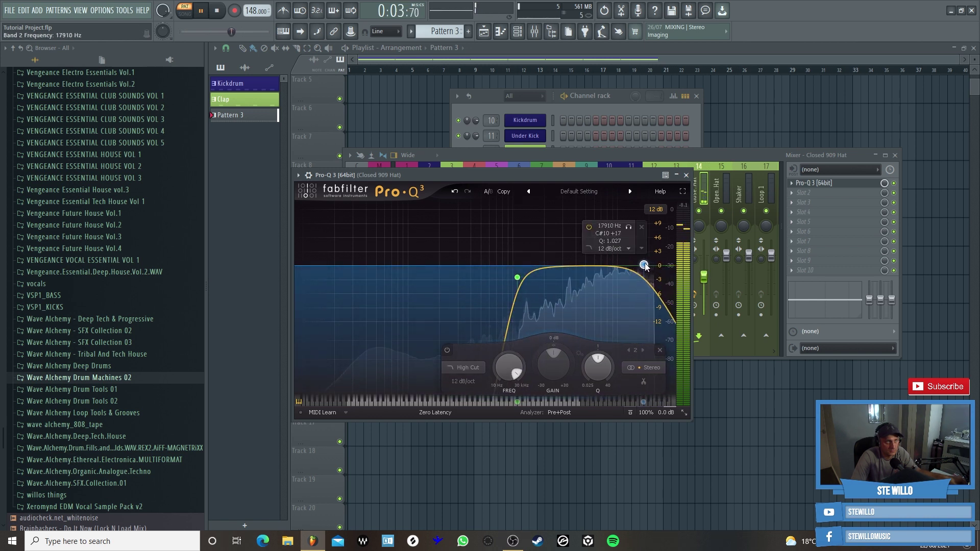
{"action": "left_click", "coordinate": [201, 11]}
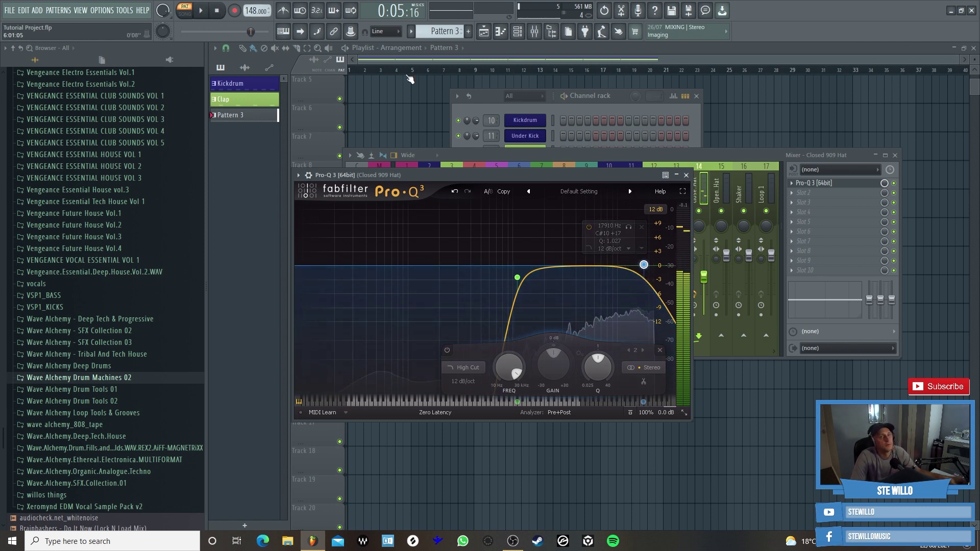
- Play the song and lower the Closed Hat mixer fader to 61%
{"action": "key", "text": "F12"}
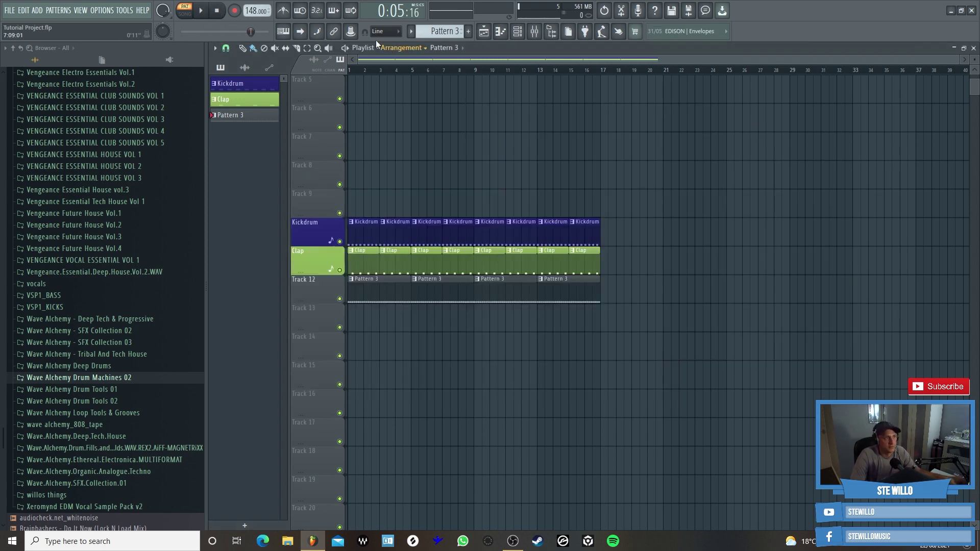
{"action": "left_click", "coordinate": [185, 16]}
{"action": "left_click", "coordinate": [201, 10]}
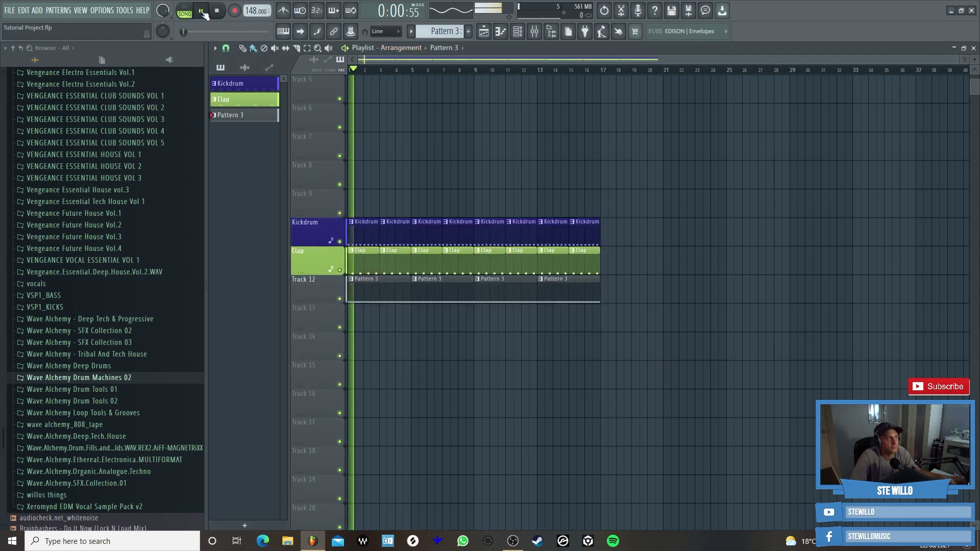
{"action": "key", "text": "F9"}
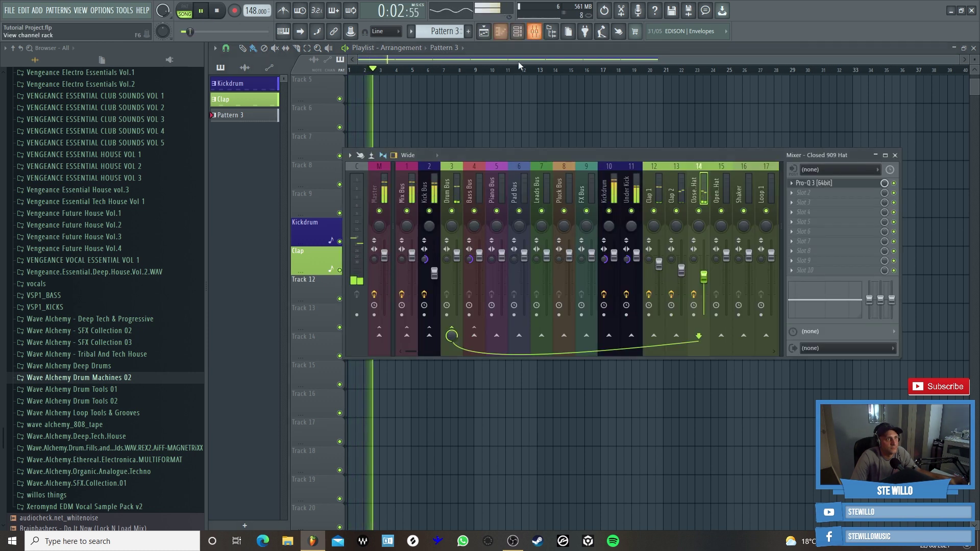
{"action": "left_click_drag", "start_coordinate": [704, 277], "coordinate": [704, 278]}
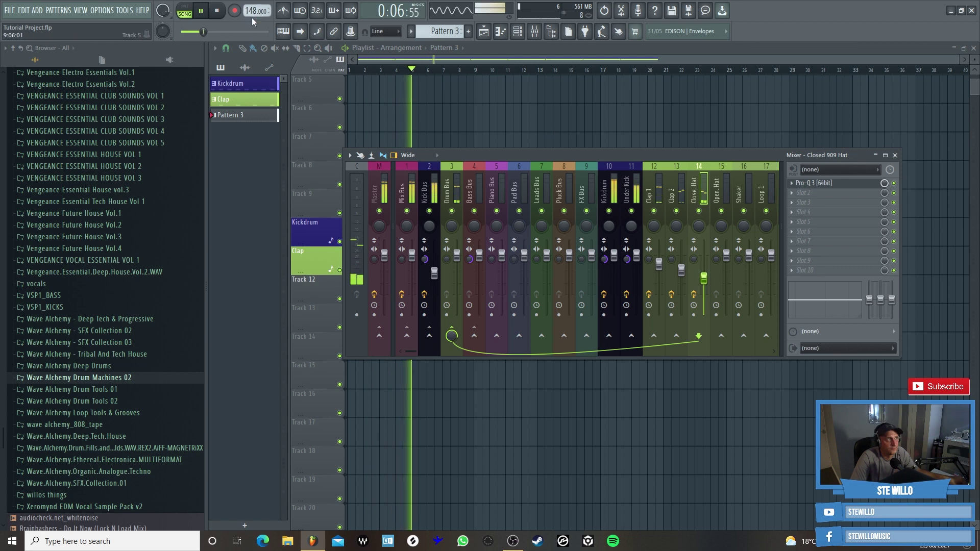
{"action": "left_click", "coordinate": [218, 12]}
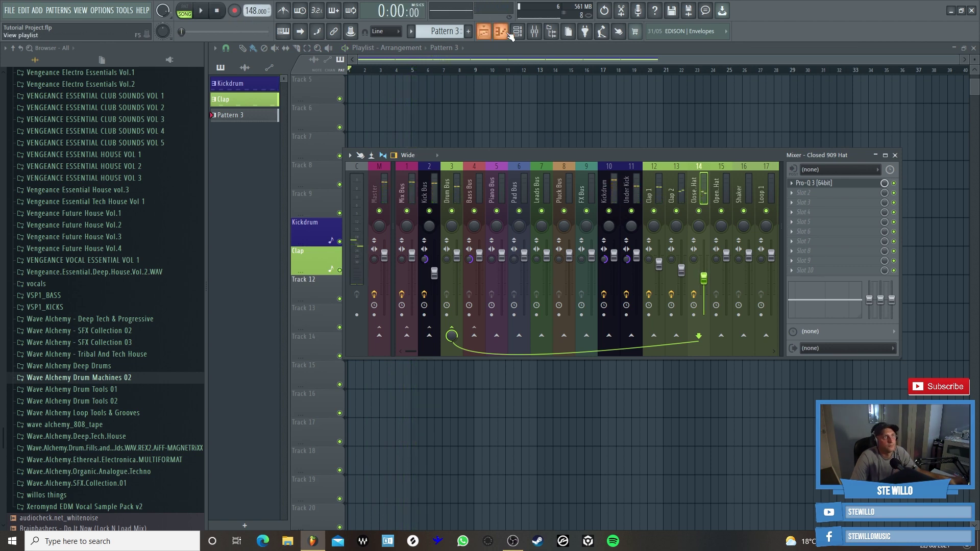
- Check the Closed Hat sampler settings, then close the channel rack and mixer
{"action": "left_click", "coordinate": [517, 31]}
{"action": "left_click", "coordinate": [534, 183]}
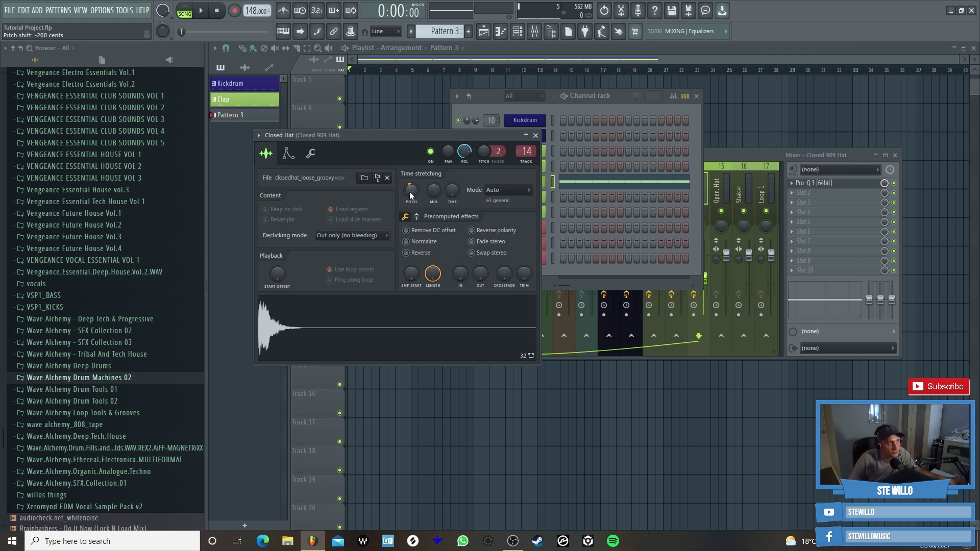
{"action": "left_click", "coordinate": [536, 135]}
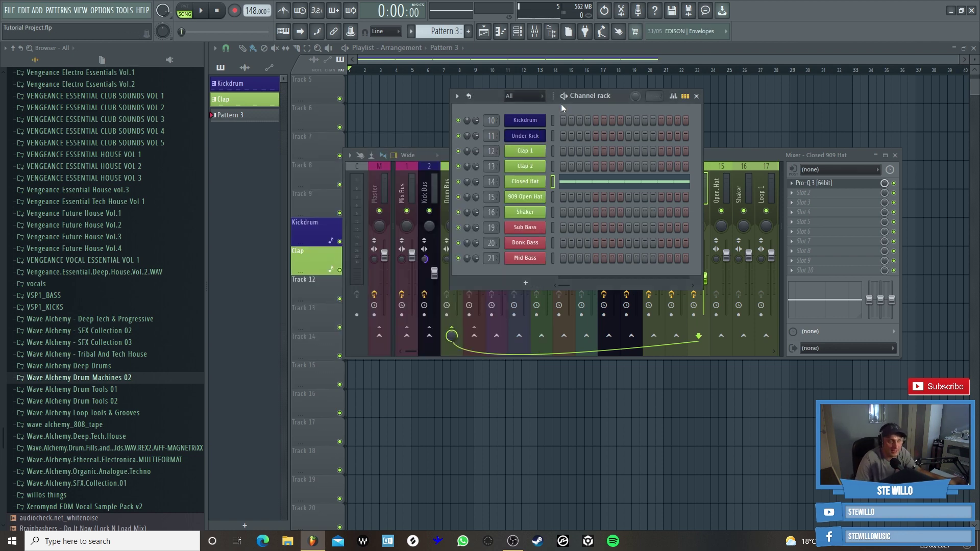
{"action": "key", "text": "F12"}
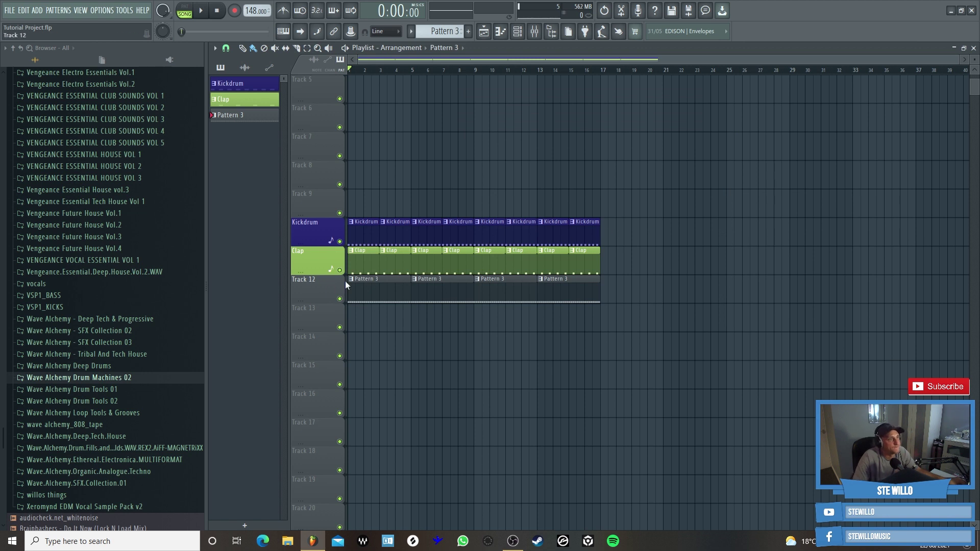
- Rename Pattern 3 to HaT and give it a green colour
{"action": "right_click", "coordinate": [258, 115]}
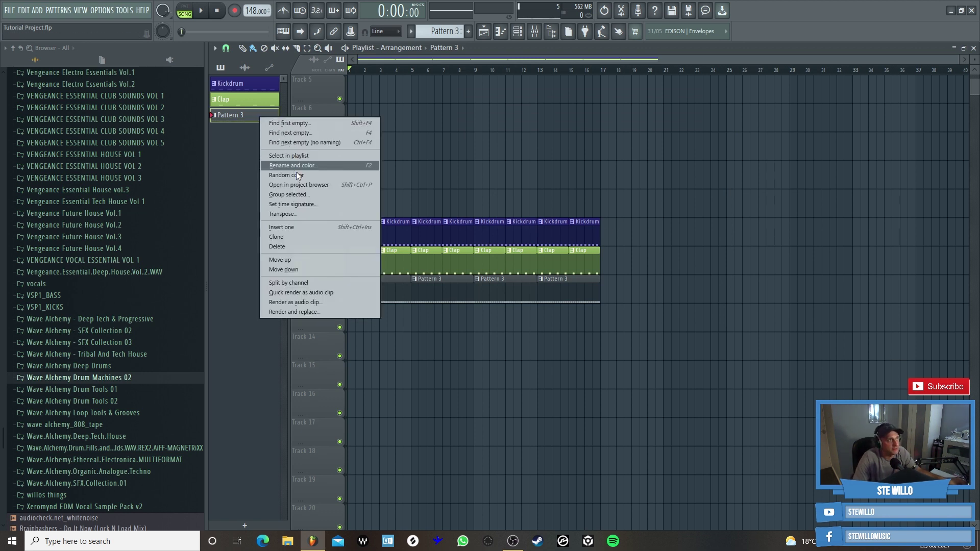
{"action": "left_click", "coordinate": [296, 172]}
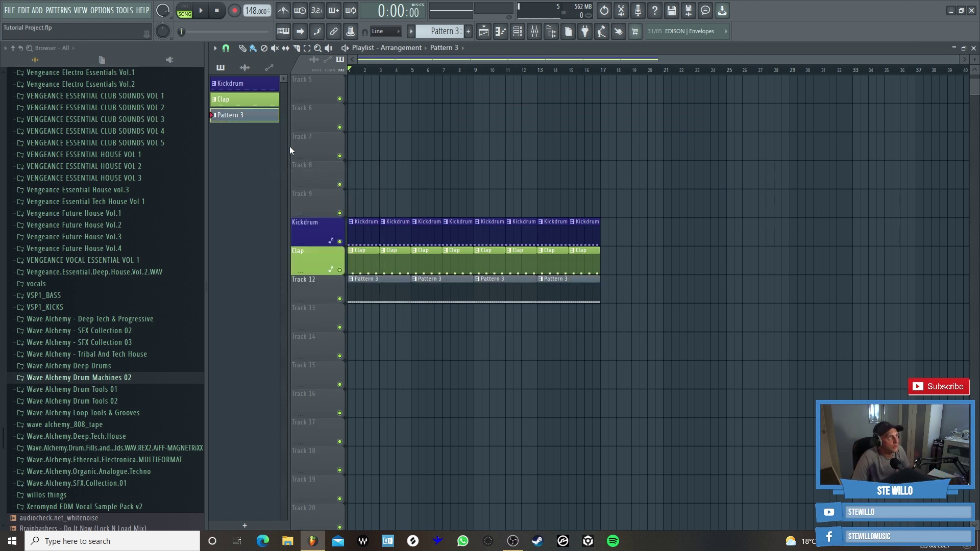
{"action": "right_click", "coordinate": [252, 117]}
{"action": "left_click", "coordinate": [293, 169]}
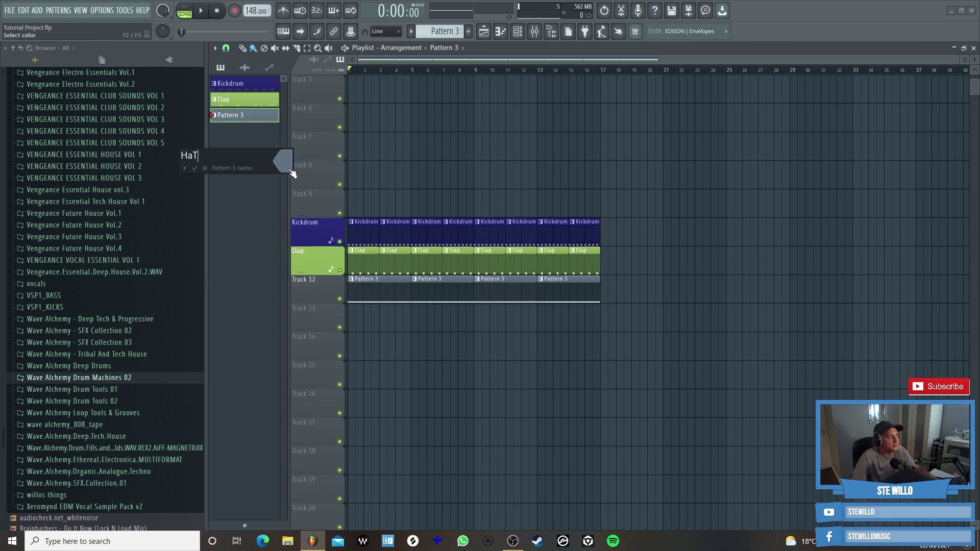
{"action": "left_click", "coordinate": [294, 165]}
{"action": "left_click", "coordinate": [327, 202]}
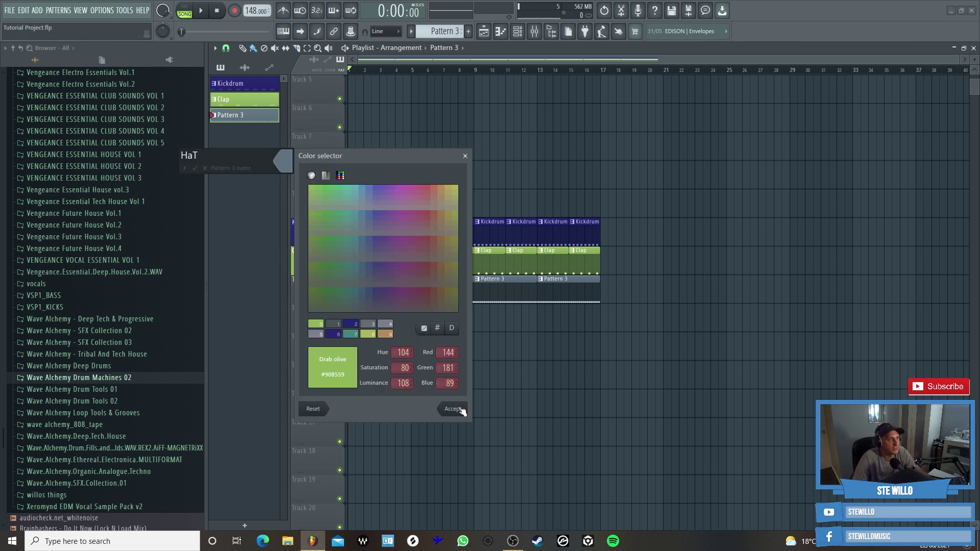
{"action": "left_click", "coordinate": [459, 409]}
{"action": "left_click", "coordinate": [194, 168]}
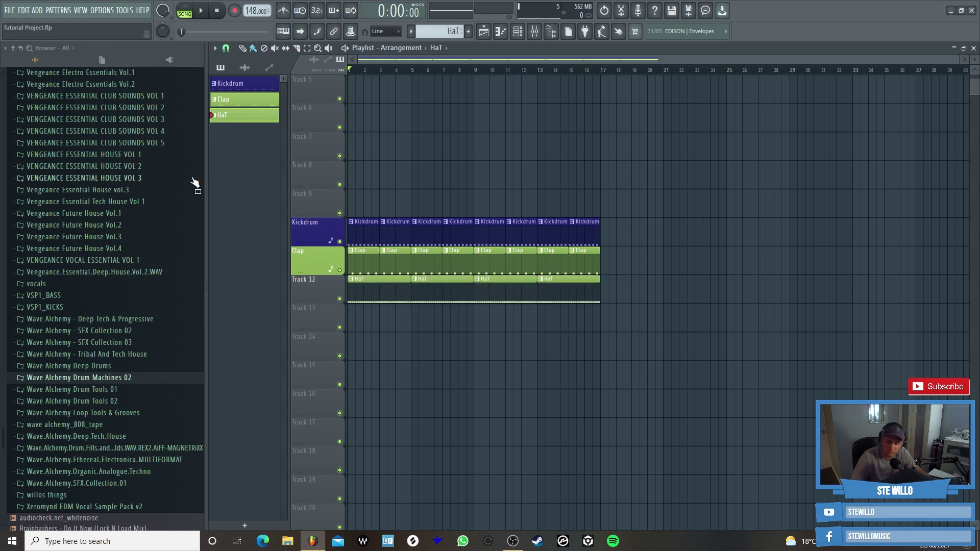
- Auto-name Track 12 HaT, audition the arrangement in the mixer, then move to new Pattern 4
{"action": "right_click", "coordinate": [310, 291]}
{"action": "left_click", "coordinate": [335, 306]}
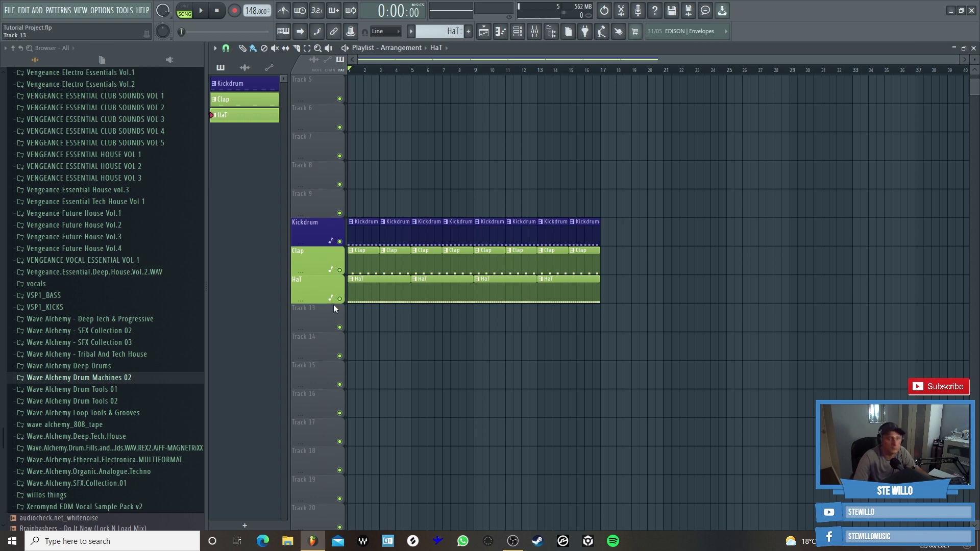
{"action": "left_click", "coordinate": [535, 31]}
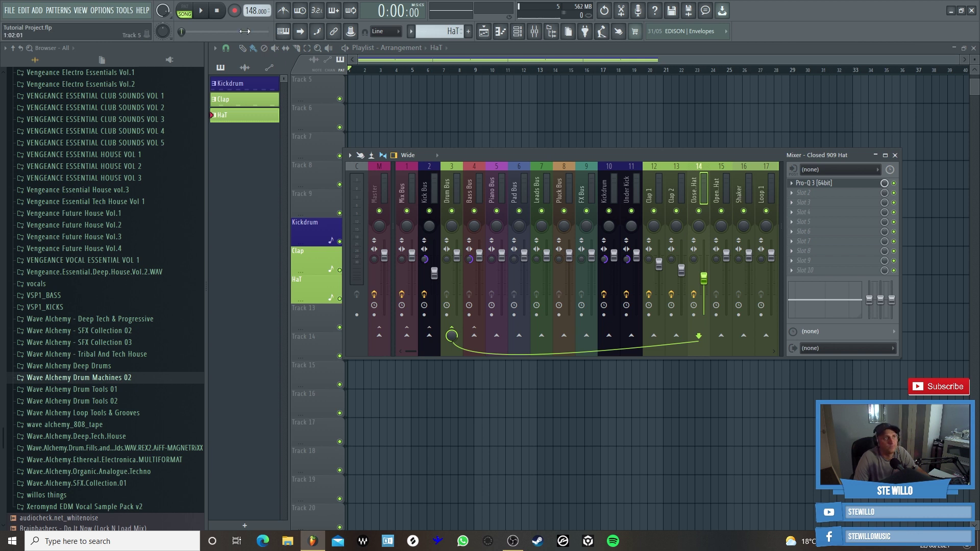
{"action": "left_click", "coordinate": [202, 11]}
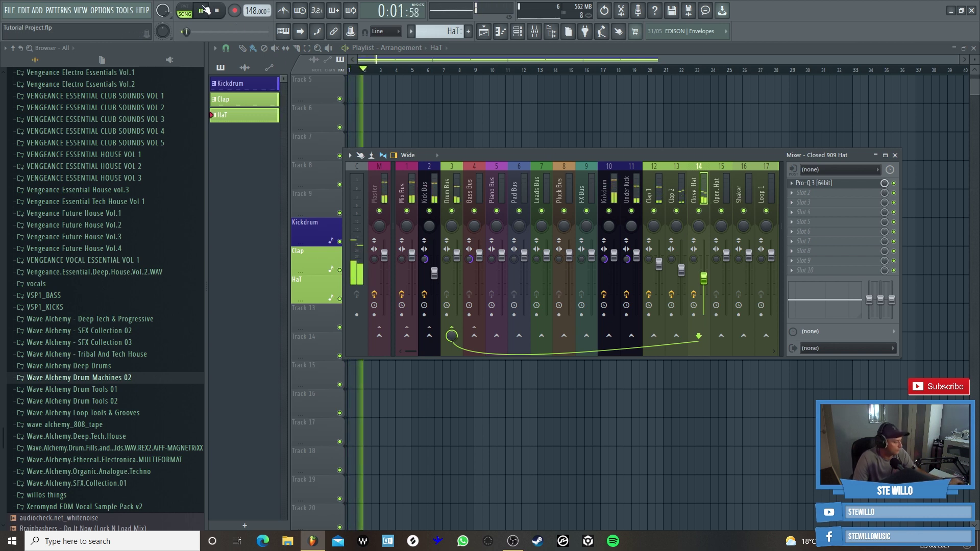
{"action": "left_click", "coordinate": [204, 11]}
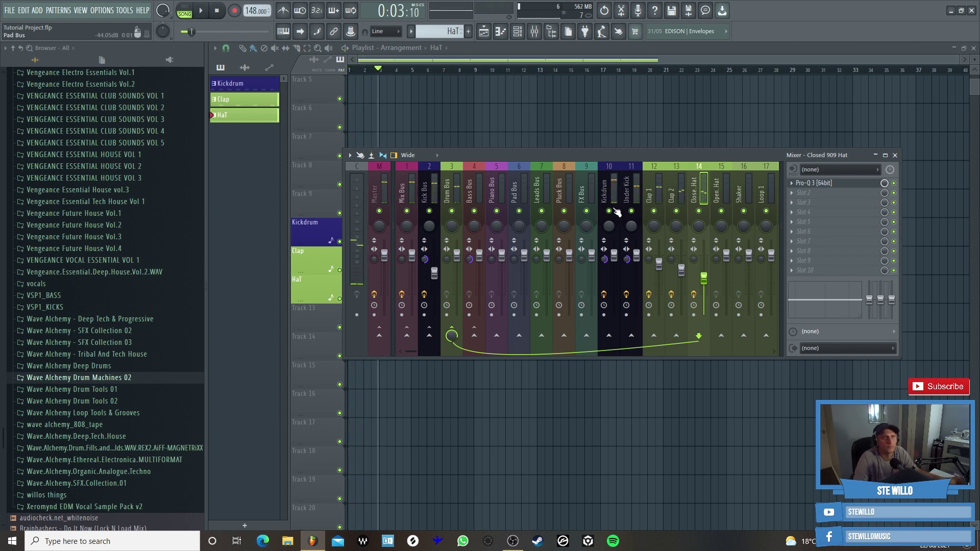
{"action": "key", "text": "F9"}
{"action": "scroll", "coordinate": [452, 31], "scroll_direction": "up", "scroll_amount": 1}
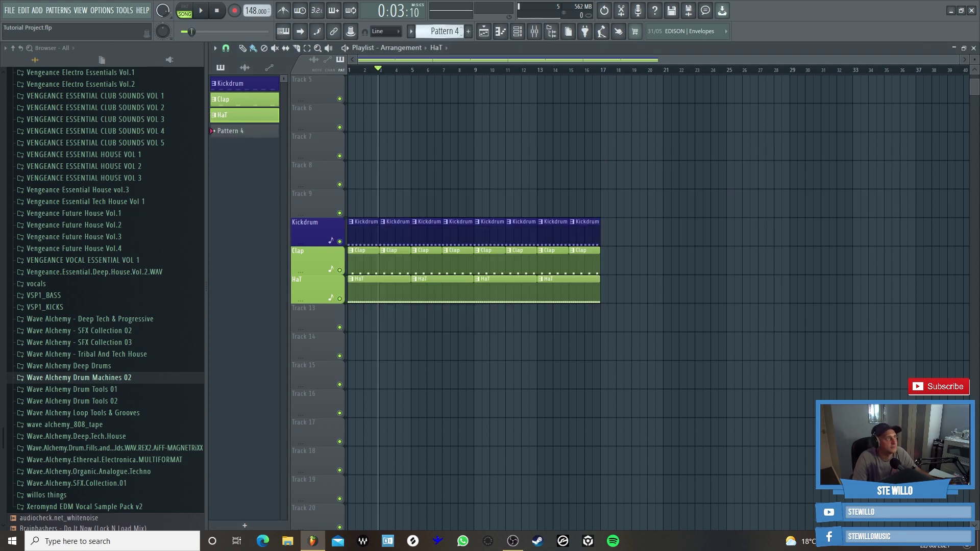
- Name Pattern 4 'Open Hat' with the green colour and bring up the piano roll
{"action": "right_click", "coordinate": [256, 132]}
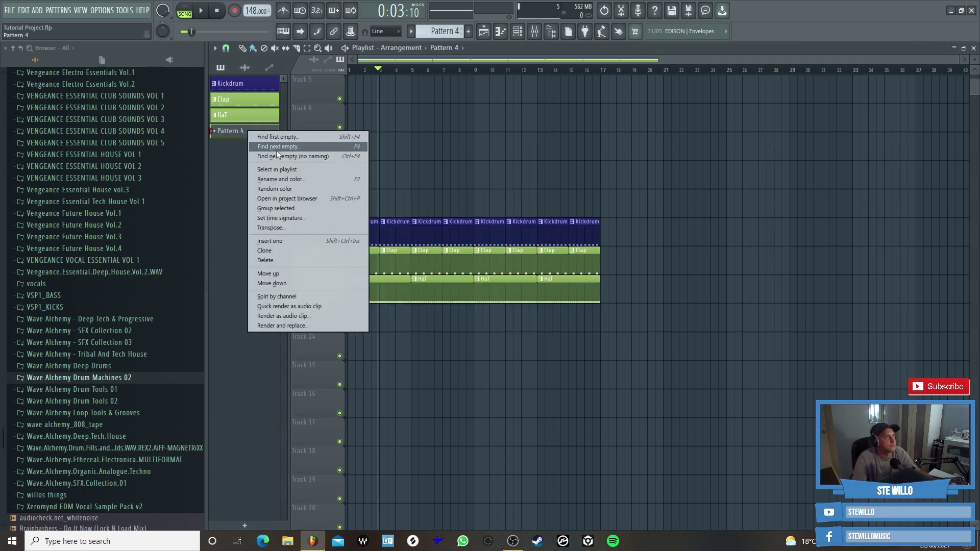
{"action": "left_click", "coordinate": [280, 178]}
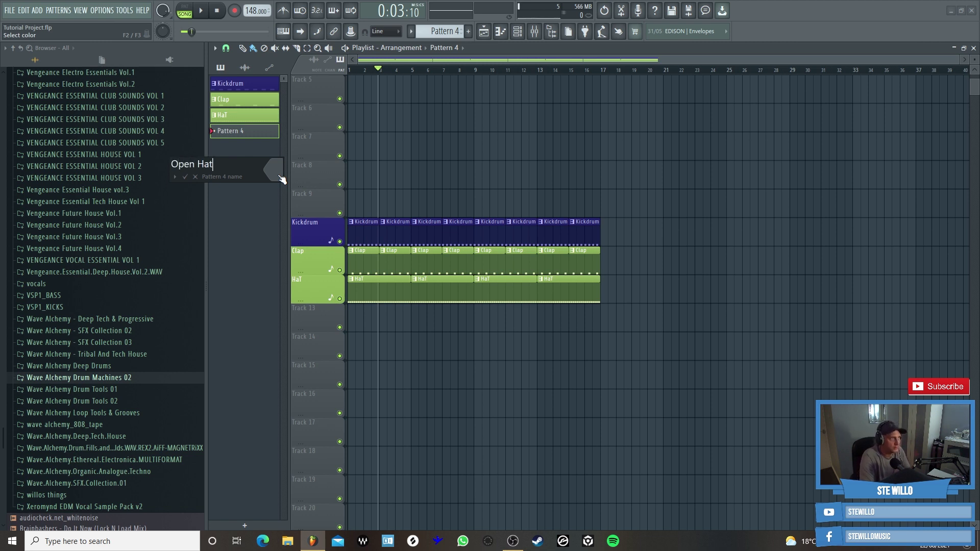
{"action": "left_click", "coordinate": [282, 179]}
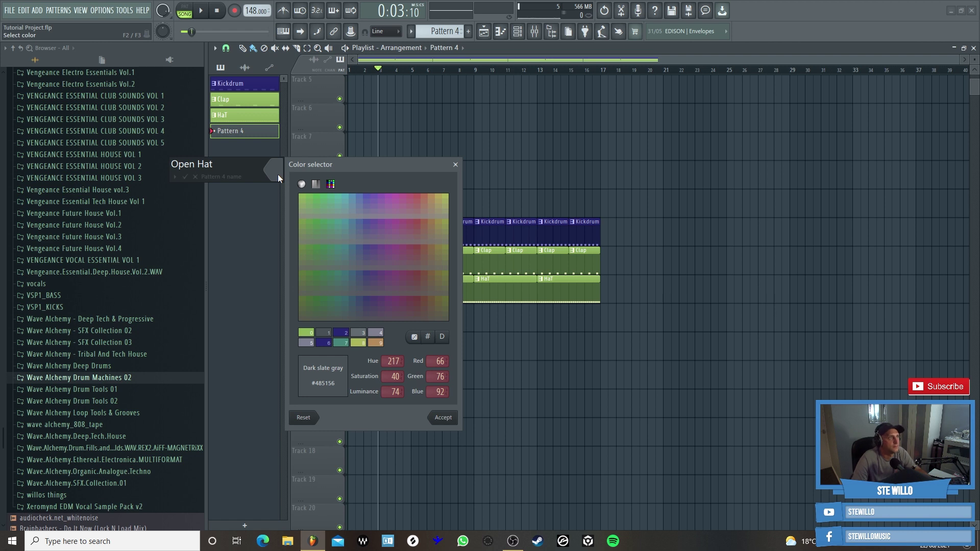
{"action": "left_click", "coordinate": [442, 419]}
{"action": "left_click", "coordinate": [185, 177]}
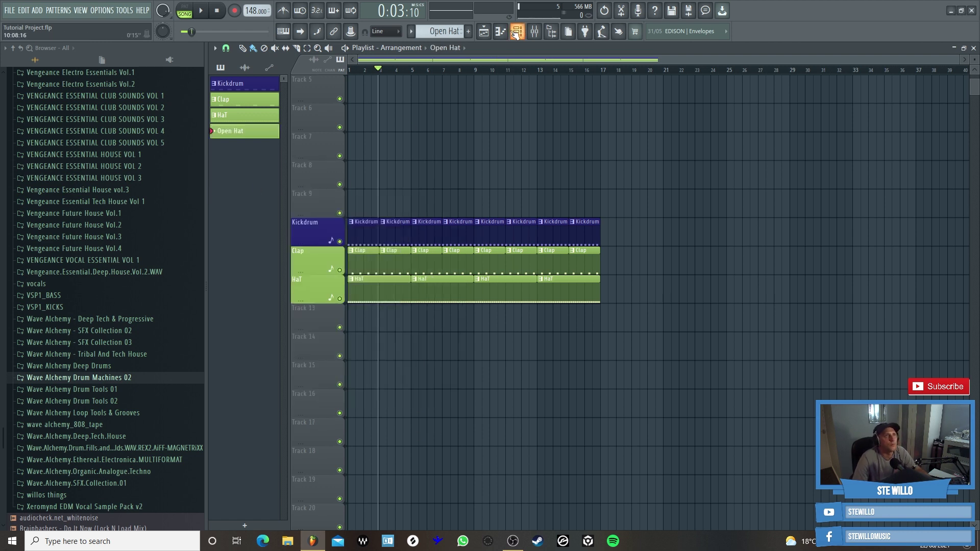
{"action": "left_click", "coordinate": [501, 32]}
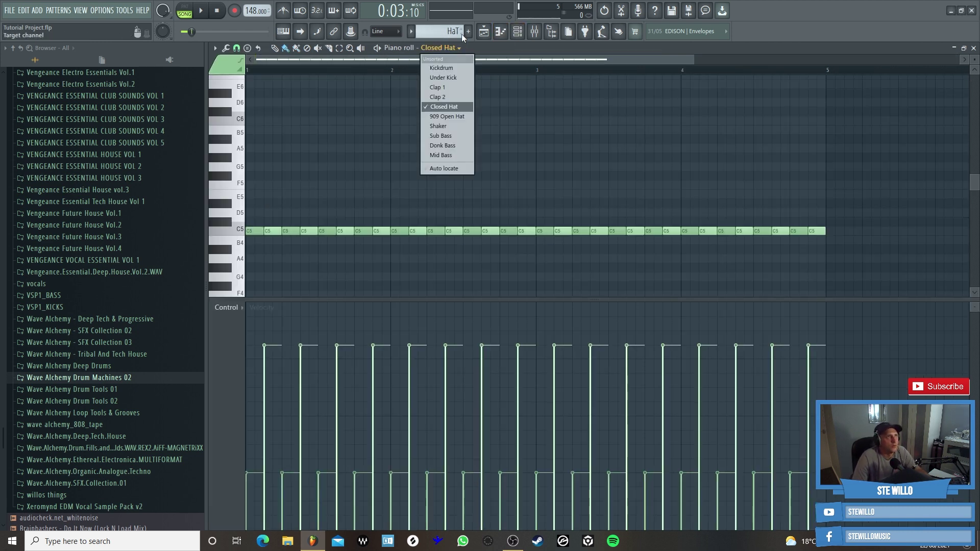
- Switch the piano roll to 909 Open Hat and place off-beat C5 notes through bar 2
{"action": "left_click", "coordinate": [453, 48]}
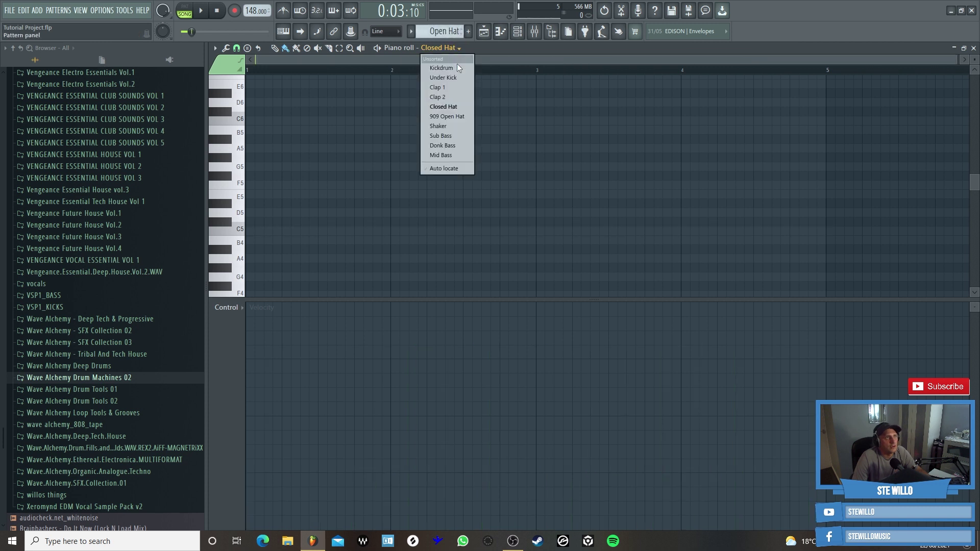
{"action": "left_click", "coordinate": [452, 117]}
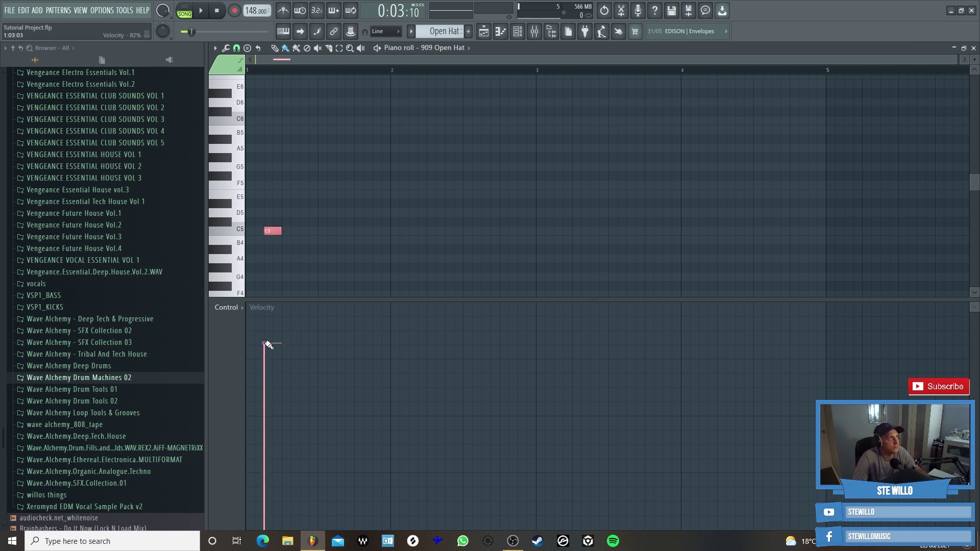
{"action": "left_click", "coordinate": [309, 231]}
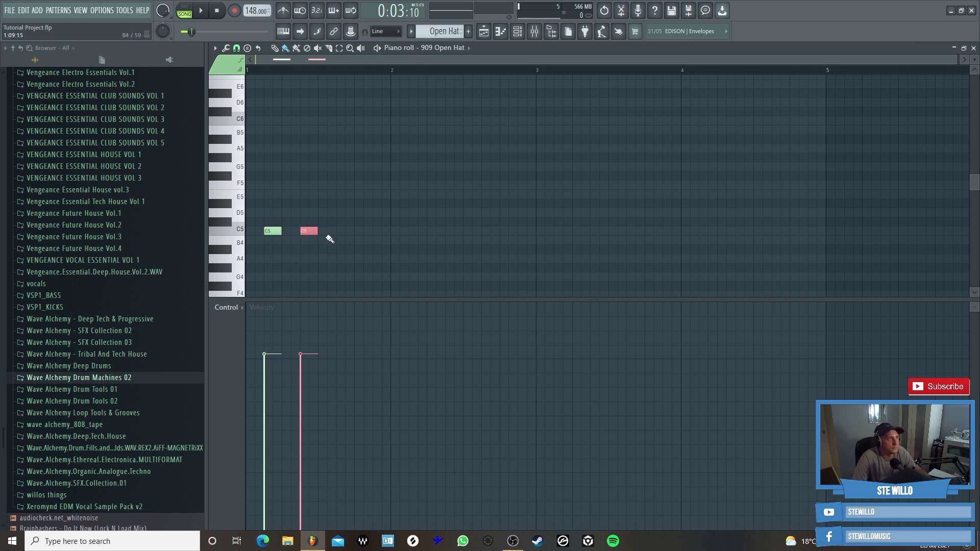
{"action": "left_click", "coordinate": [345, 231]}
{"action": "left_click", "coordinate": [381, 231]}
{"action": "left_click", "coordinate": [418, 232]}
{"action": "left_click", "coordinate": [454, 231]}
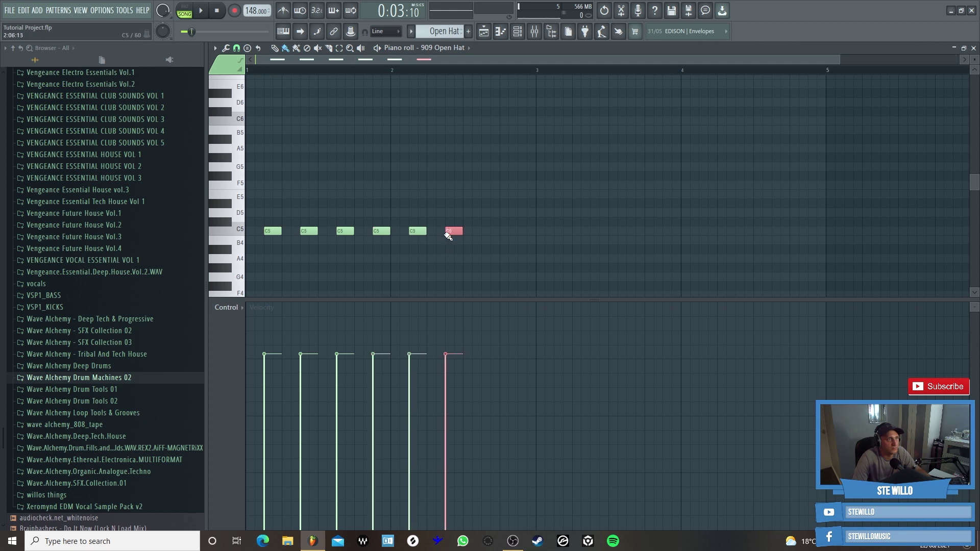
{"action": "left_click", "coordinate": [488, 231]}
{"action": "left_click", "coordinate": [526, 231]}
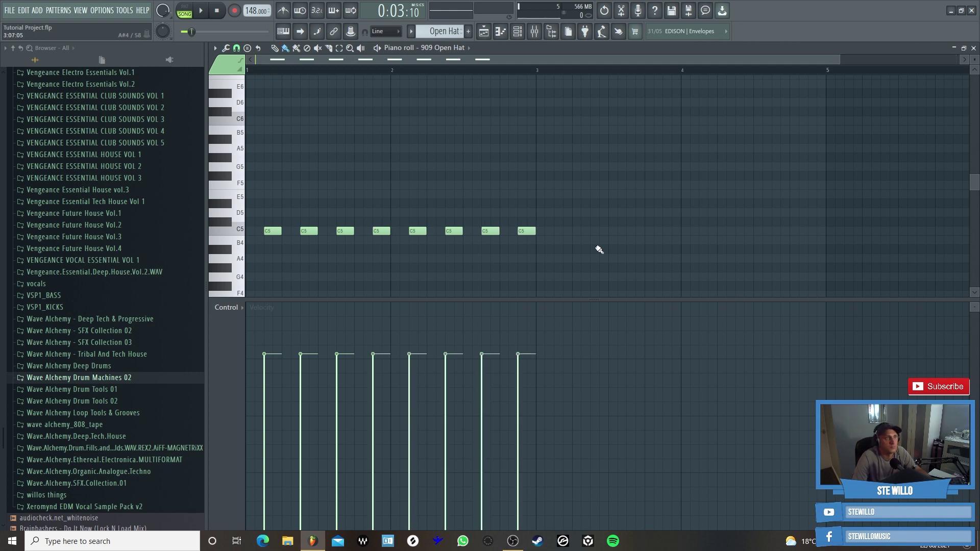
{"action": "left_click", "coordinate": [563, 231]}
- Continue the off-beat C5 open hats through bar 4, nudge the last later, and audition
{"action": "left_click", "coordinate": [599, 231]}
{"action": "left_click", "coordinate": [633, 233]}
{"action": "left_click", "coordinate": [668, 233]}
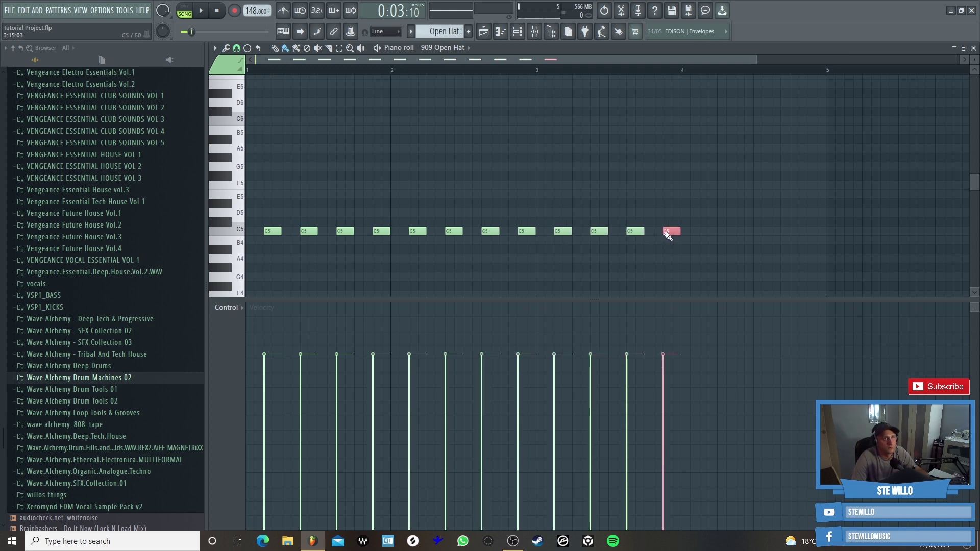
{"action": "left_click", "coordinate": [708, 231]}
{"action": "left_click", "coordinate": [744, 232]}
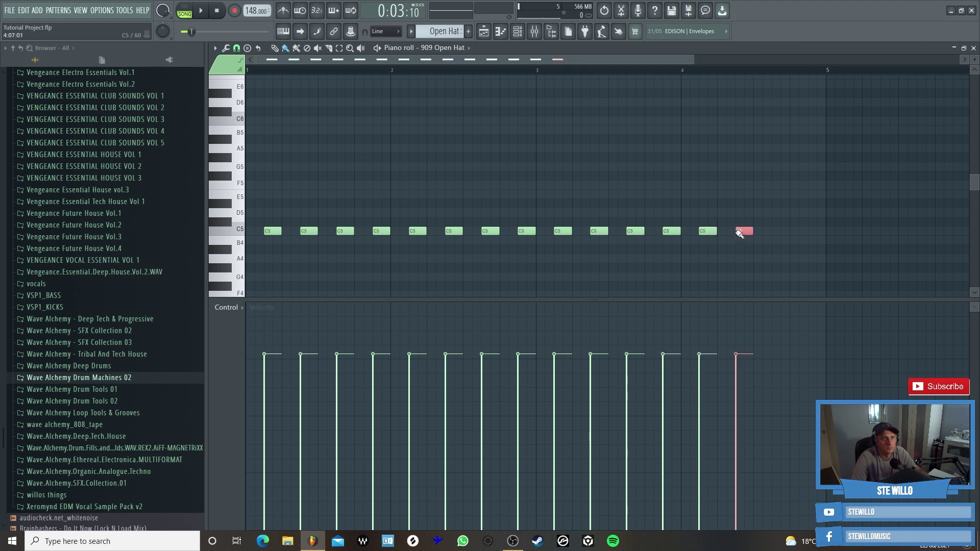
{"action": "left_click", "coordinate": [775, 231]}
{"action": "left_click", "coordinate": [807, 231]}
{"action": "left_click_drag", "start_coordinate": [803, 231], "coordinate": [813, 232]}
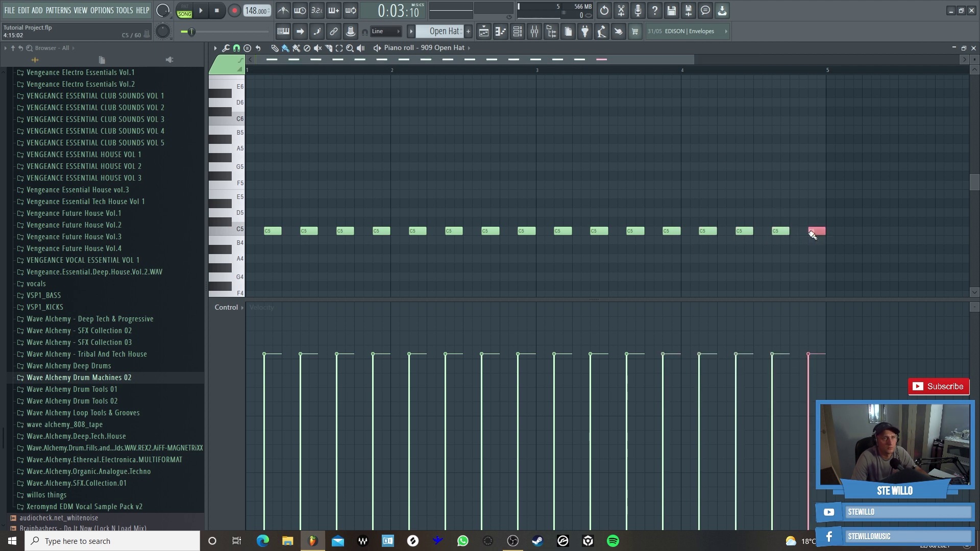
{"action": "key", "text": "space"}
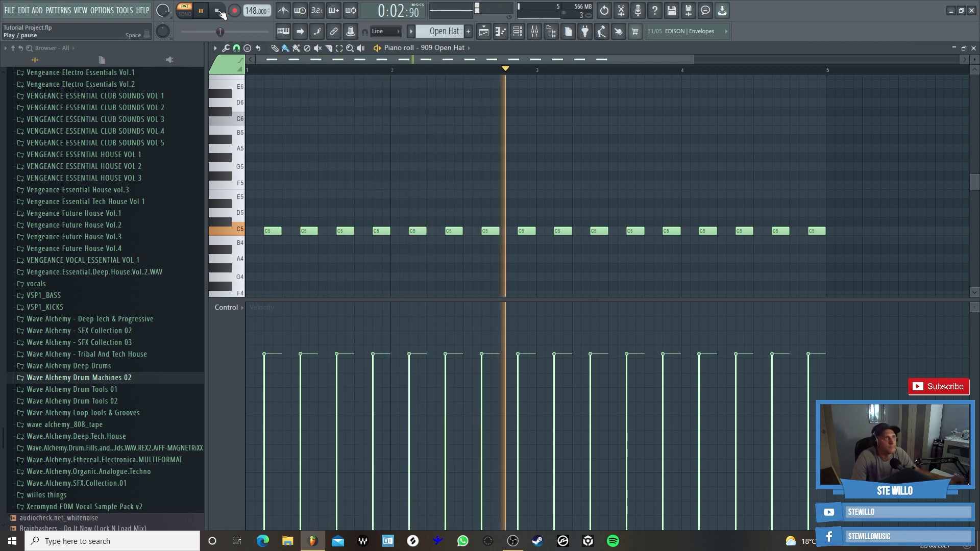
{"action": "key", "text": "space"}
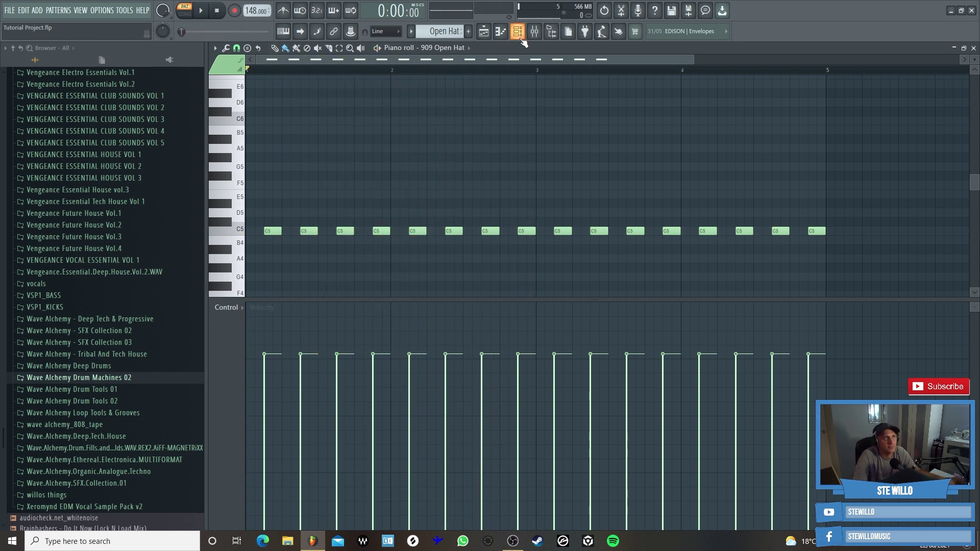
- Load Pro-Q 3 into the first effect slot of the open hat's mixer track
{"action": "left_click", "coordinate": [519, 36]}
{"action": "double_click", "coordinate": [490, 197]}
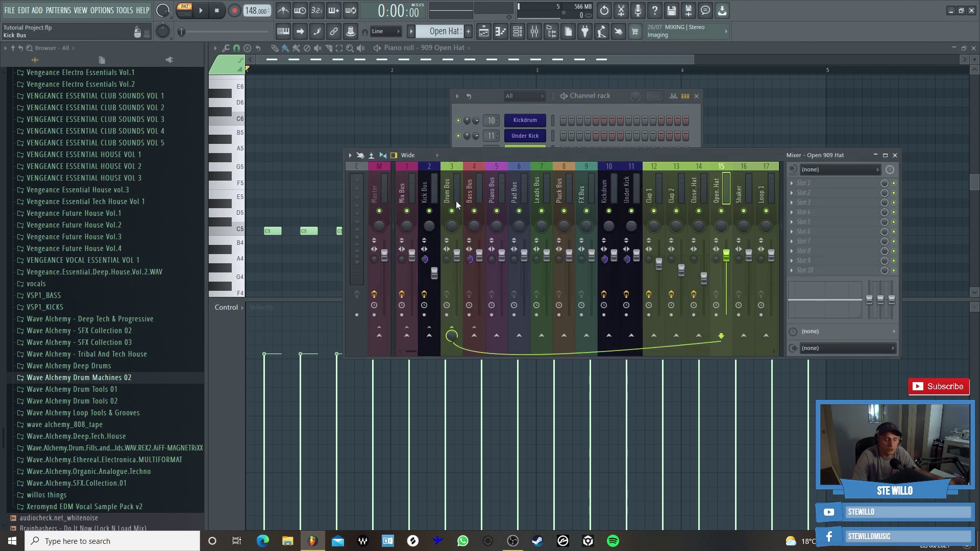
{"action": "left_click", "coordinate": [794, 187]}
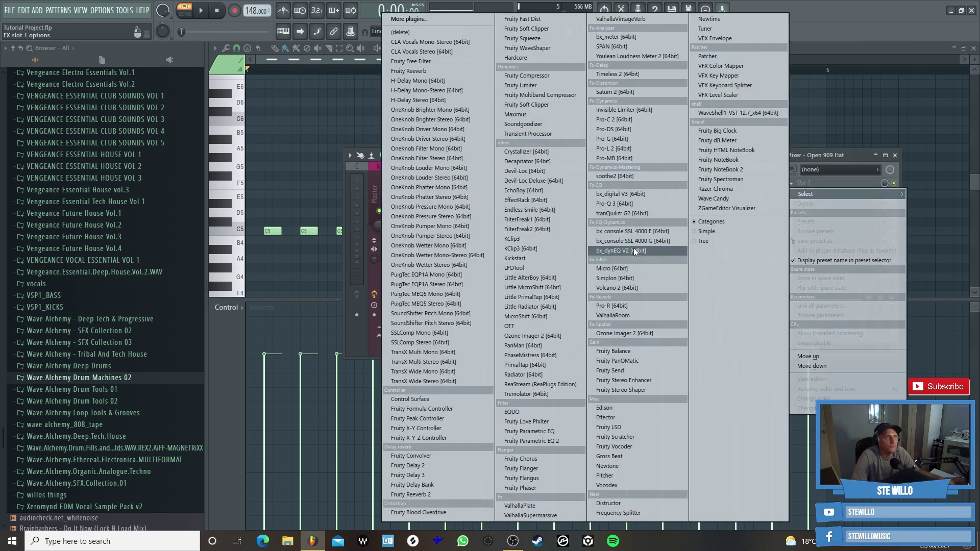
{"action": "left_click", "coordinate": [639, 200]}
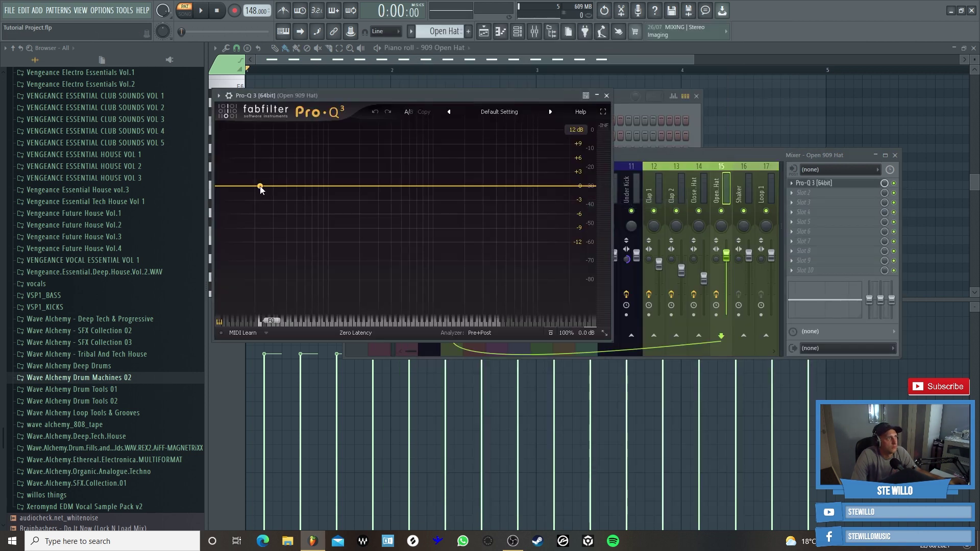
- Add a low cut band around 480 Hz and audition the hats
{"action": "left_click", "coordinate": [261, 187]}
{"action": "left_click", "coordinate": [248, 288]}
{"action": "left_click", "coordinate": [258, 211]}
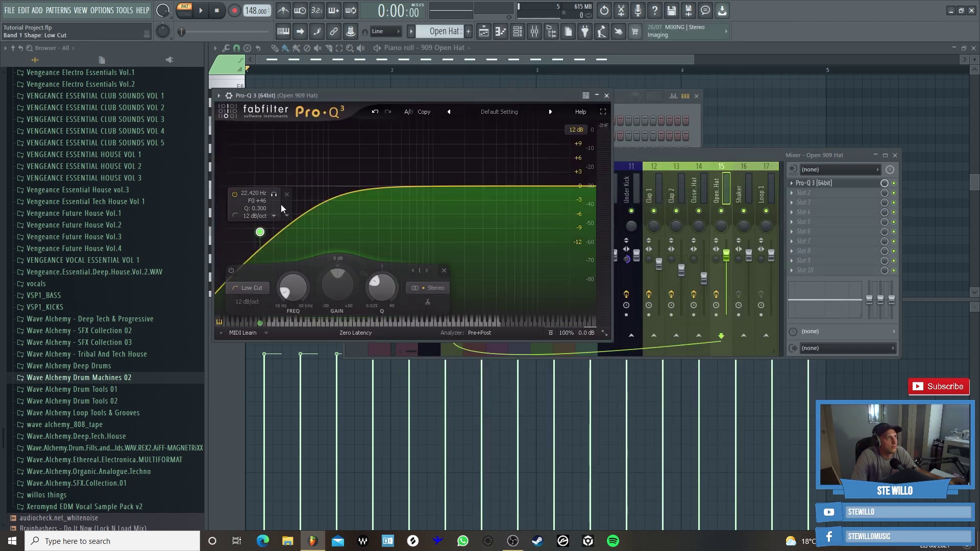
{"action": "left_click_drag", "start_coordinate": [260, 233], "coordinate": [399, 186]}
{"action": "left_click", "coordinate": [200, 10]}
{"action": "scroll", "coordinate": [419, 187], "scroll_direction": "up", "scroll_amount": 3}
{"action": "scroll", "coordinate": [403, 190], "scroll_direction": "down", "scroll_amount": 4}
{"action": "scroll", "coordinate": [407, 188], "scroll_direction": "up", "scroll_amount": 4}
{"action": "scroll", "coordinate": [410, 189], "scroll_direction": "down", "scroll_amount": 4}
{"action": "scroll", "coordinate": [410, 188], "scroll_direction": "up", "scroll_amount": 2}
{"action": "scroll", "coordinate": [396, 184], "scroll_direction": "up", "scroll_amount": 2}
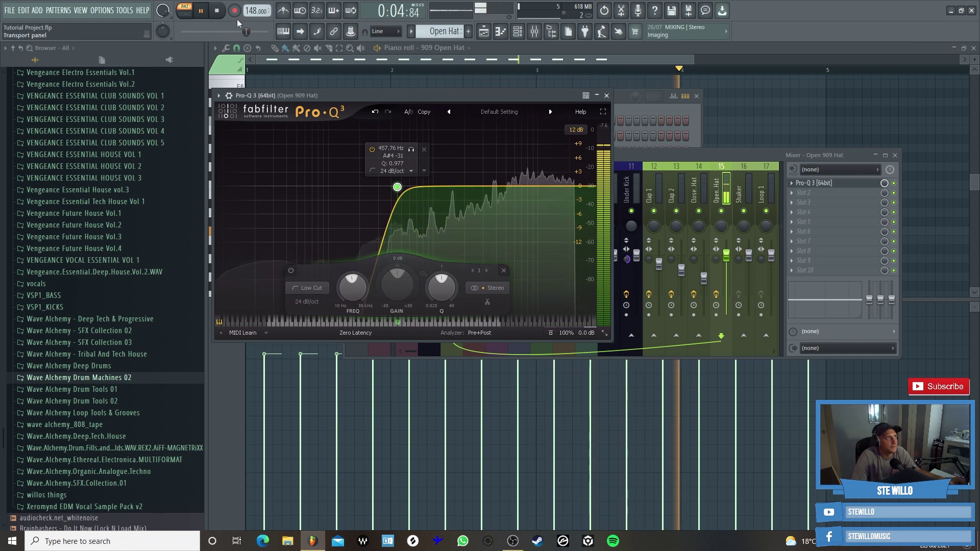
{"action": "left_click", "coordinate": [218, 11]}
- Add a high shelf near 1.28 kHz with a slight gain lift
{"action": "left_click", "coordinate": [446, 186]}
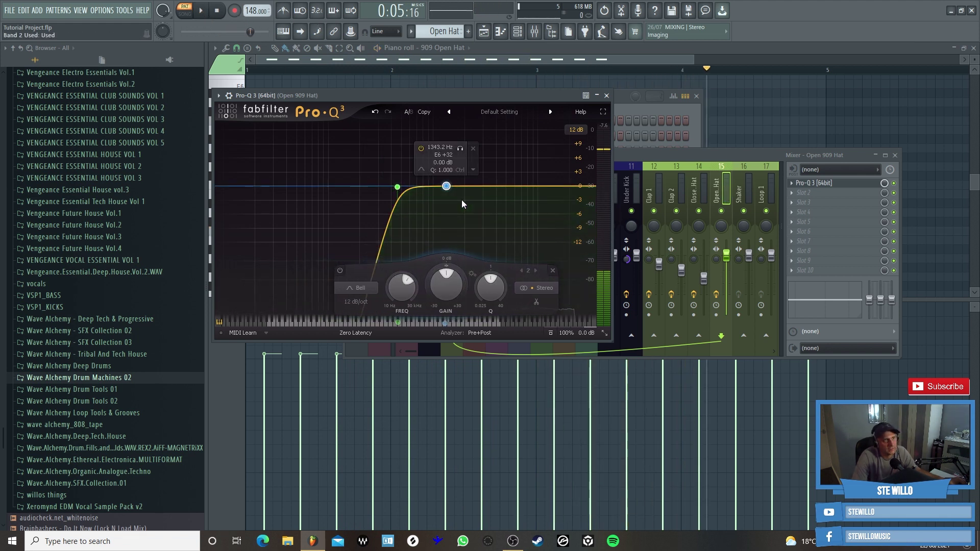
{"action": "left_click", "coordinate": [368, 289]}
{"action": "left_click", "coordinate": [366, 232]}
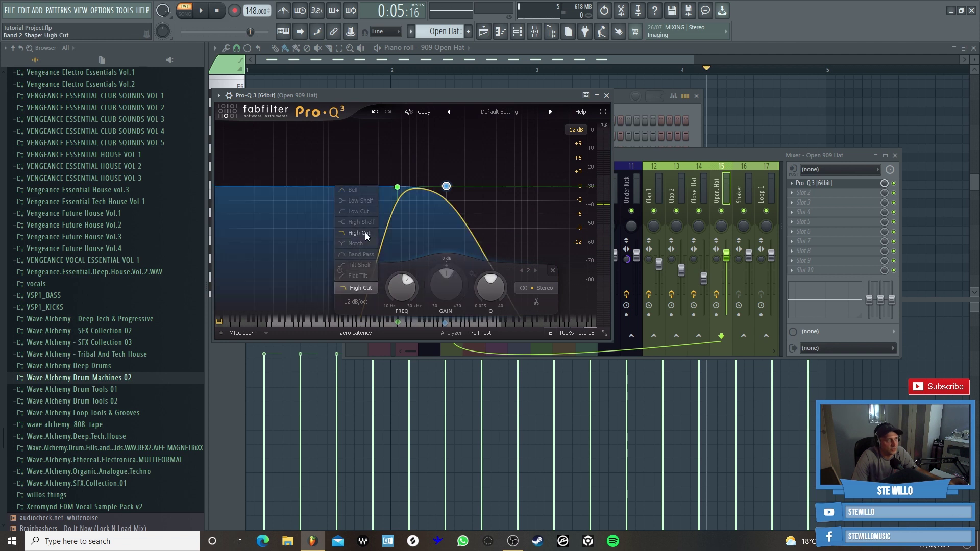
{"action": "left_click", "coordinate": [363, 290]}
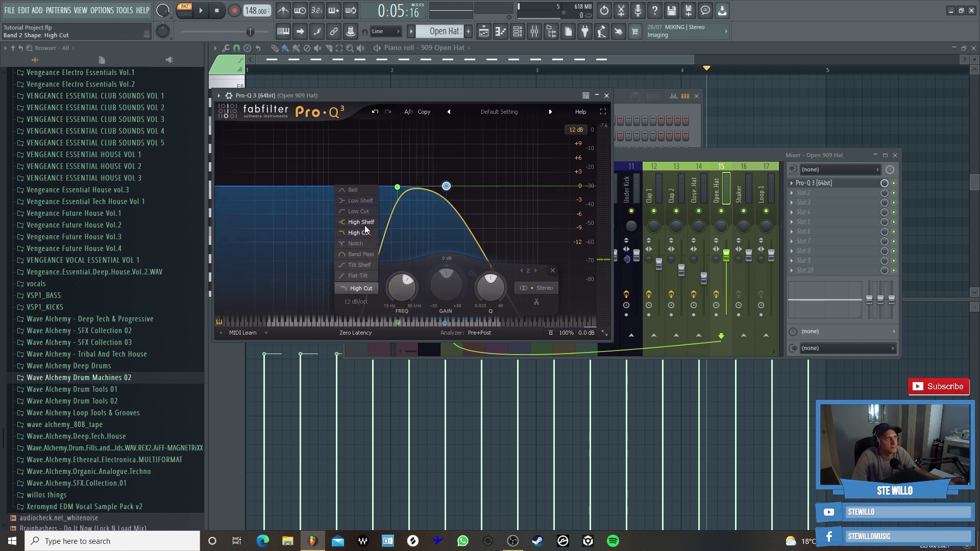
{"action": "left_click", "coordinate": [364, 226]}
{"action": "left_click_drag", "start_coordinate": [447, 279], "coordinate": [447, 276]}
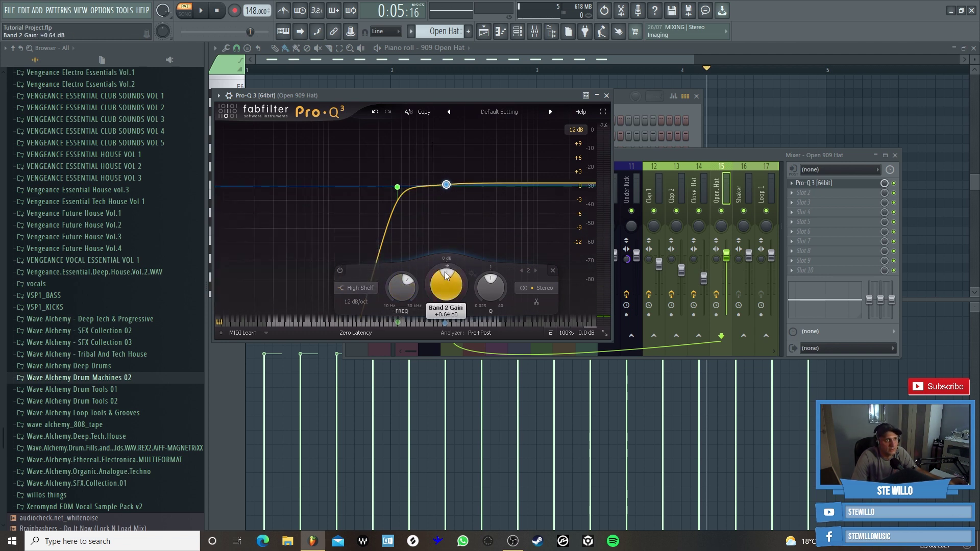
{"action": "key", "text": "space"}
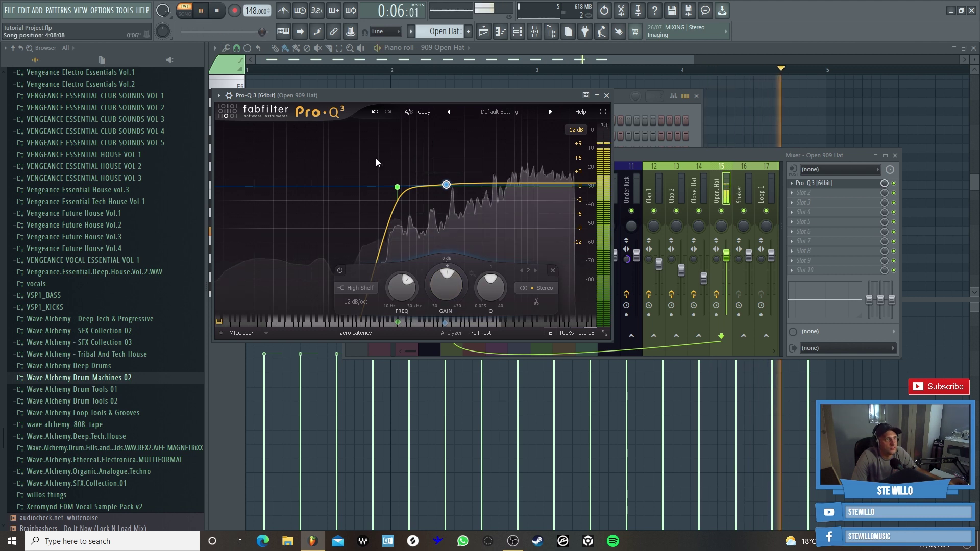
{"action": "left_click_drag", "start_coordinate": [446, 187], "coordinate": [444, 186]}
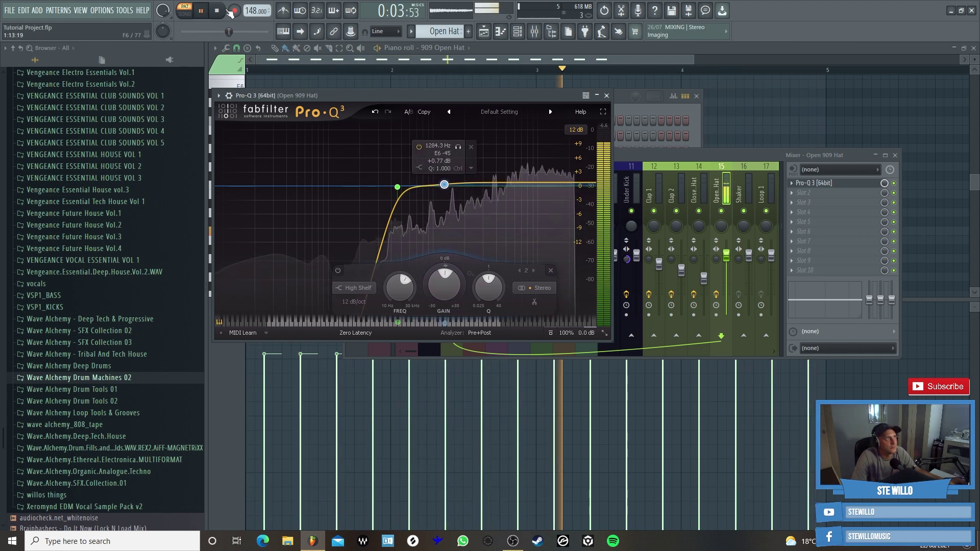
{"action": "left_click", "coordinate": [204, 13]}
- Add a high cut band at the top end and play back the result
{"action": "left_click", "coordinate": [588, 186]}
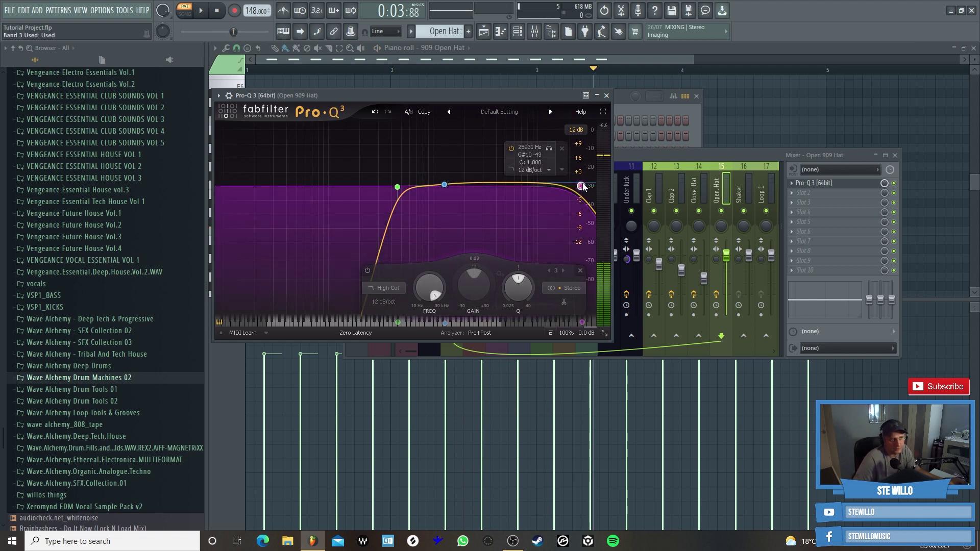
{"action": "scroll", "coordinate": [589, 187], "scroll_direction": "up", "scroll_amount": 2}
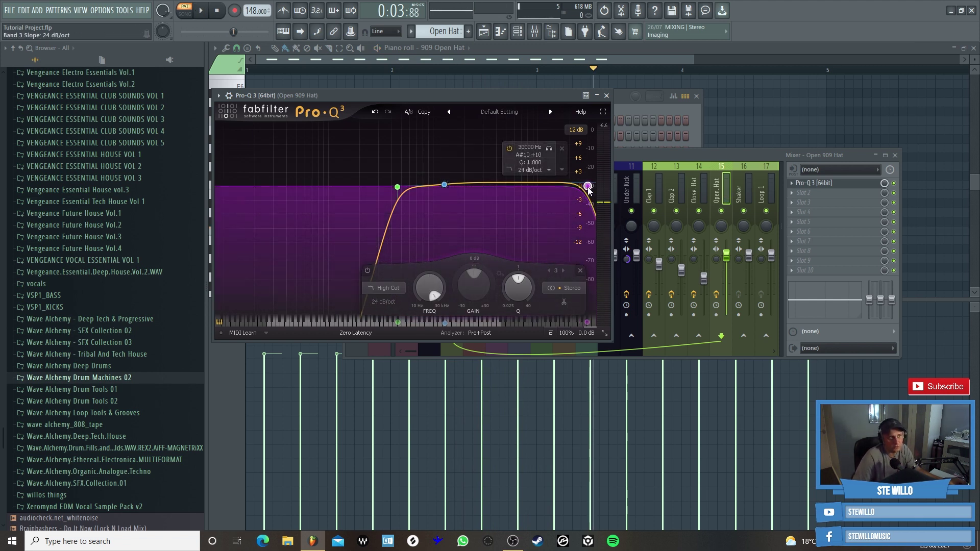
{"action": "left_click", "coordinate": [201, 11]}
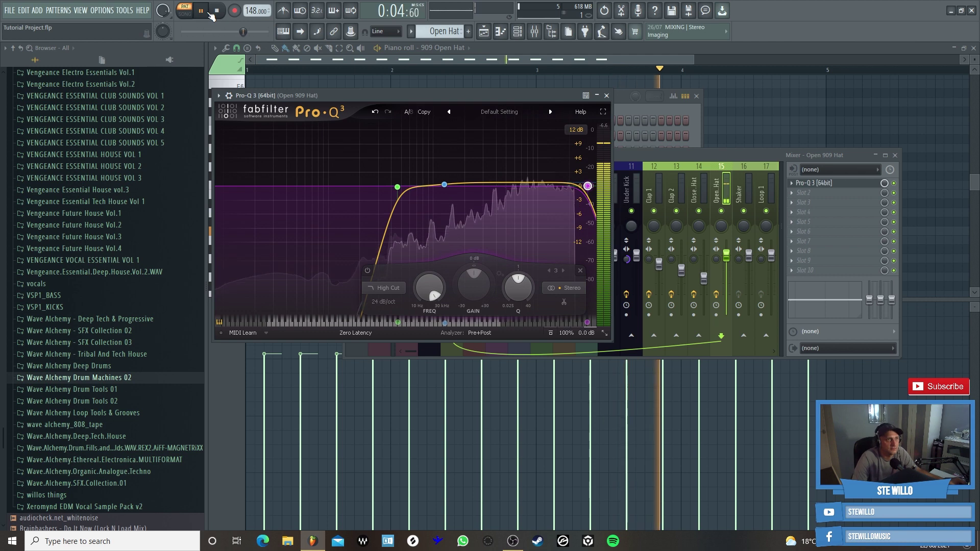
- Paint Open Hat clips on Track 13 up to bar 17, auto-name the track, and play it
{"action": "left_click", "coordinate": [770, 128]}
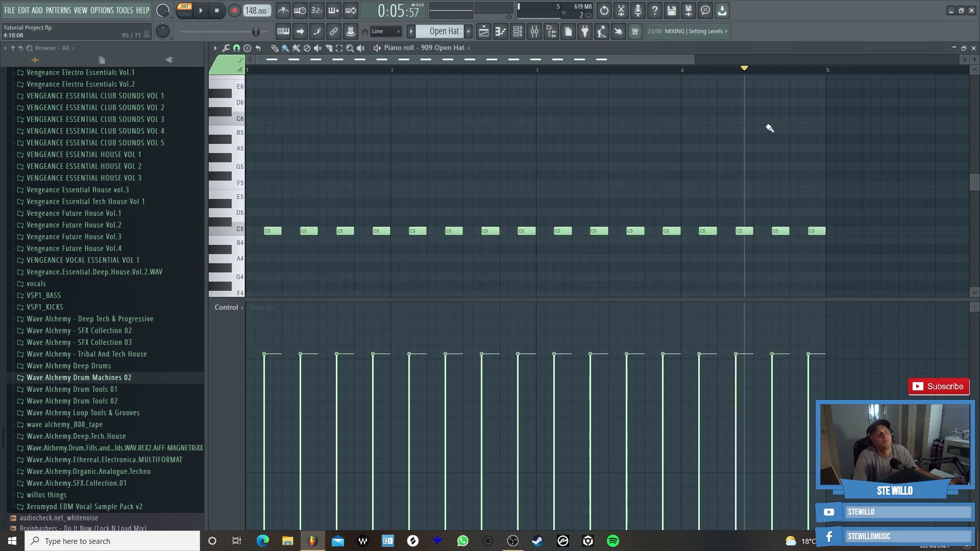
{"action": "left_click", "coordinate": [485, 33]}
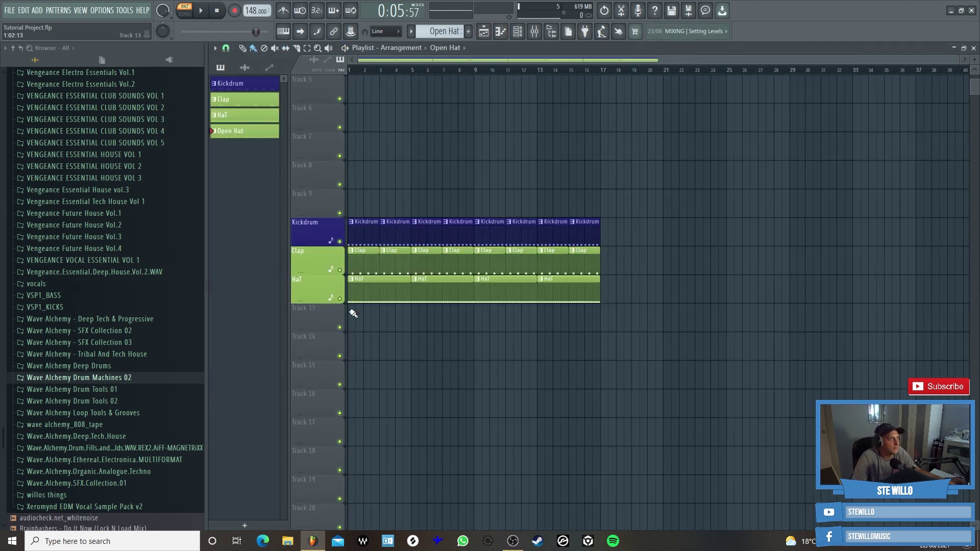
{"action": "mouse_move", "coordinate": [355, 328]}
{"action": "left_mouse_down"}
{"action": "mouse_move", "coordinate": [539, 324]}
{"action": "mouse_move", "coordinate": [595, 346]}
{"action": "left_mouse_up"}
{"action": "right_click", "coordinate": [317, 311]}
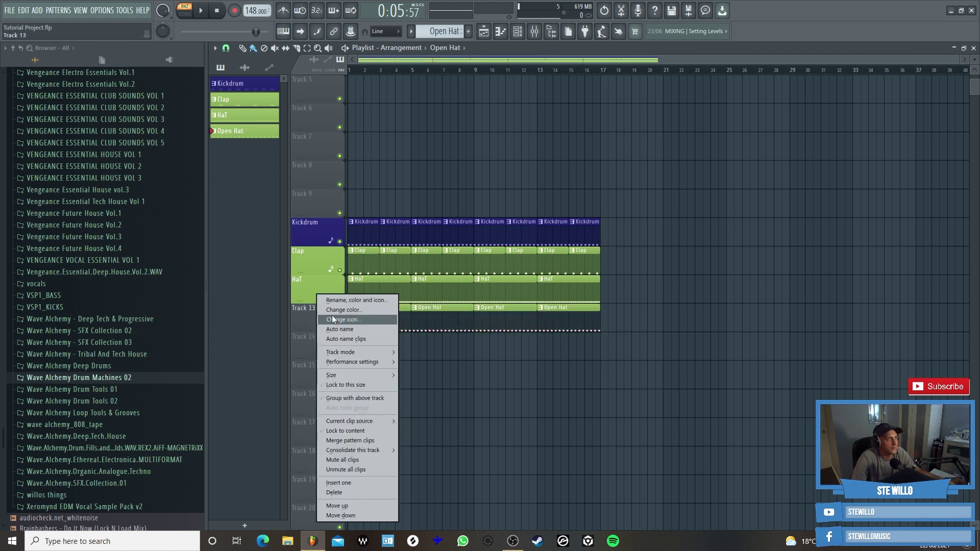
{"action": "left_click", "coordinate": [354, 331]}
{"action": "left_click", "coordinate": [201, 11]}
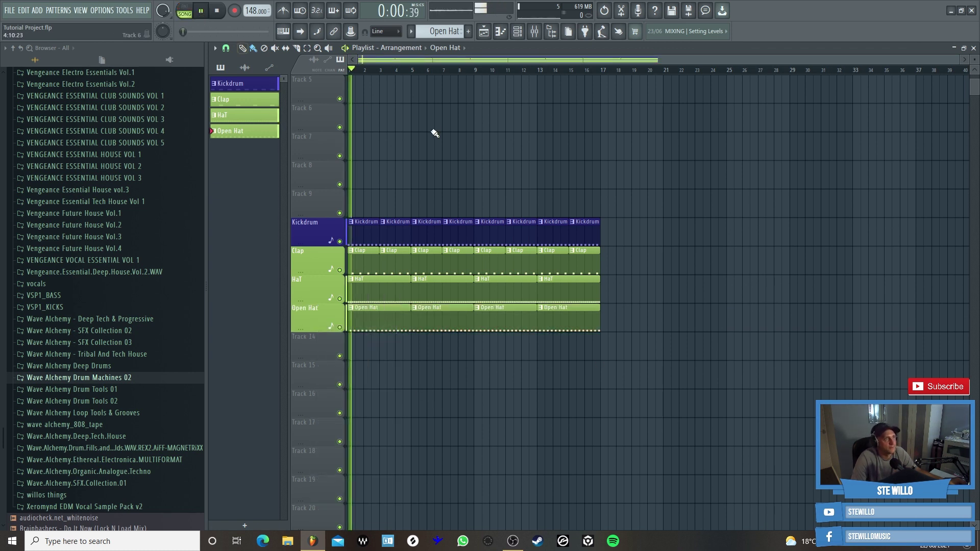
{"action": "key", "text": "F9"}
{"action": "key", "text": "space"}
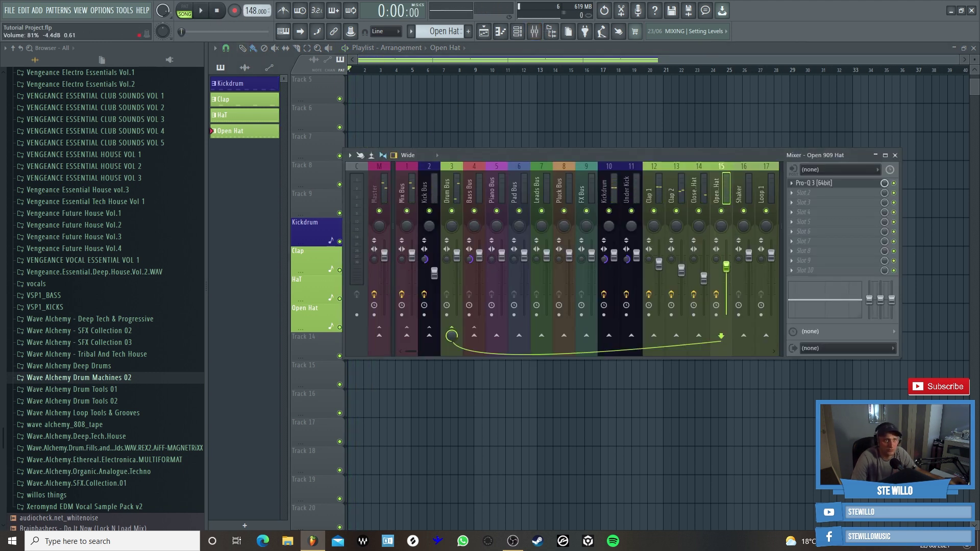
- Play the drums briefly, then select the Master insert to show its SPAN analyser
{"action": "left_click", "coordinate": [203, 12]}
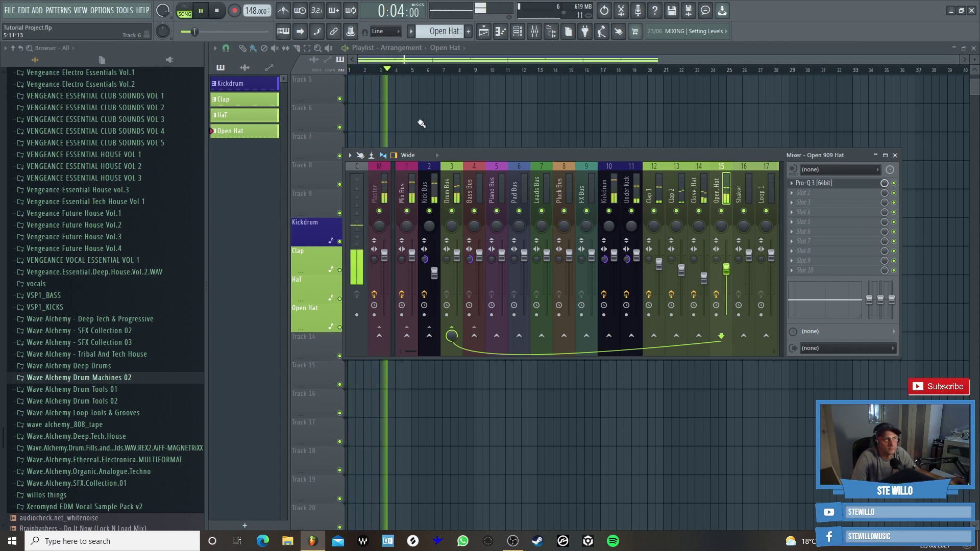
{"action": "left_click", "coordinate": [225, 15]}
{"action": "left_click", "coordinate": [378, 192]}
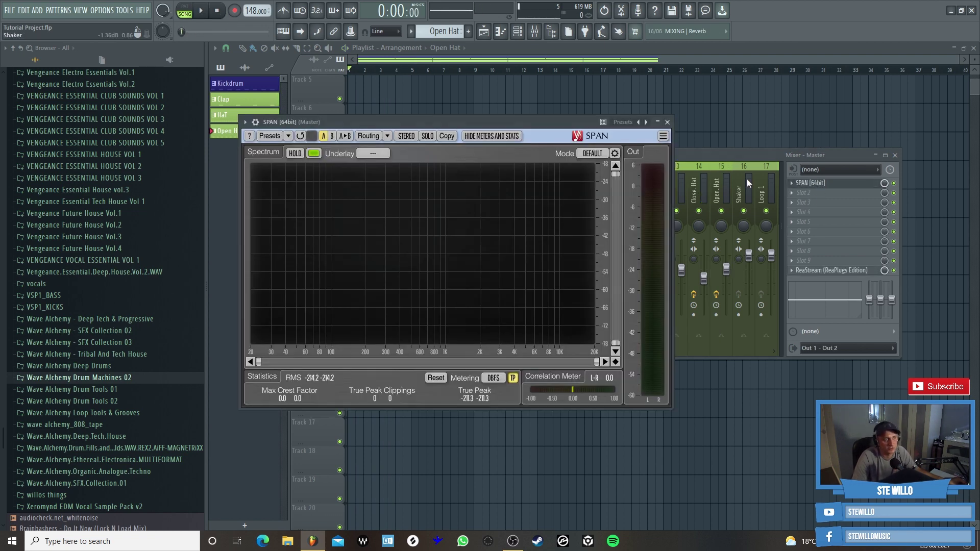
- Position the SPAN window and watch the drum spectrum during playback
{"action": "left_click_drag", "start_coordinate": [539, 133], "coordinate": [615, 131]}
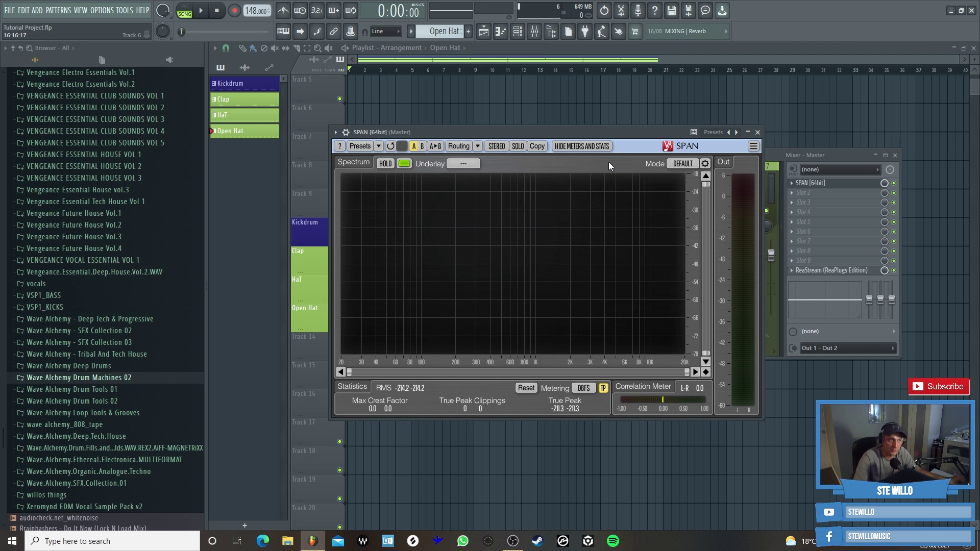
{"action": "left_click_drag", "start_coordinate": [533, 127], "coordinate": [543, 128]}
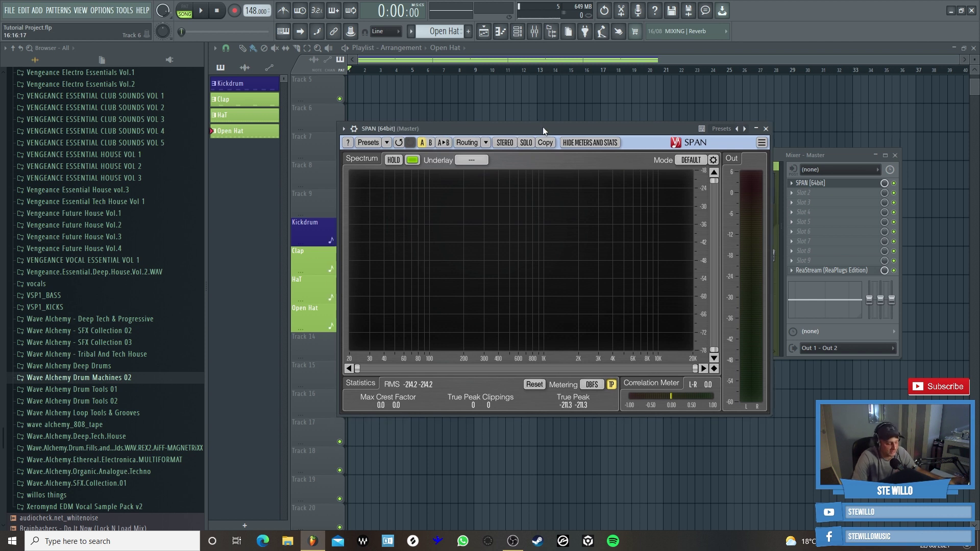
{"action": "key", "text": "space"}
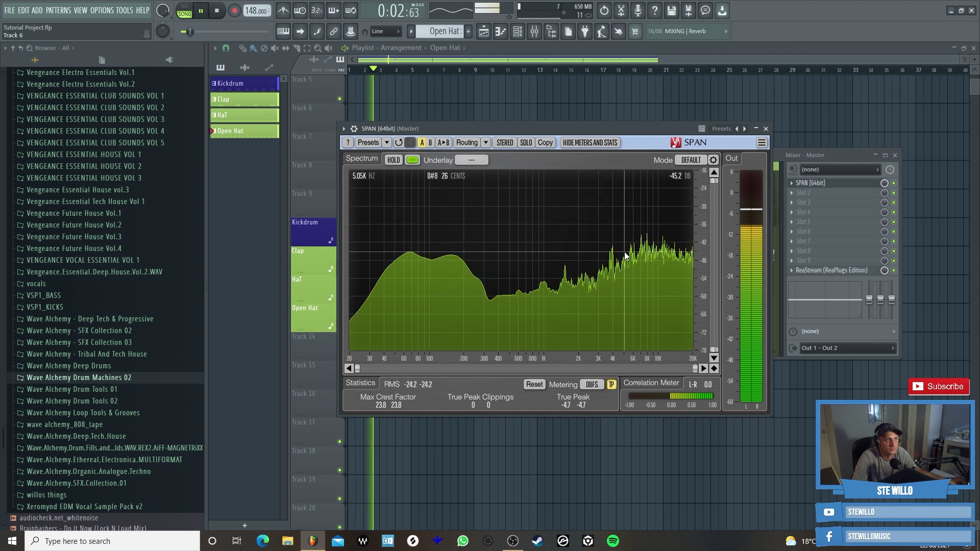
{"action": "left_click", "coordinate": [202, 11]}
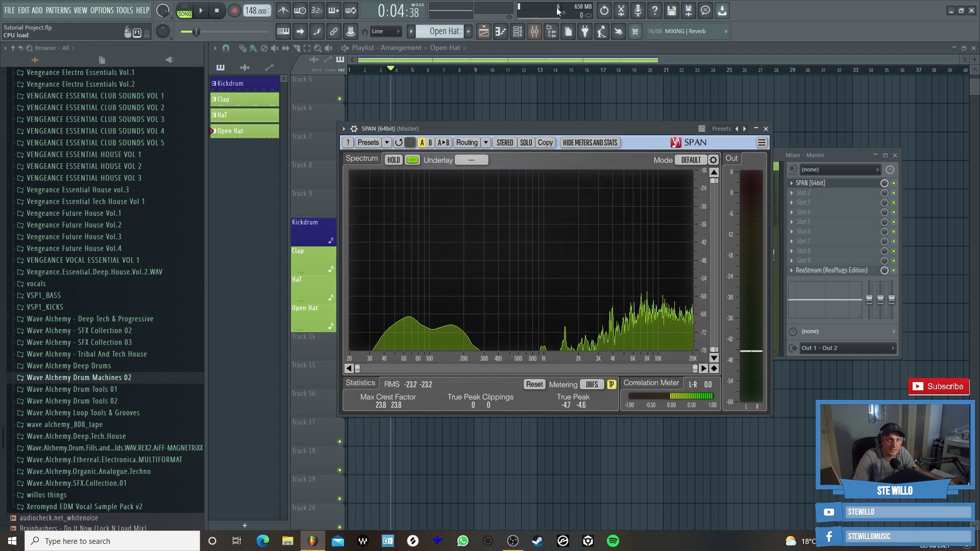
- Mute the Open Hat mixer track, recheck the spectrum on SPAN, then close SPAN
{"action": "left_click", "coordinate": [843, 158]}
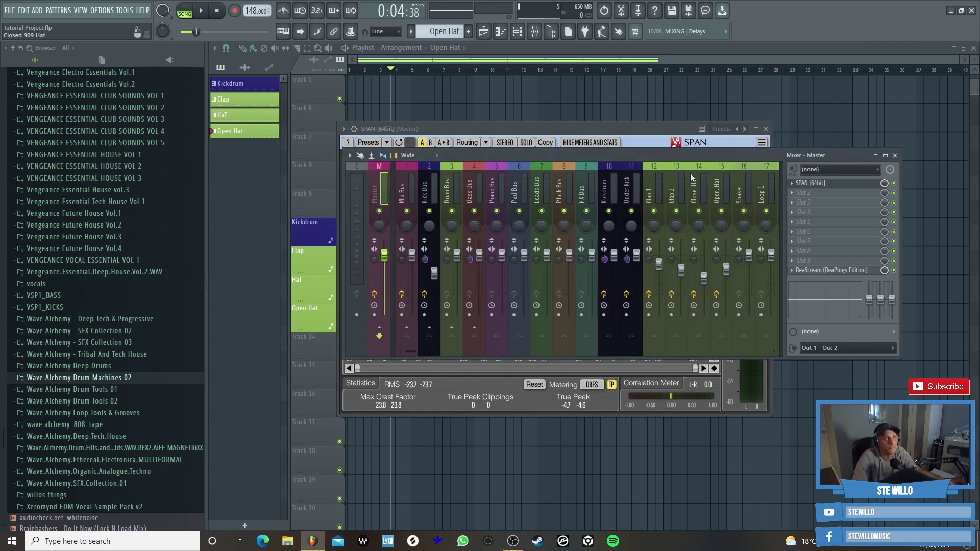
{"action": "scroll", "coordinate": [691, 170], "scroll_direction": "down", "scroll_amount": 3}
{"action": "scroll", "coordinate": [690, 170], "scroll_direction": "down", "scroll_amount": 4}
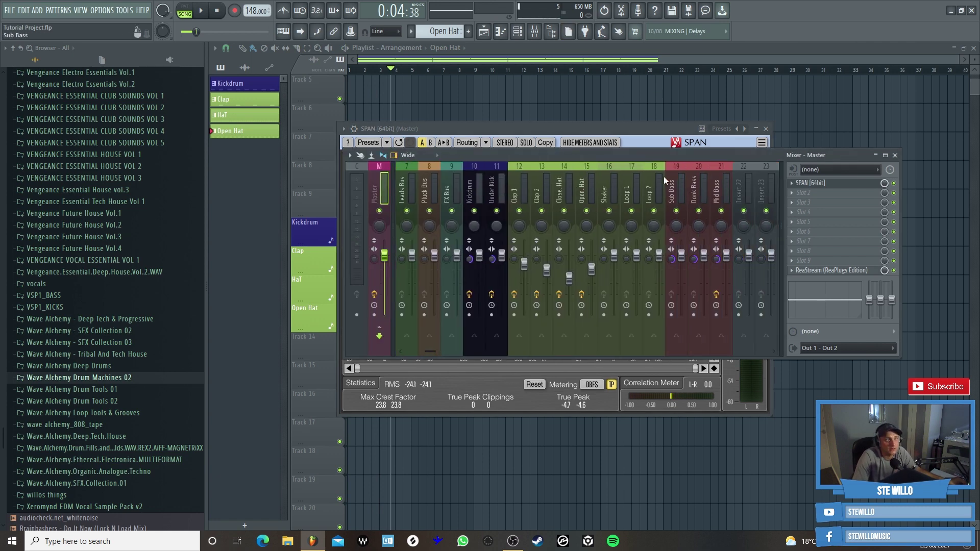
{"action": "left_click", "coordinate": [587, 211]}
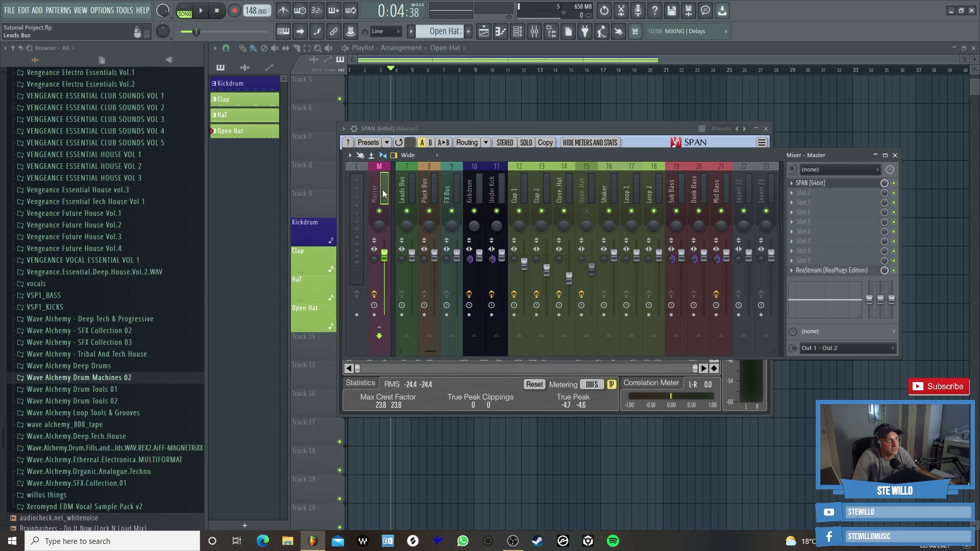
{"action": "left_click", "coordinate": [841, 183]}
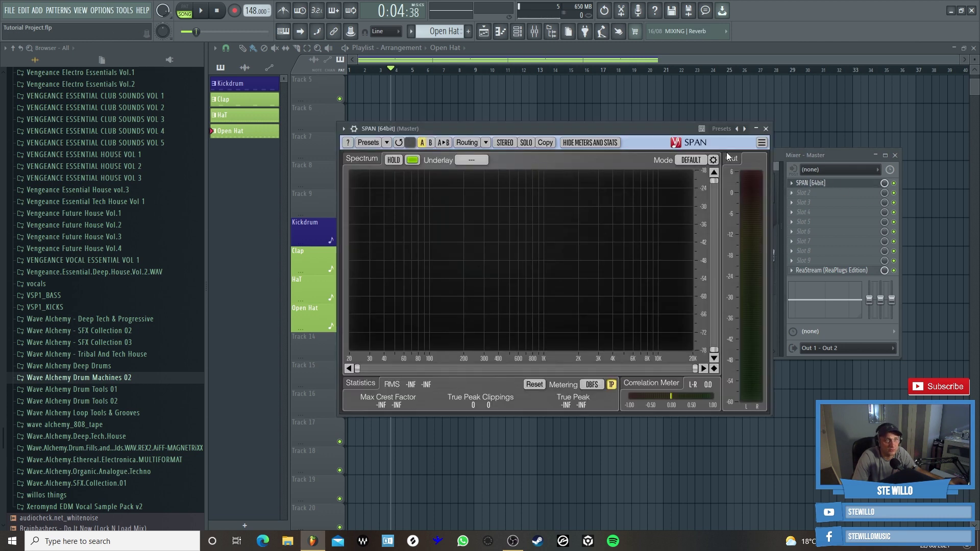
{"action": "left_click", "coordinate": [205, 14]}
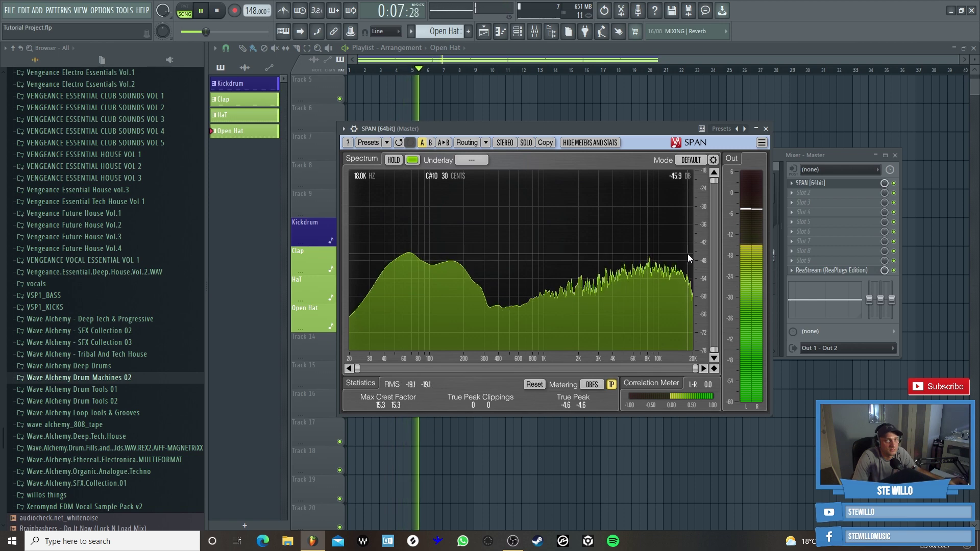
{"action": "key", "text": "space"}
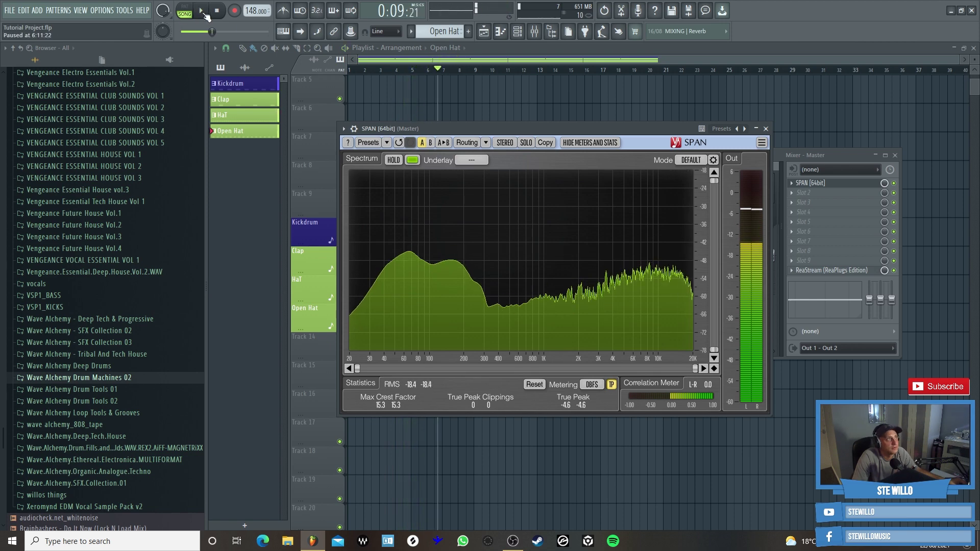
{"action": "left_click", "coordinate": [766, 129]}
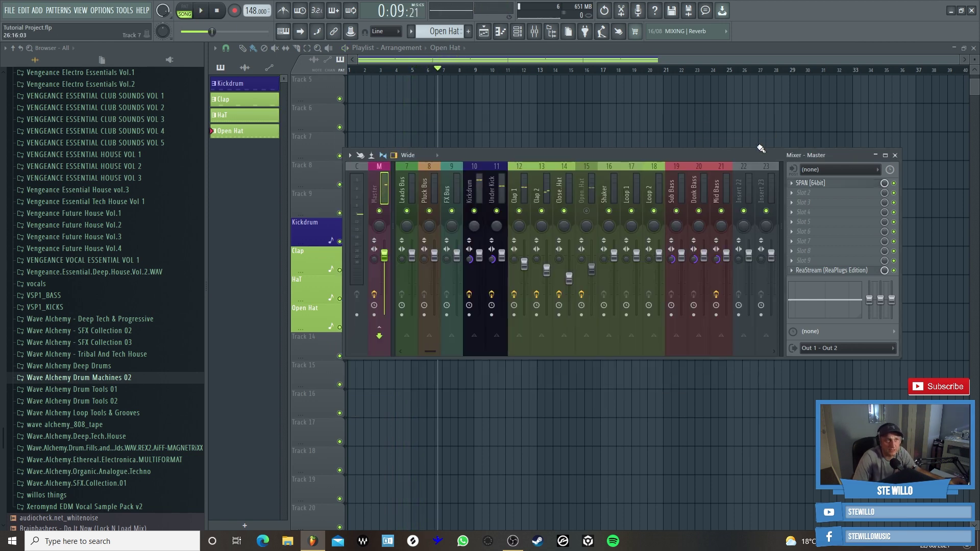
- Unmute and select the Open Hat track, start playback, and reopen SPAN on the Master
{"action": "left_click", "coordinate": [586, 211]}
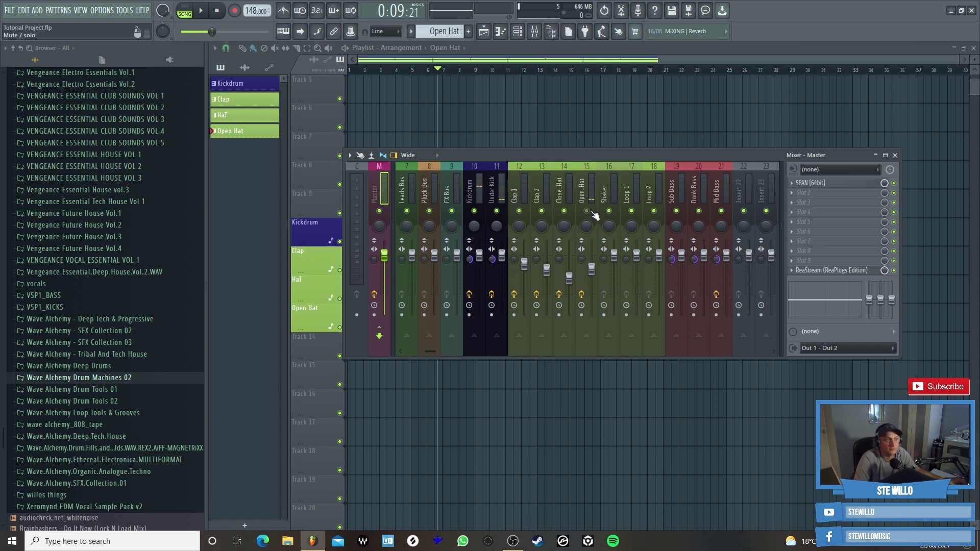
{"action": "left_click", "coordinate": [592, 270]}
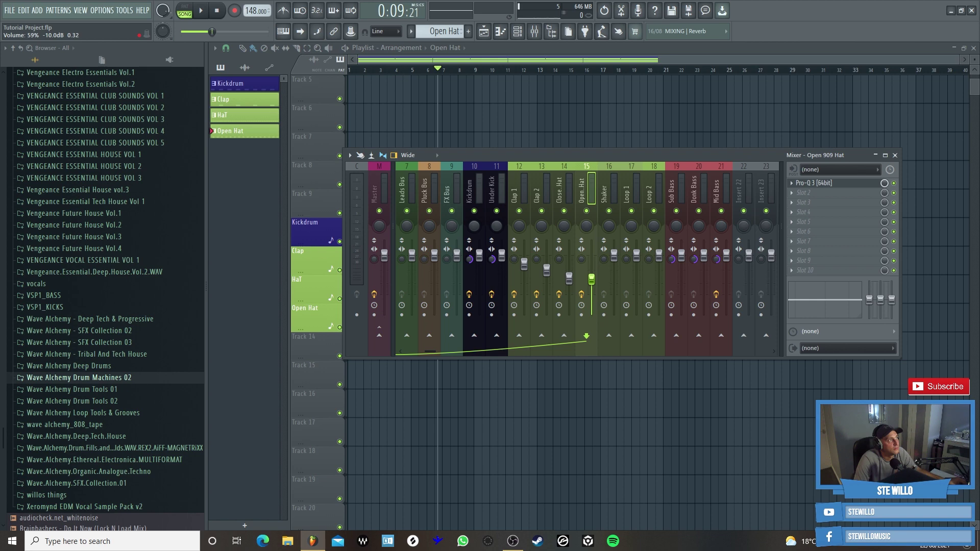
{"action": "left_click", "coordinate": [202, 11]}
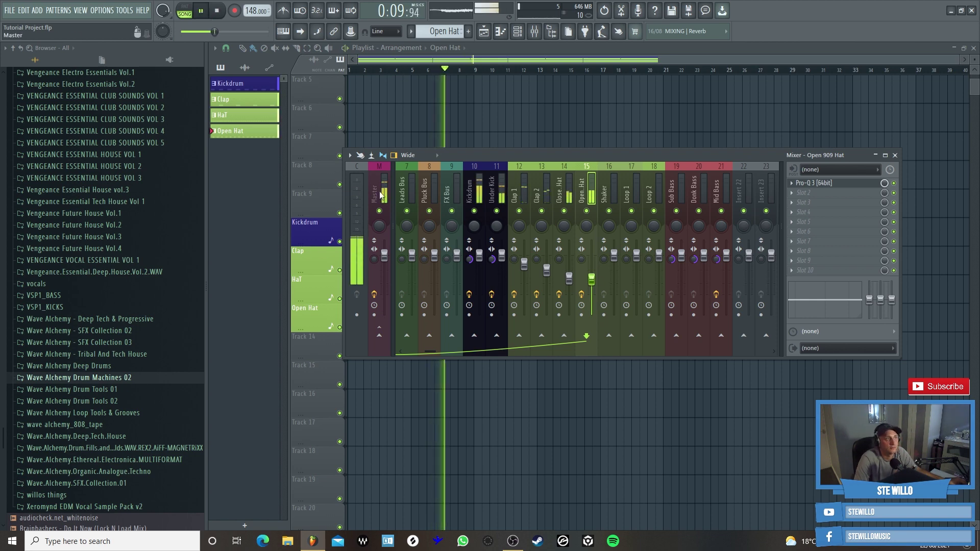
{"action": "left_click", "coordinate": [380, 191]}
{"action": "left_click", "coordinate": [810, 183]}
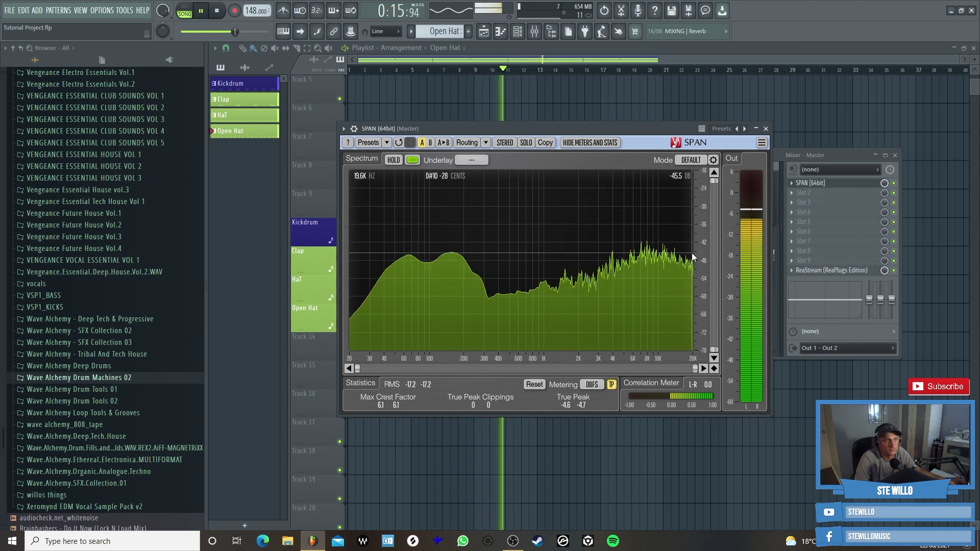
- Pause playback and close the master SPAN window
{"action": "left_click", "coordinate": [201, 11]}
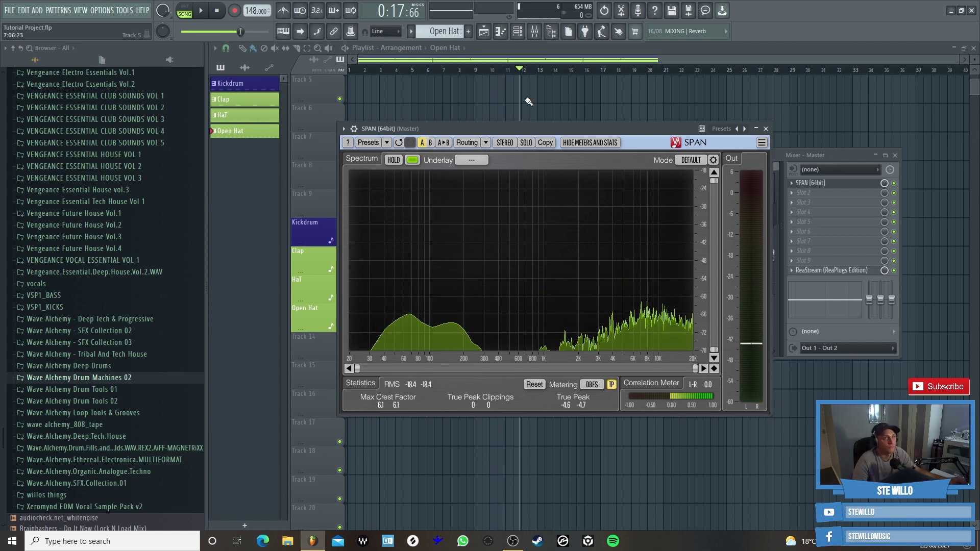
{"action": "left_click", "coordinate": [766, 128]}
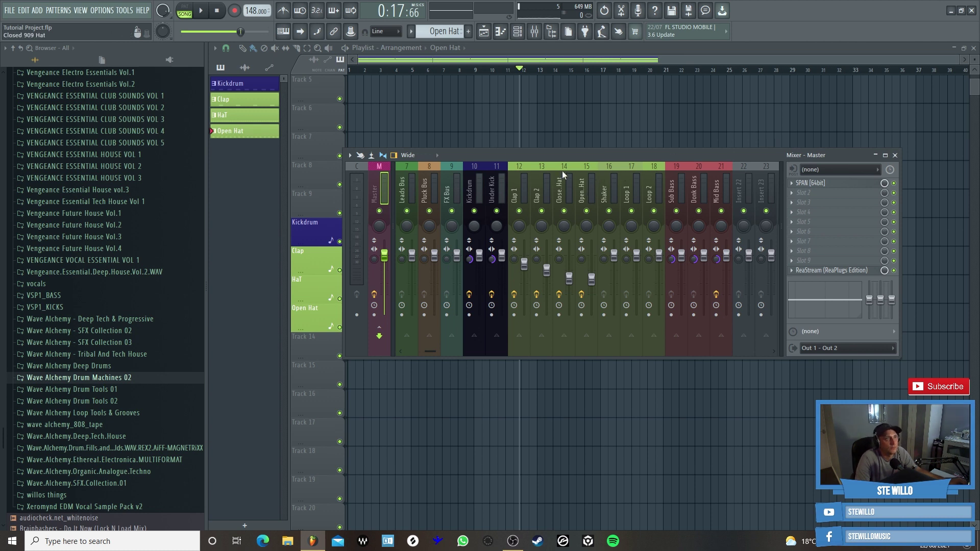
- Select the Drum Bus insert and load SSLComp Stereo into its first slot
{"action": "scroll", "coordinate": [568, 162], "scroll_direction": "up", "scroll_amount": 3}
{"action": "left_click", "coordinate": [454, 195]}
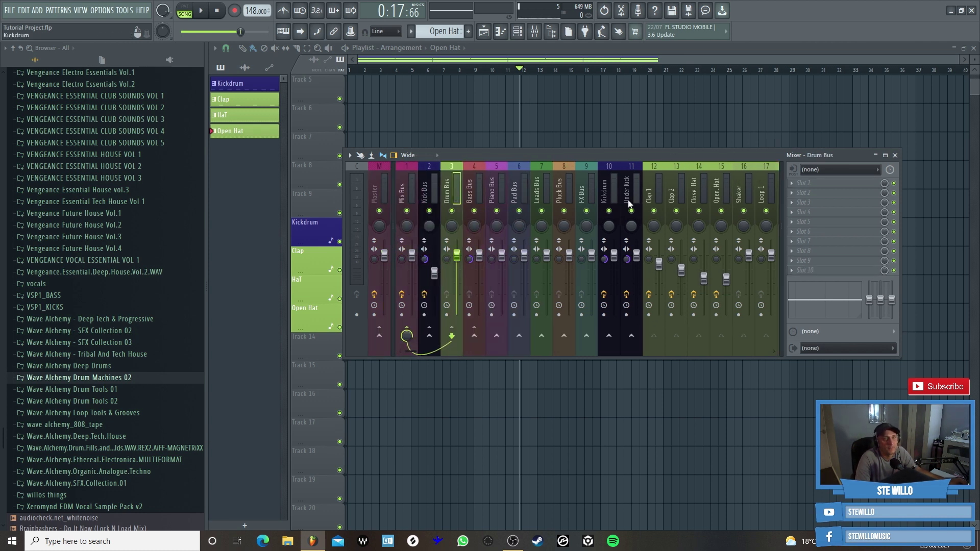
{"action": "left_click", "coordinate": [795, 184]}
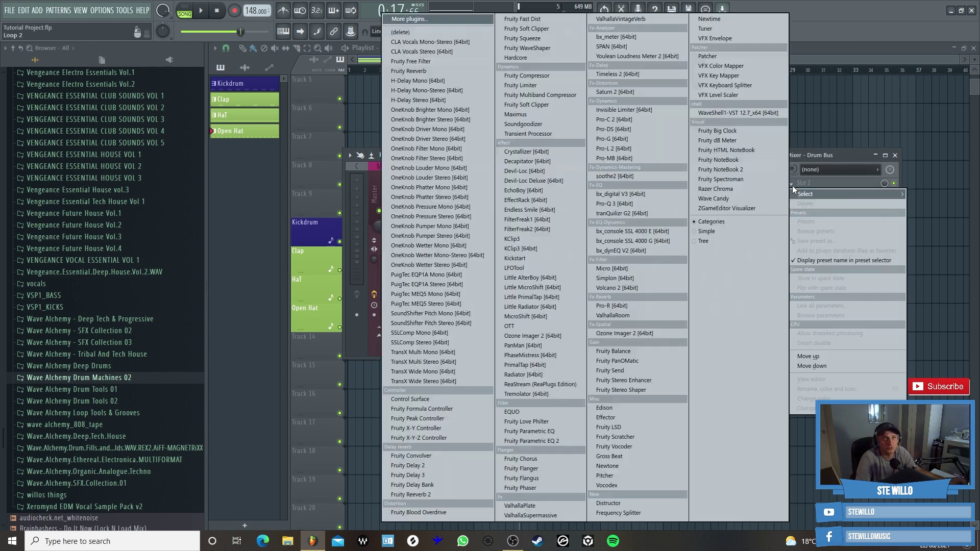
{"action": "left_click", "coordinate": [449, 345]}
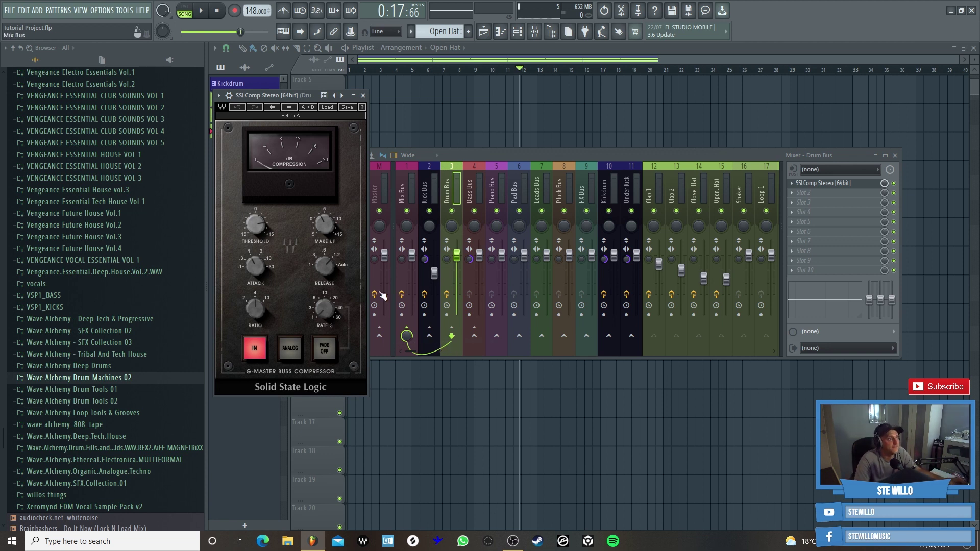
- Set the SSLComp attack to 30 ms and ratio to 2:1, and enable analog mode
{"action": "left_click_drag", "start_coordinate": [252, 268], "coordinate": [253, 258]}
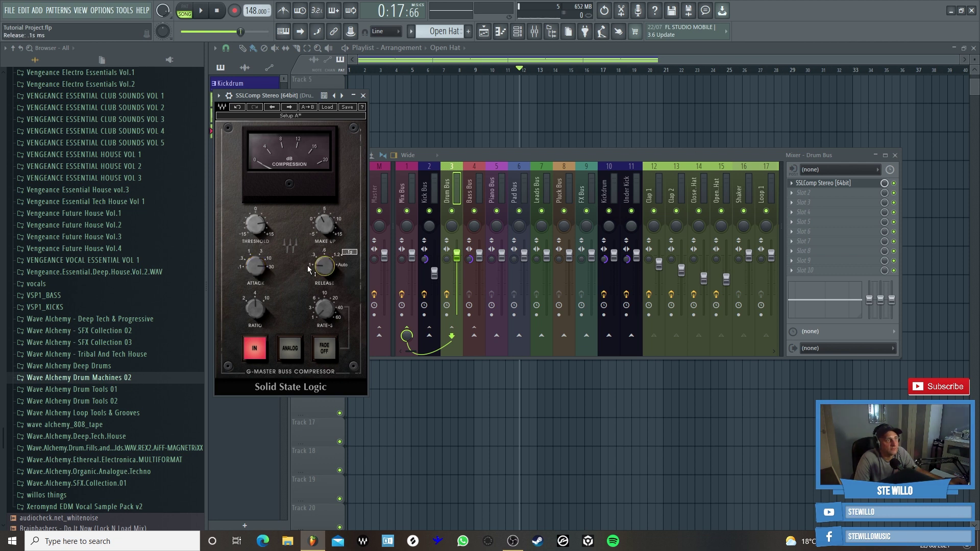
{"action": "left_click_drag", "start_coordinate": [255, 309], "coordinate": [255, 319]}
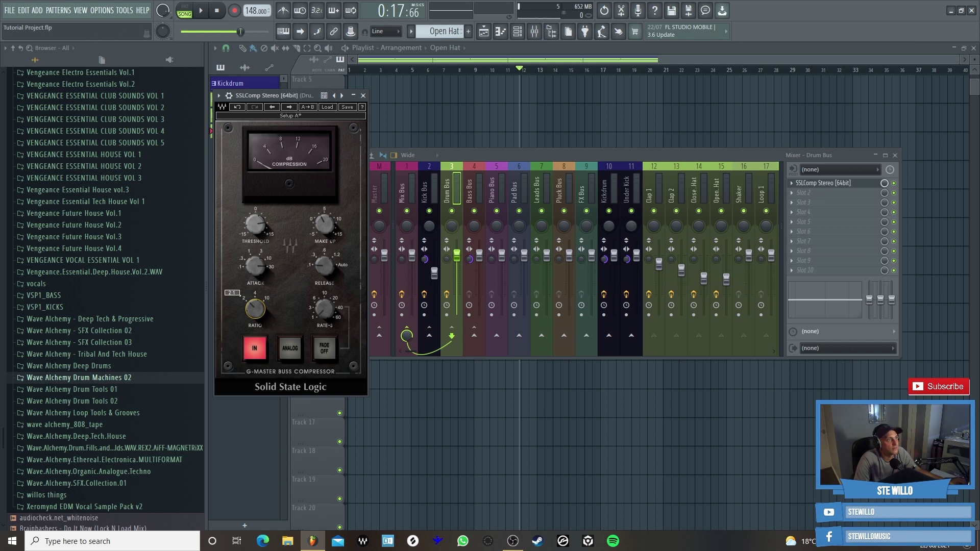
{"action": "left_click", "coordinate": [290, 348]}
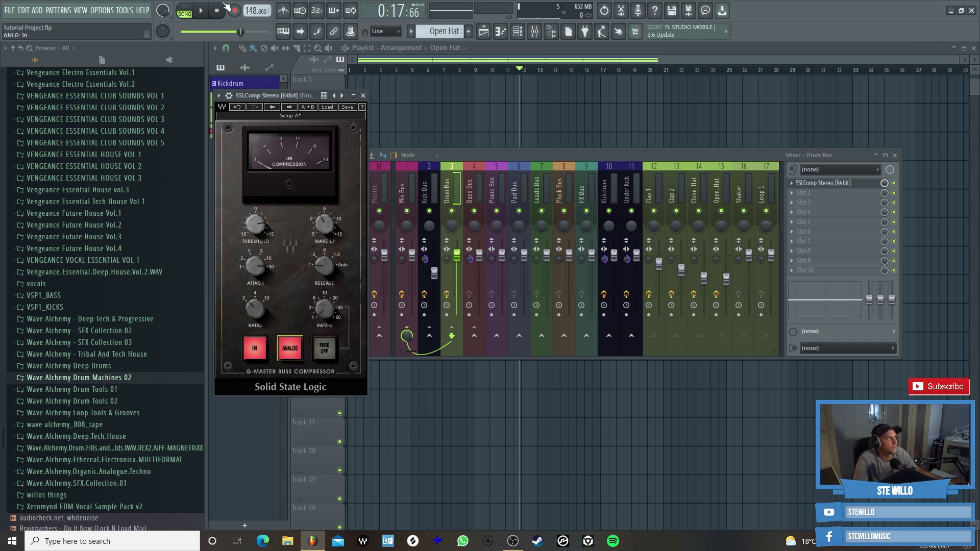
- While the drums play, tune the threshold to 8.0 dB and makeup to about 0.4 dB, then pause
{"action": "key", "text": "space"}
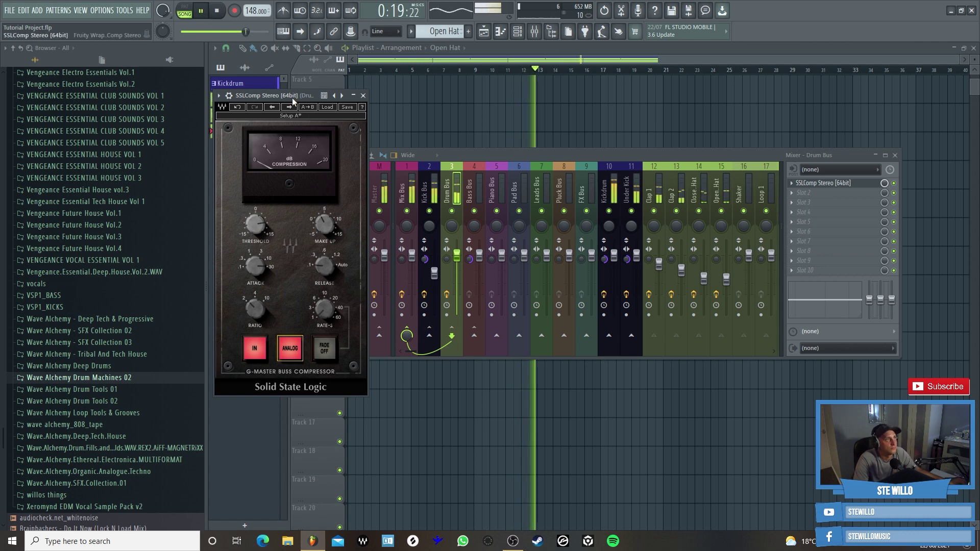
{"action": "left_click_drag", "start_coordinate": [294, 101], "coordinate": [711, 132]}
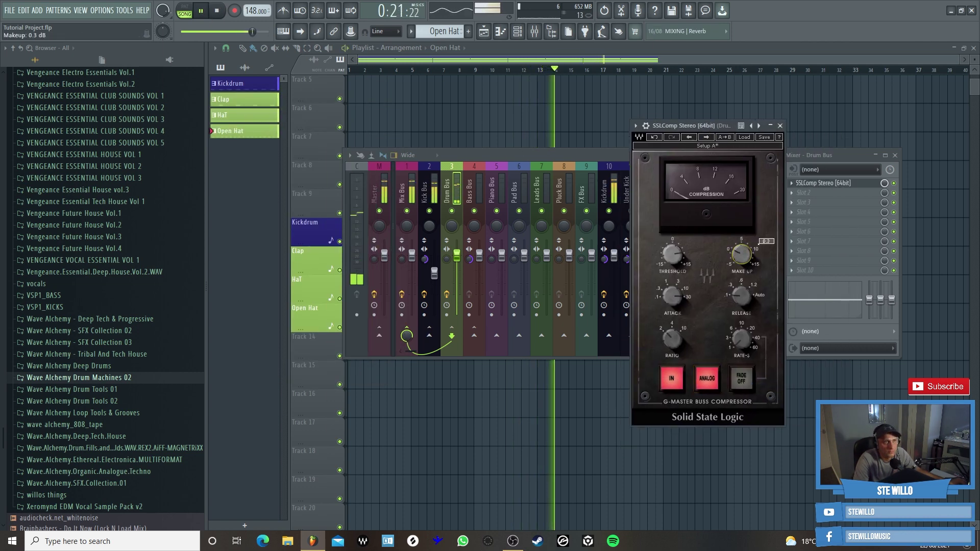
{"action": "left_click_drag", "start_coordinate": [742, 254], "coordinate": [742, 249]}
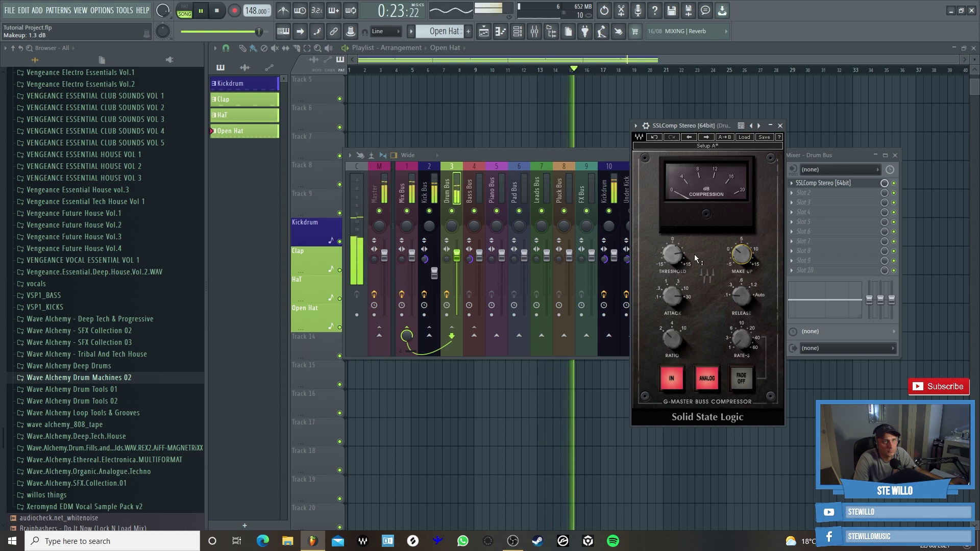
{"action": "left_click_drag", "start_coordinate": [673, 254], "coordinate": [673, 249]}
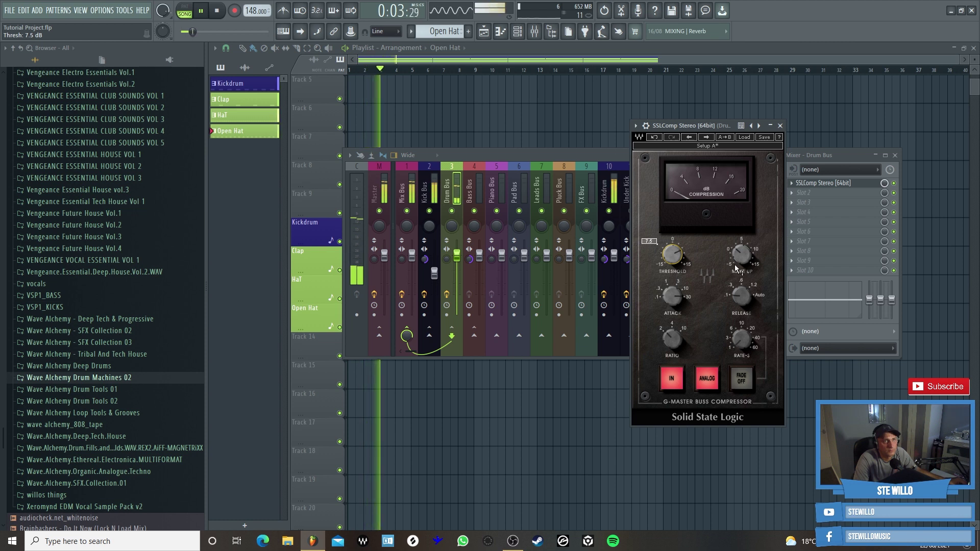
{"action": "left_click_drag", "start_coordinate": [741, 255], "coordinate": [741, 255]}
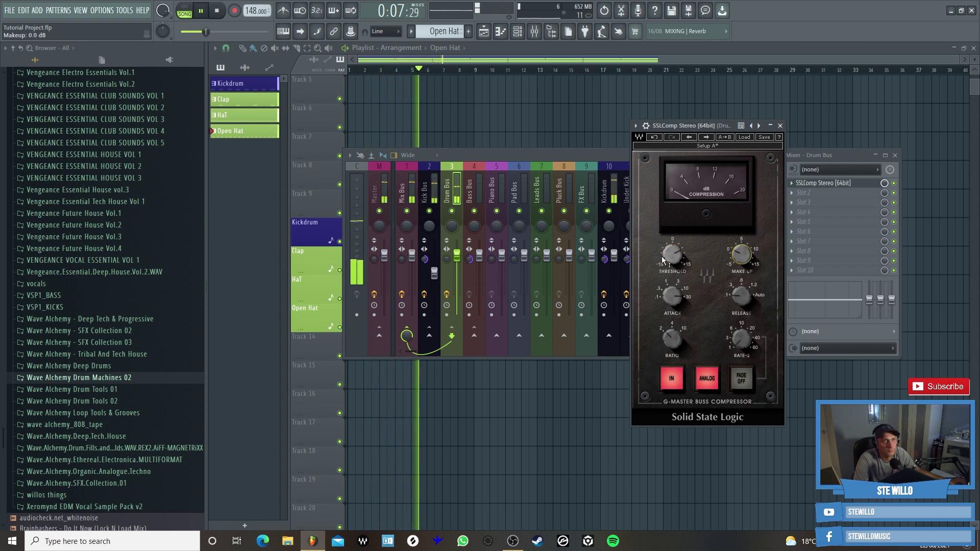
{"action": "left_click_drag", "start_coordinate": [662, 256], "coordinate": [661, 255]}
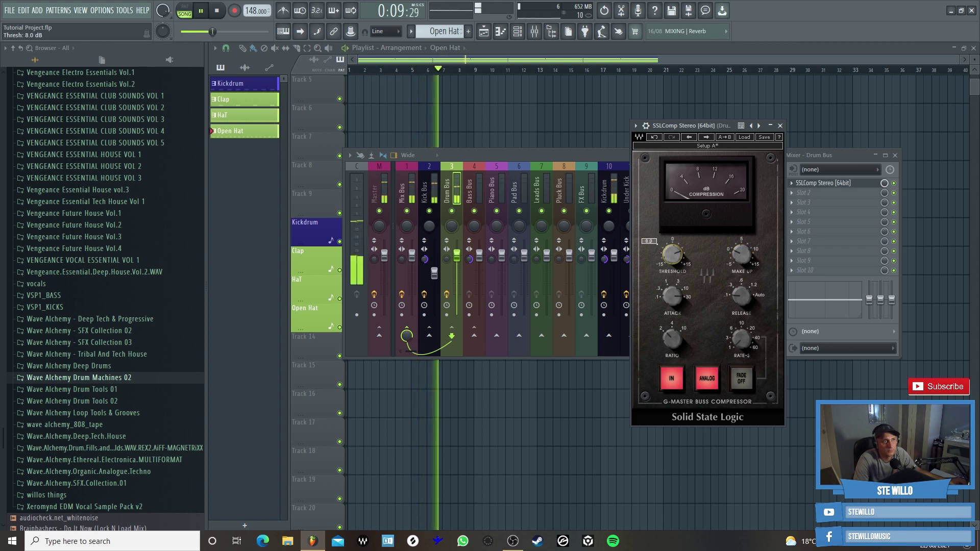
{"action": "left_click", "coordinate": [203, 10]}
{"action": "left_click", "coordinate": [381, 193]}
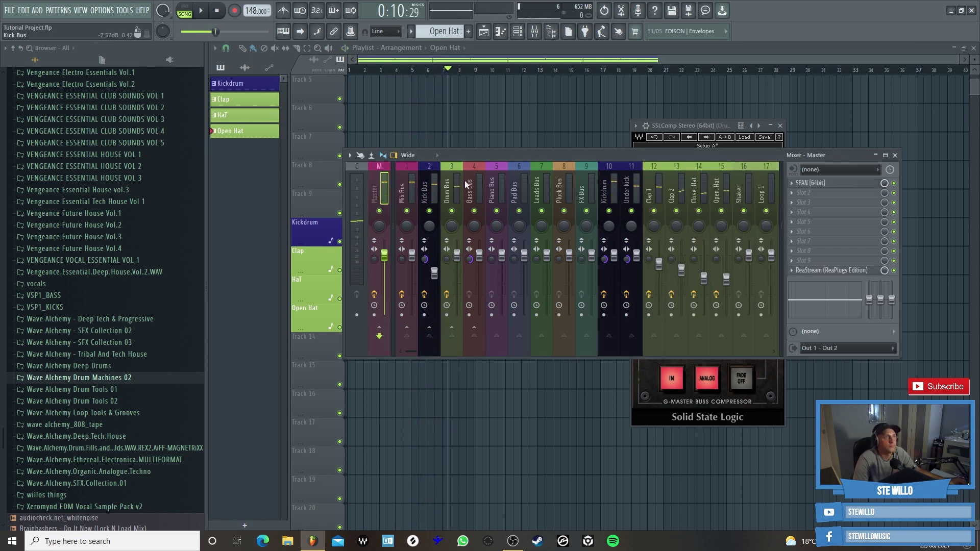
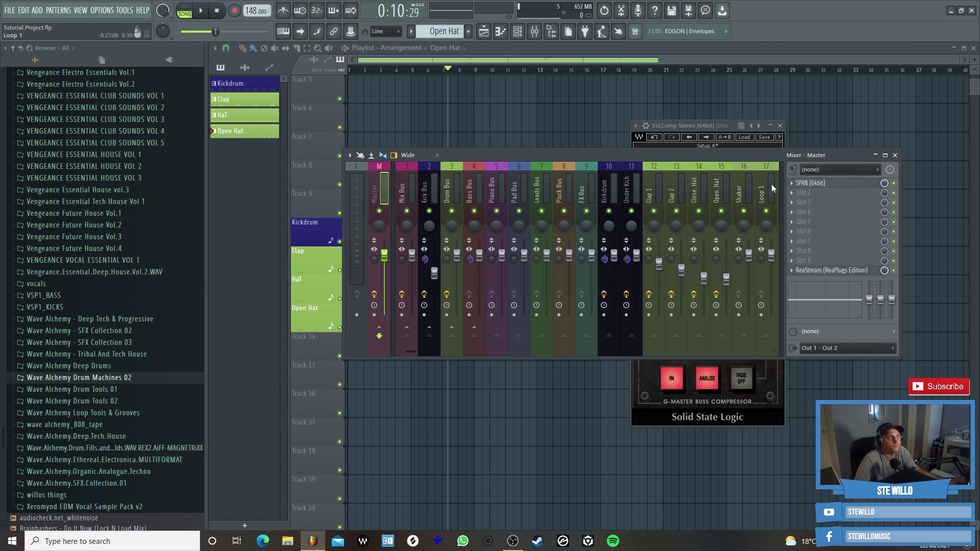
- Close SSLComp and load the SPAN analyzer from the Master insert's first slot
{"action": "left_click", "coordinate": [782, 126]}
{"action": "left_click", "coordinate": [388, 195]}
{"action": "left_click", "coordinate": [414, 192]}
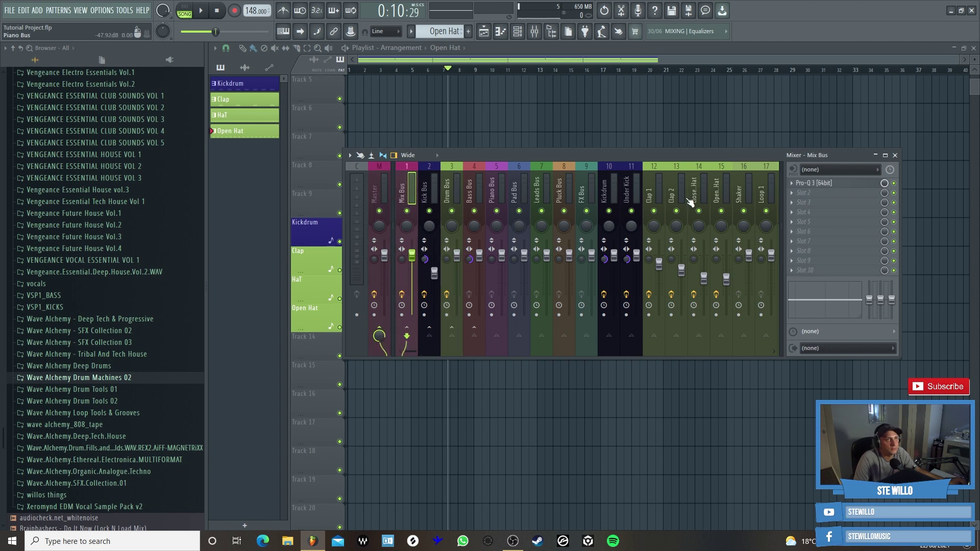
{"action": "left_click", "coordinate": [384, 196]}
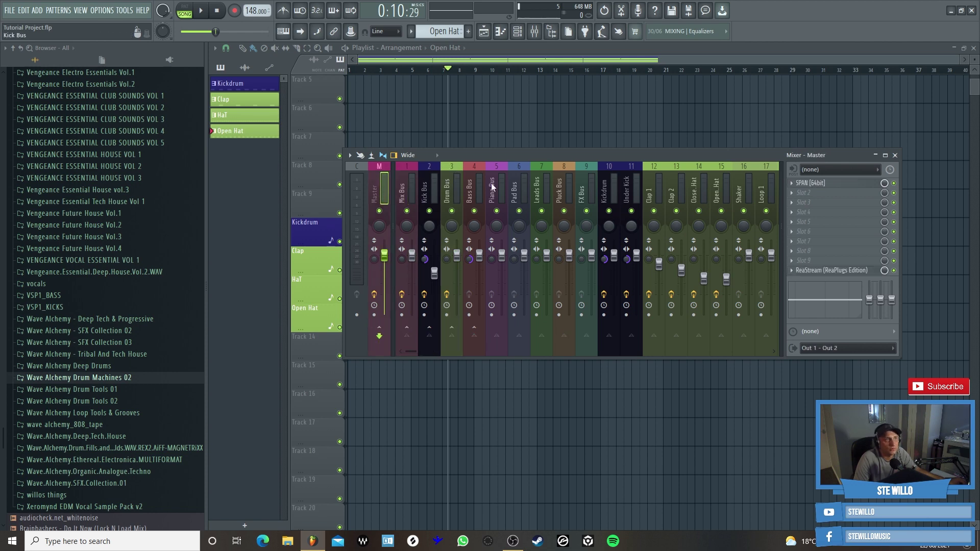
{"action": "left_click", "coordinate": [811, 183]}
- Play the drums to check the master spectrum in SPAN, then close it
{"action": "left_click", "coordinate": [200, 10]}
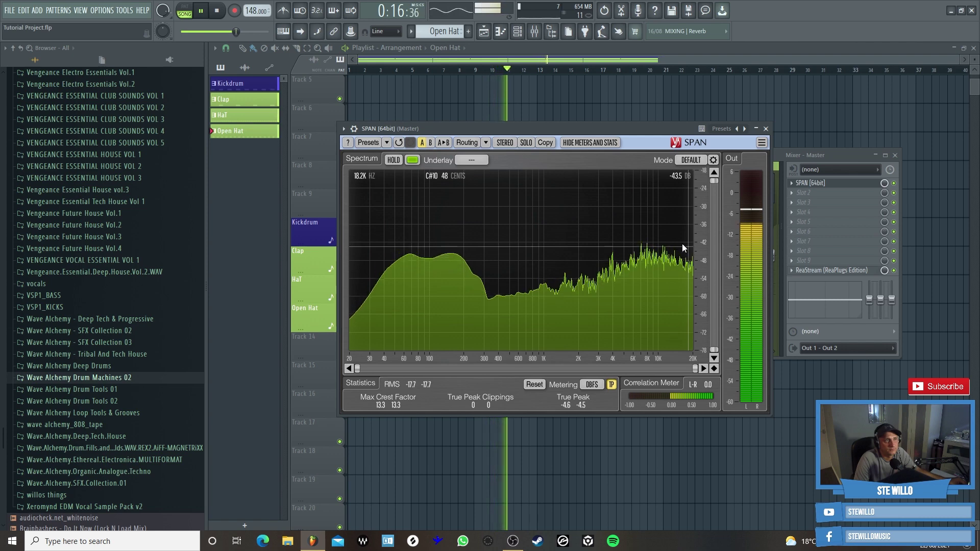
{"action": "left_click", "coordinate": [202, 11]}
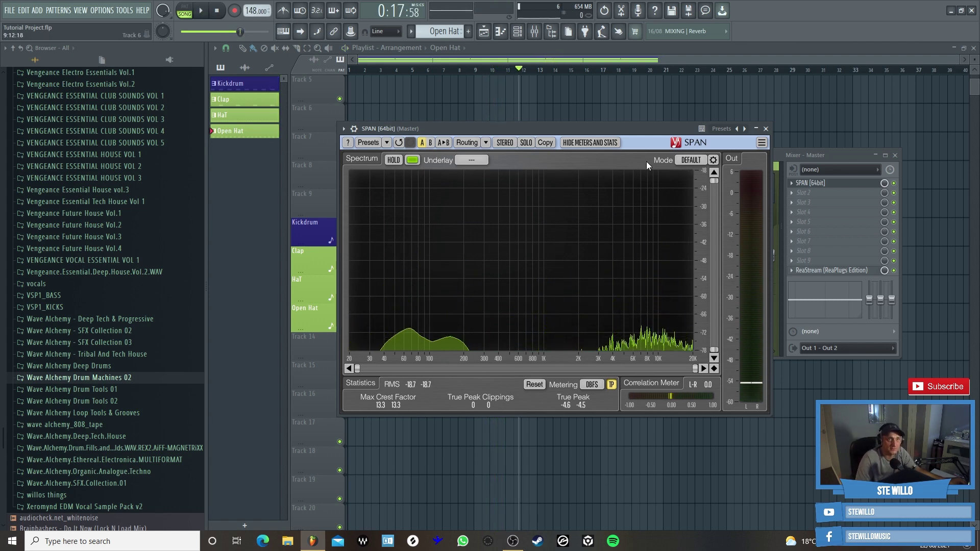
{"action": "left_click", "coordinate": [767, 129]}
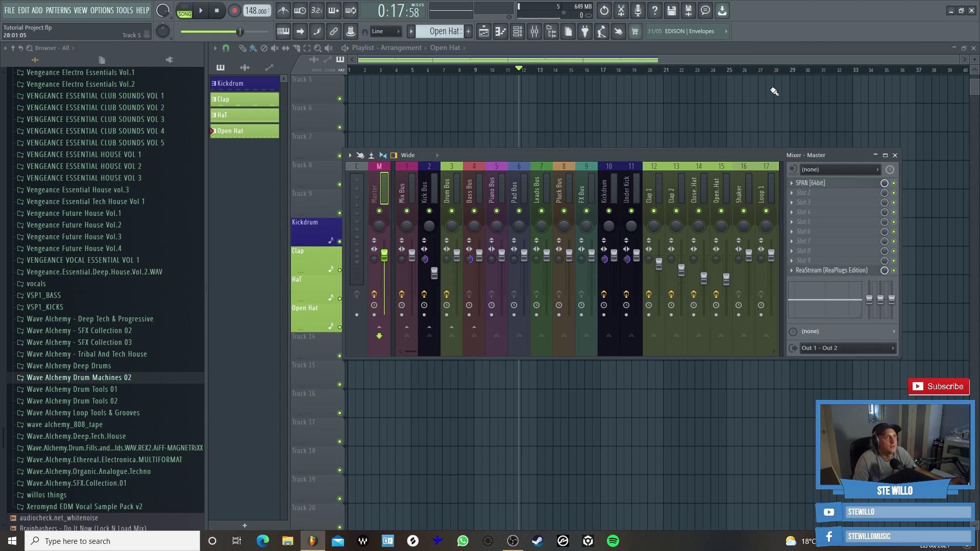
- Select the Shaker insert, preview its shaker_grains.wav sample and open the Shaker piano roll
{"action": "scroll", "coordinate": [608, 168], "scroll_direction": "down", "scroll_amount": 3}
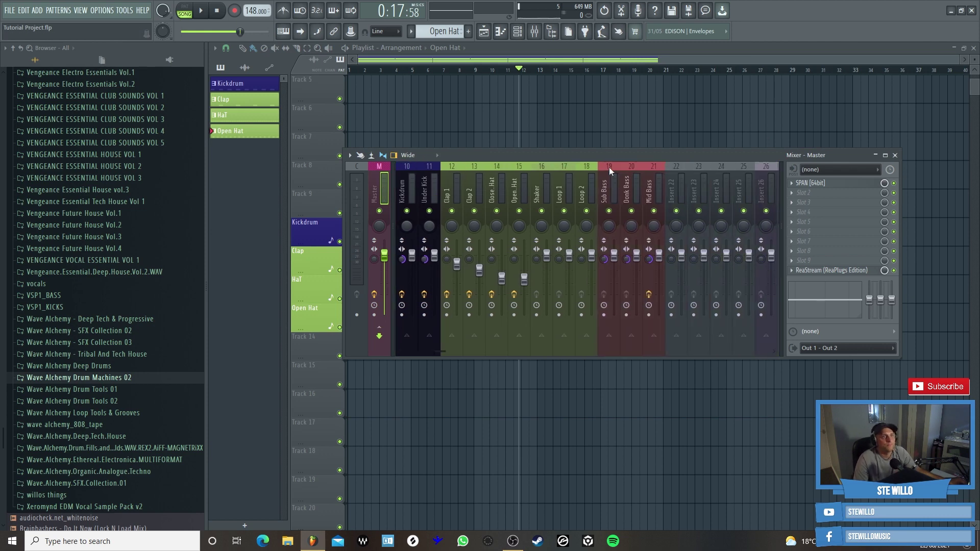
{"action": "left_click", "coordinate": [540, 197]}
{"action": "left_click", "coordinate": [518, 31]}
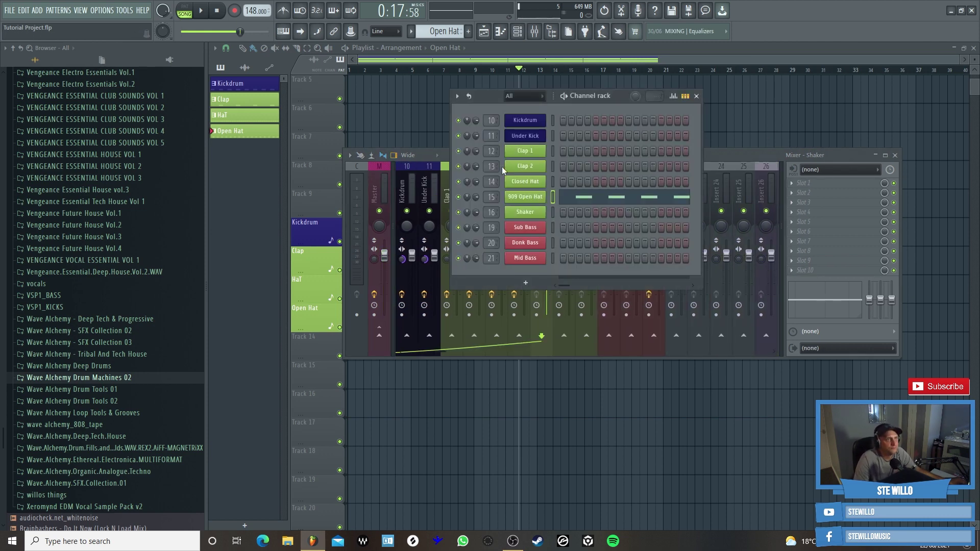
{"action": "left_click", "coordinate": [524, 212]}
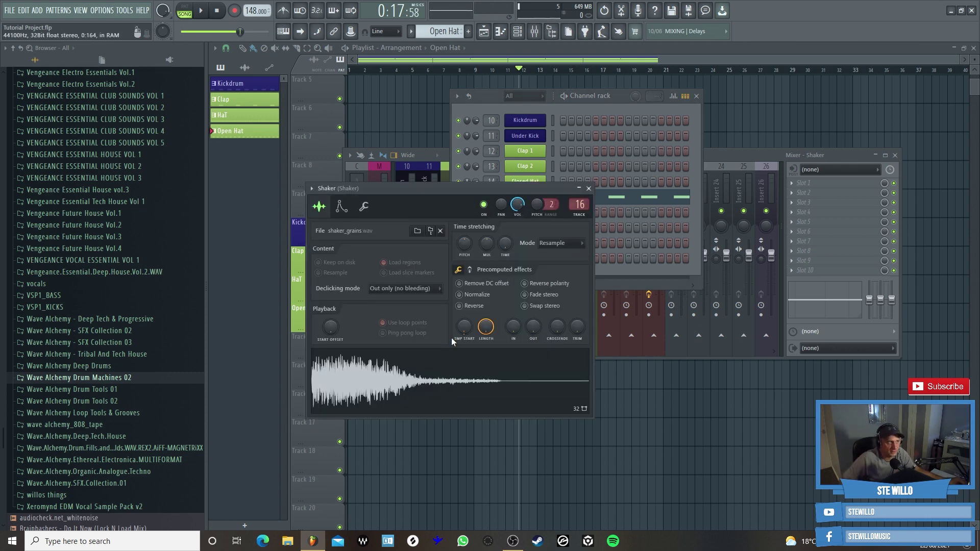
{"action": "left_click", "coordinate": [393, 391]}
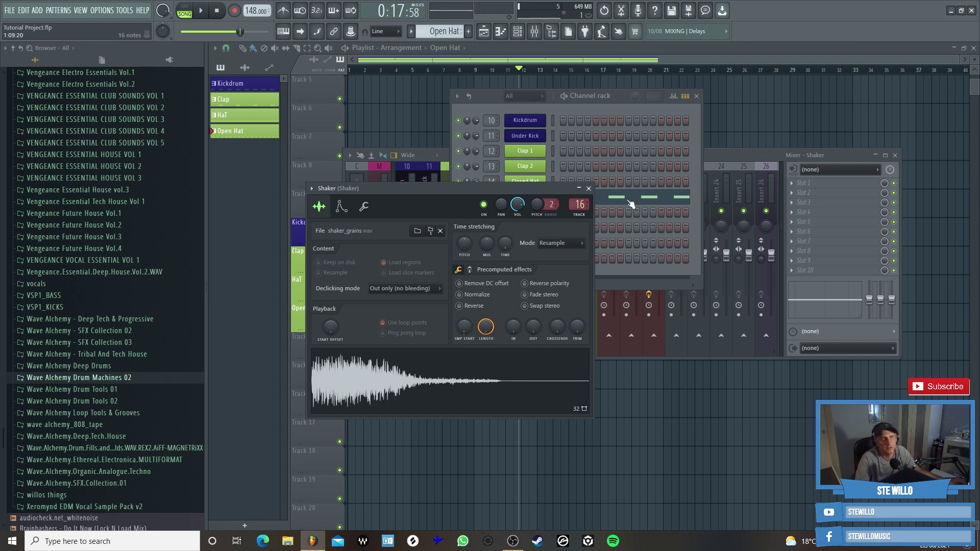
{"action": "double_click", "coordinate": [580, 204]}
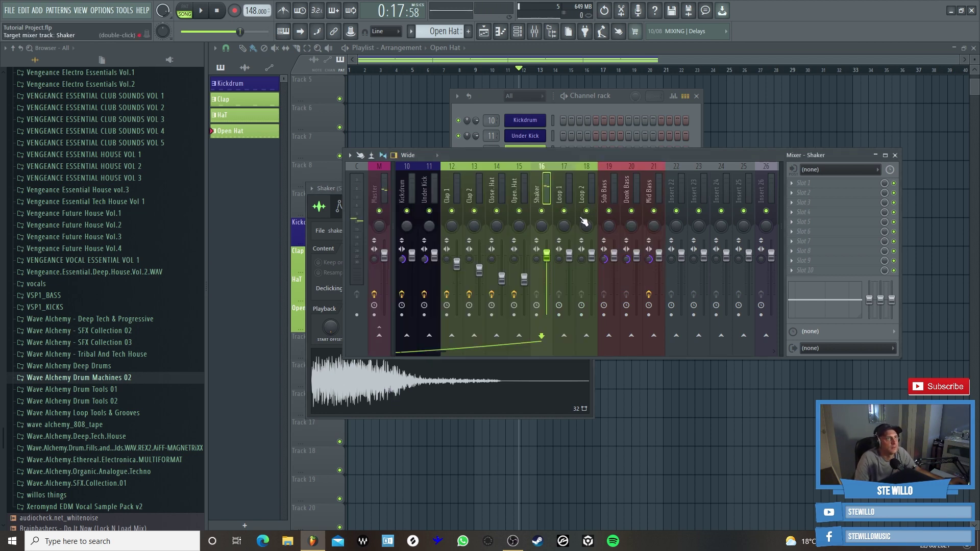
{"action": "left_click", "coordinate": [501, 31]}
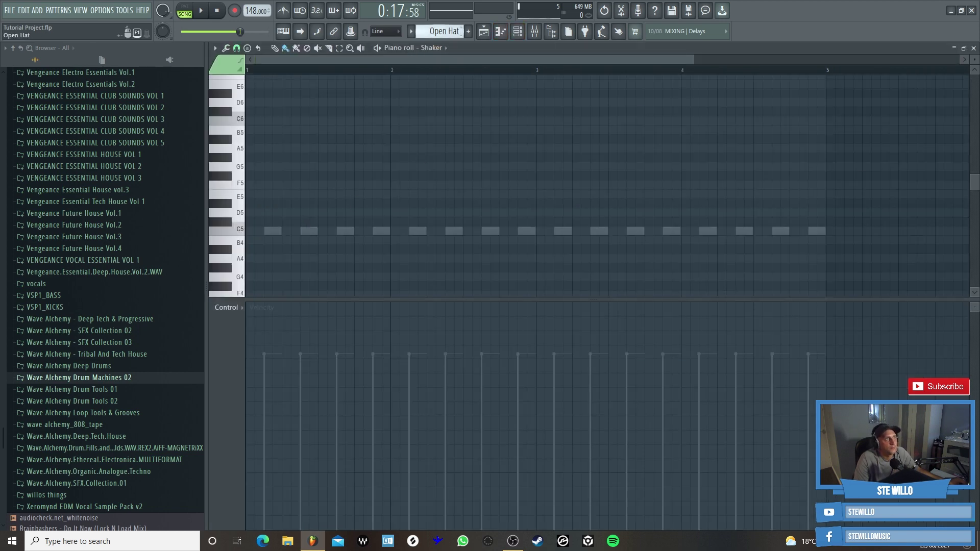
- Paint eight C5 notes in bar 1 with velocities around 25%, 49%, mid and 25%
{"action": "scroll", "coordinate": [443, 31], "scroll_direction": "down", "scroll_amount": 1}
{"action": "left_click", "coordinate": [250, 231]}
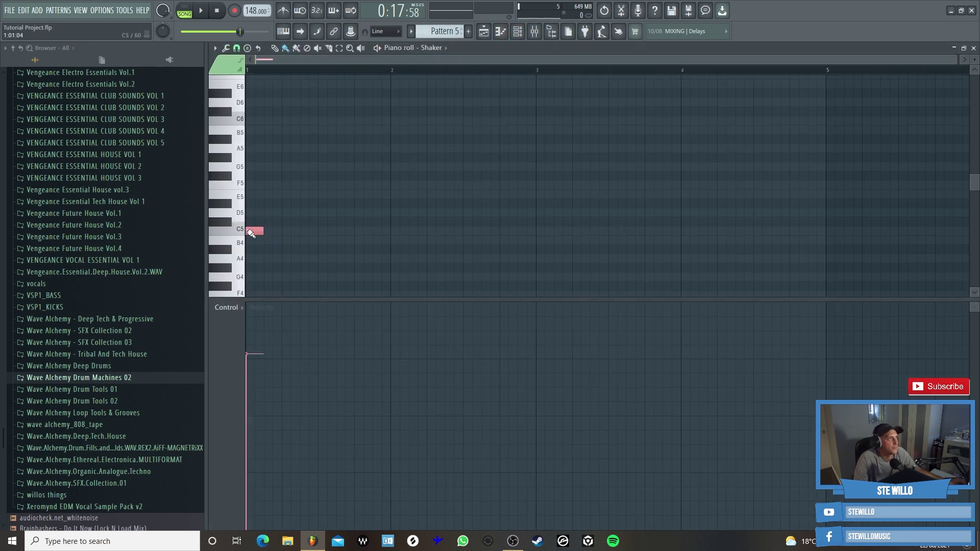
{"action": "mouse_move", "coordinate": [269, 235]}
{"action": "left_mouse_down"}
{"action": "mouse_move", "coordinate": [377, 238]}
{"action": "mouse_move", "coordinate": [389, 261]}
{"action": "left_mouse_up"}
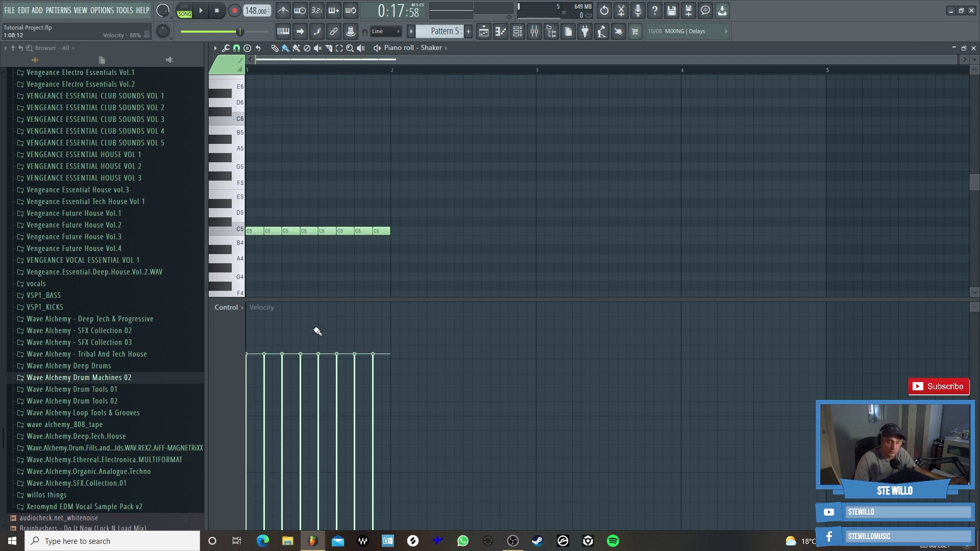
{"action": "left_click", "coordinate": [253, 474]}
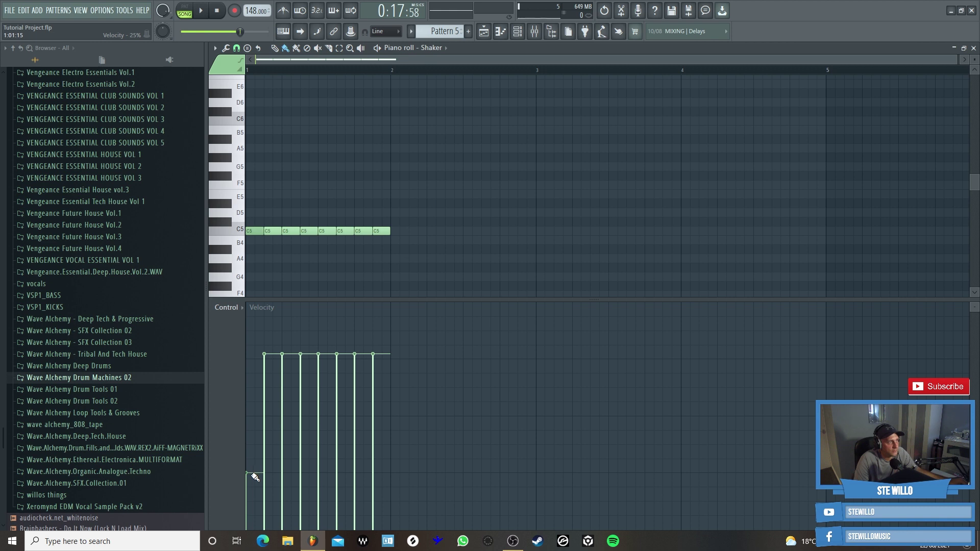
{"action": "left_click", "coordinate": [265, 419]}
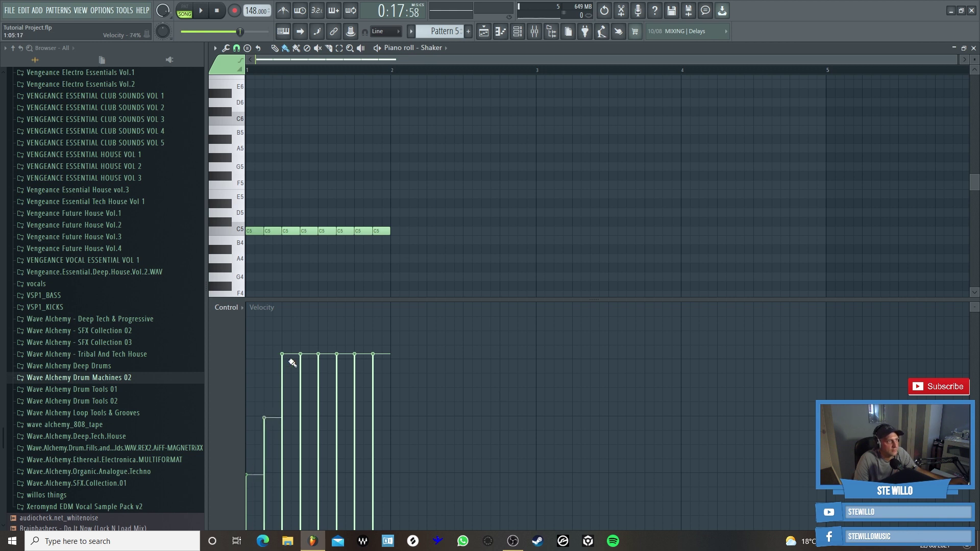
{"action": "left_click", "coordinate": [301, 417]}
{"action": "left_click", "coordinate": [319, 474]}
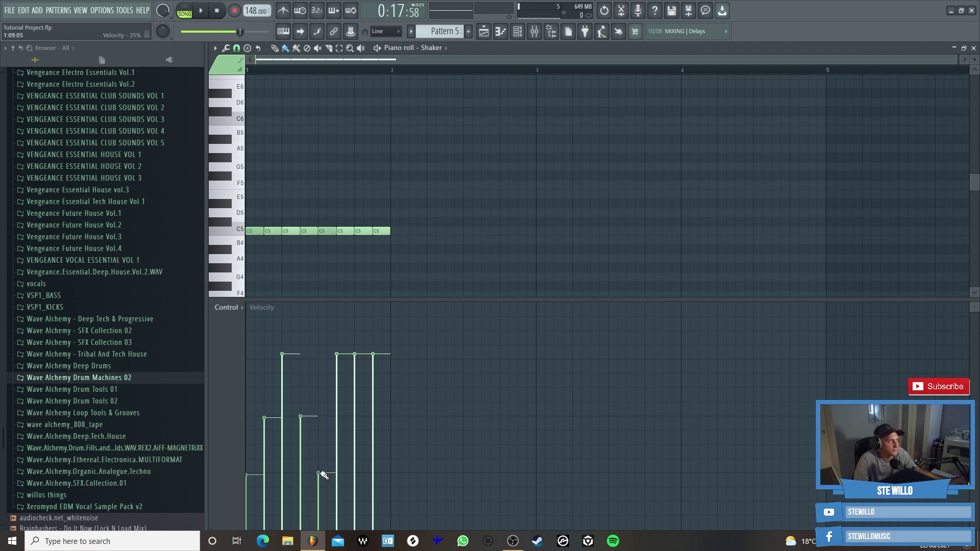
- Delete the last four notes and copy the four-note accent figure through bar 2
{"action": "right_click", "coordinate": [327, 231]}
{"action": "right_click", "coordinate": [345, 231]}
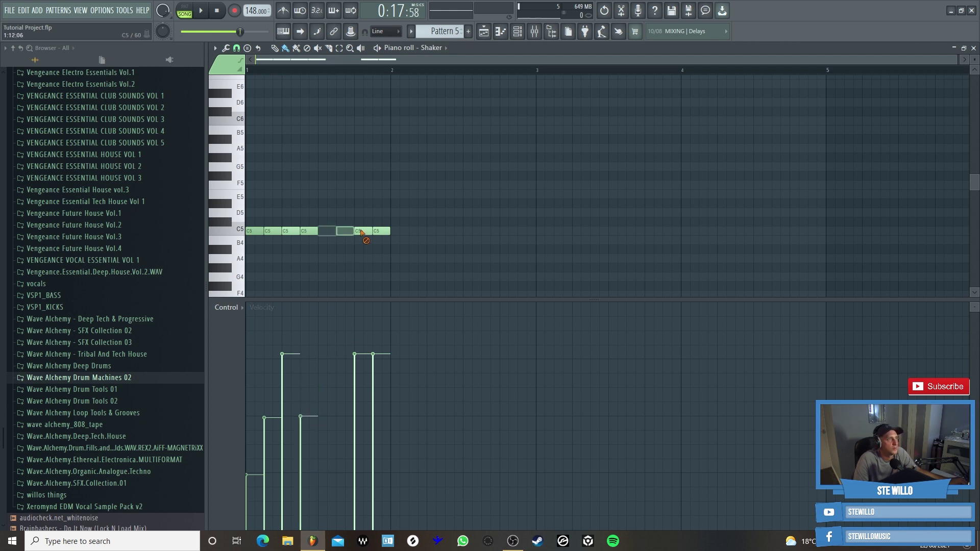
{"action": "right_click", "coordinate": [364, 231]}
{"action": "right_click", "coordinate": [381, 231]}
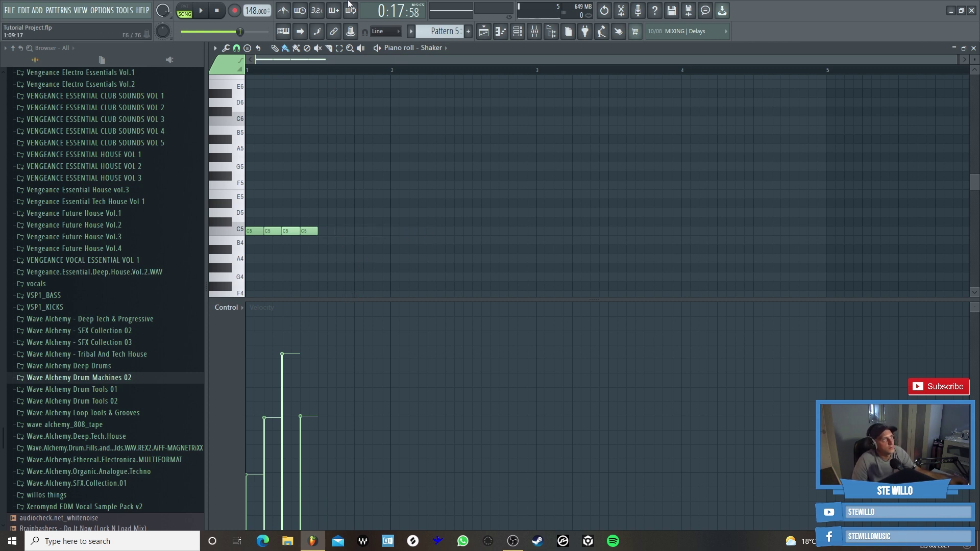
{"action": "left_click", "coordinate": [341, 49]}
{"action": "left_click_drag", "start_coordinate": [411, 250], "coordinate": [26, 127]}
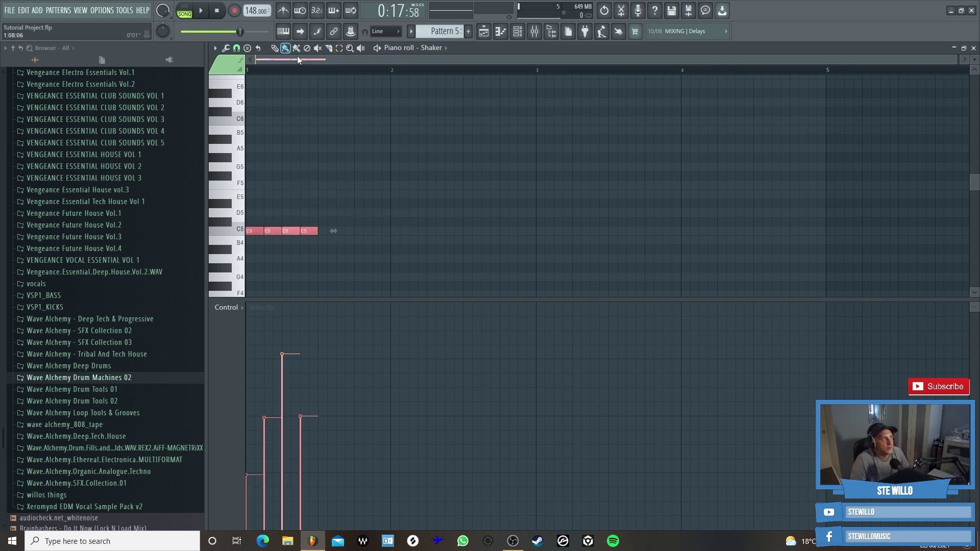
{"action": "left_click_drag", "start_coordinate": [272, 233], "coordinate": [344, 232]}
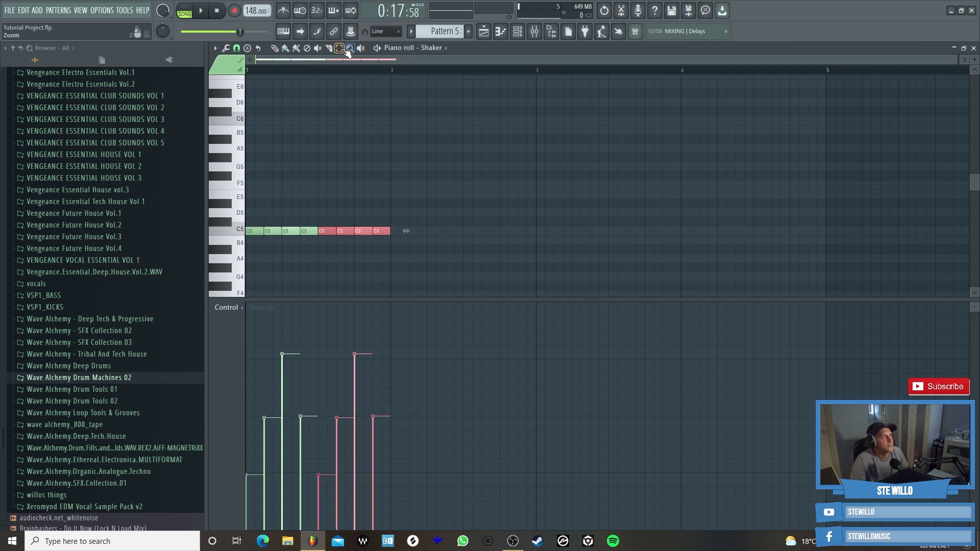
{"action": "left_click_drag", "start_coordinate": [466, 271], "coordinate": [246, 155]}
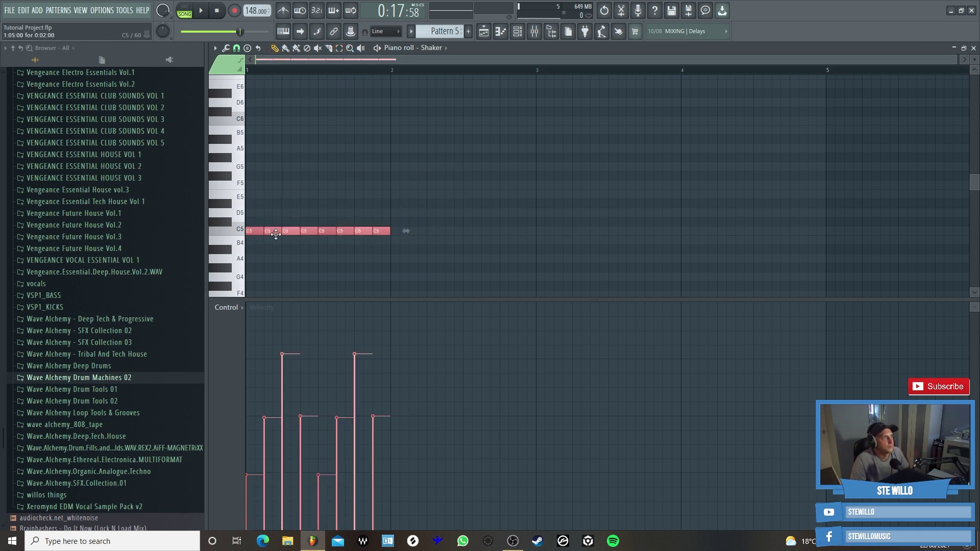
{"action": "left_click_drag", "start_coordinate": [267, 231], "coordinate": [711, 233]}
- Deselect the notes and play the shaker pattern in pattern mode
{"action": "key", "text": "ctrl+d"}
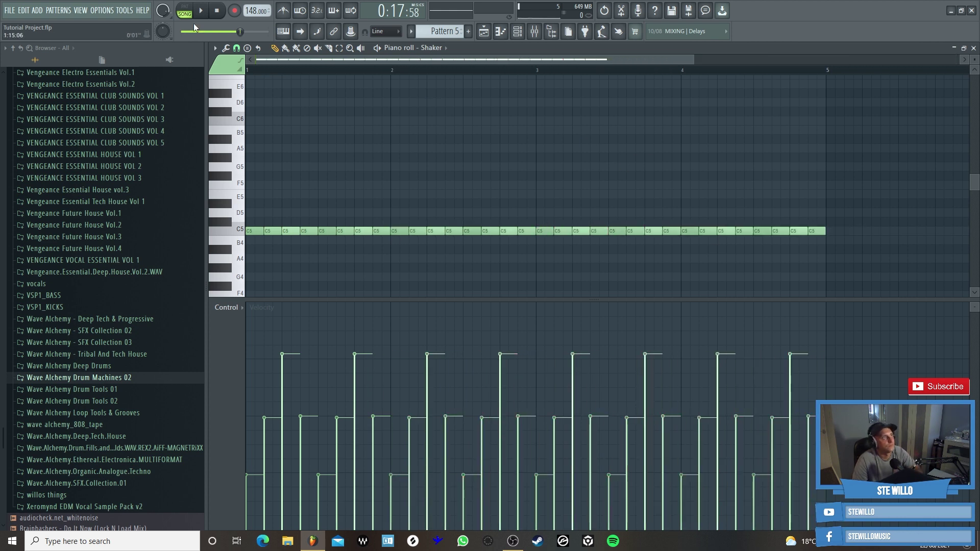
{"action": "left_click", "coordinate": [187, 15]}
{"action": "key", "text": "space"}
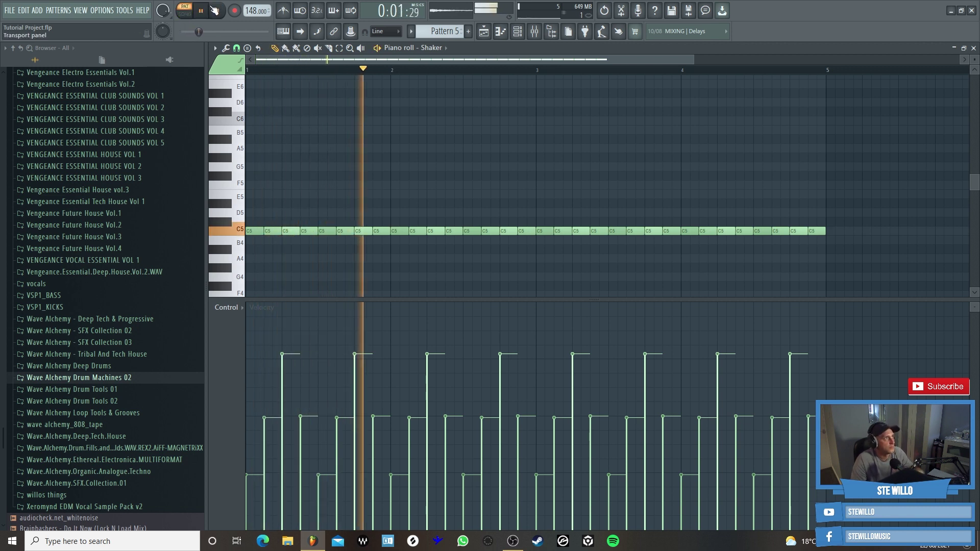
{"action": "key", "text": "space"}
- Clear the pattern and paint four short C5 notes with raised second and third velocities
{"action": "key", "text": "ctrl+a"}
{"action": "key", "text": "Delete"}
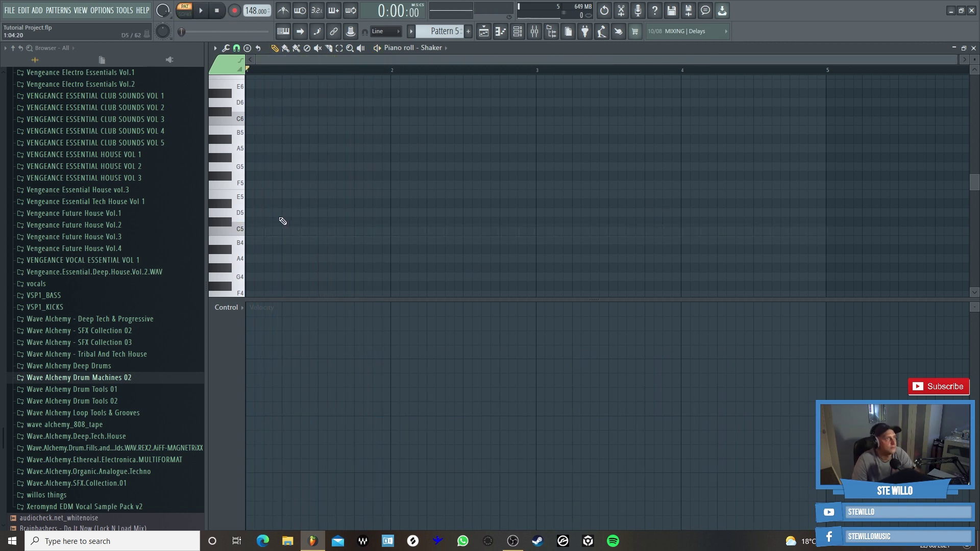
{"action": "left_click", "coordinate": [257, 231]}
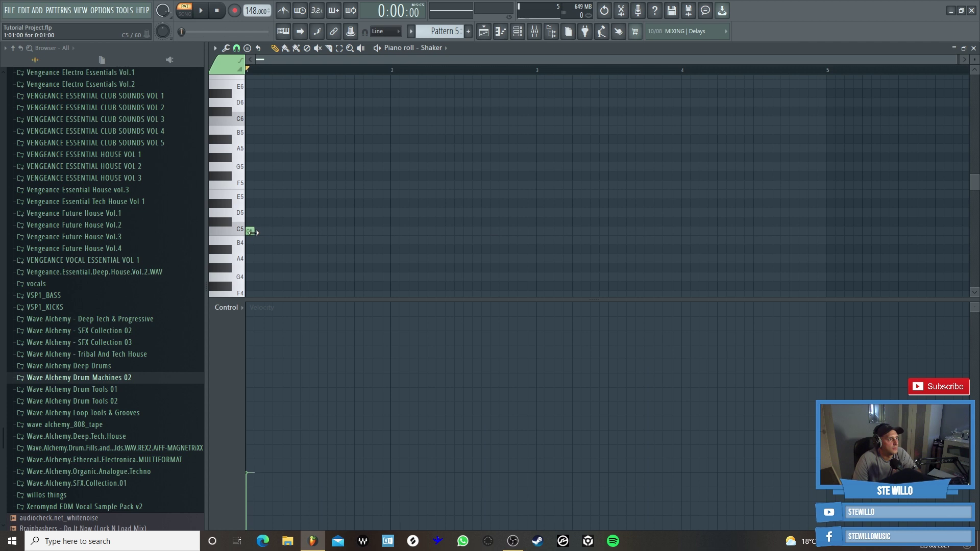
{"action": "left_click", "coordinate": [285, 48]}
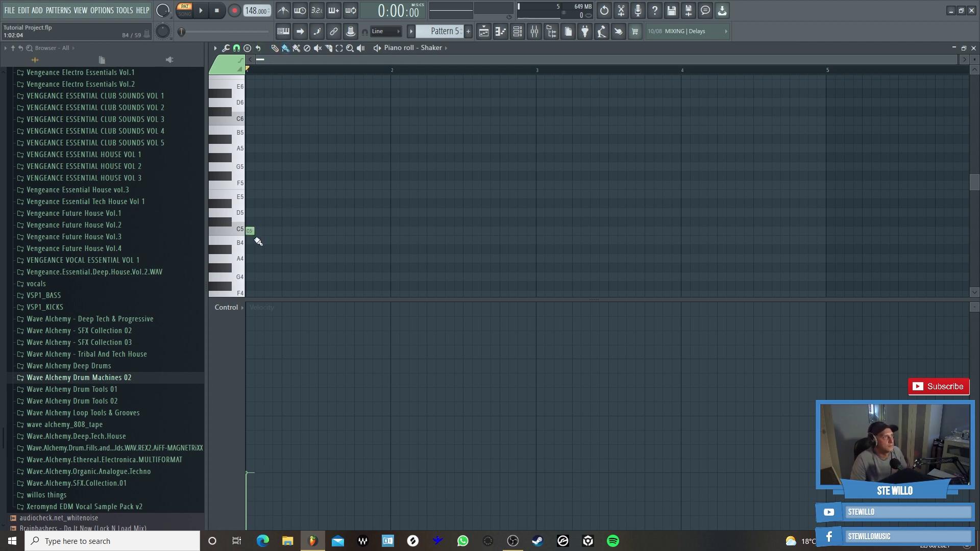
{"action": "mouse_move", "coordinate": [254, 233]}
{"action": "left_mouse_down"}
{"action": "mouse_move", "coordinate": [599, 225]}
{"action": "mouse_move", "coordinate": [405, 231]}
{"action": "left_mouse_up"}
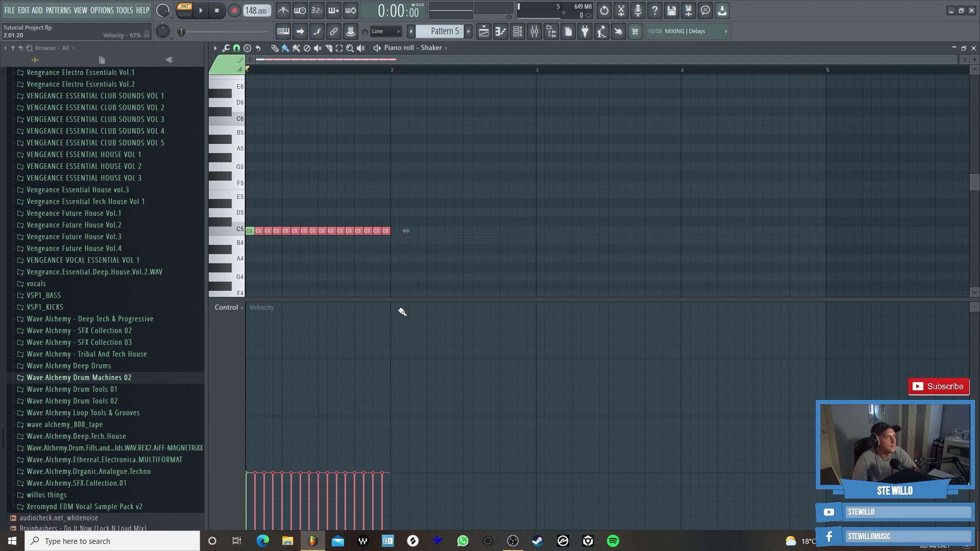
{"action": "key", "text": "ctrl+d"}
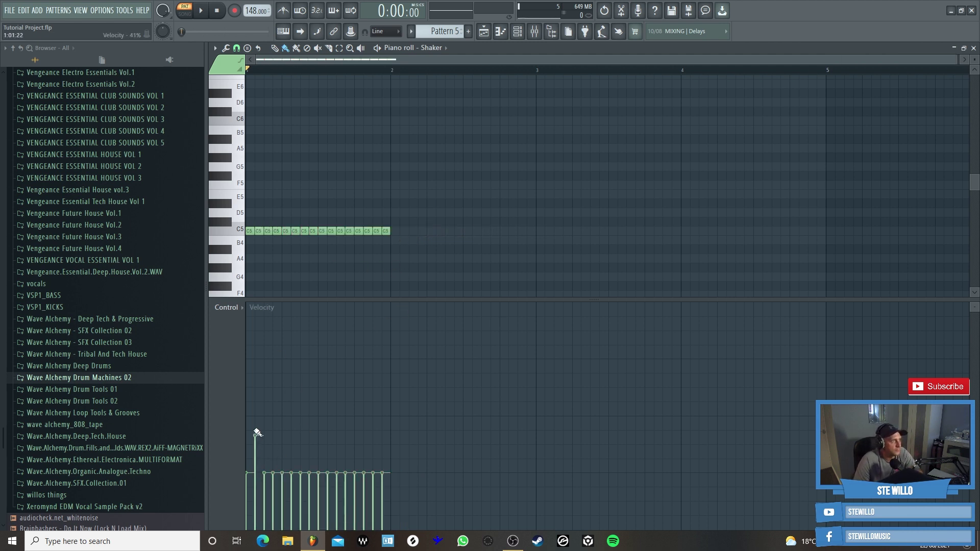
{"action": "left_click", "coordinate": [266, 365]}
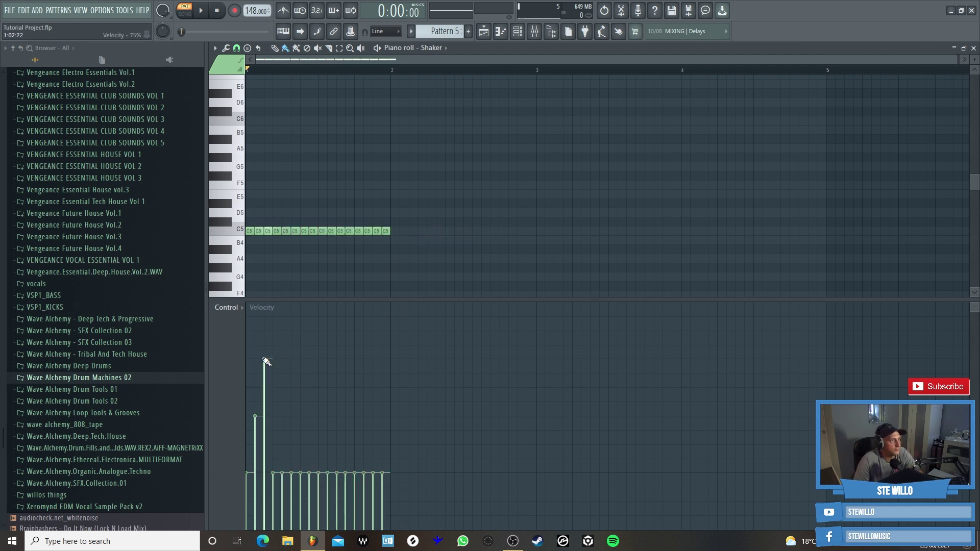
{"action": "left_click", "coordinate": [275, 417]}
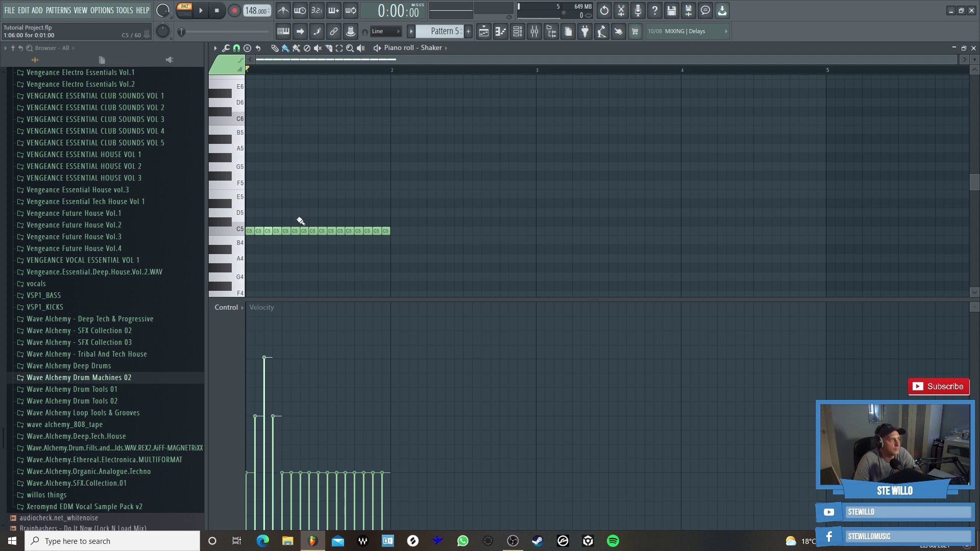
{"action": "left_click_drag", "start_coordinate": [285, 235], "coordinate": [500, 239]}
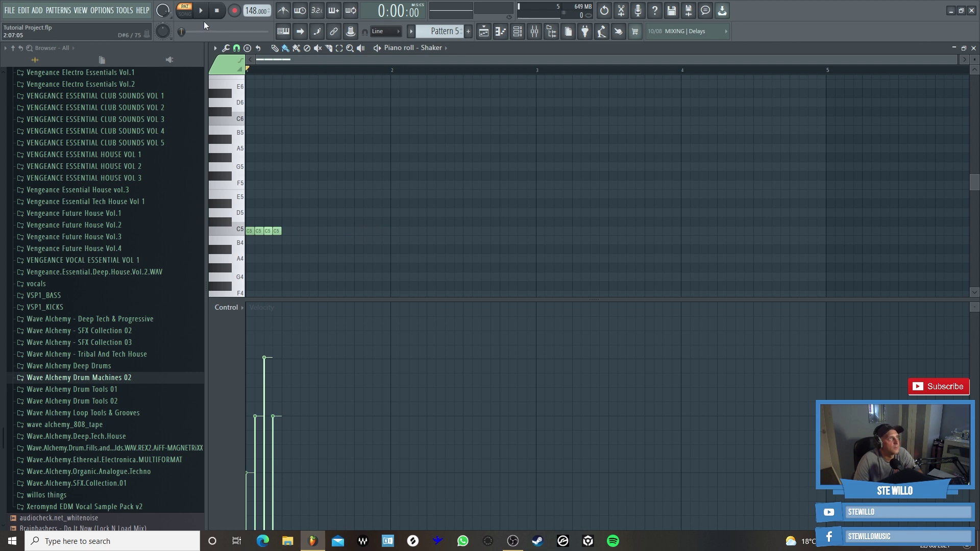
- Copy the four shaker notes right after the originals and play them back
{"action": "left_click", "coordinate": [339, 47]}
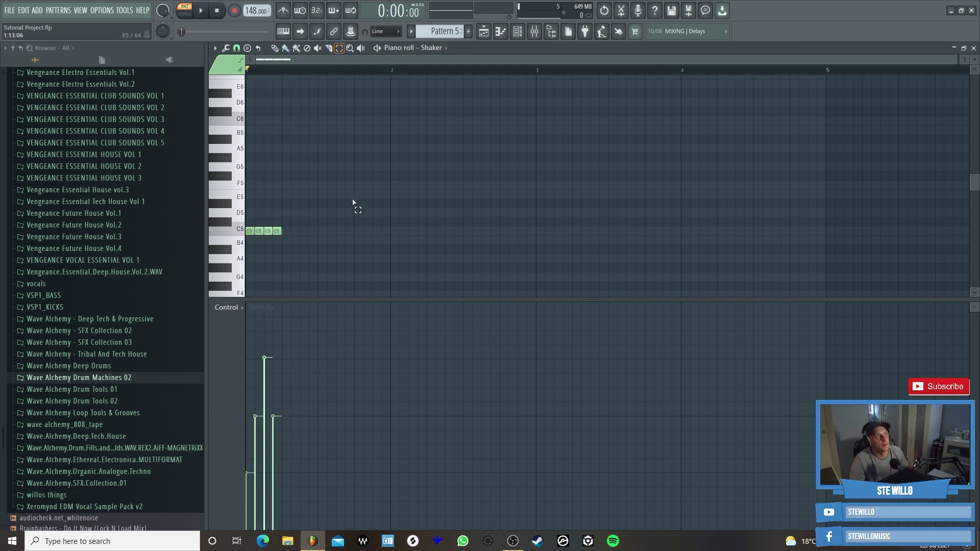
{"action": "key", "text": "ctrl+a"}
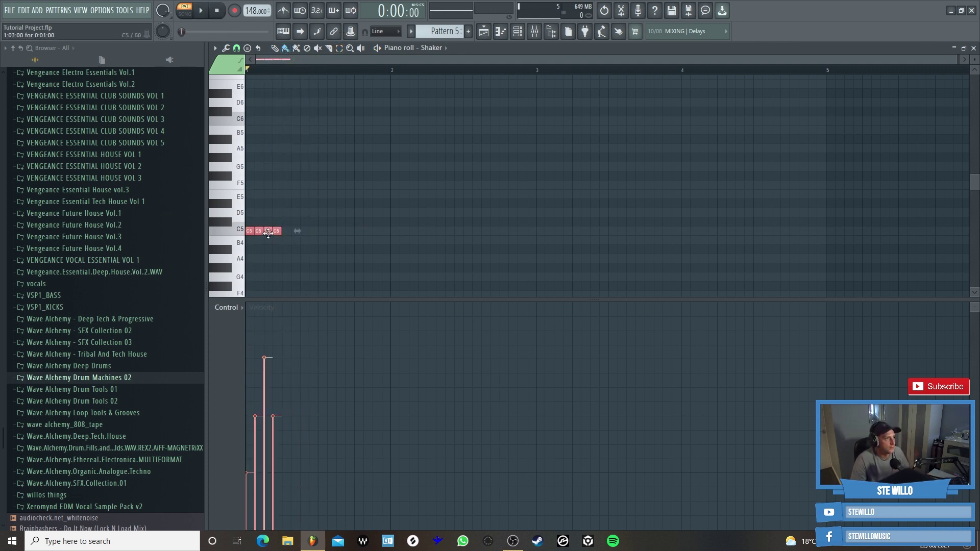
{"action": "left_click_drag", "start_coordinate": [275, 234], "coordinate": [383, 232]}
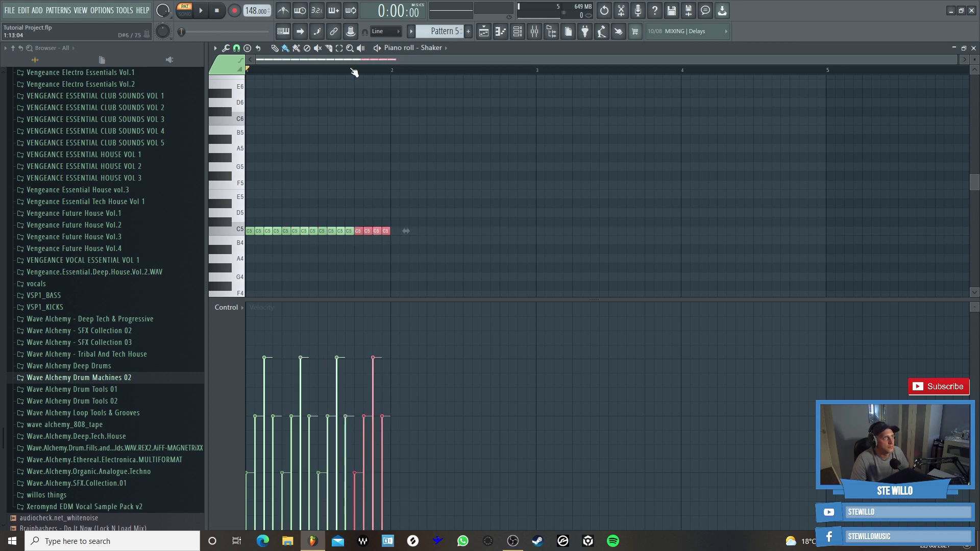
{"action": "left_click", "coordinate": [204, 14]}
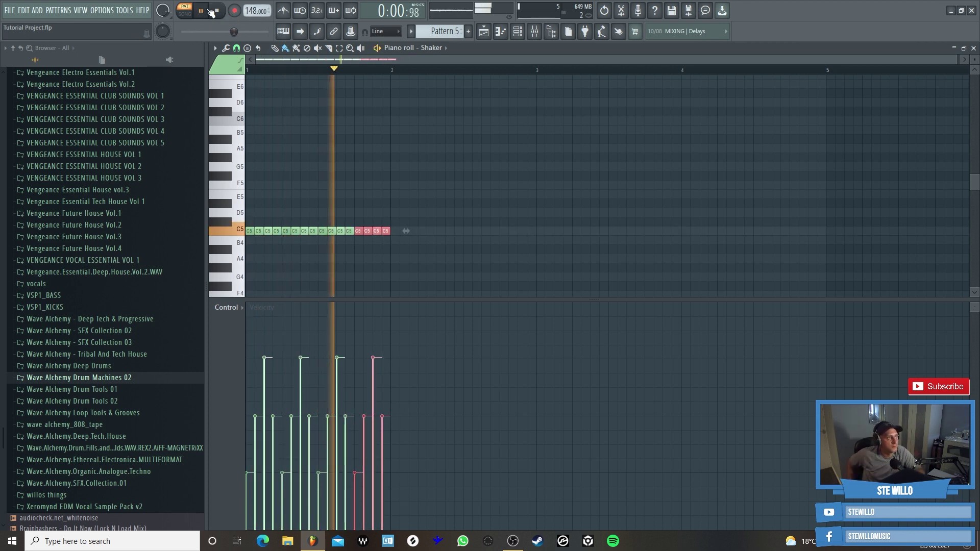
{"action": "left_click", "coordinate": [209, 12]}
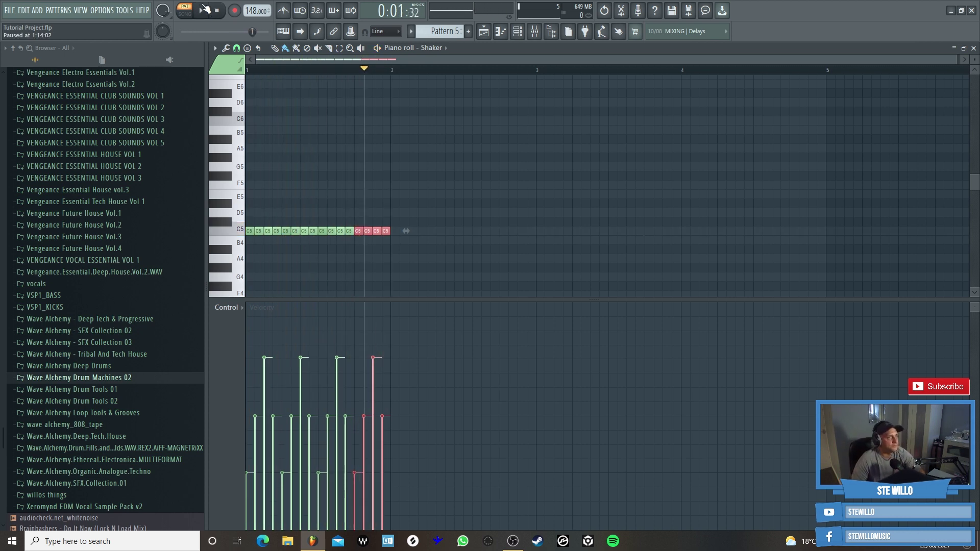
- Duplicate the shaker notes with Ctrl+B to fill four bars and play the result
{"action": "key", "text": "ctrl+a"}
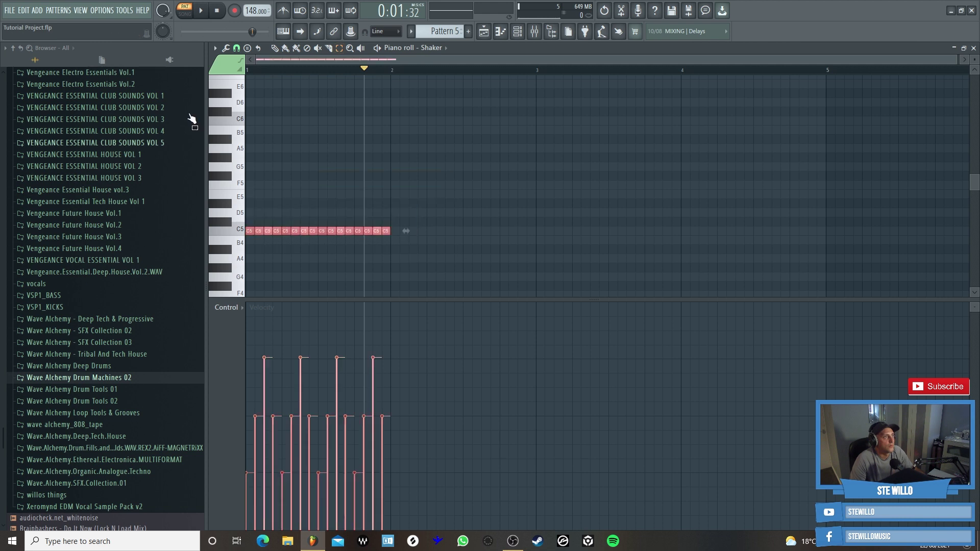
{"action": "left_click", "coordinate": [286, 47]}
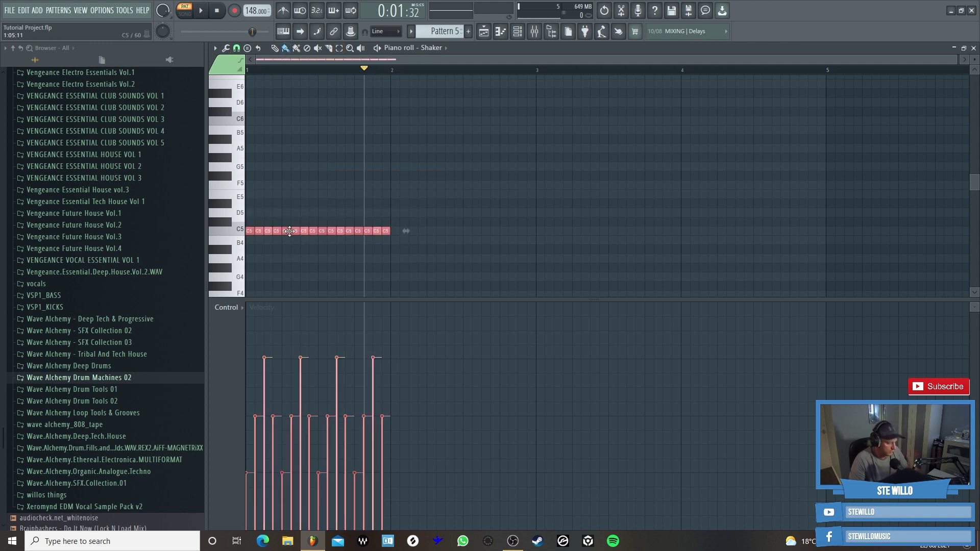
{"action": "key", "text": "ctrl+b"}
{"action": "key", "text": "ctrl+b"}
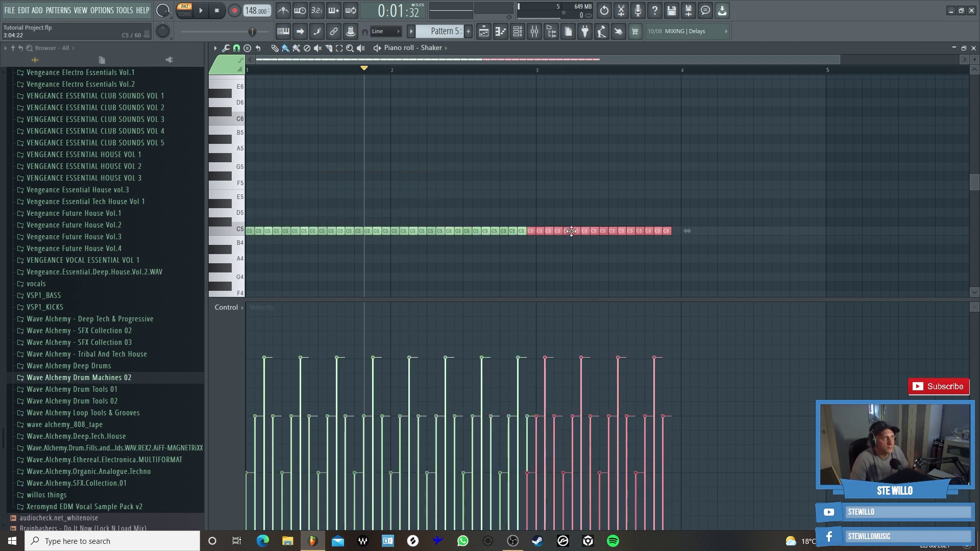
{"action": "mouse_move", "coordinate": [571, 231]}
{"action": "left_mouse_down"}
{"action": "mouse_move", "coordinate": [738, 235]}
{"action": "mouse_move", "coordinate": [713, 238]}
{"action": "left_mouse_up"}
{"action": "right_click", "coordinate": [440, 137]}
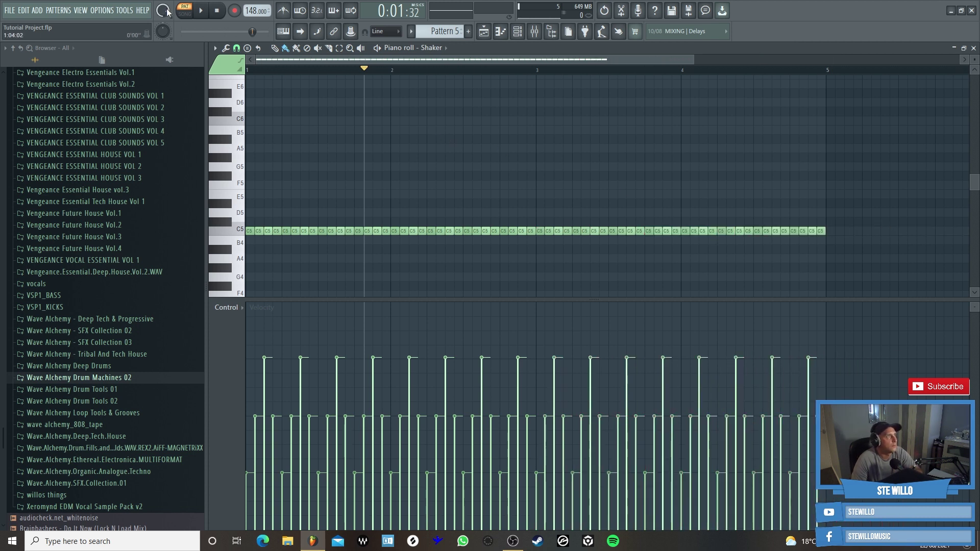
{"action": "left_click", "coordinate": [204, 13]}
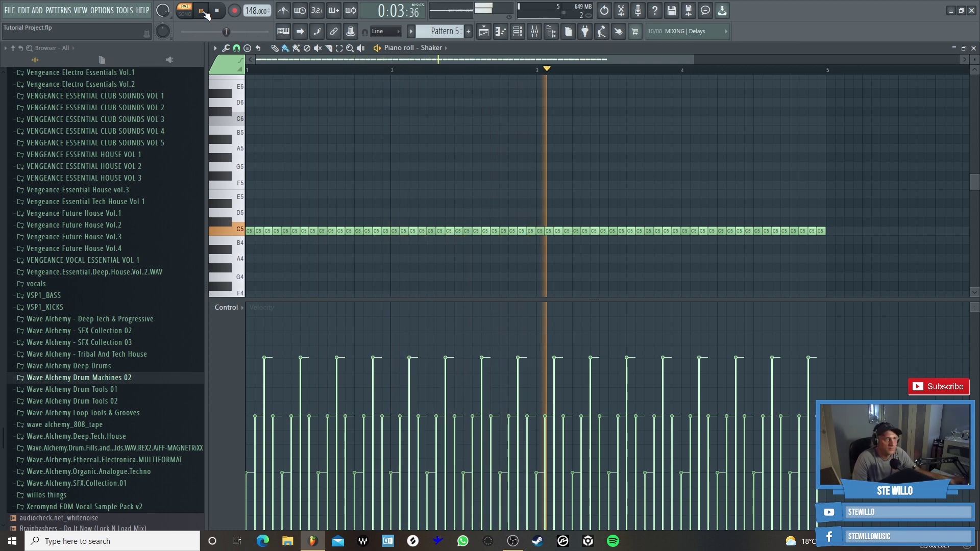
{"action": "left_click", "coordinate": [203, 12]}
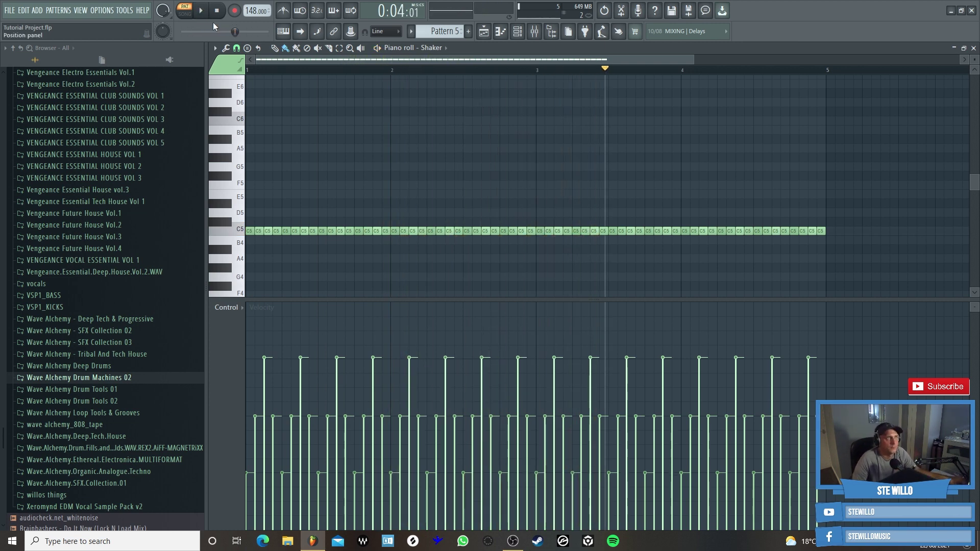
- Open Pattern 6 from the playlist, play it on its own, then return to the playlist
{"action": "left_click", "coordinate": [485, 31]}
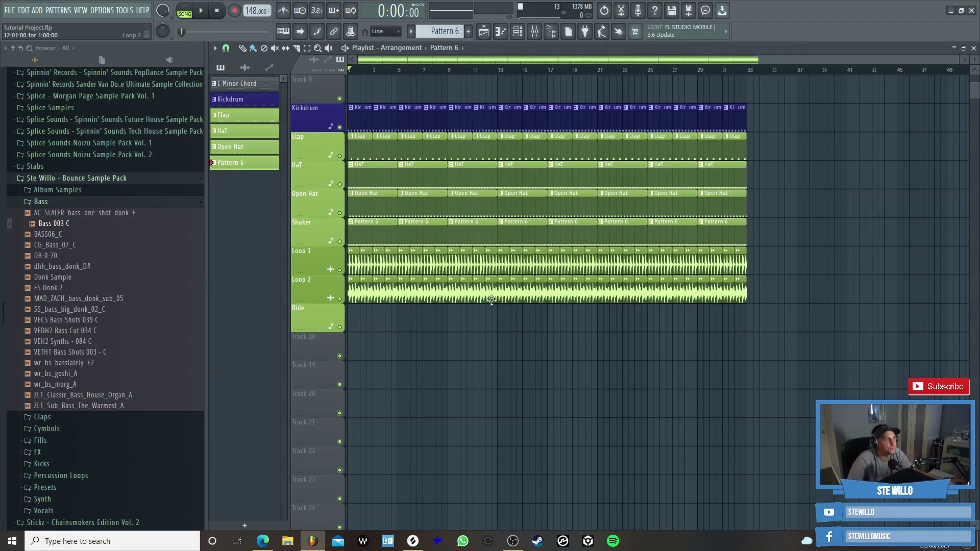
{"action": "double_click", "coordinate": [245, 166]}
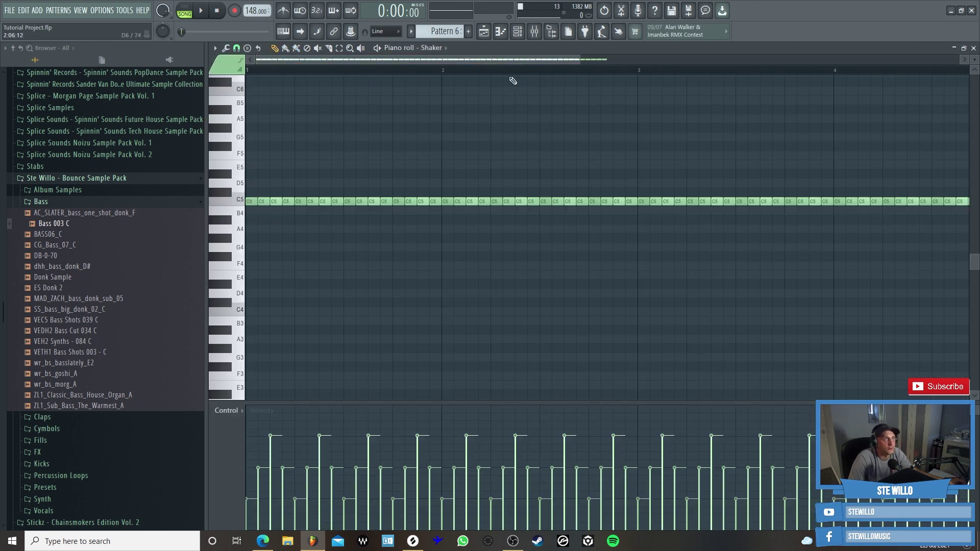
{"action": "left_click_drag", "start_coordinate": [580, 60], "coordinate": [907, 97]}
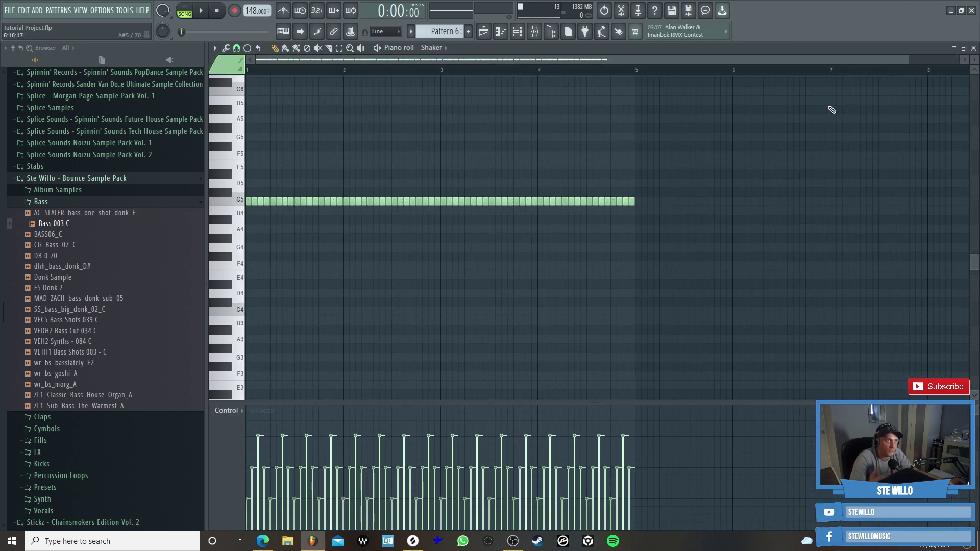
{"action": "left_click", "coordinate": [201, 11]}
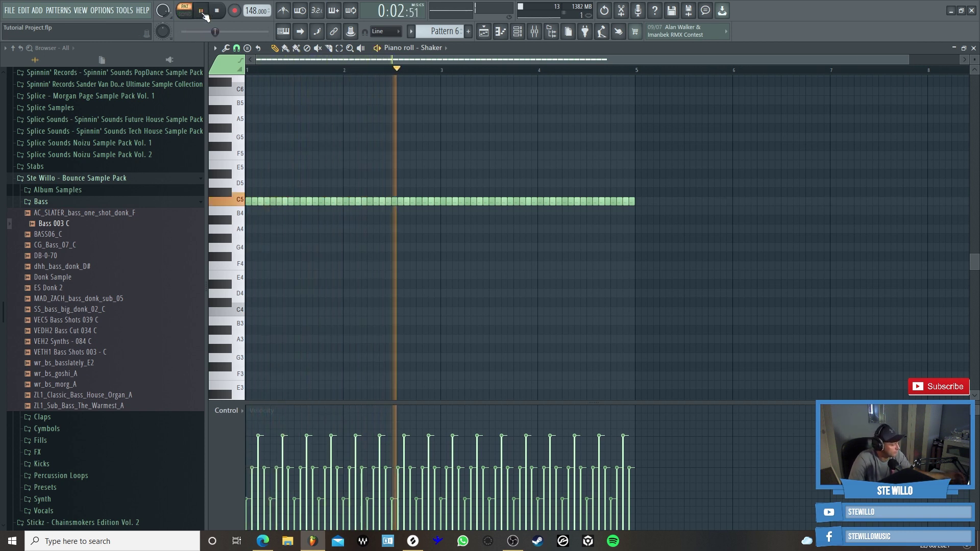
{"action": "left_click", "coordinate": [203, 12]}
{"action": "left_click", "coordinate": [517, 32]}
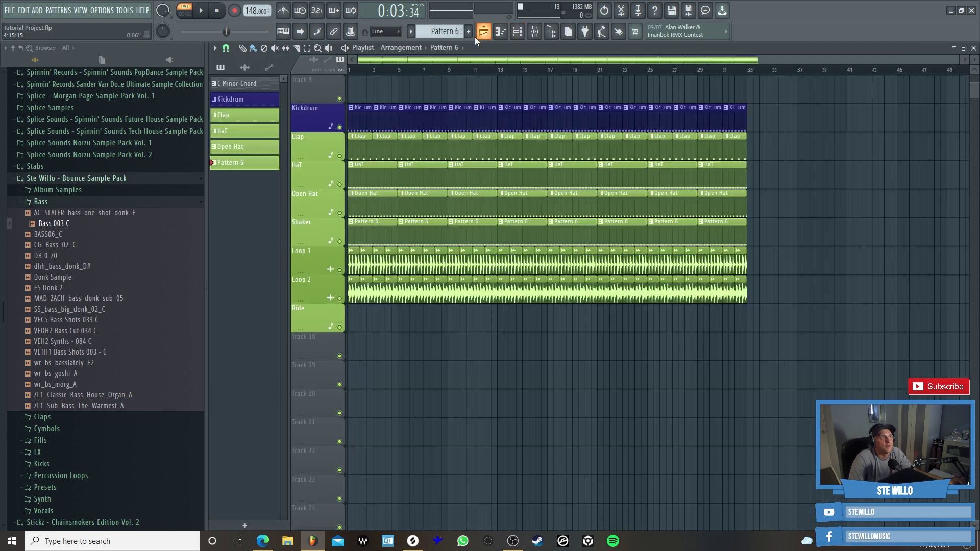
- Rename Pattern 6 to Shaker and HaT to Hat, then open Loop 1's settings
{"action": "right_click", "coordinate": [235, 163]}
{"action": "left_click", "coordinate": [268, 212]}
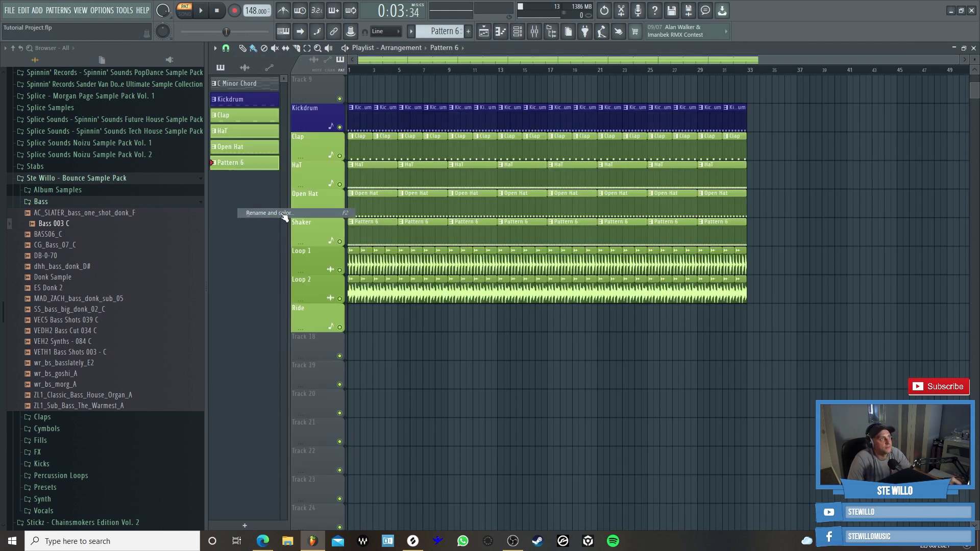
{"action": "type", "text": "Shaker"}
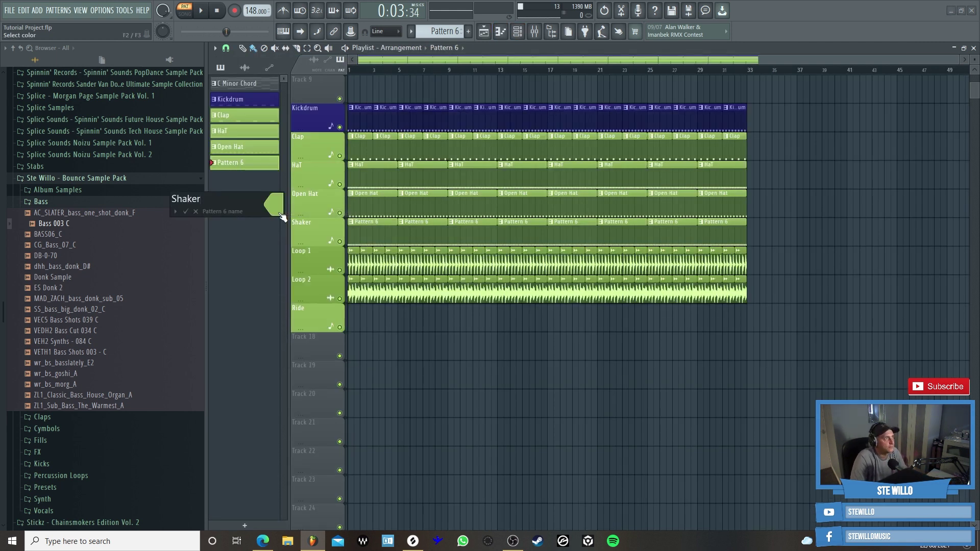
{"action": "left_click", "coordinate": [281, 214]}
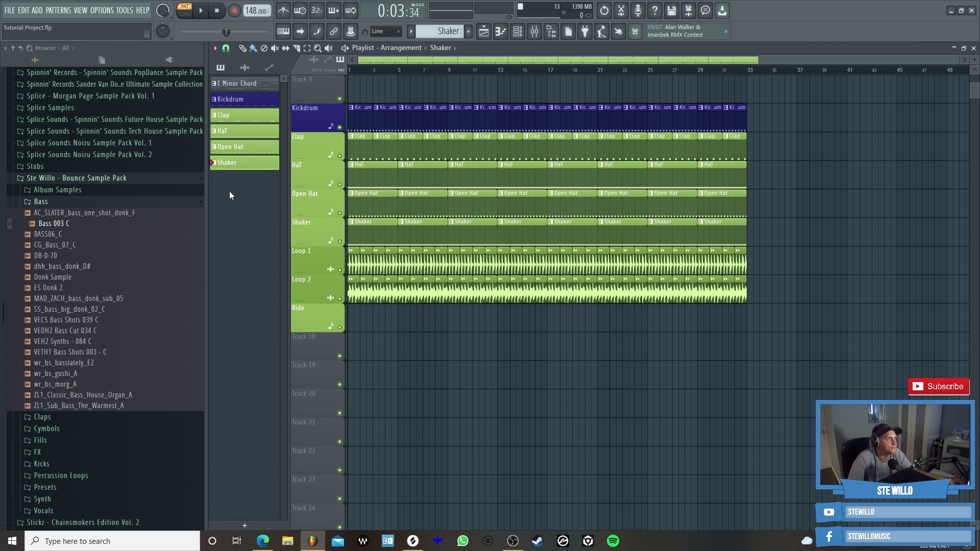
{"action": "right_click", "coordinate": [234, 129]}
{"action": "left_click", "coordinate": [272, 177]}
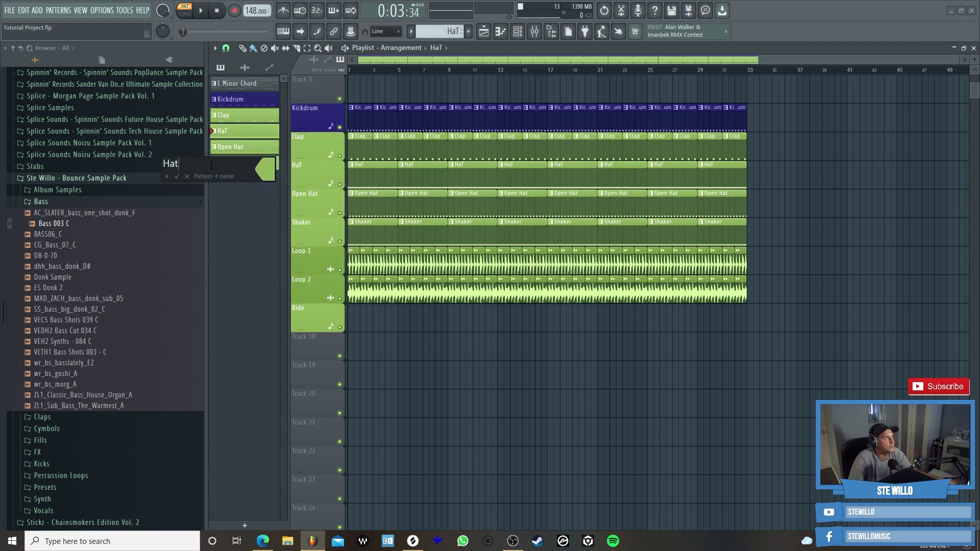
{"action": "key", "text": "Return"}
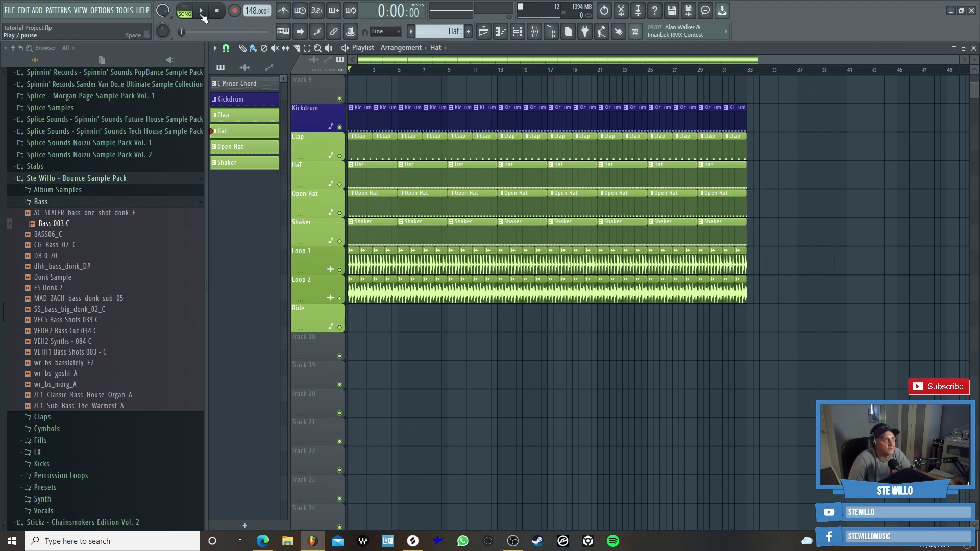
{"action": "left_click", "coordinate": [368, 226]}
{"action": "double_click", "coordinate": [356, 261]}
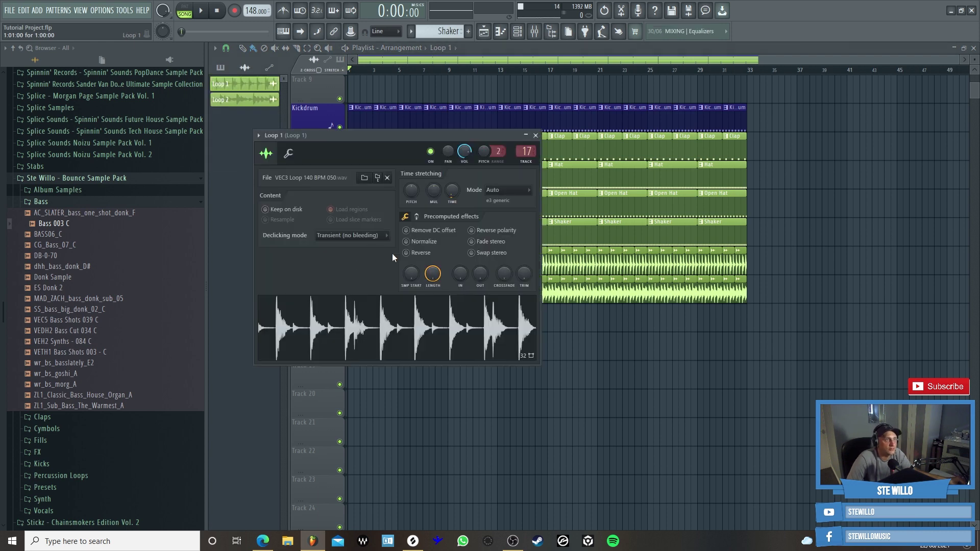
- While the arrangement plays, lower the Loop 1 fader to about 37% (−17 dB), then stop
{"action": "key", "text": "Escape"}
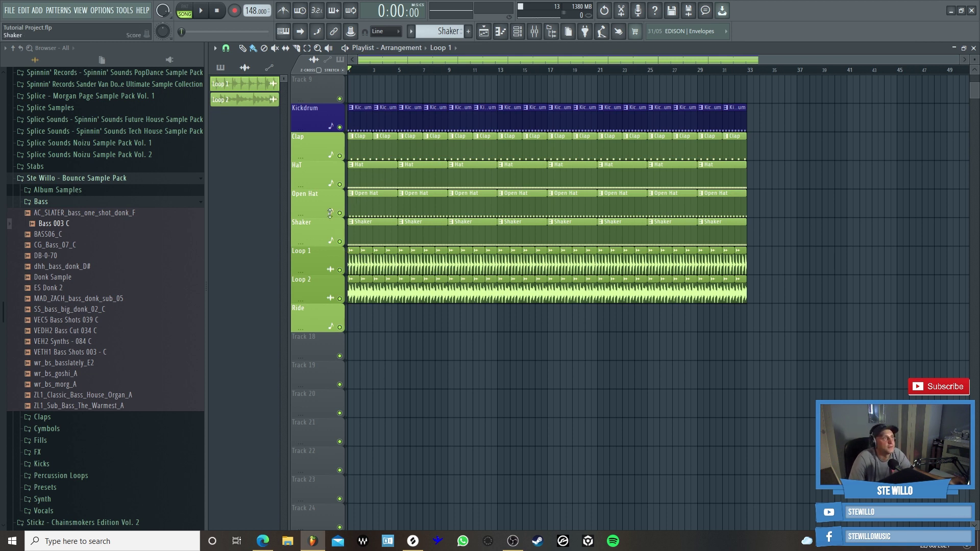
{"action": "left_click", "coordinate": [204, 12]}
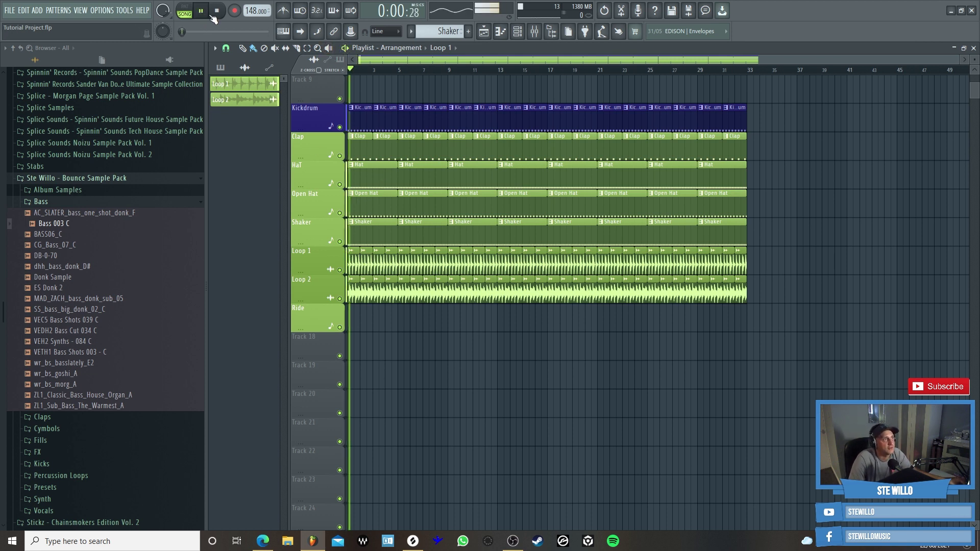
{"action": "left_click", "coordinate": [535, 32]}
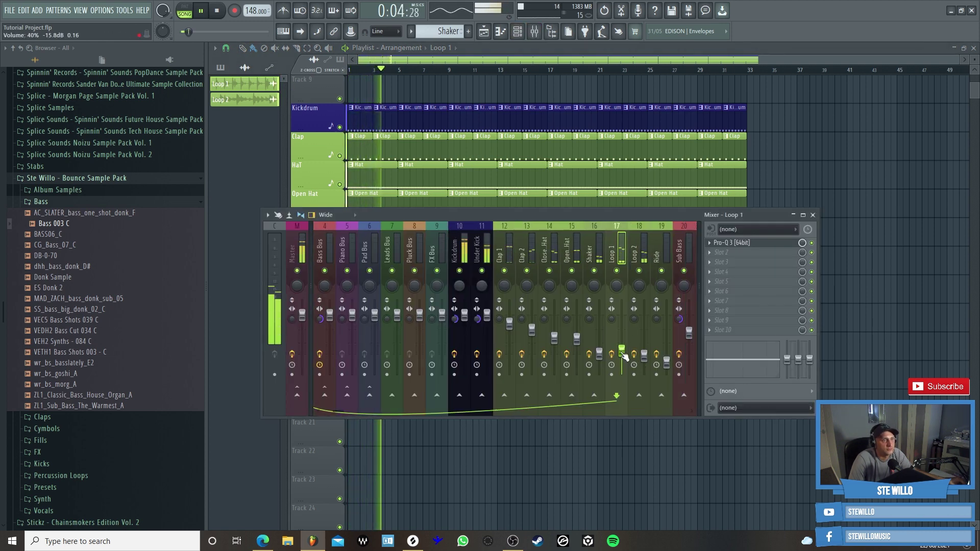
{"action": "left_click_drag", "start_coordinate": [622, 351], "coordinate": [622, 356]}
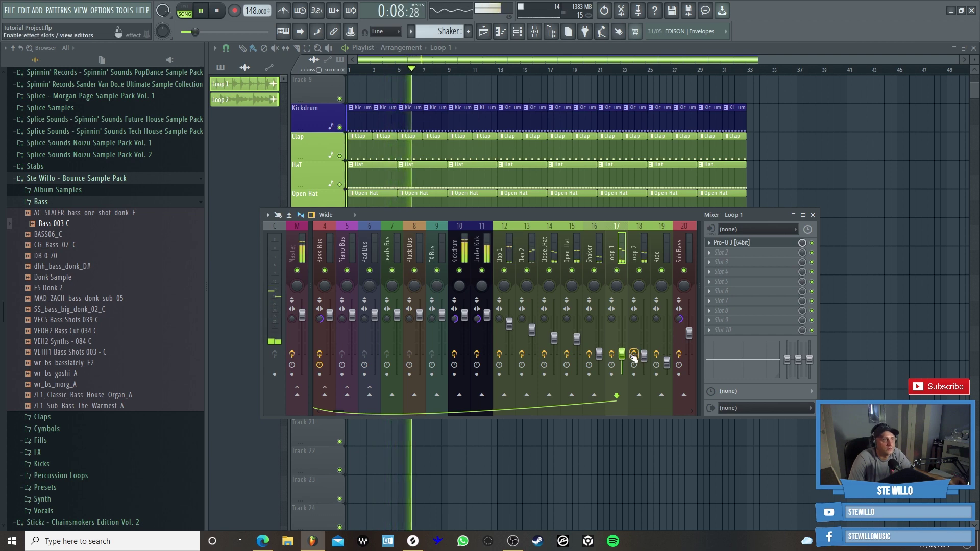
{"action": "left_click", "coordinate": [644, 356]}
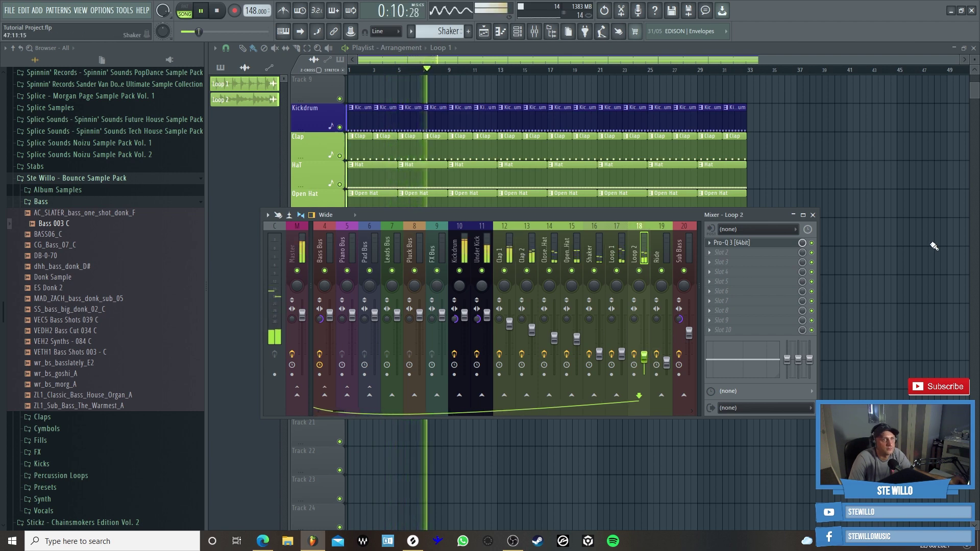
{"action": "key", "text": "F9"}
{"action": "left_click", "coordinate": [218, 10]}
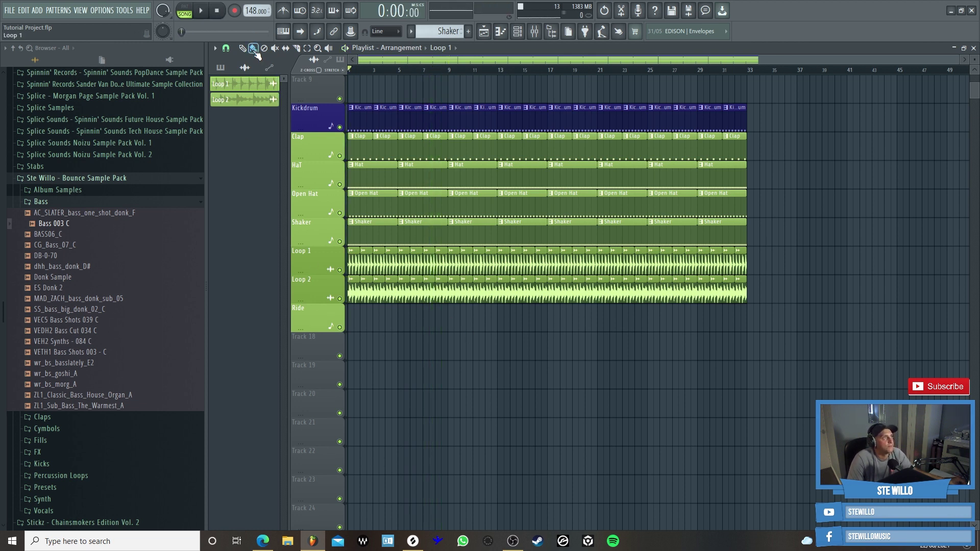
- Show all unsorted channels in the channel rack and locate the ride sample channel
{"action": "left_click", "coordinate": [517, 31]}
{"action": "left_click", "coordinate": [524, 290]}
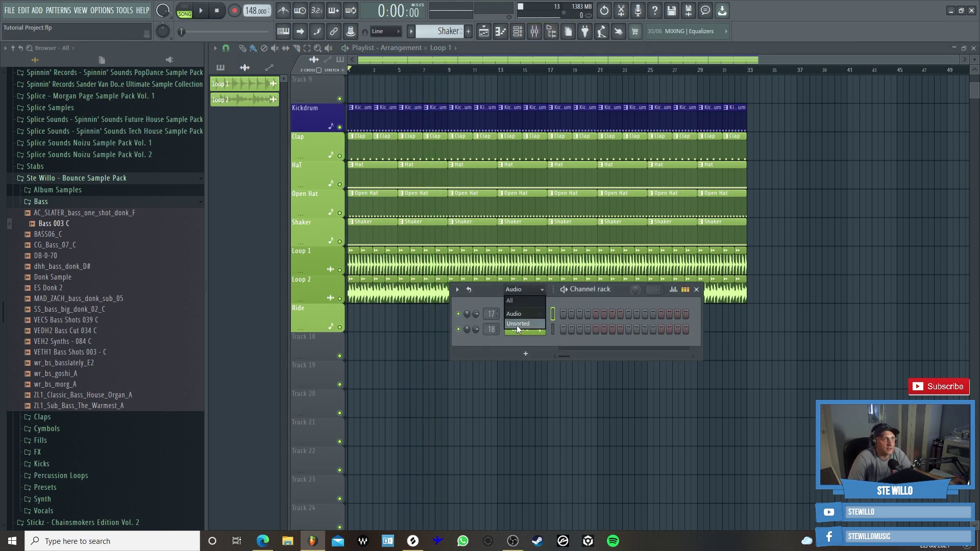
{"action": "left_click", "coordinate": [517, 325]}
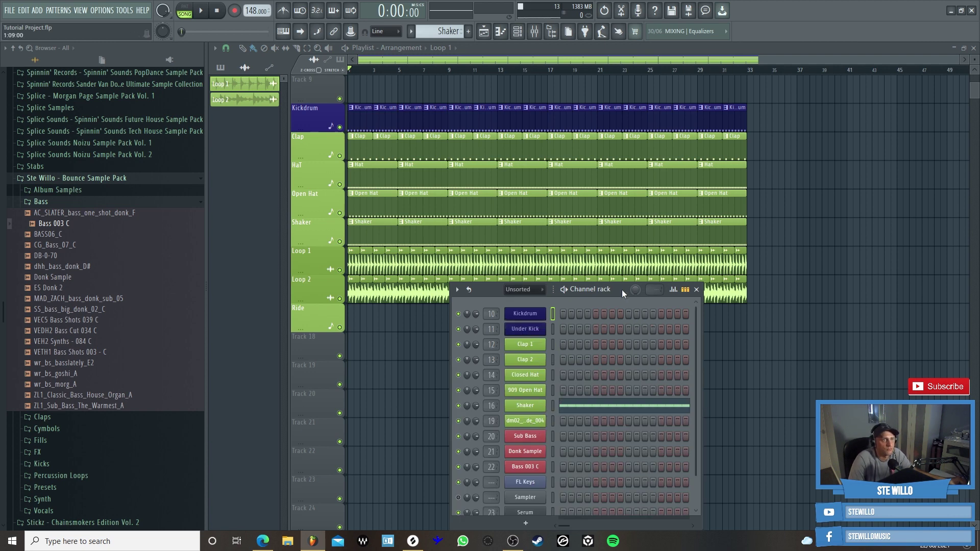
{"action": "left_click_drag", "start_coordinate": [622, 289], "coordinate": [606, 161]}
{"action": "left_click", "coordinate": [509, 294]}
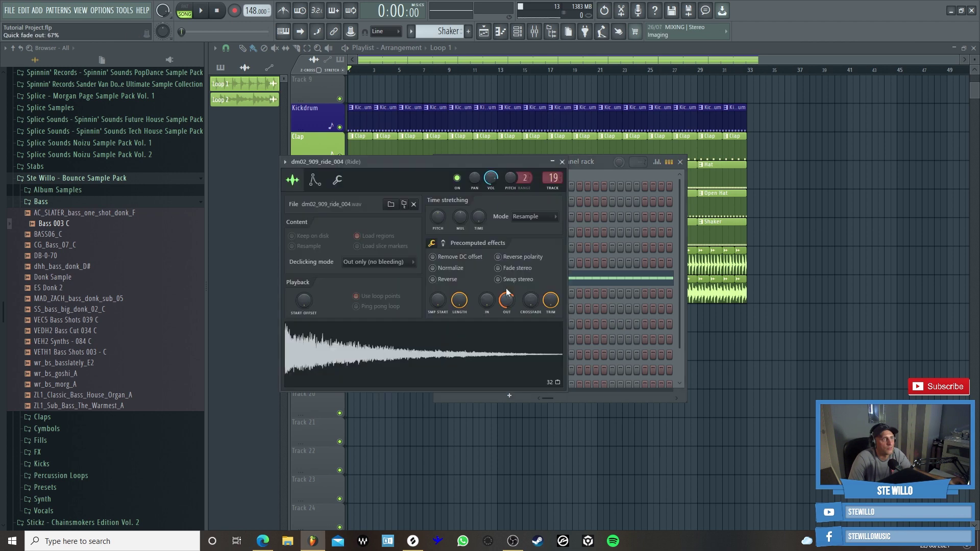
{"action": "key", "text": "Escape"}
- Rename the ride sample channel to Ride
{"action": "right_click", "coordinate": [527, 290]}
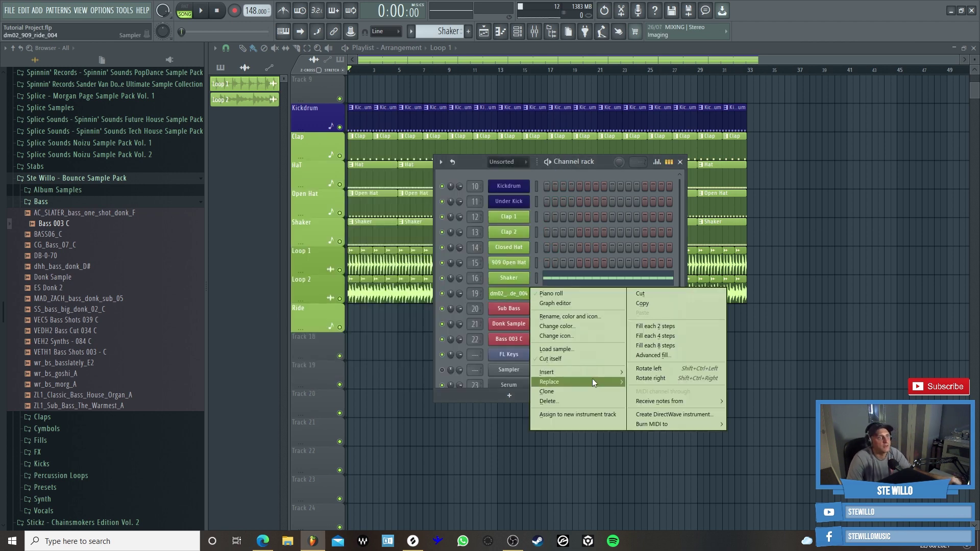
{"action": "left_click", "coordinate": [572, 318]}
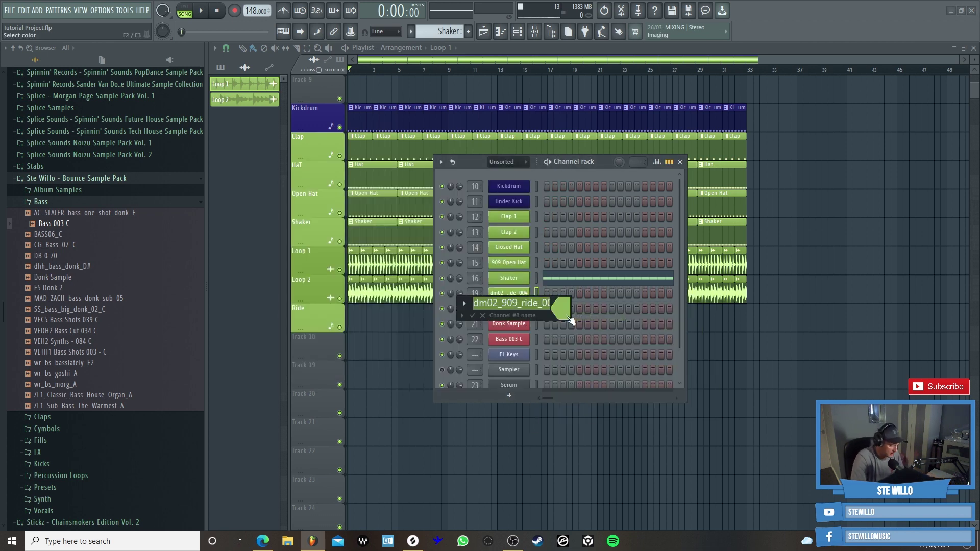
{"action": "type", "text": "Ride"}
{"action": "key", "text": "Return"}
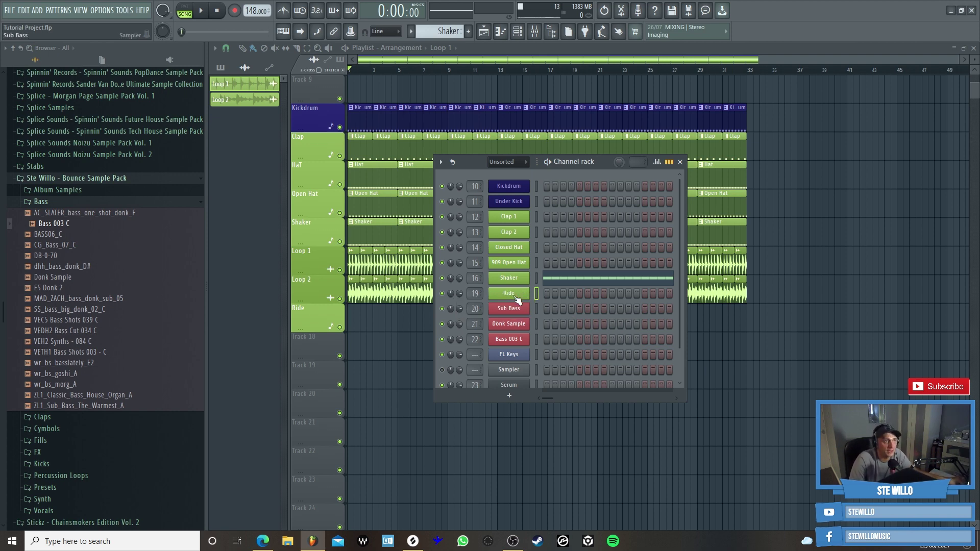
- Collapse the Ste Willo - Bounce Sample Pack folder and show the playlist's pattern list
{"action": "left_click", "coordinate": [98, 178]}
{"action": "scroll", "coordinate": [87, 350], "scroll_direction": "down", "scroll_amount": 10}
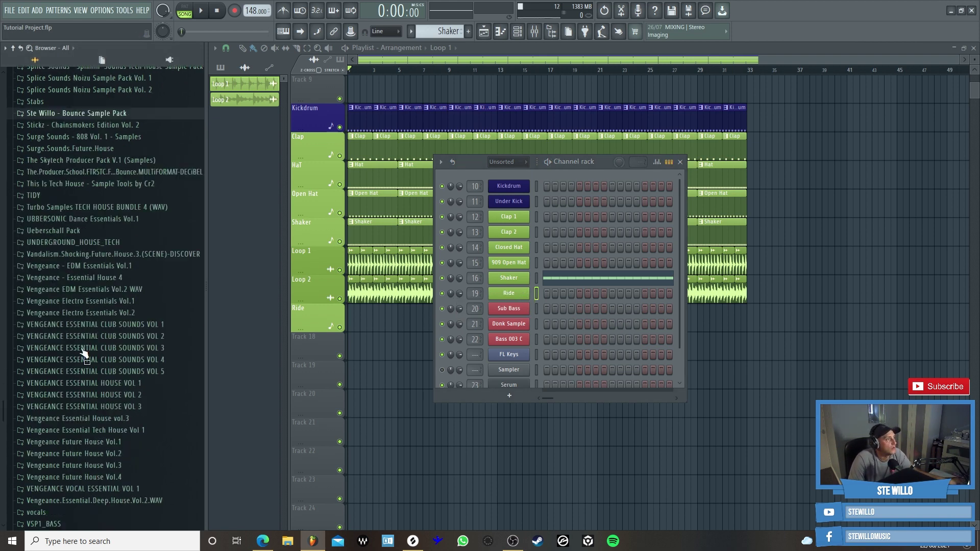
{"action": "scroll", "coordinate": [102, 352], "scroll_direction": "down", "scroll_amount": 7}
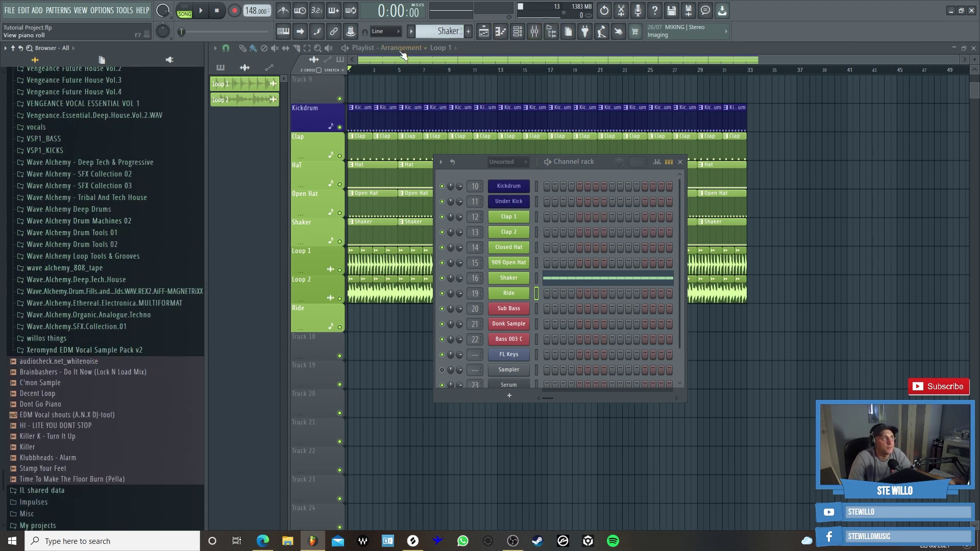
{"action": "left_click", "coordinate": [220, 67]}
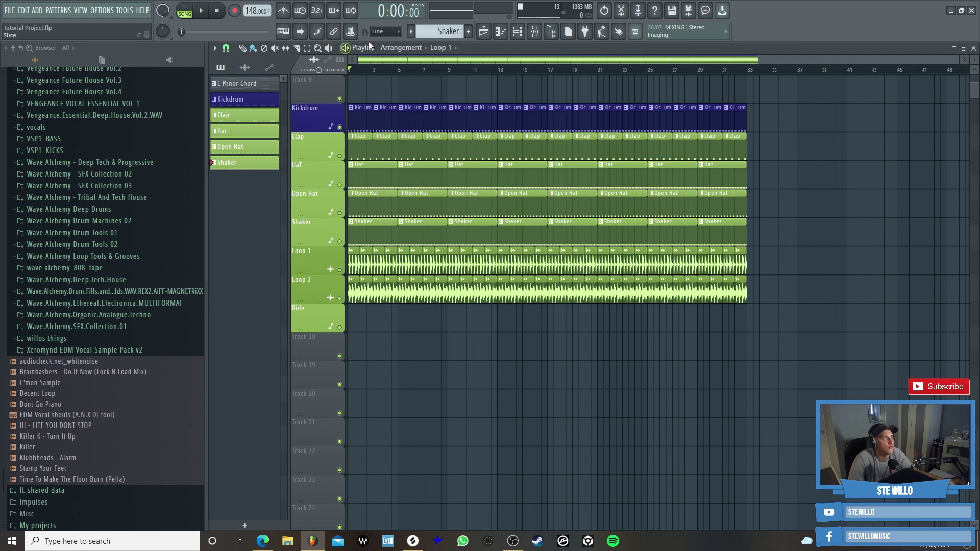
- Name the new Pattern 7 Ride and give it a green colour
{"action": "scroll", "coordinate": [440, 32], "scroll_direction": "down", "scroll_amount": 1}
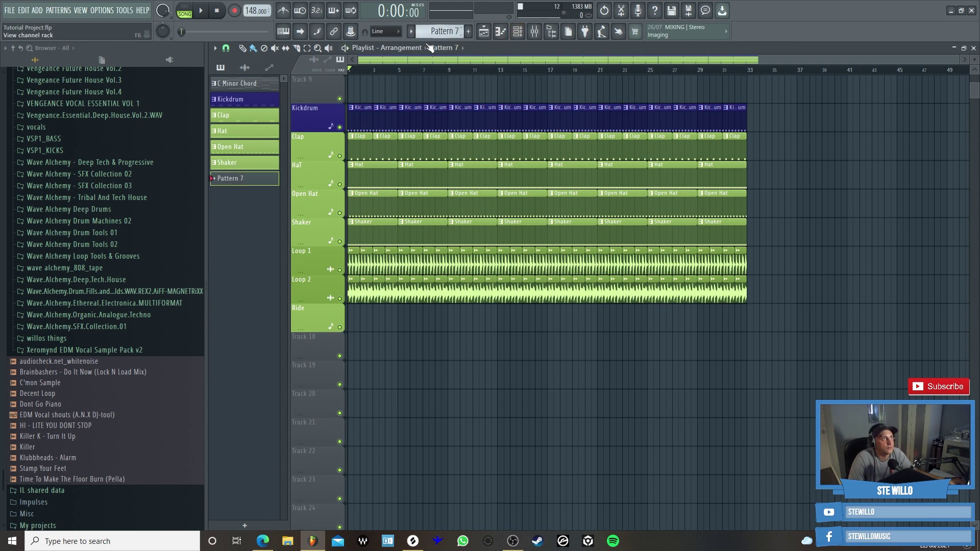
{"action": "right_click", "coordinate": [250, 184]}
{"action": "left_click", "coordinate": [286, 220]}
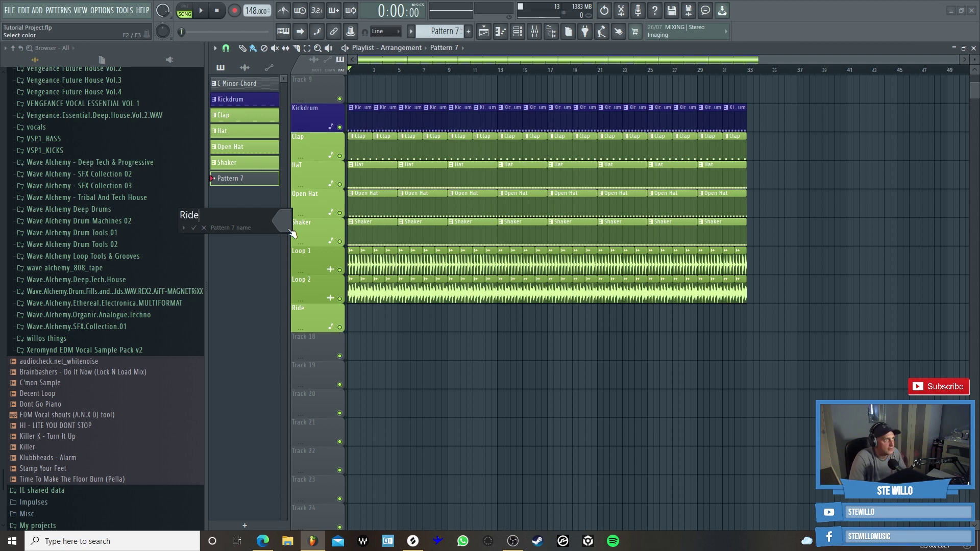
{"action": "type", "text": "Ride"}
{"action": "left_click", "coordinate": [289, 230]}
{"action": "left_click", "coordinate": [313, 254]}
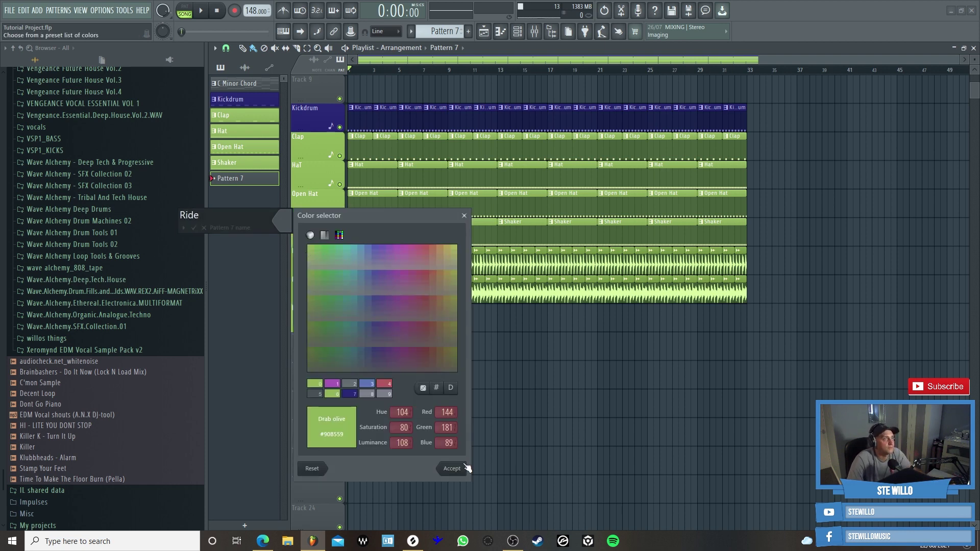
{"action": "left_click", "coordinate": [452, 469]}
{"action": "left_click", "coordinate": [194, 228]}
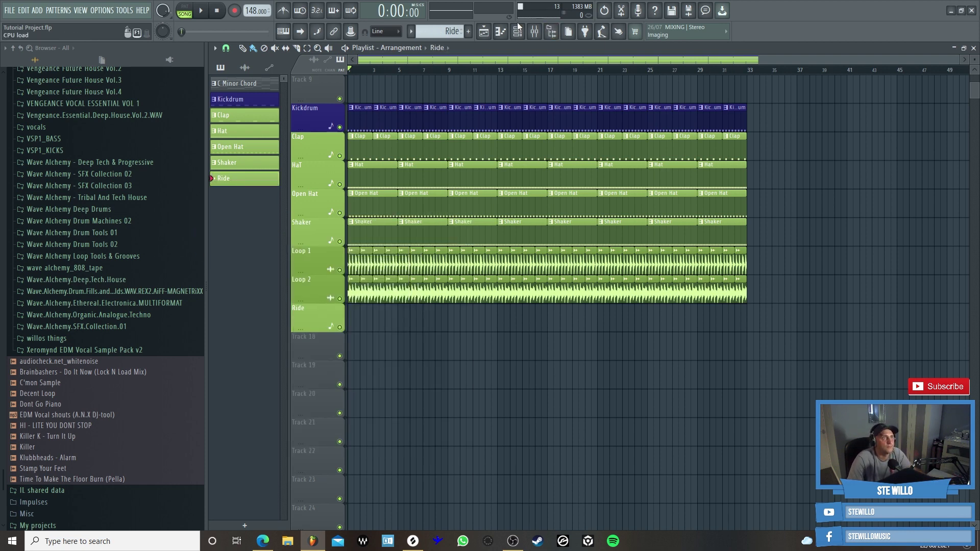
- Pencil four evenly spaced C5 ride notes into bar 1 and audition them
{"action": "left_click", "coordinate": [489, 32]}
{"action": "left_click", "coordinate": [499, 32]}
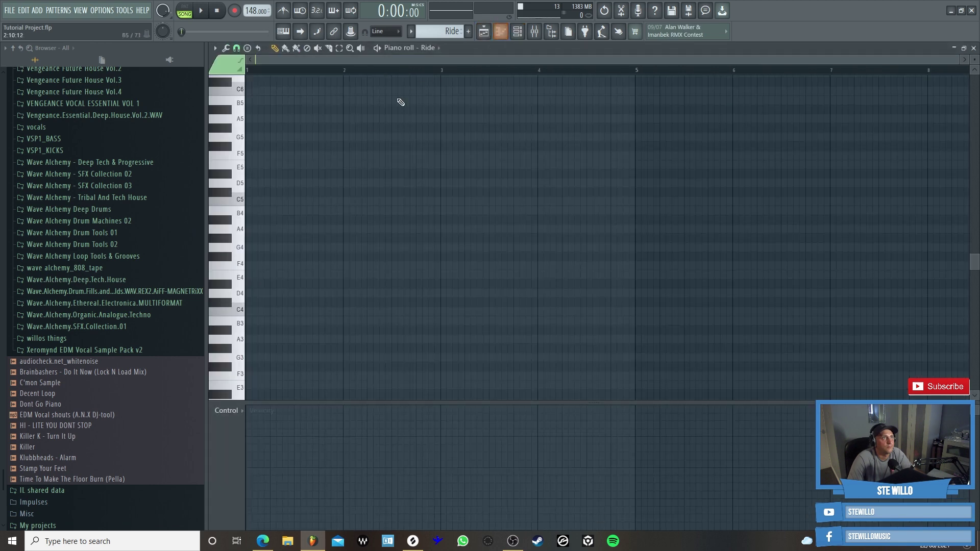
{"action": "left_click", "coordinate": [250, 201]}
{"action": "left_click", "coordinate": [274, 201]}
{"action": "left_click", "coordinate": [298, 201]}
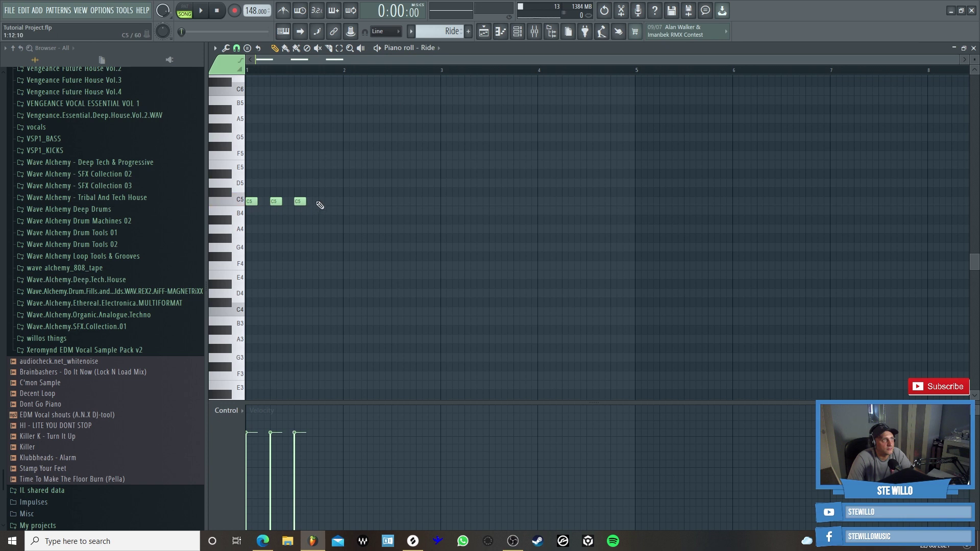
{"action": "left_click", "coordinate": [323, 201]}
{"action": "left_click", "coordinate": [201, 12]}
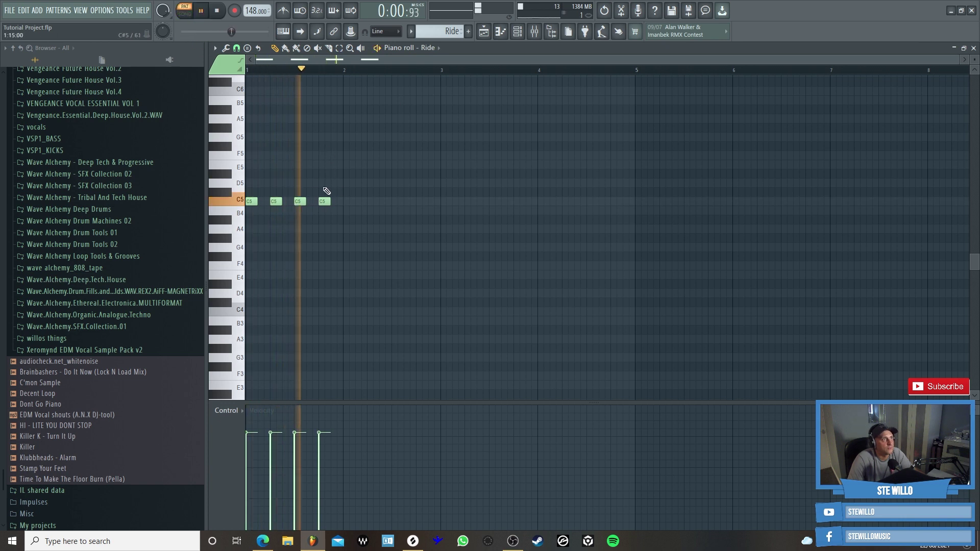
{"action": "left_click", "coordinate": [203, 13]}
- Add four more C5 ride notes to complete eight evenly spaced hits
{"action": "left_click", "coordinate": [349, 202]}
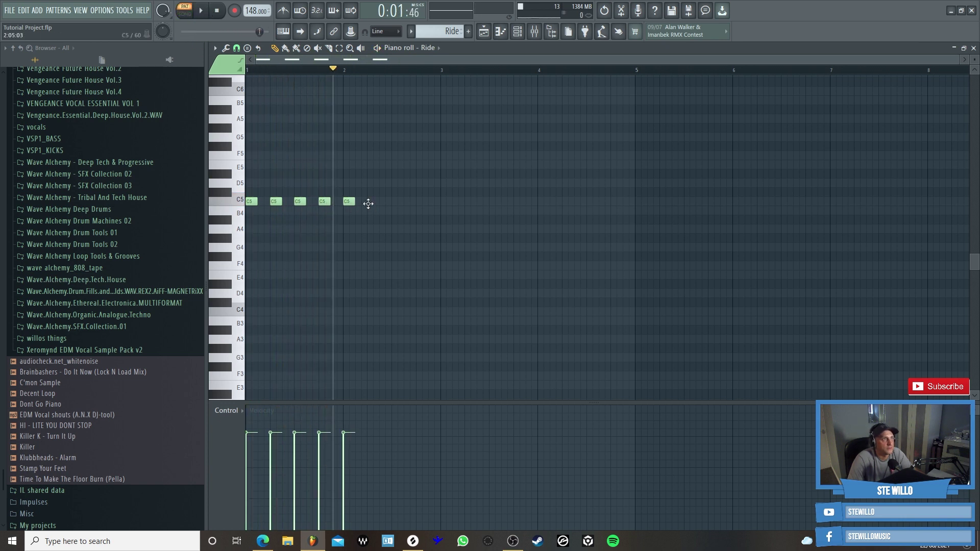
{"action": "left_click", "coordinate": [372, 201]}
{"action": "left_click", "coordinate": [397, 201]}
{"action": "left_click", "coordinate": [421, 201]}
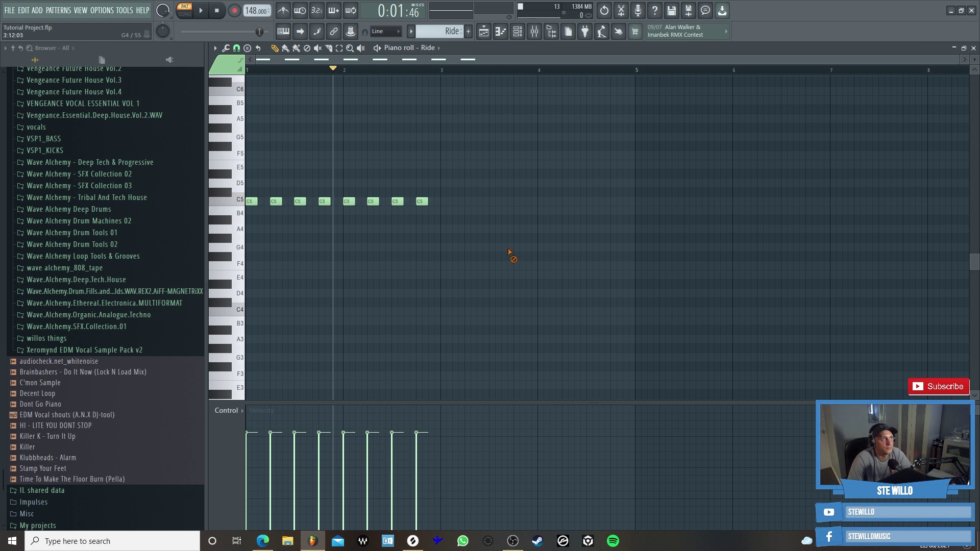
{"action": "left_click", "coordinate": [484, 31]}
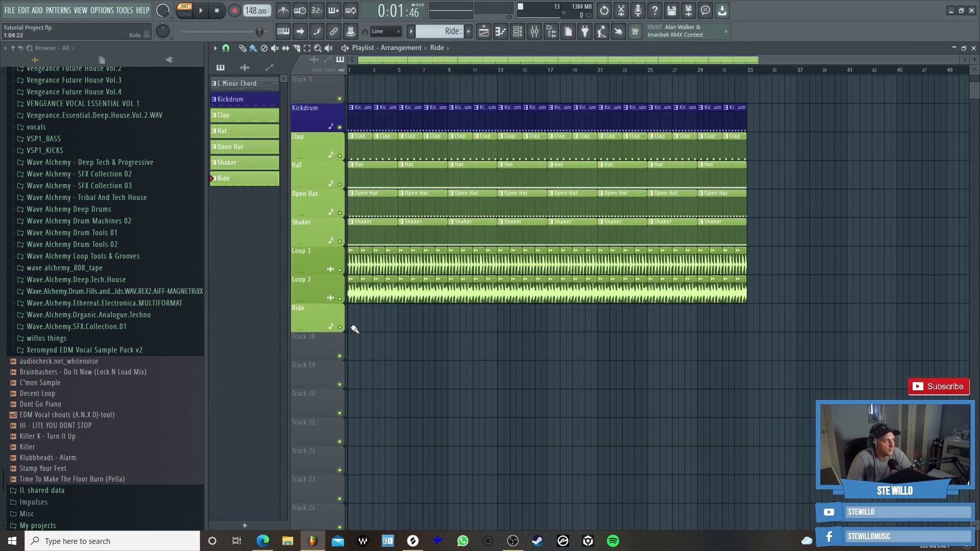
- Paint Ride clips along the Ride track to bar 33 and play in Song mode
{"action": "left_click_drag", "start_coordinate": [355, 330], "coordinate": [741, 350]}
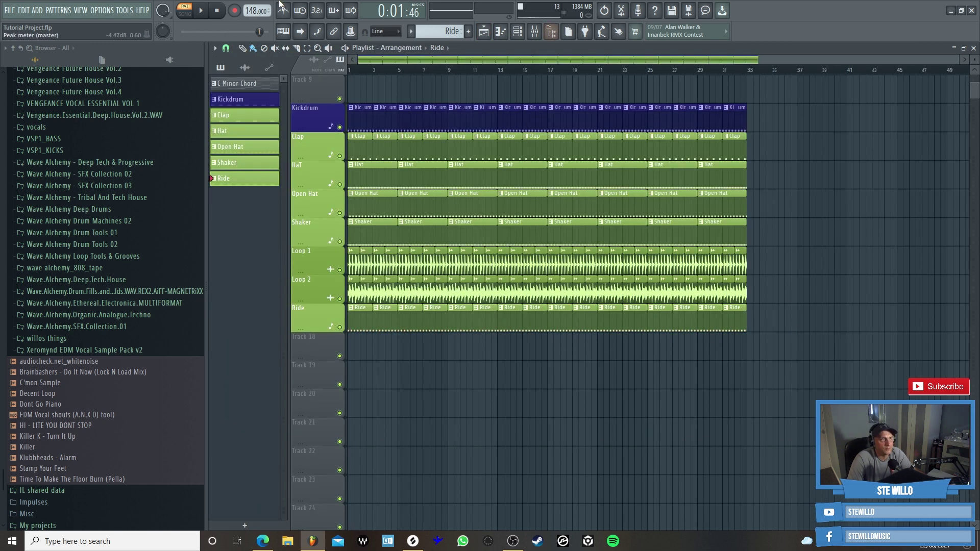
{"action": "left_click", "coordinate": [184, 13]}
{"action": "key", "text": "space"}
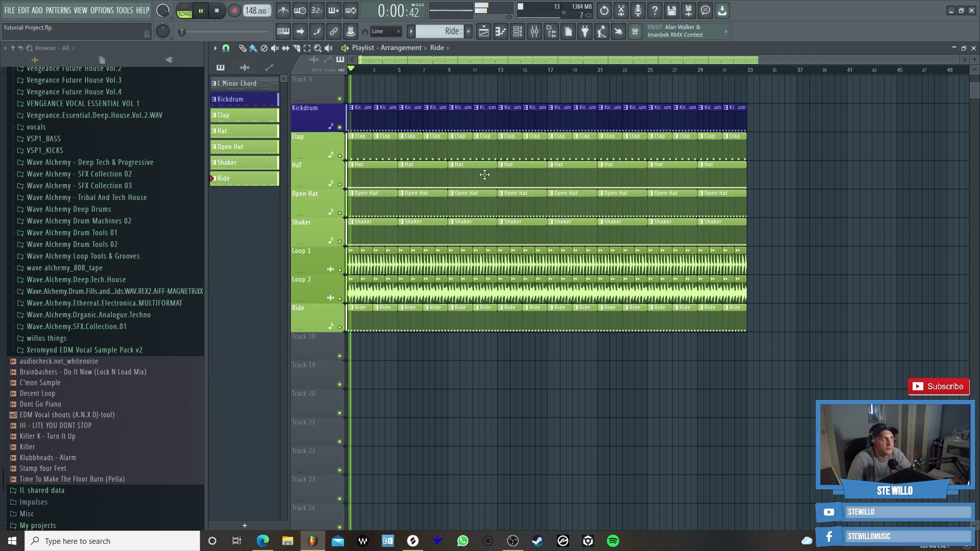
- Lower the Ride mixer fader to about 19%, then stop playback
{"action": "left_click", "coordinate": [535, 31]}
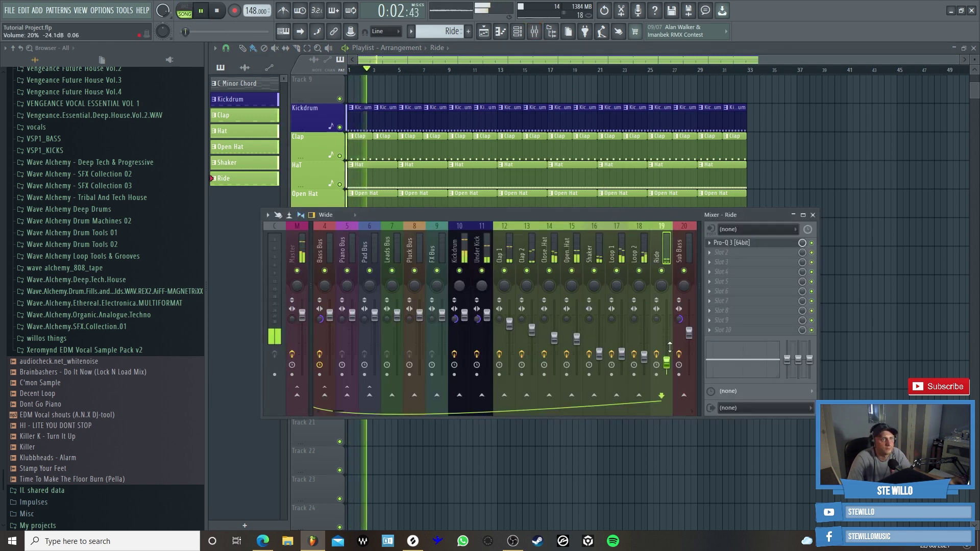
{"action": "left_click_drag", "start_coordinate": [668, 367], "coordinate": [669, 369]}
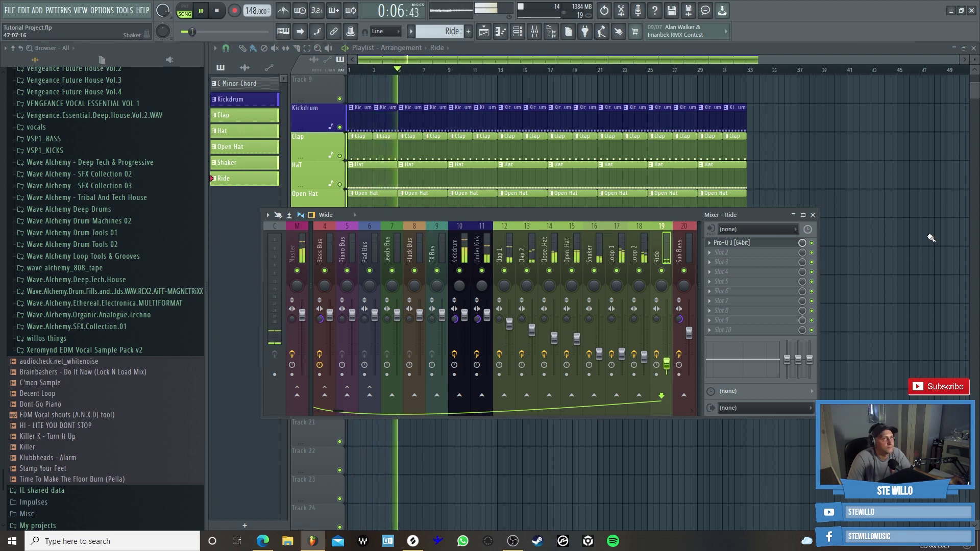
{"action": "left_click", "coordinate": [813, 215]}
{"action": "key", "text": "space"}
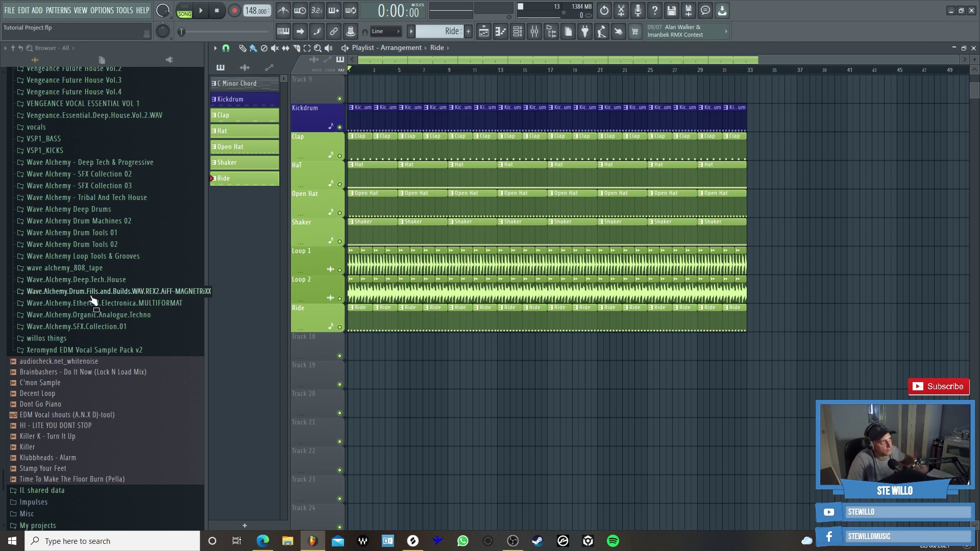
{"action": "scroll", "coordinate": [92, 299], "scroll_direction": "up", "scroll_amount": 10}
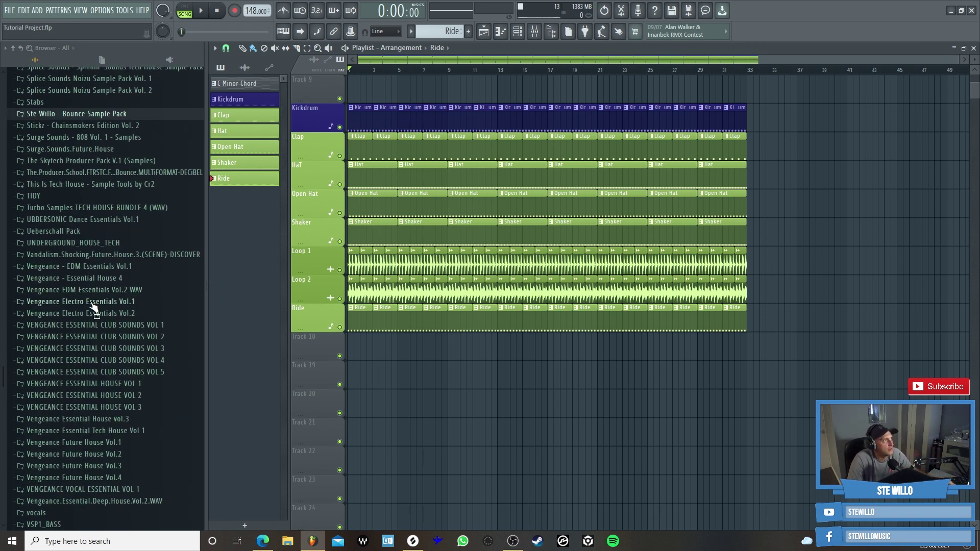
- Preview VEC2 Cymbals Crash 12 from Cymbols > Crash and drag it into the channel rack
{"action": "scroll", "coordinate": [93, 308], "scroll_direction": "up", "scroll_amount": 2}
{"action": "left_click", "coordinate": [102, 180]}
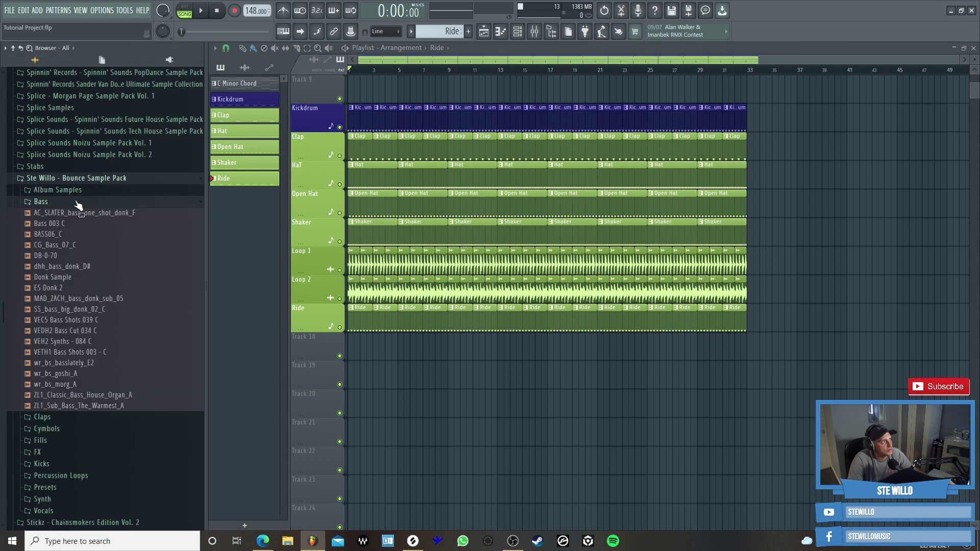
{"action": "left_click", "coordinate": [83, 201]}
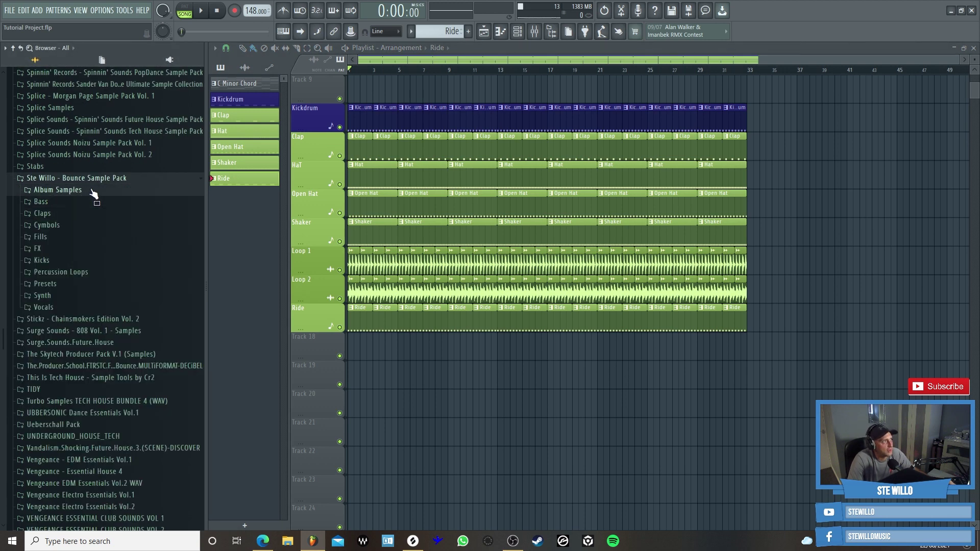
{"action": "left_click", "coordinate": [91, 191]}
{"action": "scroll", "coordinate": [84, 238], "scroll_direction": "up", "scroll_amount": 6}
{"action": "left_click", "coordinate": [87, 266]}
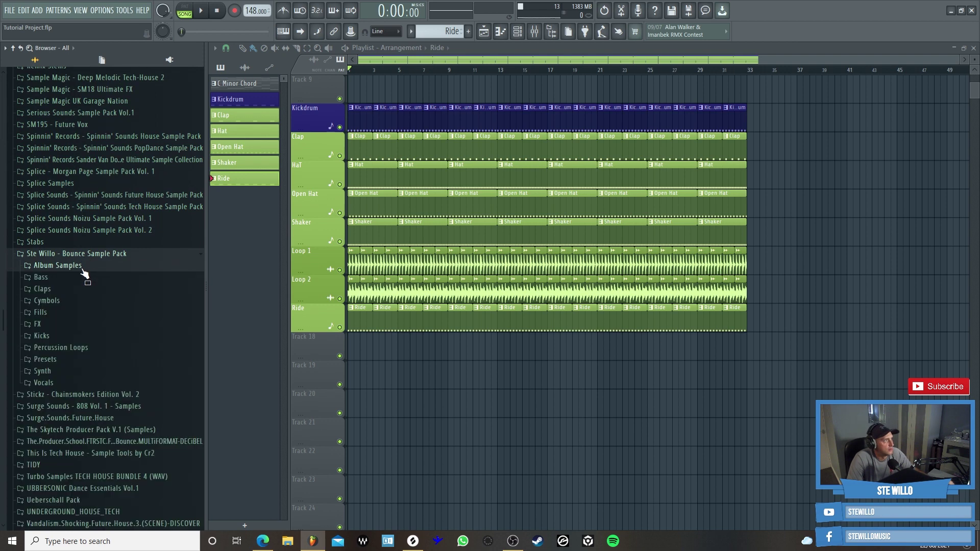
{"action": "left_click", "coordinate": [86, 301]}
{"action": "left_click", "coordinate": [82, 313]}
{"action": "left_click", "coordinate": [91, 325]}
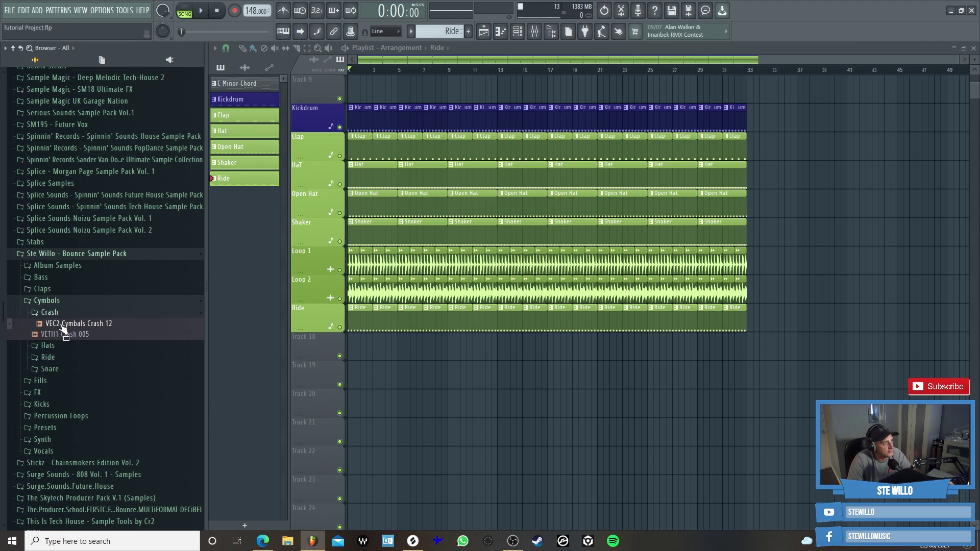
{"action": "key", "text": "F6"}
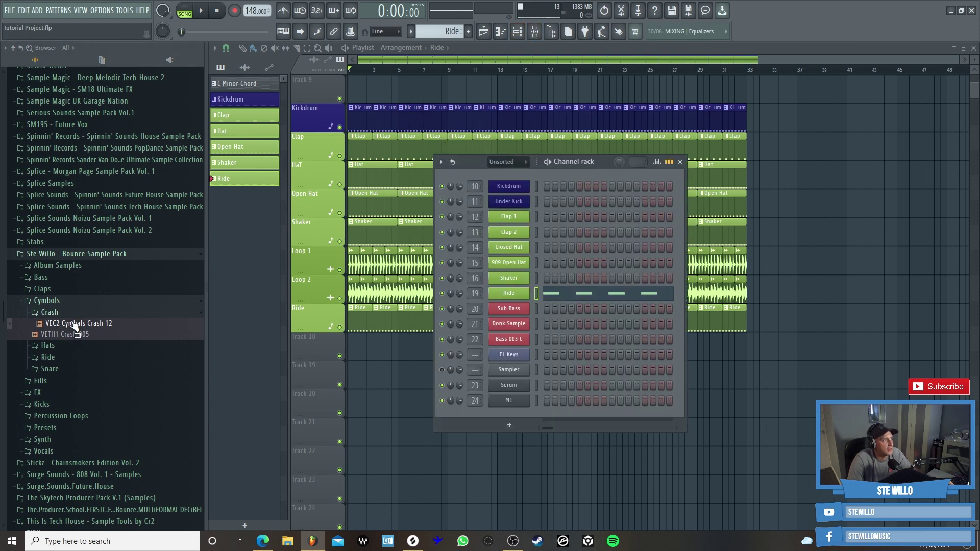
{"action": "left_click_drag", "start_coordinate": [93, 329], "coordinate": [501, 302]}
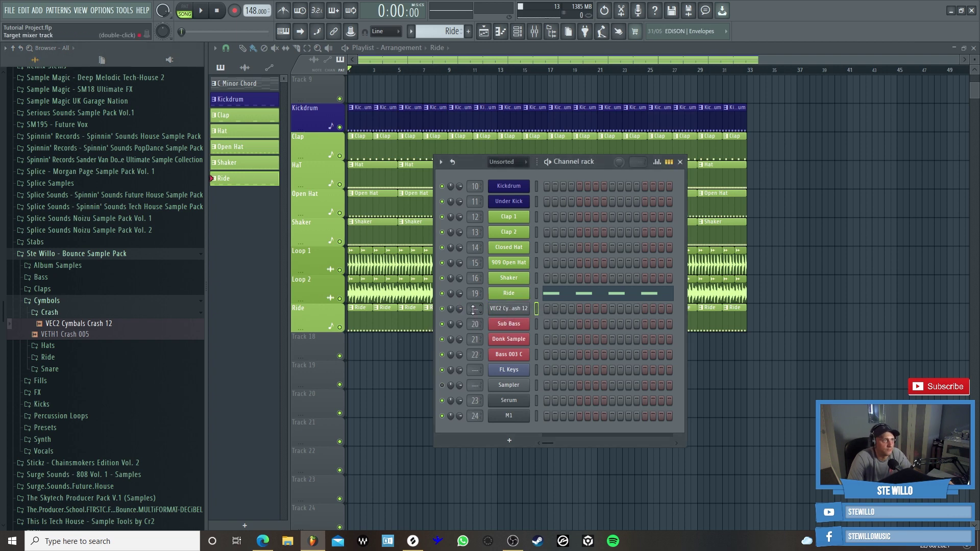
- Name mixer insert 25 'Crash' and colour it green
{"action": "double_click", "coordinate": [473, 310]}
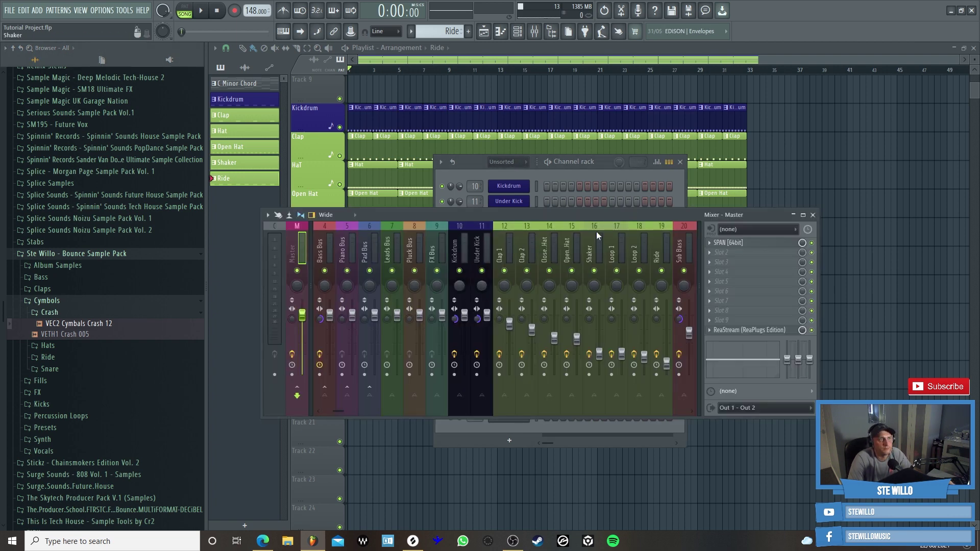
{"action": "scroll", "coordinate": [596, 235], "scroll_direction": "down", "scroll_amount": 3}
{"action": "right_click", "coordinate": [596, 253]}
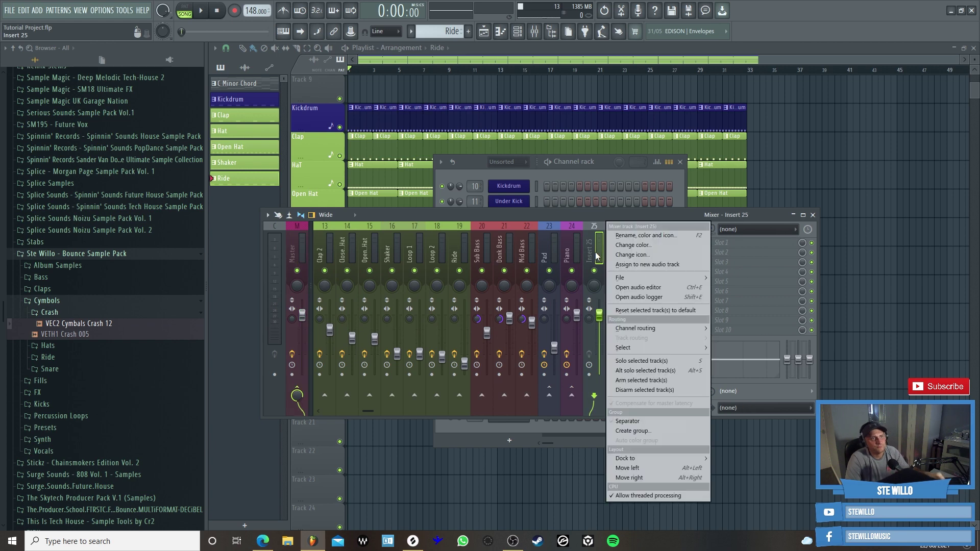
{"action": "left_click", "coordinate": [628, 235]}
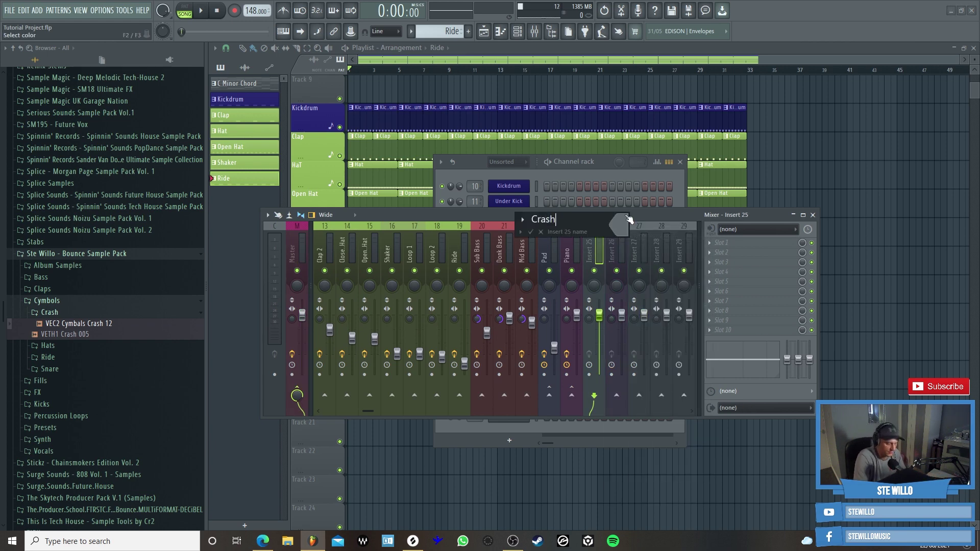
{"action": "left_click", "coordinate": [627, 219]}
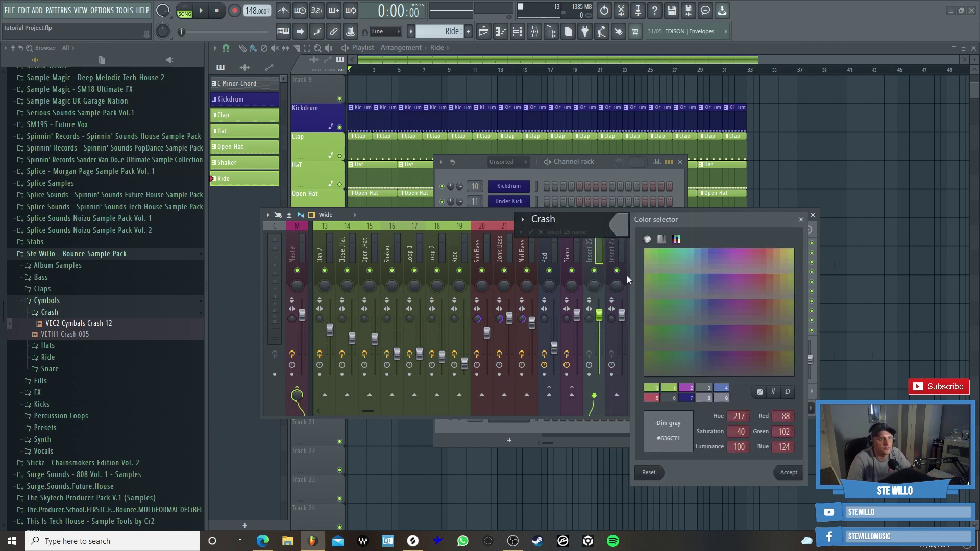
{"action": "left_click", "coordinate": [789, 469]}
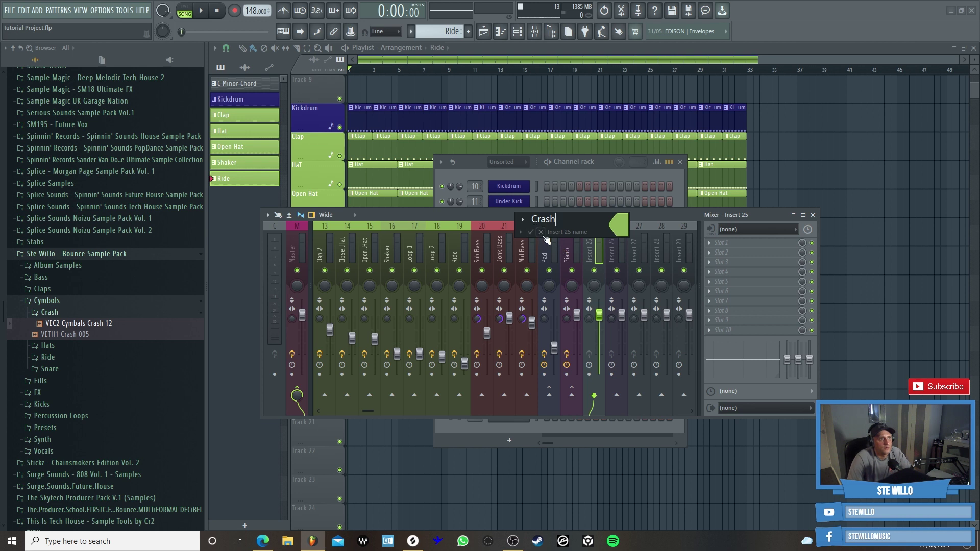
{"action": "left_click", "coordinate": [531, 232]}
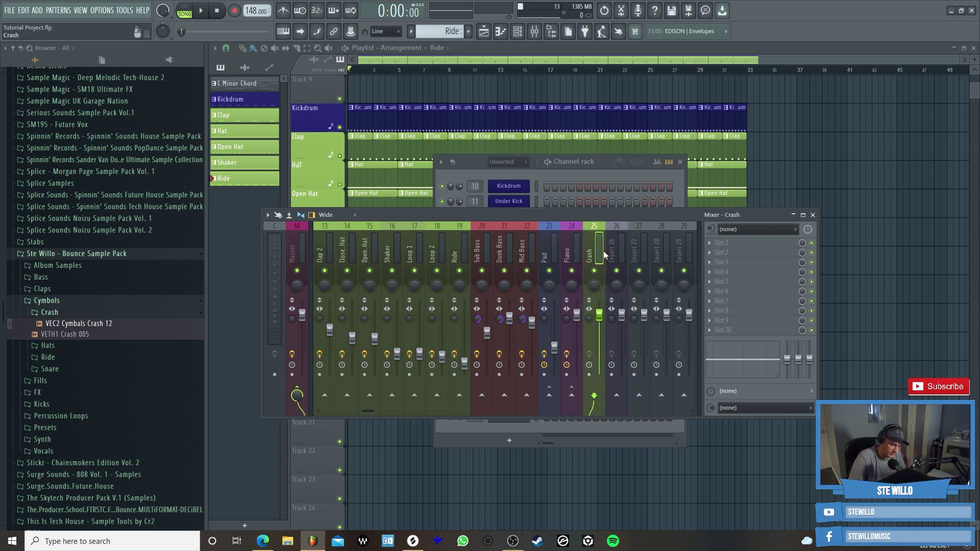
- Move Crash to insert 20, route it only to the Drum Bus, and lower it to -6.4 dB
{"action": "key", "text": "alt+Left"}
{"action": "key", "text": "alt+Left"}
{"action": "key", "text": "alt+Left"}
{"action": "key", "text": "alt+Left"}
{"action": "key", "text": "alt+Left"}
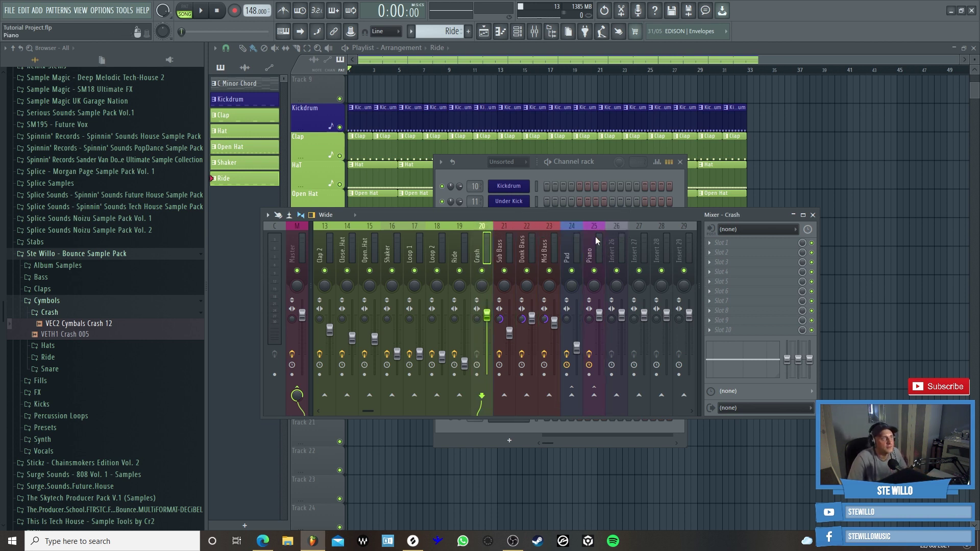
{"action": "scroll", "coordinate": [584, 230], "scroll_direction": "up", "scroll_amount": 4}
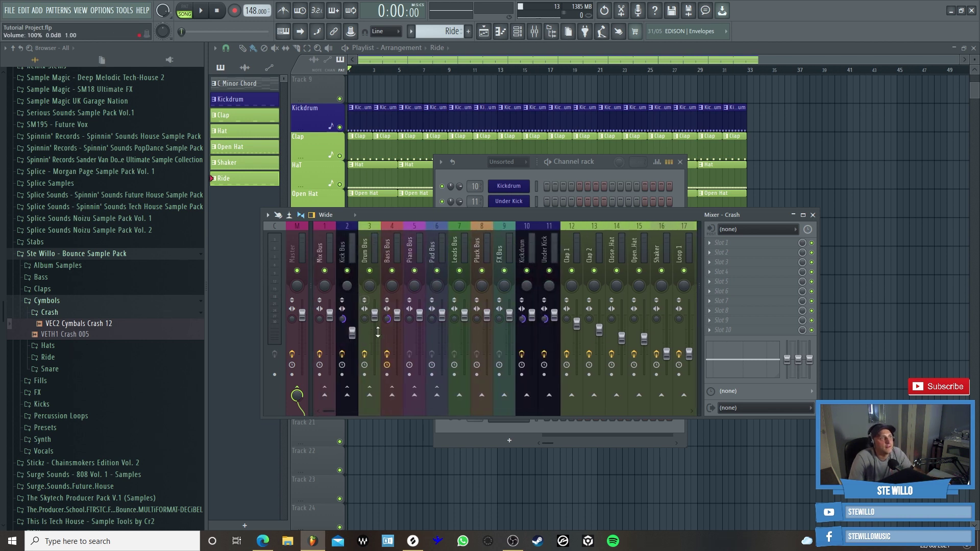
{"action": "right_click", "coordinate": [370, 397]}
{"action": "left_click", "coordinate": [403, 418]}
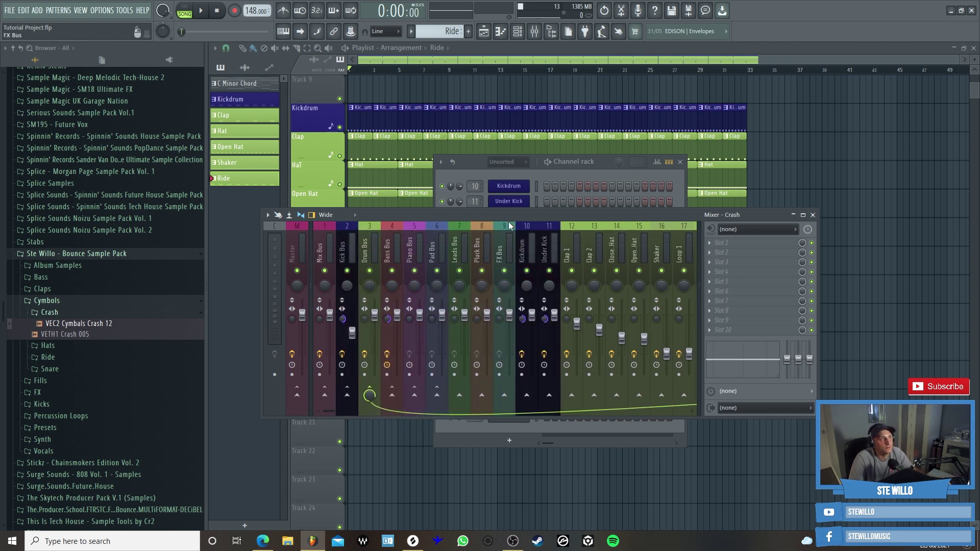
{"action": "scroll", "coordinate": [583, 228], "scroll_direction": "down", "scroll_amount": 2}
{"action": "left_click_drag", "start_coordinate": [629, 315], "coordinate": [629, 331]}
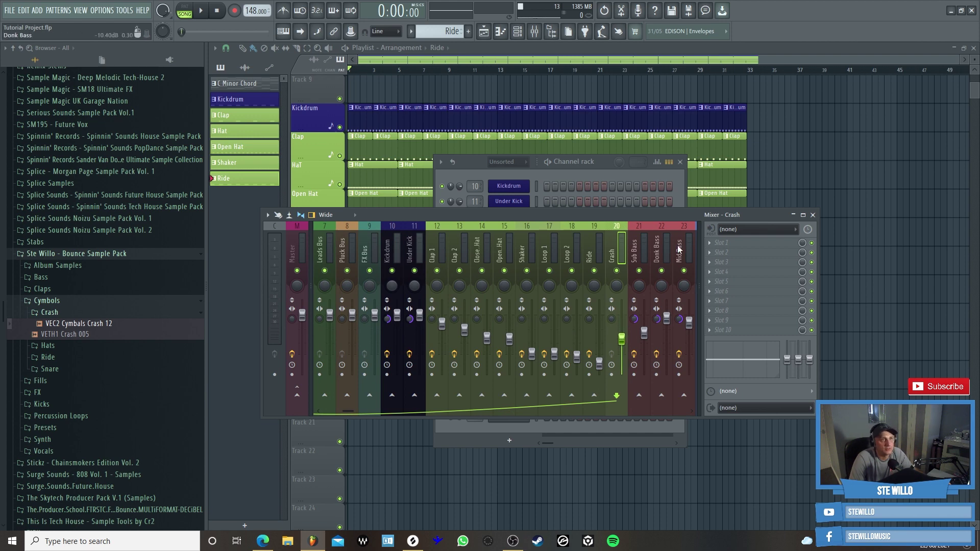
- Add a Pro-Q 3 low cut at about 66.5 Hz on Crash, then create empty Pattern 8
{"action": "left_click", "coordinate": [705, 243]}
{"action": "left_click", "coordinate": [560, 204]}
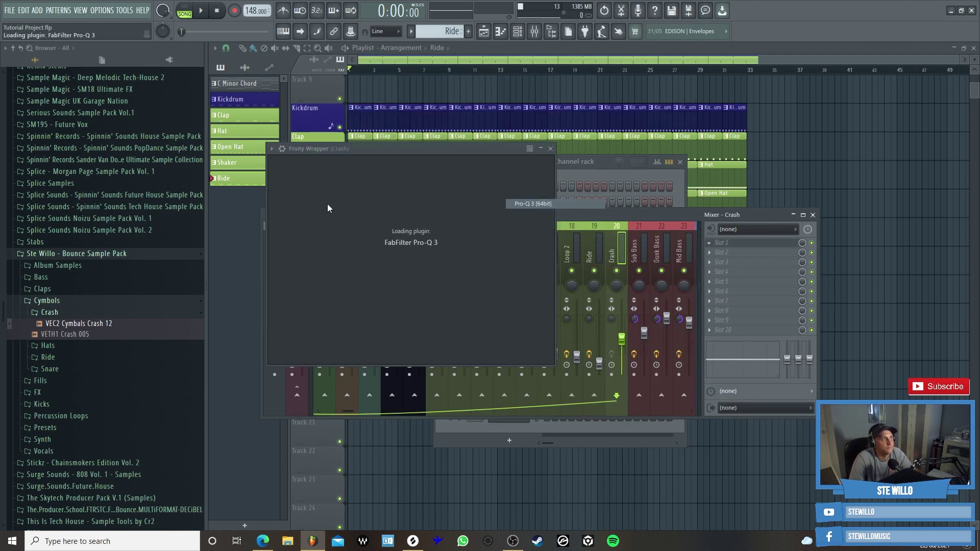
{"action": "double_click", "coordinate": [301, 248]}
{"action": "left_click_drag", "start_coordinate": [301, 241], "coordinate": [362, 238]}
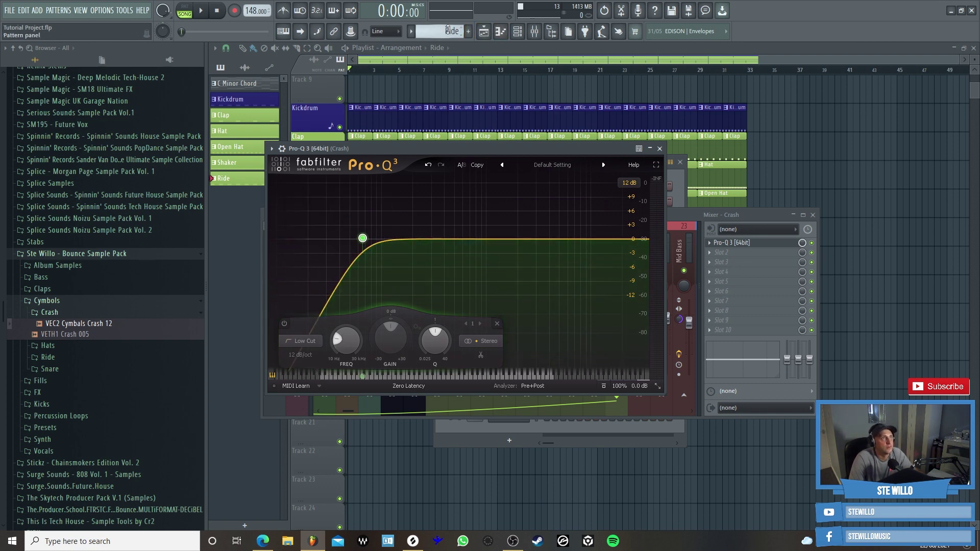
{"action": "left_click", "coordinate": [468, 31]}
{"action": "left_click", "coordinate": [511, 33]}
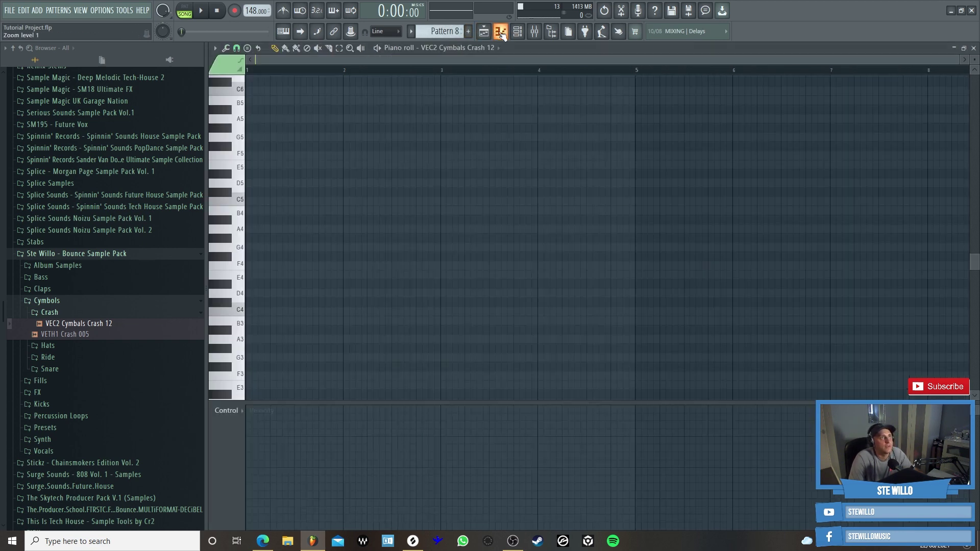
- Place a C5 crash note at bar 1 and audition Pattern 8 in pattern mode
{"action": "left_click", "coordinate": [253, 201]}
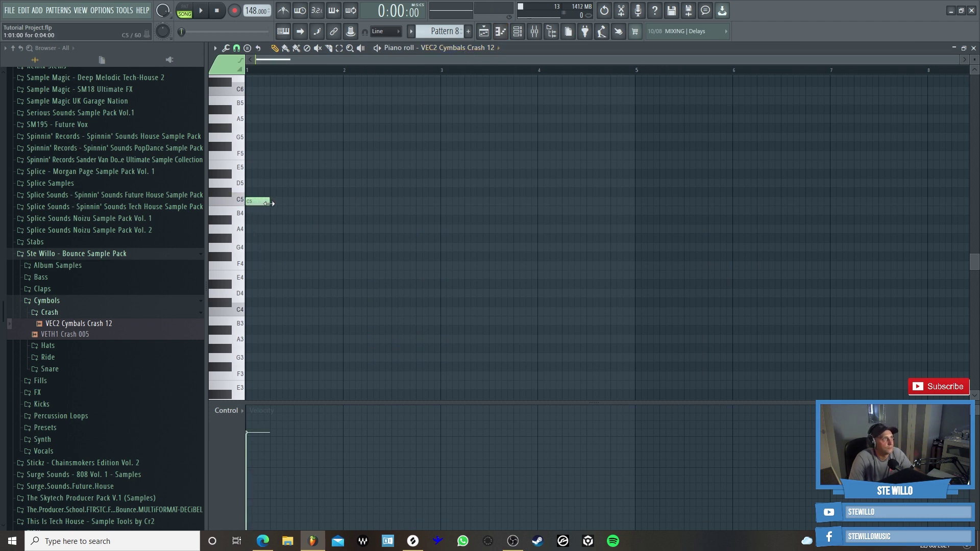
{"action": "left_click", "coordinate": [185, 11]}
{"action": "left_click", "coordinate": [202, 11]}
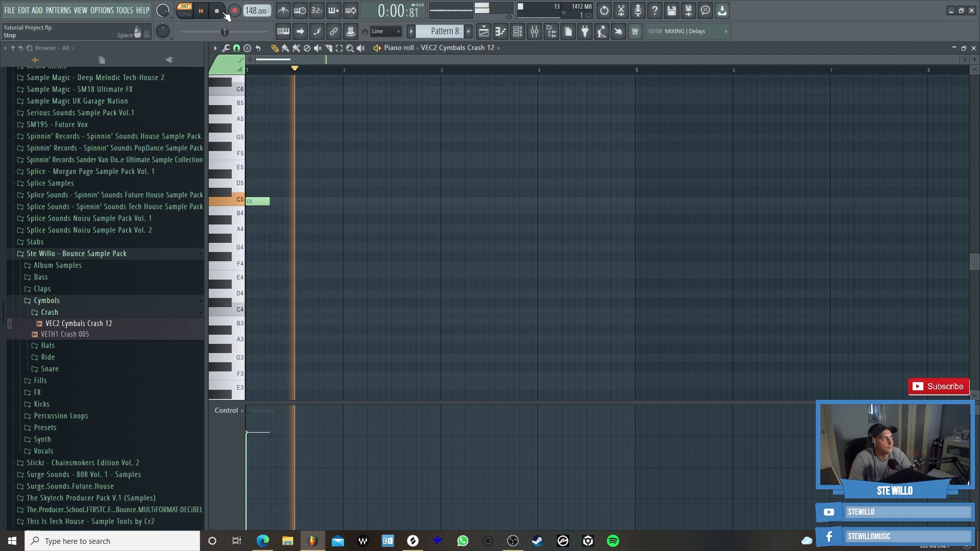
{"action": "left_click", "coordinate": [217, 11]}
- Open the crash sample in Edison, detect its pitch regions (around C#5), and close Edison
{"action": "left_click", "coordinate": [483, 31]}
{"action": "left_click", "coordinate": [517, 31]}
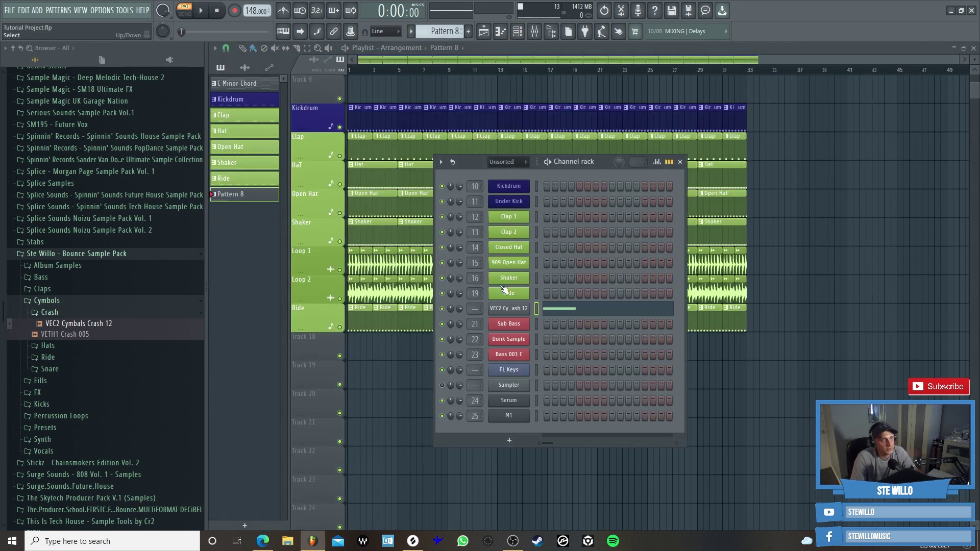
{"action": "left_click", "coordinate": [509, 308]}
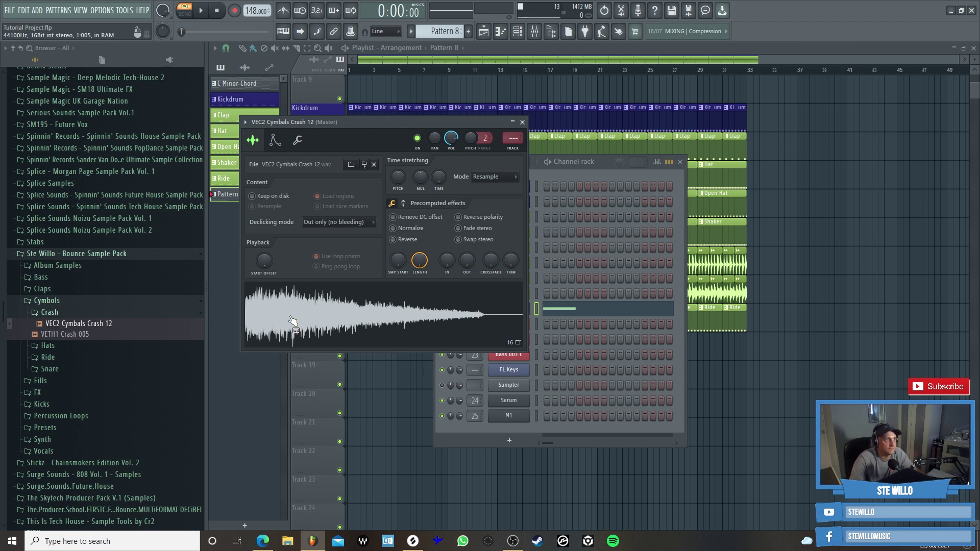
{"action": "right_click", "coordinate": [262, 309]}
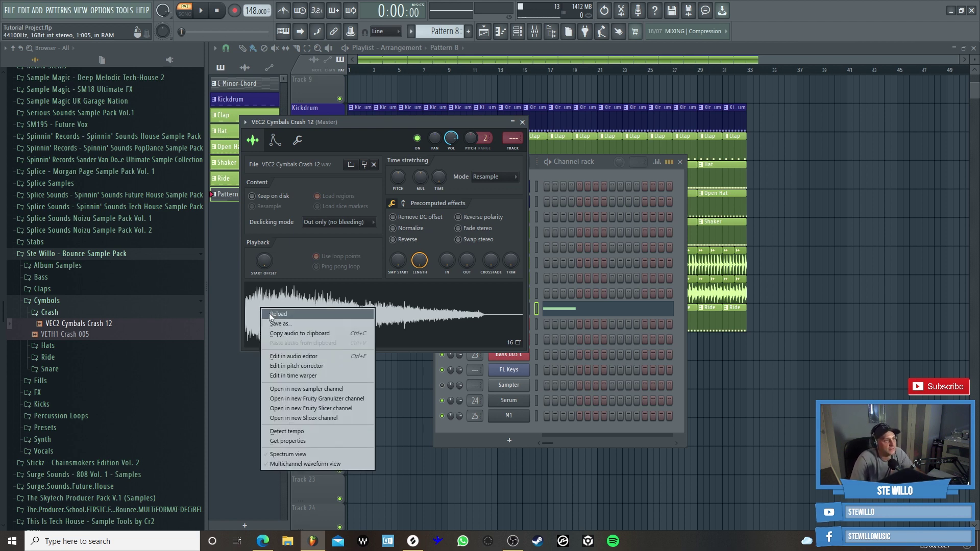
{"action": "left_click", "coordinate": [310, 357]}
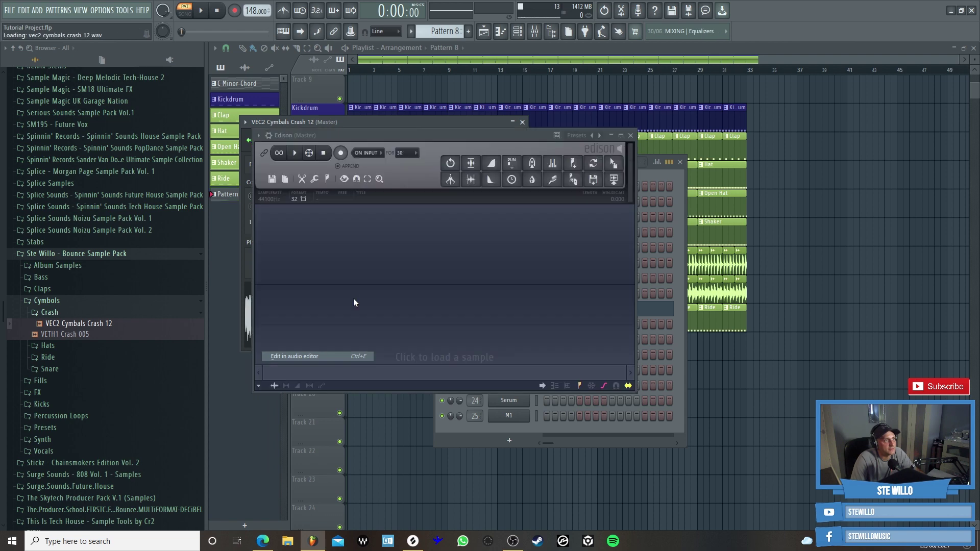
{"action": "left_click", "coordinate": [258, 386]}
{"action": "mouse_move", "coordinate": [290, 432]}
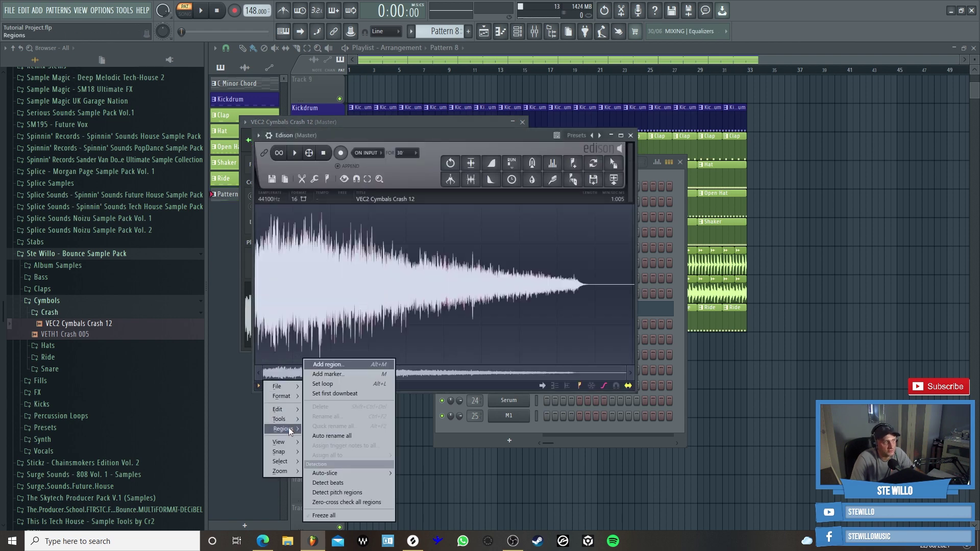
{"action": "left_click", "coordinate": [371, 492]}
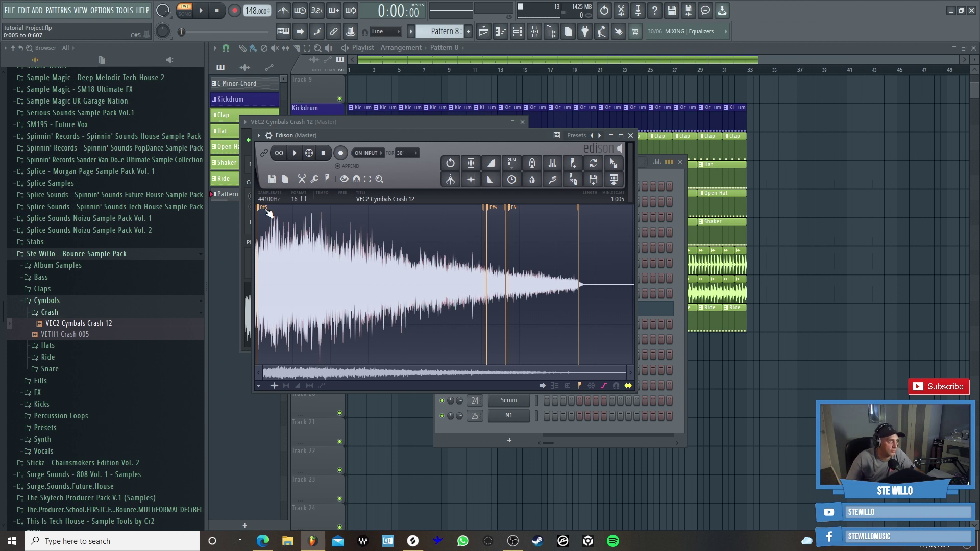
{"action": "left_click", "coordinate": [631, 136]}
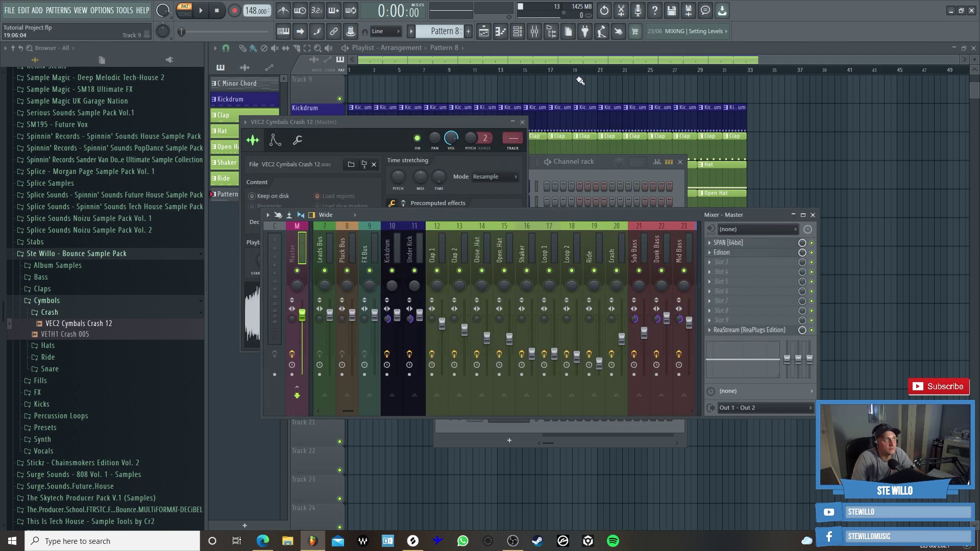
- Add SoundShifter Pitch Stereo to the Crash track and lower the pitch by one semitone
{"action": "left_click", "coordinate": [519, 32]}
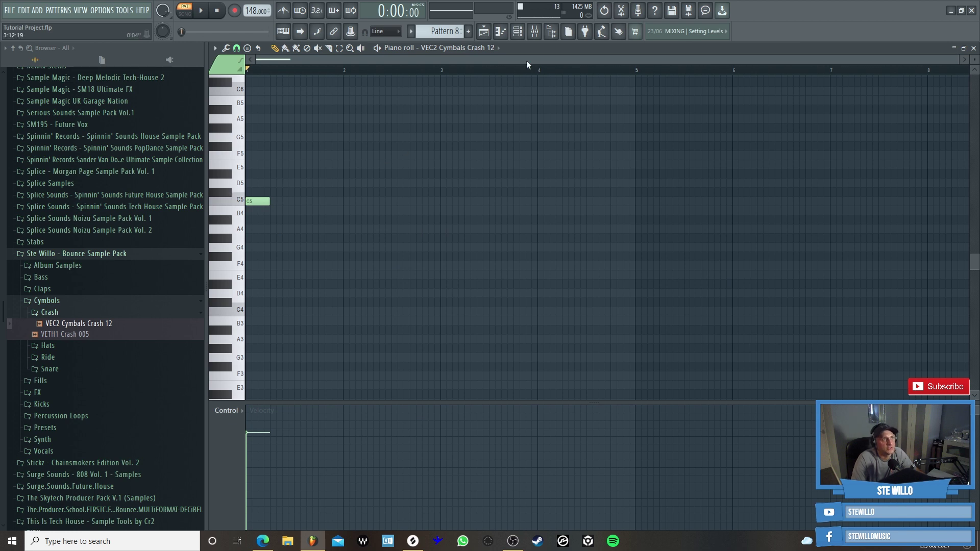
{"action": "left_click", "coordinate": [535, 32]}
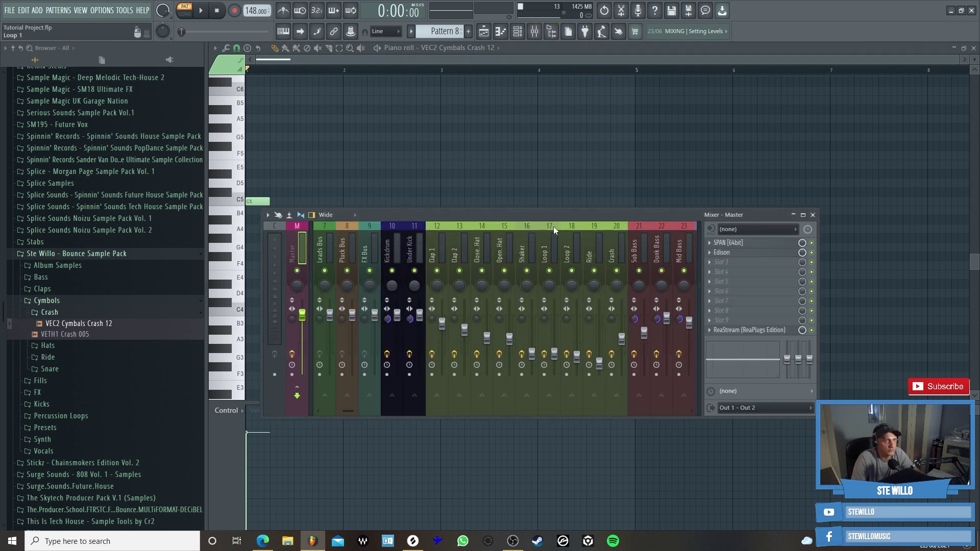
{"action": "scroll", "coordinate": [593, 241], "scroll_direction": "down", "scroll_amount": 3}
{"action": "left_click", "coordinate": [545, 252]}
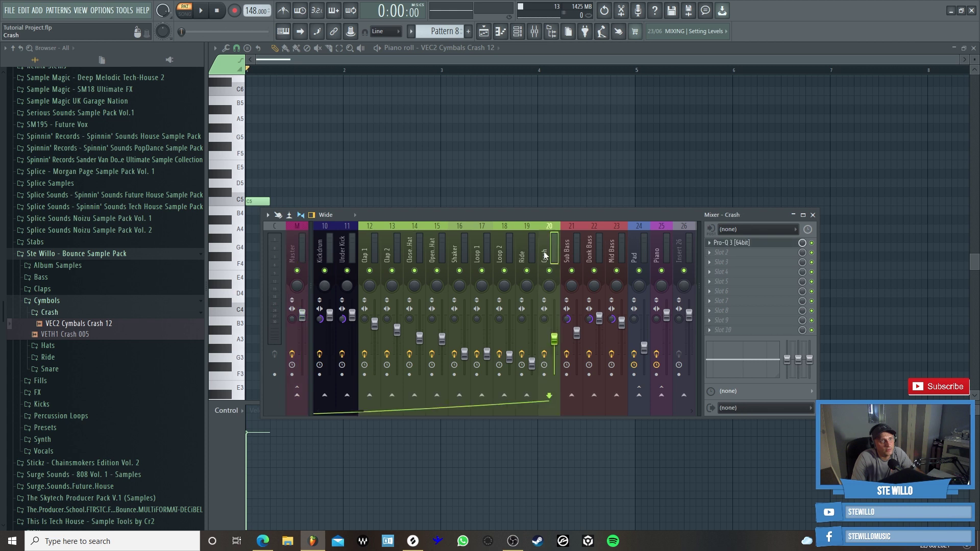
{"action": "left_click", "coordinate": [710, 255]}
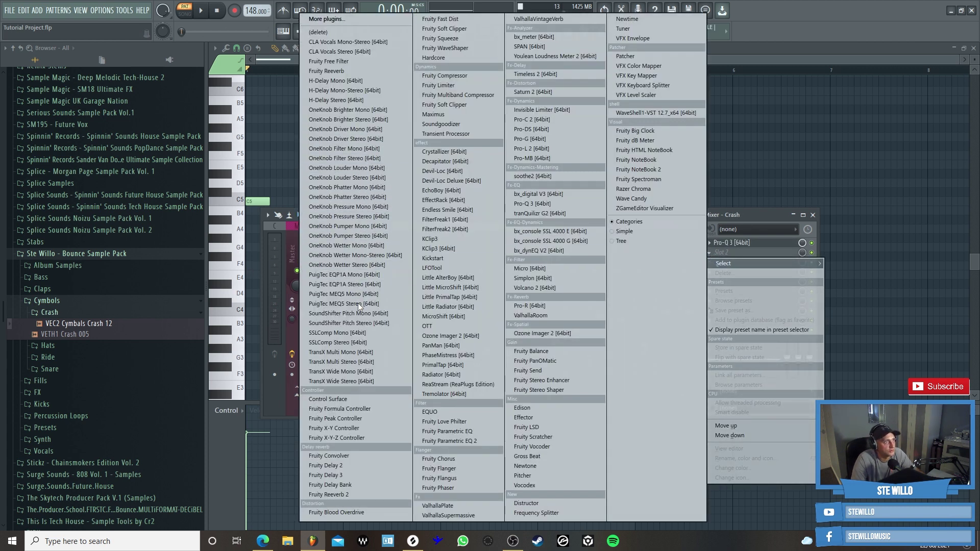
{"action": "left_click", "coordinate": [385, 324]}
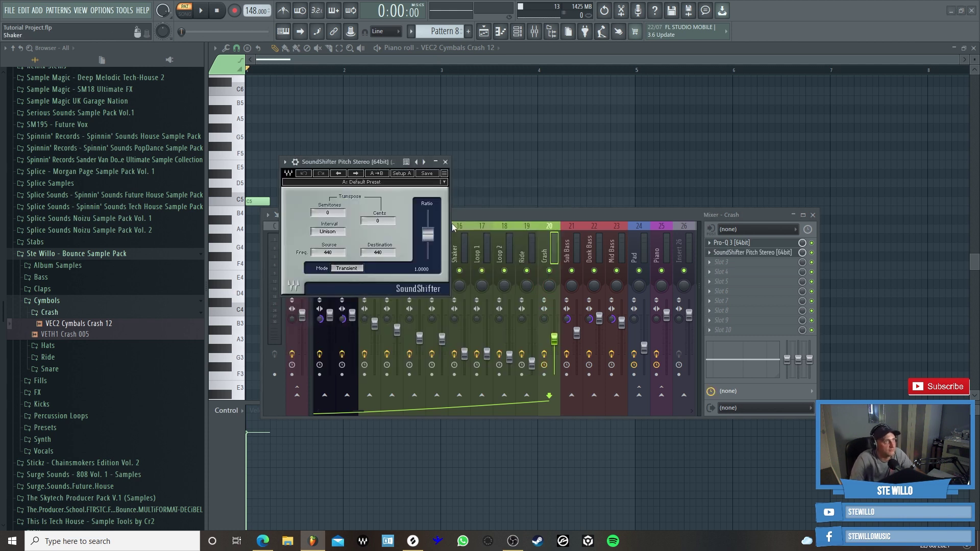
{"action": "left_click_drag", "start_coordinate": [333, 215], "coordinate": [332, 219]}
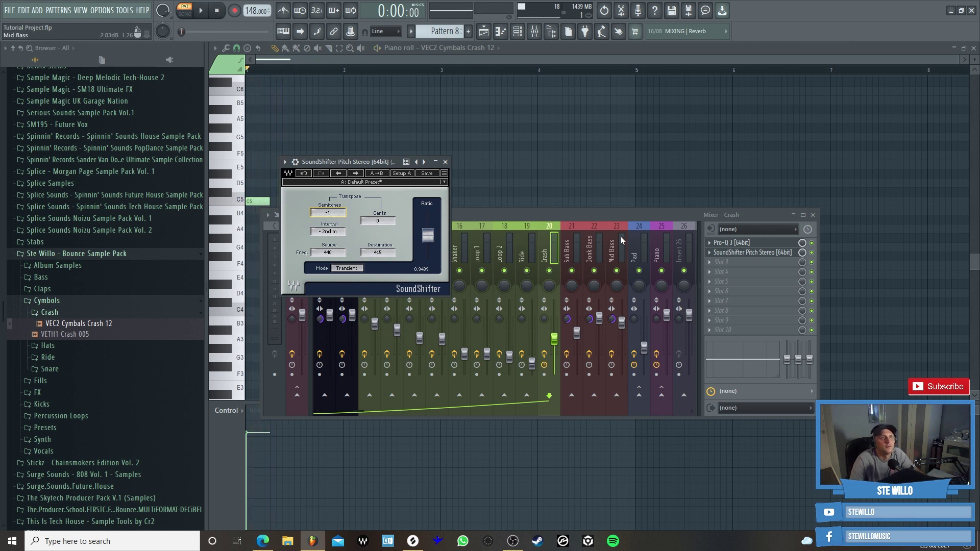
- Raise the Pro-Q 3 low cut on Crash to about 111 Hz and audition it
{"action": "left_click", "coordinate": [735, 245]}
{"action": "left_click", "coordinate": [721, 244]}
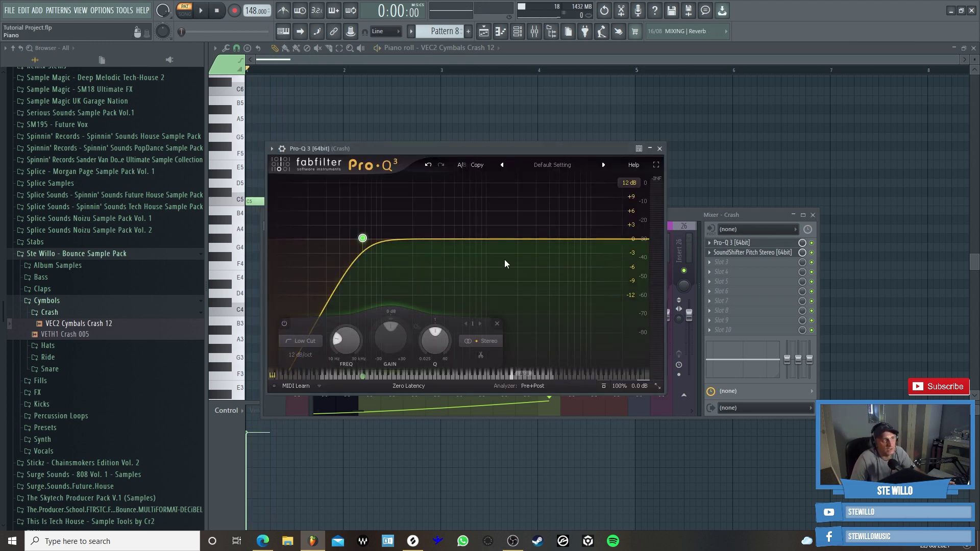
{"action": "scroll", "coordinate": [363, 241], "scroll_direction": "up", "scroll_amount": 2}
{"action": "left_click_drag", "start_coordinate": [363, 241], "coordinate": [387, 243]}
{"action": "left_click", "coordinate": [202, 11]}
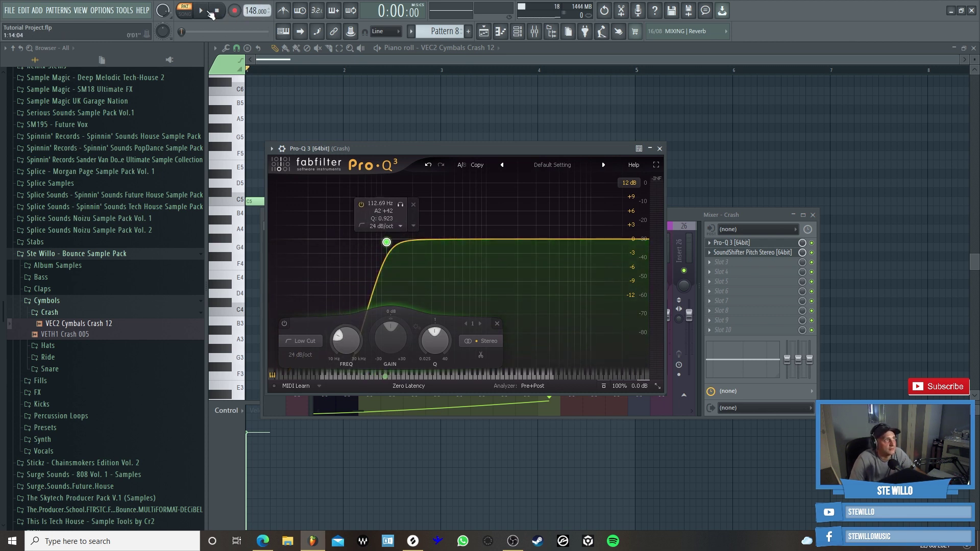
{"action": "left_click", "coordinate": [678, 218]}
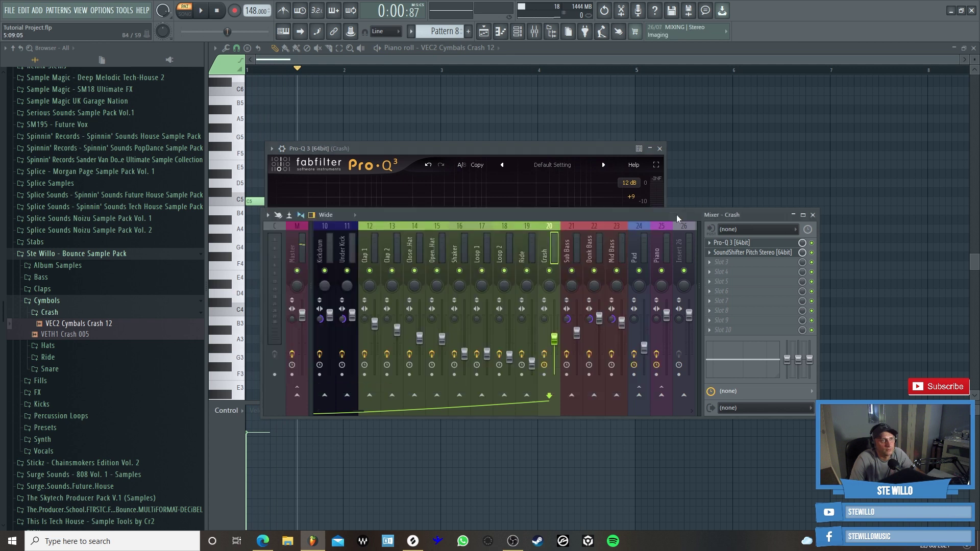
- Reassign the crash channel's mixer track number in the channel rack
{"action": "left_click", "coordinate": [517, 31]}
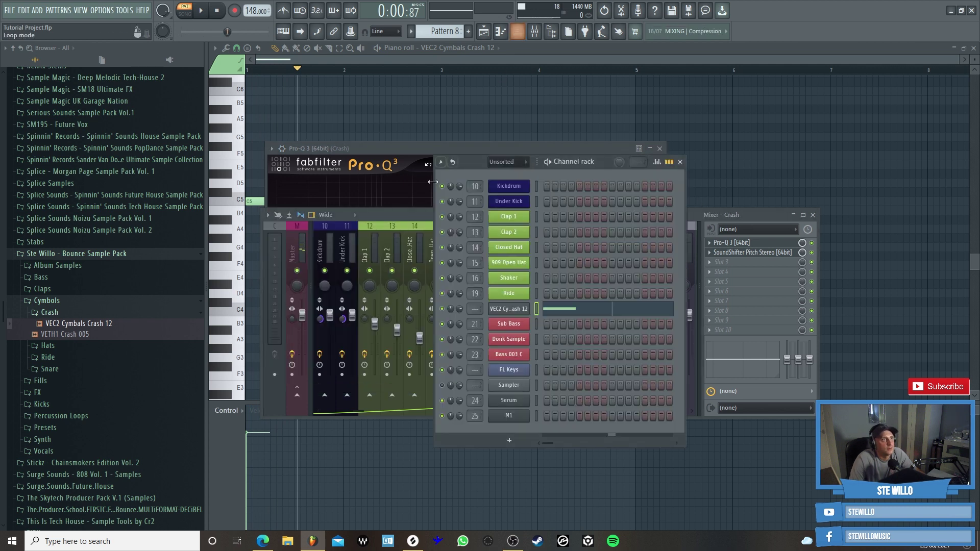
{"action": "double_click", "coordinate": [475, 309]}
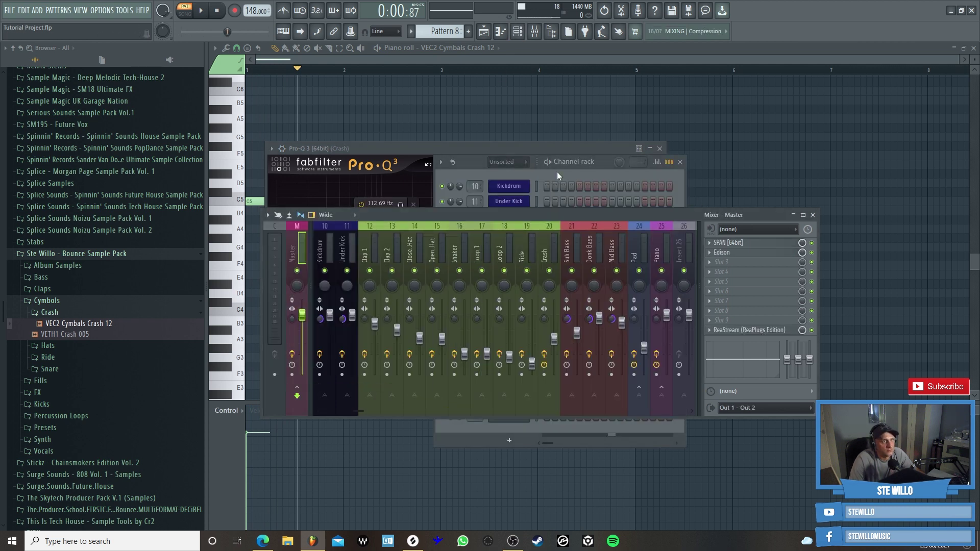
{"action": "left_click", "coordinate": [606, 168]}
{"action": "left_click_drag", "start_coordinate": [474, 309], "coordinate": [475, 280]}
{"action": "scroll", "coordinate": [477, 308], "scroll_direction": "down", "scroll_amount": 1}
- Rename the crash channel to 'Crash'
{"action": "right_click", "coordinate": [511, 308]}
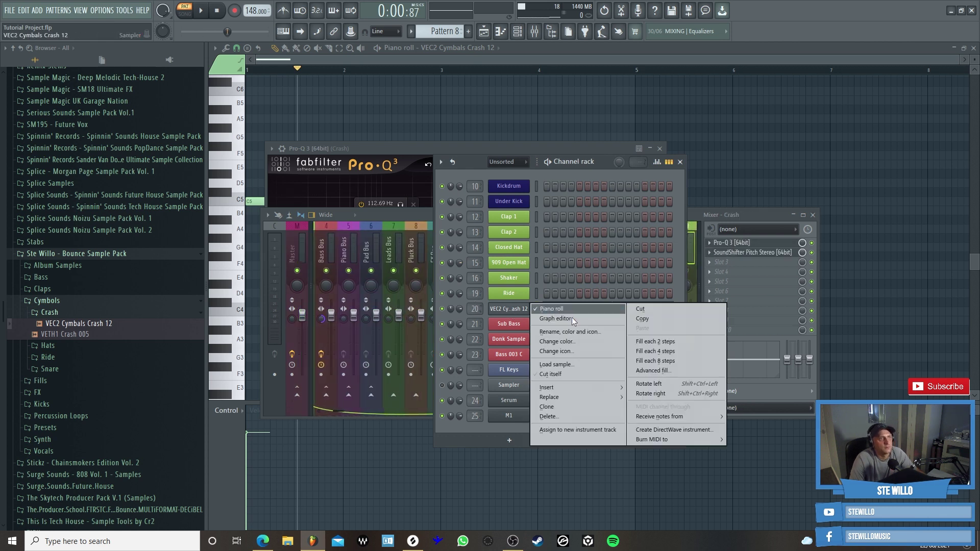
{"action": "left_click", "coordinate": [572, 333]}
{"action": "type", "text": "Cras"}
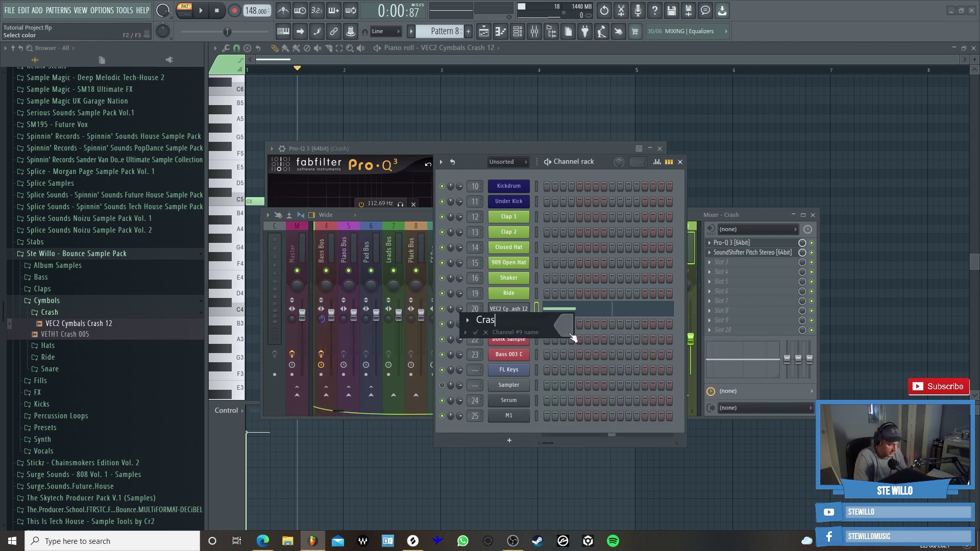
{"action": "type", "text": "h"}
{"action": "left_click", "coordinate": [572, 332]}
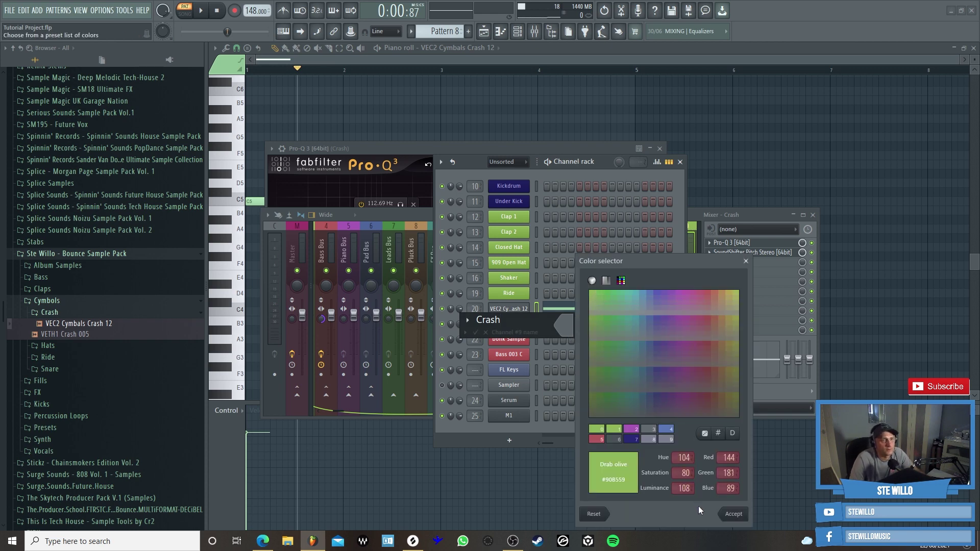
{"action": "left_click", "coordinate": [734, 514]}
{"action": "key", "text": "Return"}
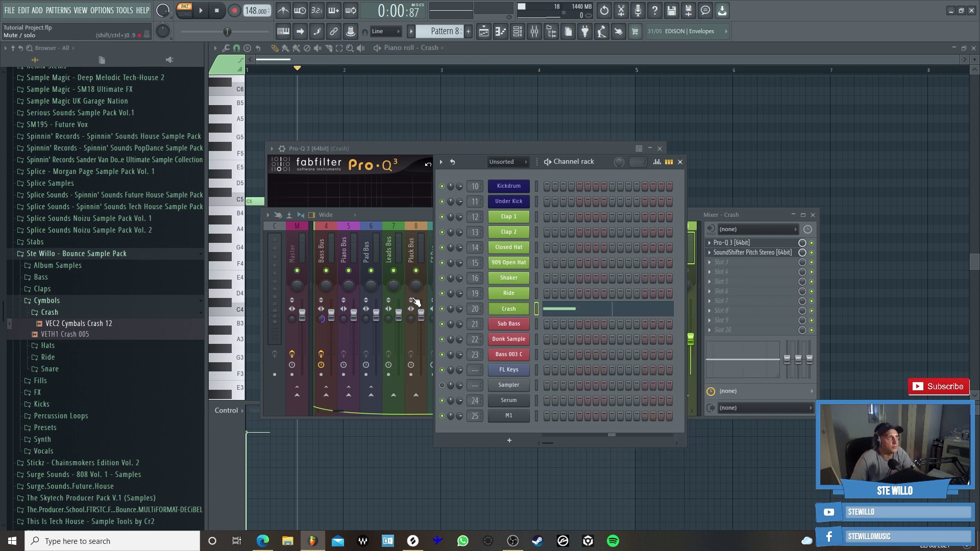
- Move the crash low cut up to about 518 Hz and soften its slope while listening
{"action": "left_click", "coordinate": [428, 147]}
{"action": "left_click", "coordinate": [201, 11]}
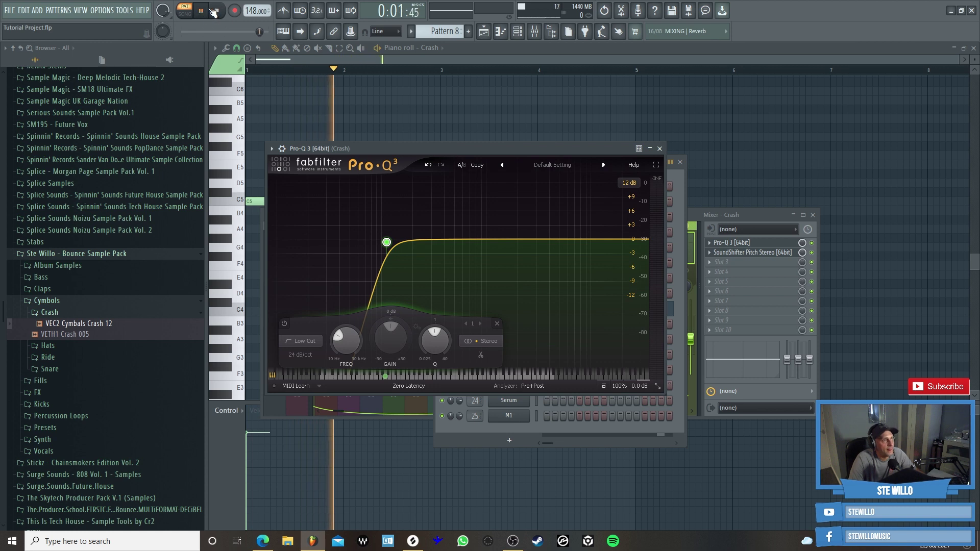
{"action": "left_click", "coordinate": [213, 11]}
{"action": "left_click", "coordinate": [202, 11]}
{"action": "left_click", "coordinate": [213, 10]}
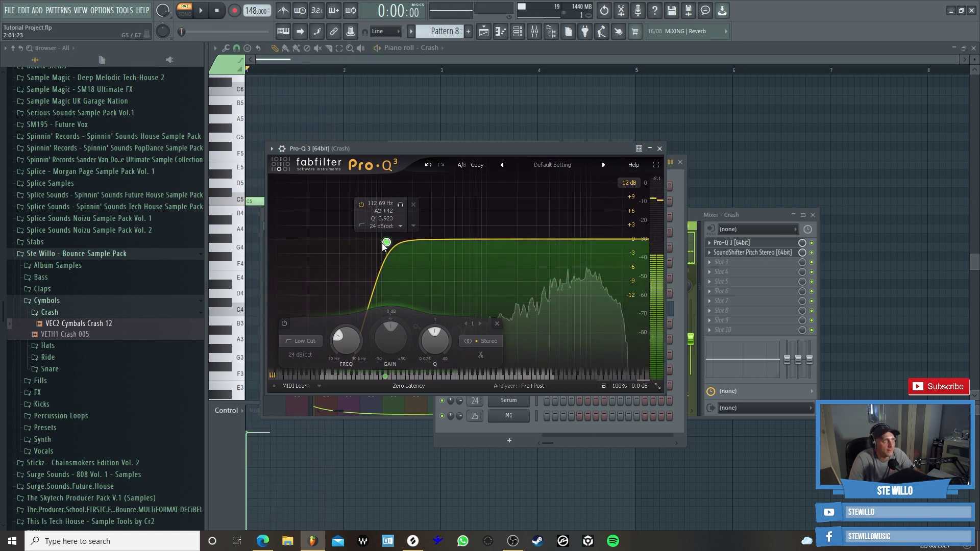
{"action": "left_click_drag", "start_coordinate": [384, 247], "coordinate": [456, 238]}
{"action": "left_click", "coordinate": [201, 10]}
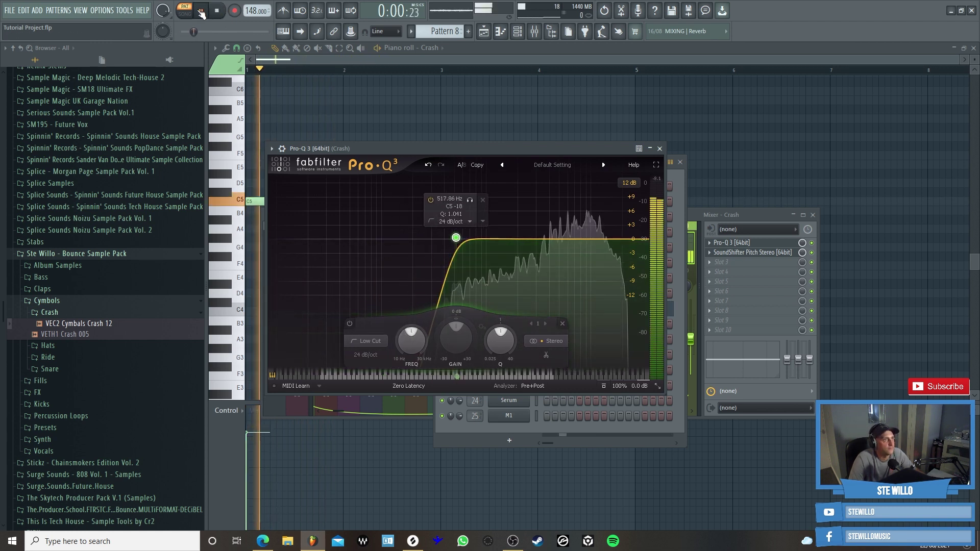
{"action": "left_click_drag", "start_coordinate": [501, 338], "coordinate": [480, 338]}
{"action": "left_click", "coordinate": [205, 10]}
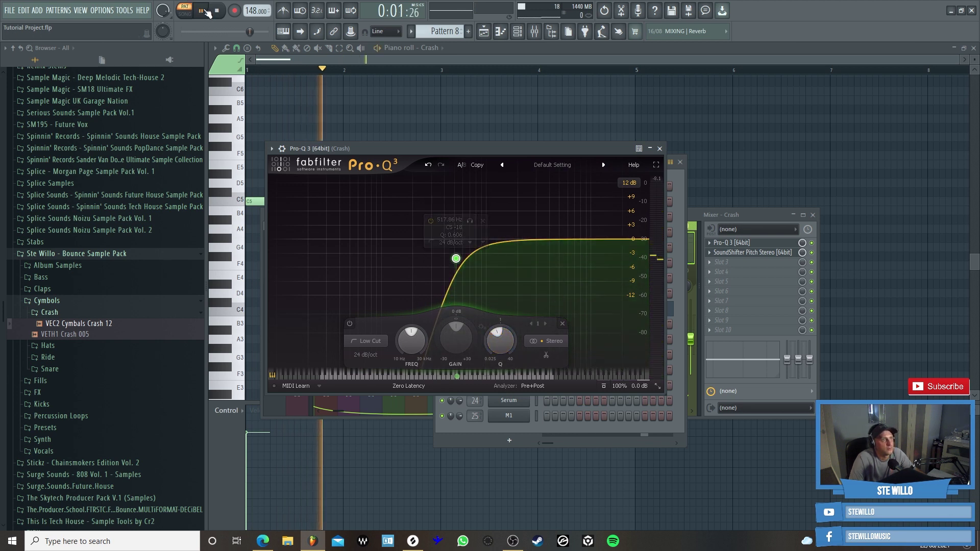
{"action": "key", "text": "space"}
{"action": "key", "text": "space"}
{"action": "key", "text": "space"}
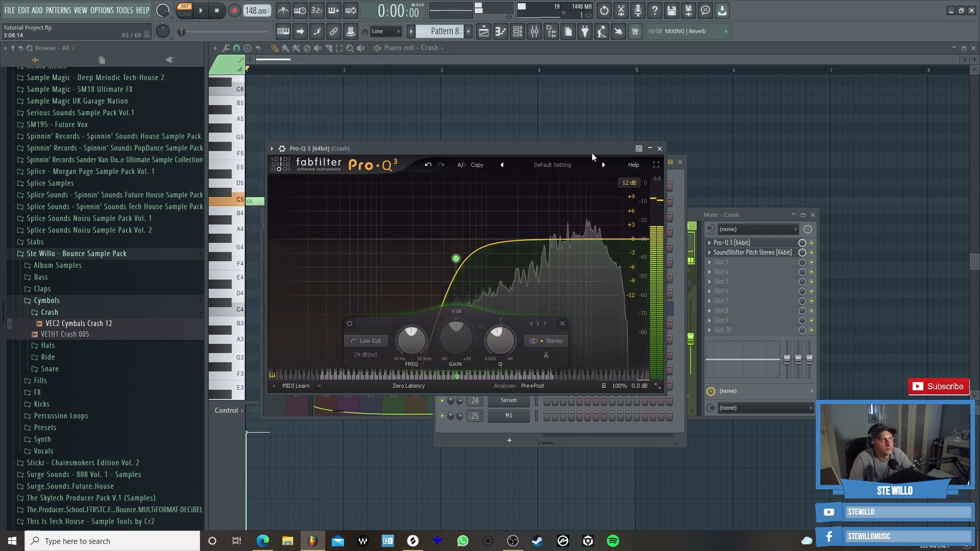
- Add a bell band around 8262 Hz and a high-cut band at the top of the EQ
{"action": "left_click", "coordinate": [582, 243]}
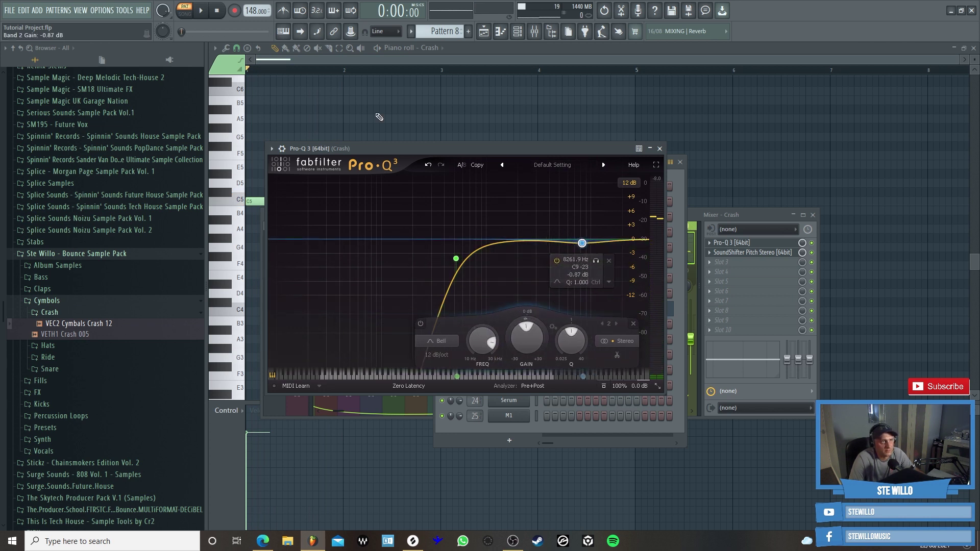
{"action": "left_click", "coordinate": [202, 11]}
{"action": "left_click", "coordinate": [217, 11]}
{"action": "left_click", "coordinate": [202, 11]}
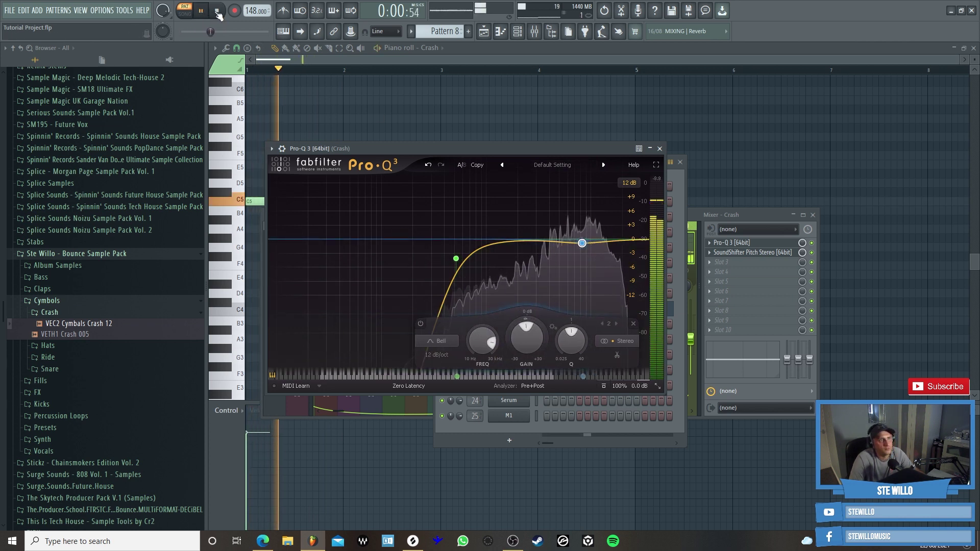
{"action": "left_click", "coordinate": [217, 11]}
{"action": "left_click", "coordinate": [629, 239]}
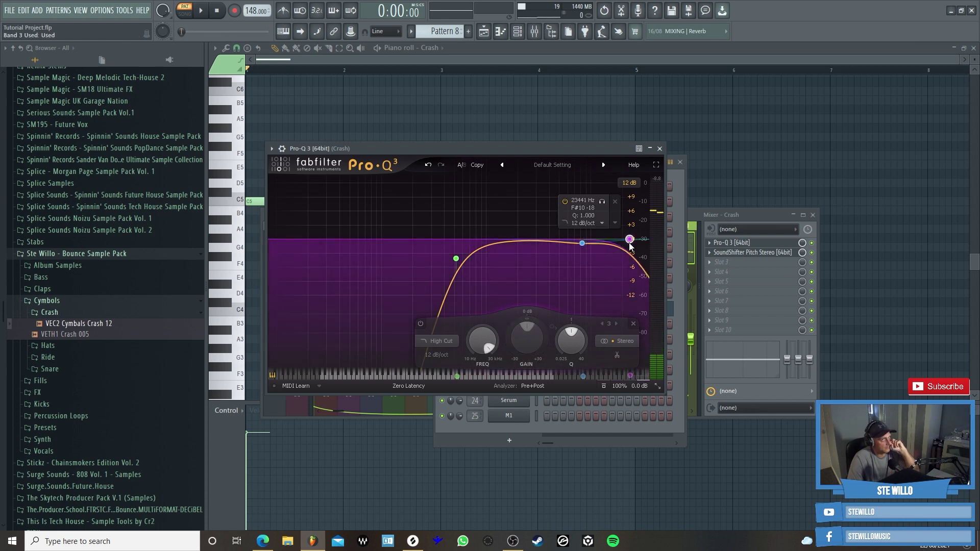
{"action": "key", "text": "F5"}
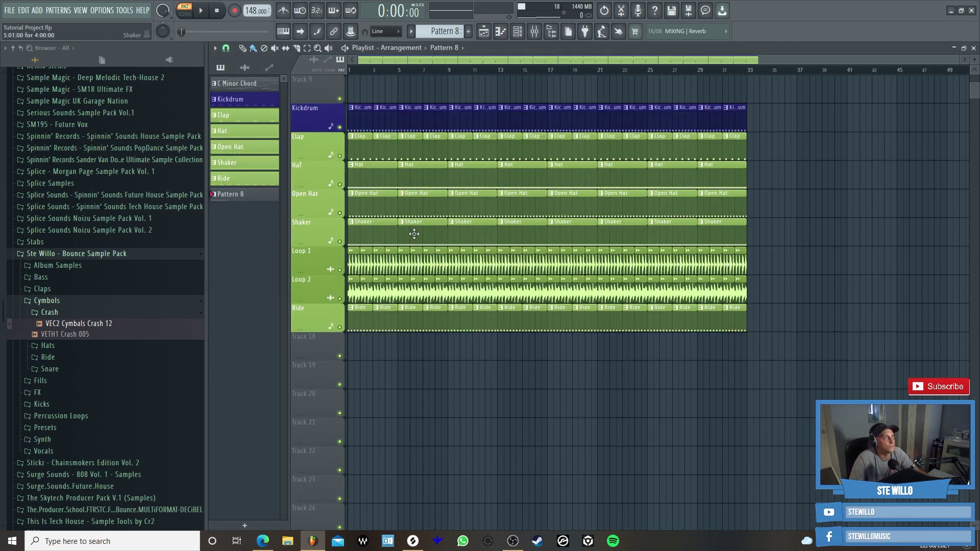
- Rename Pattern 8 to 'Crash' and give it a new colour
{"action": "right_click", "coordinate": [238, 196]}
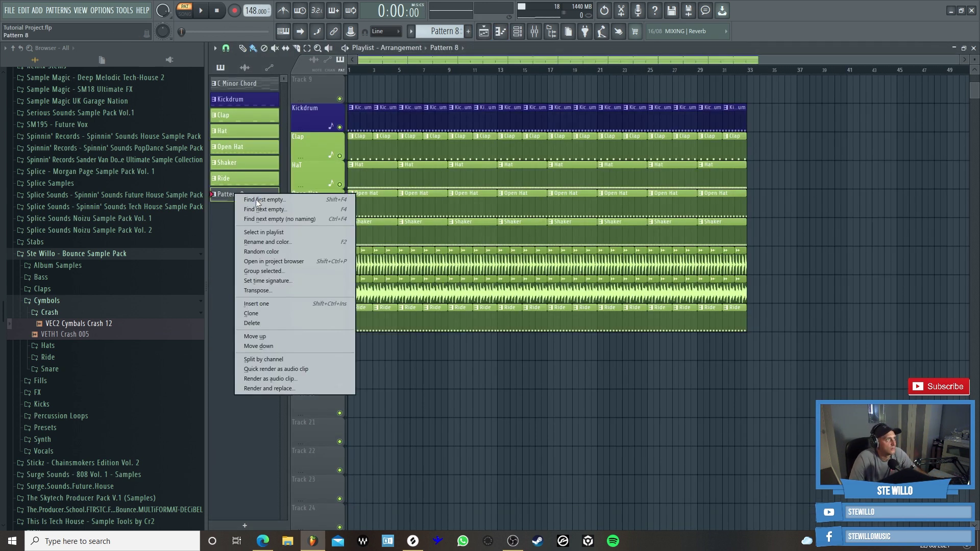
{"action": "left_click", "coordinate": [271, 241]}
{"action": "type", "text": "Crash"}
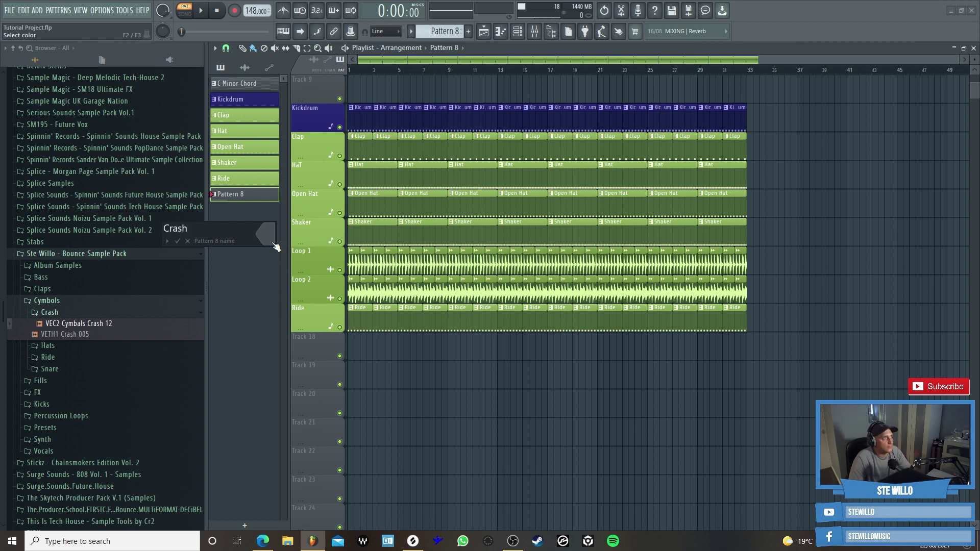
{"action": "key", "text": "Return"}
{"action": "right_click", "coordinate": [251, 197]}
{"action": "left_click", "coordinate": [290, 244]}
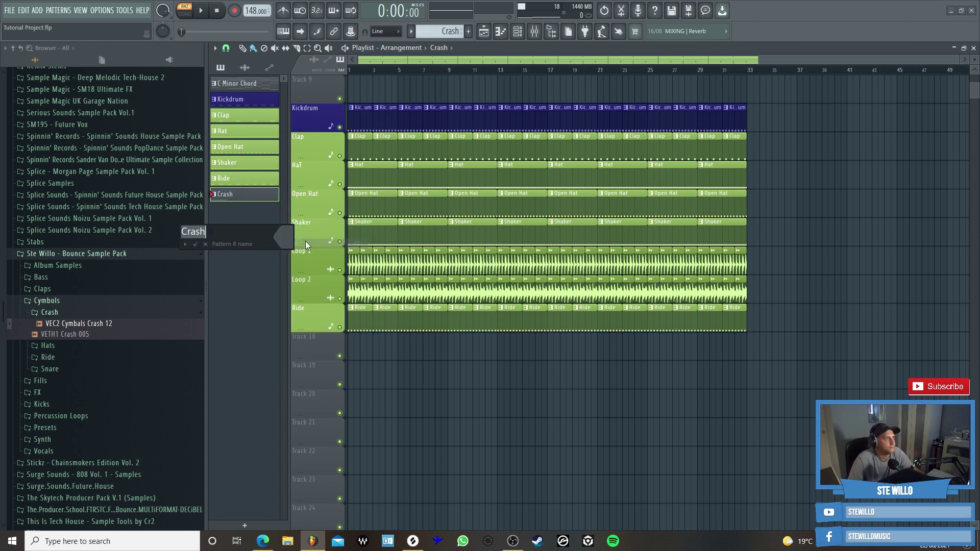
{"action": "left_click", "coordinate": [313, 267]}
{"action": "left_click", "coordinate": [449, 485]}
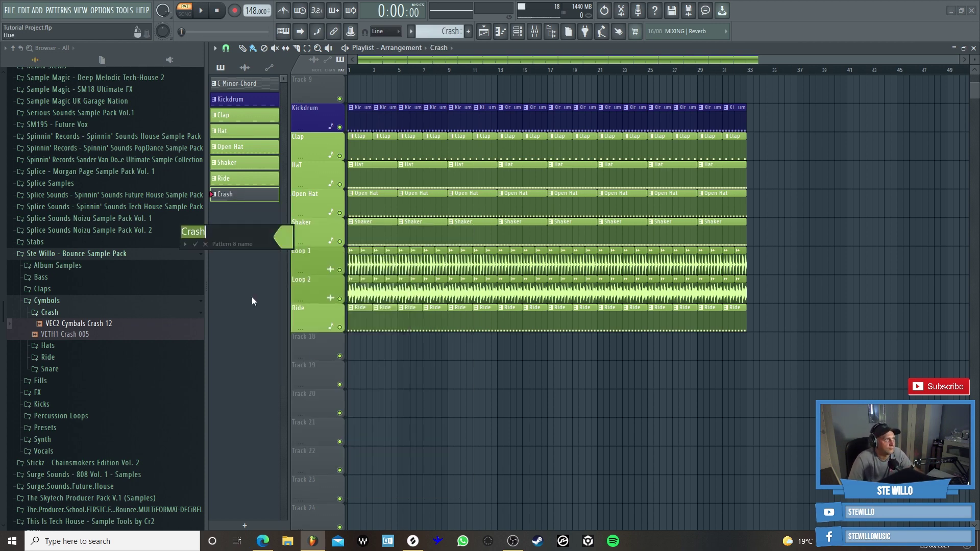
{"action": "left_click", "coordinate": [195, 244]}
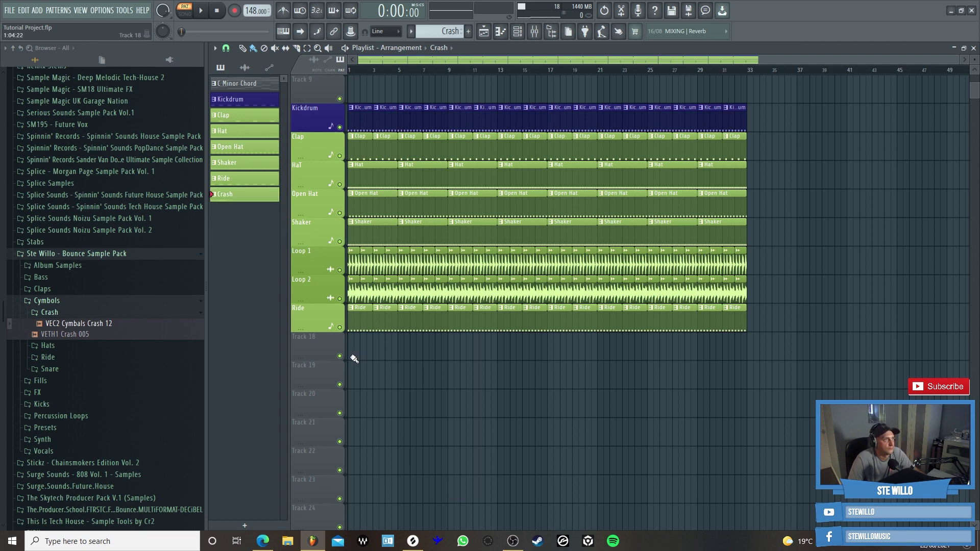
- Auto-name Track 18 as Crash and switch playback to song mode
{"action": "right_click", "coordinate": [320, 345]}
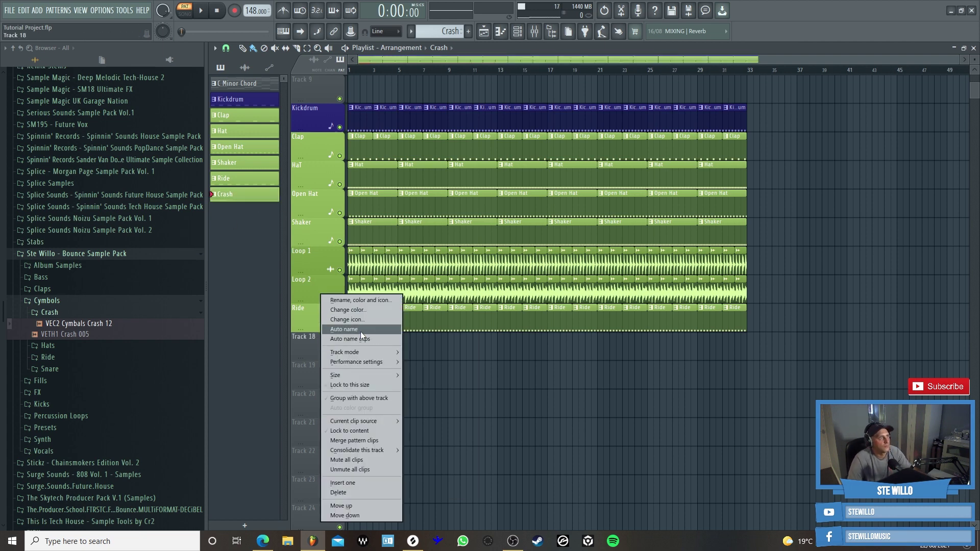
{"action": "left_click", "coordinate": [359, 329]}
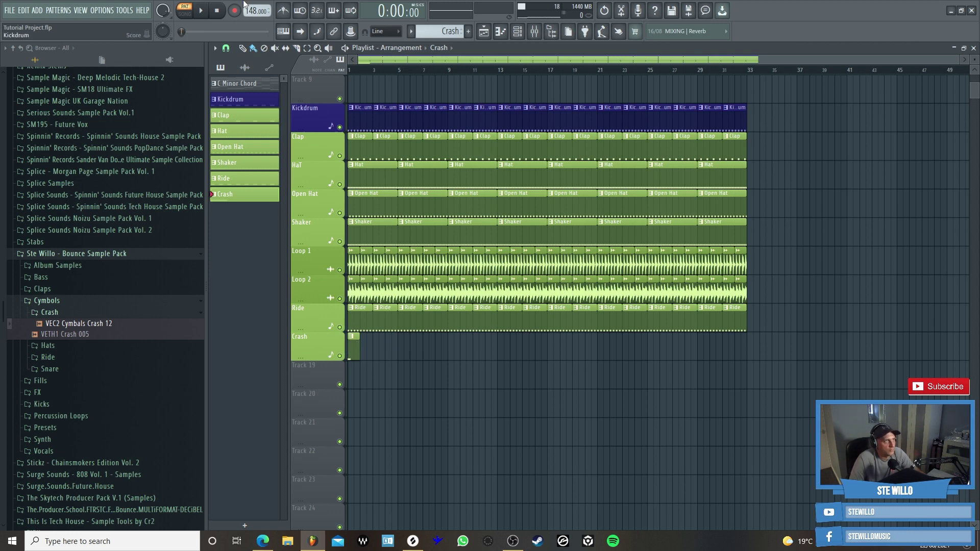
{"action": "left_click", "coordinate": [185, 14]}
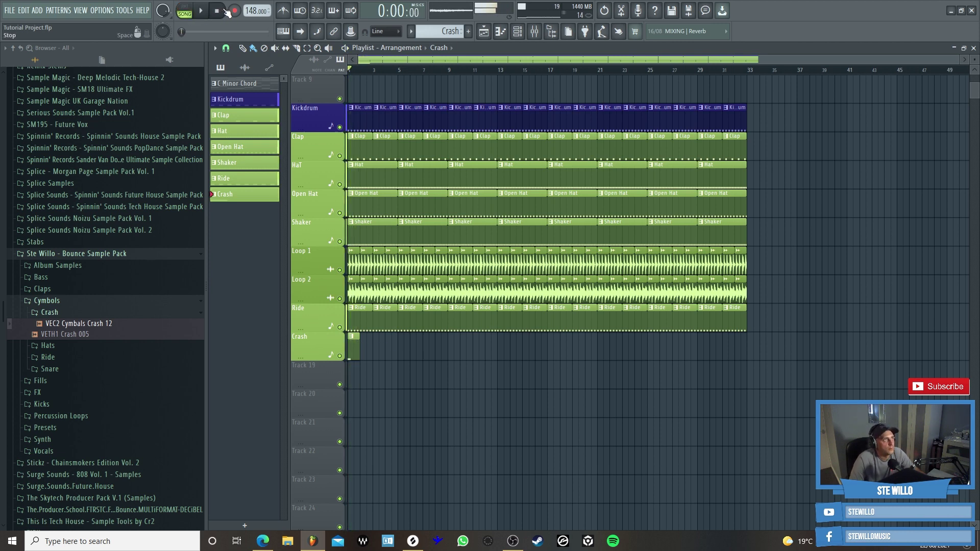
{"action": "left_click", "coordinate": [503, 33]}
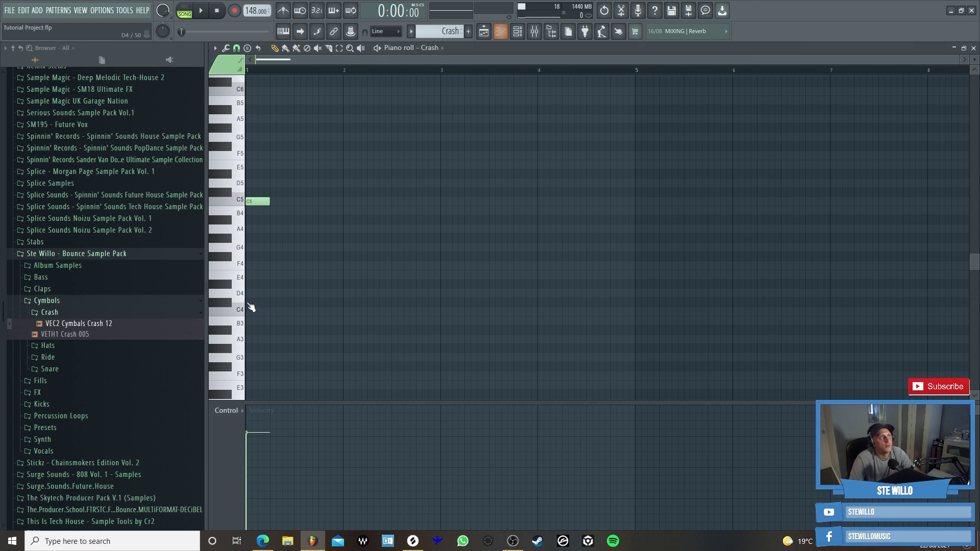
- Add three more C5 crash hits for four in total and audition the pattern
{"action": "left_click", "coordinate": [281, 202]}
{"action": "left_click", "coordinate": [301, 203]}
{"action": "left_click", "coordinate": [326, 202]}
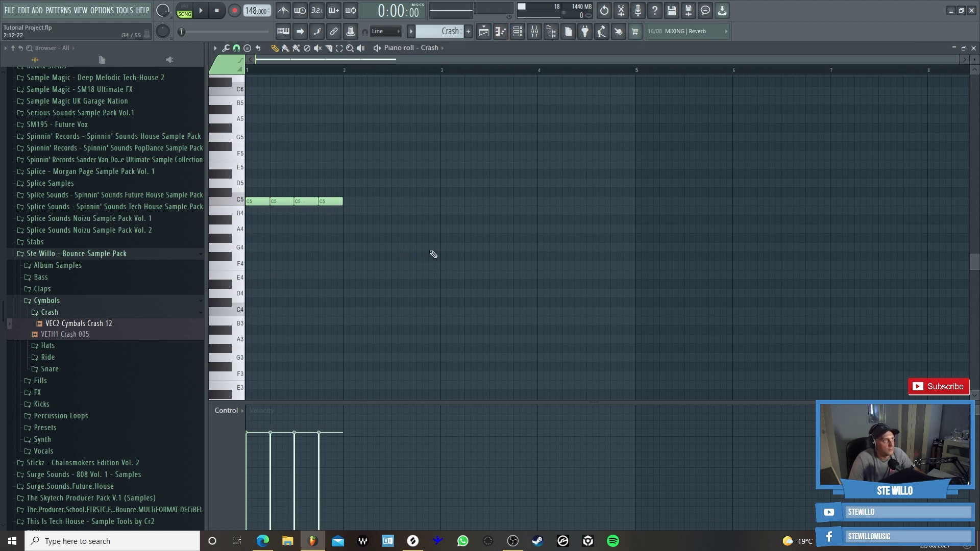
{"action": "left_click", "coordinate": [185, 12]}
{"action": "left_click", "coordinate": [201, 11]}
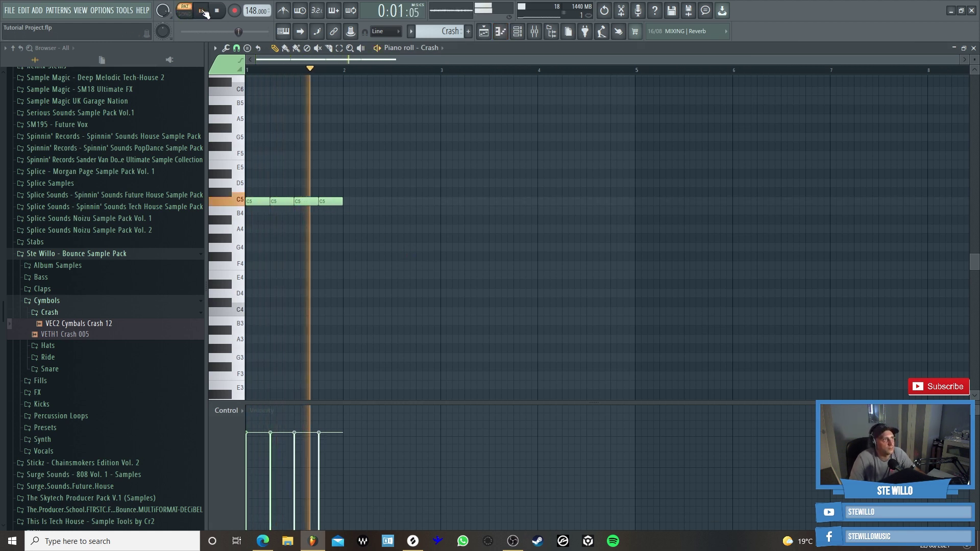
{"action": "left_click", "coordinate": [217, 12]}
- Set the Crash sampler's OUT fade to 19% to fade the sample's tail
{"action": "key", "text": "F6"}
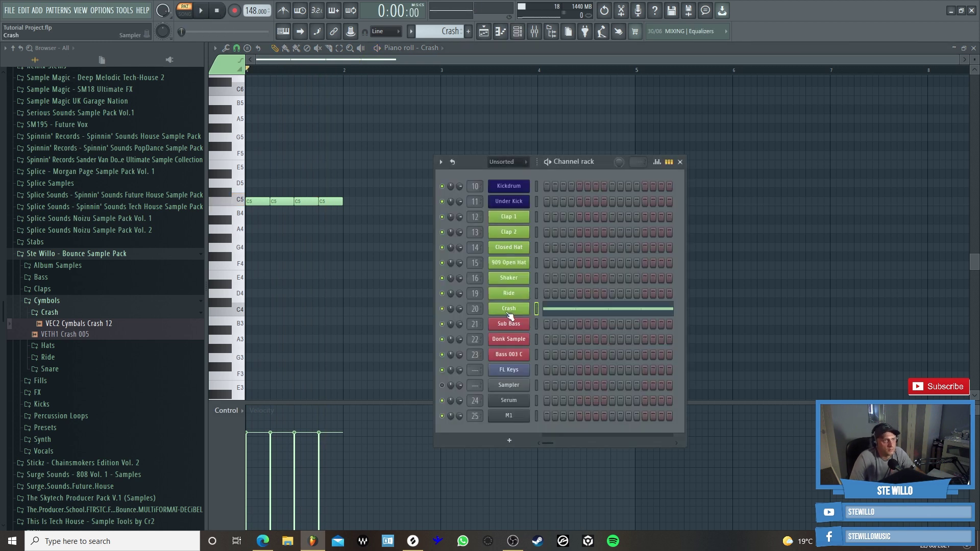
{"action": "left_click", "coordinate": [509, 309]}
{"action": "left_click_drag", "start_coordinate": [469, 270], "coordinate": [466, 261]}
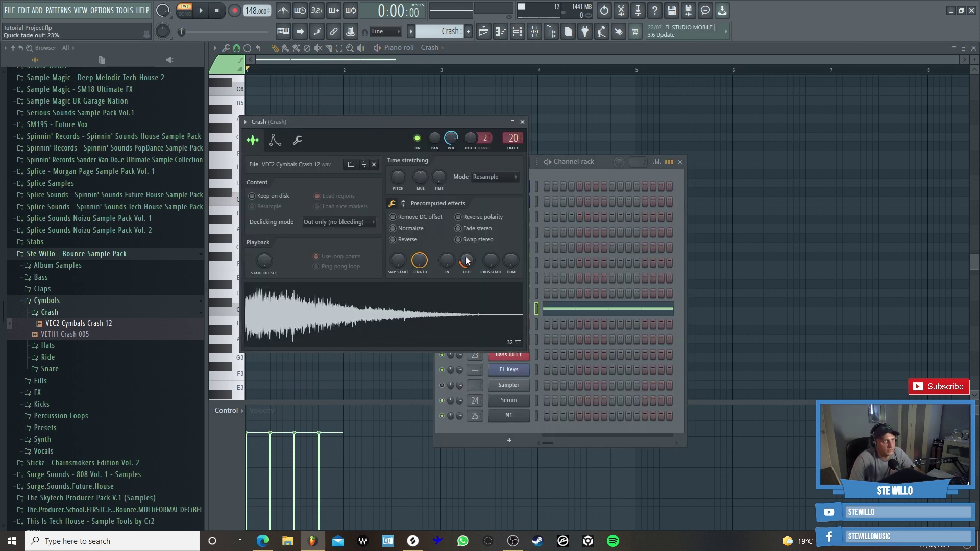
{"action": "left_click", "coordinate": [202, 11]}
{"action": "left_click", "coordinate": [203, 11]}
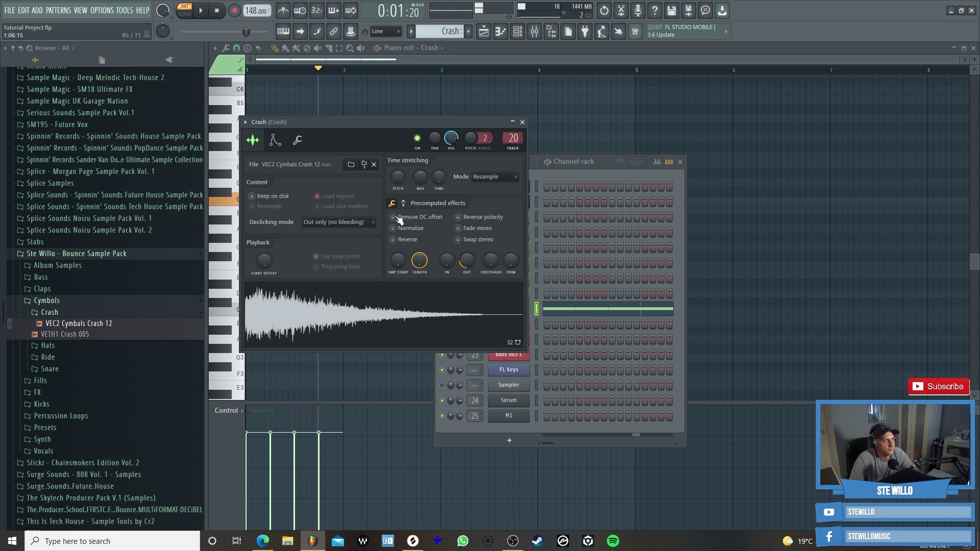
{"action": "left_click_drag", "start_coordinate": [461, 262], "coordinate": [461, 258]}
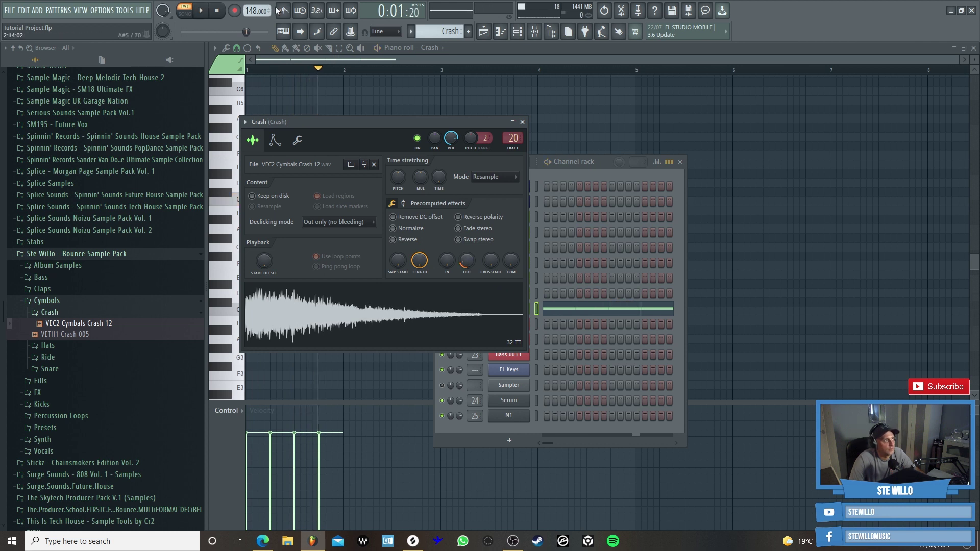
{"action": "key", "text": "space"}
{"action": "key", "text": "space"}
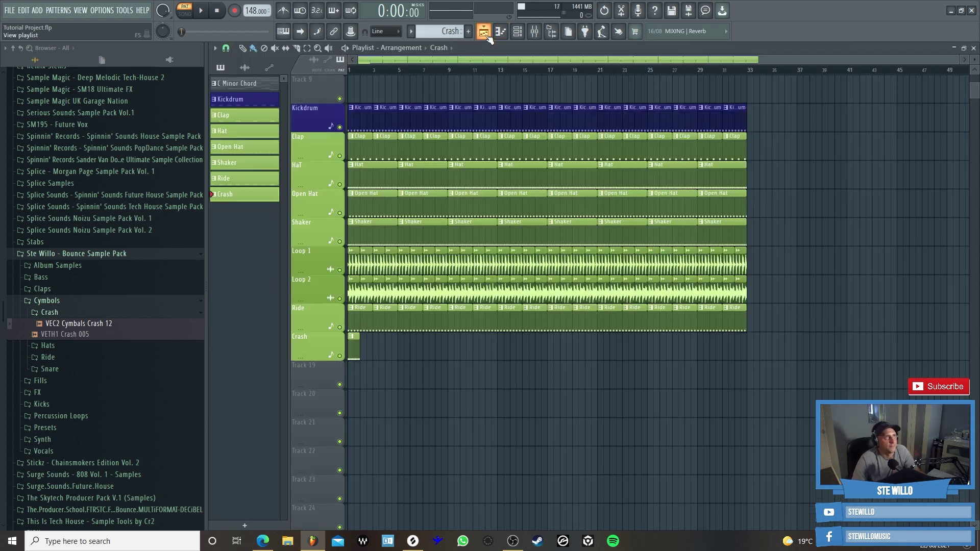
{"action": "left_click", "coordinate": [483, 31]}
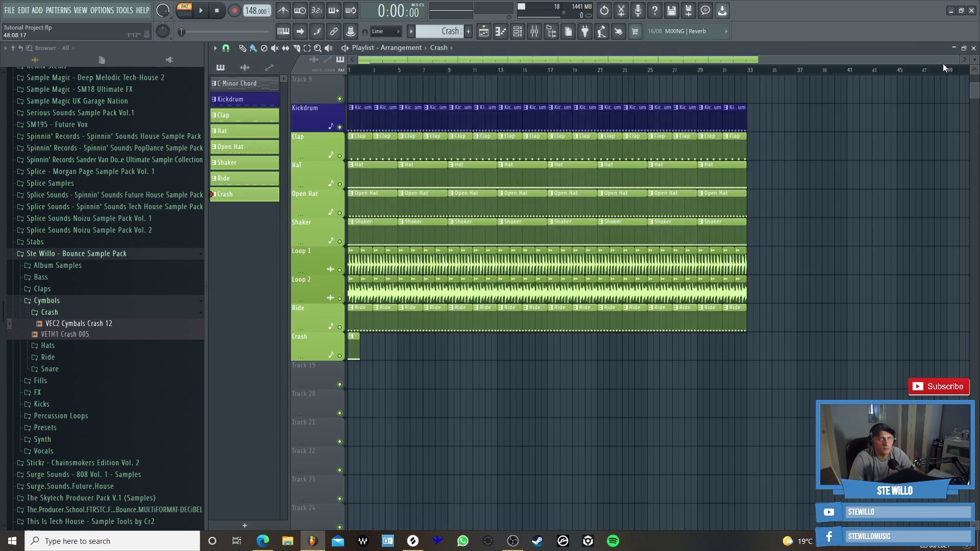
- Zoom the playlist to about 21 bars, halve the Crash clip, and play the arrangement
{"action": "left_click_drag", "start_coordinate": [956, 56], "coordinate": [611, 57]}
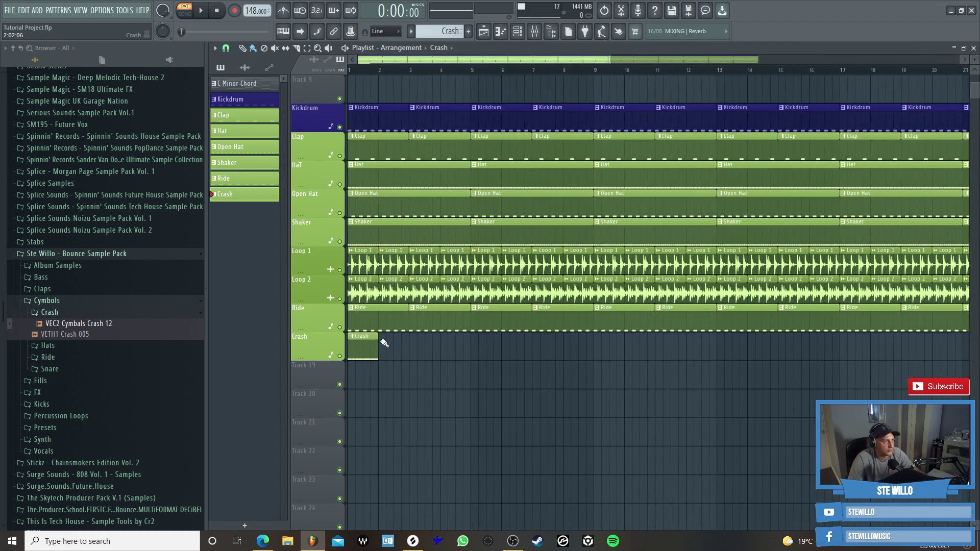
{"action": "left_click_drag", "start_coordinate": [378, 338], "coordinate": [360, 339]}
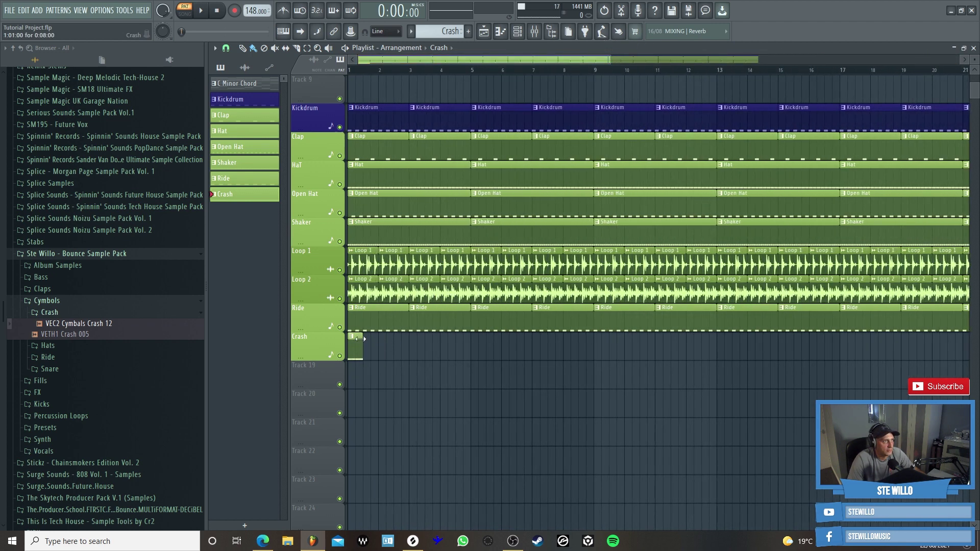
{"action": "left_click", "coordinate": [184, 14]}
{"action": "left_click", "coordinate": [201, 11]}
{"action": "left_click", "coordinate": [218, 11]}
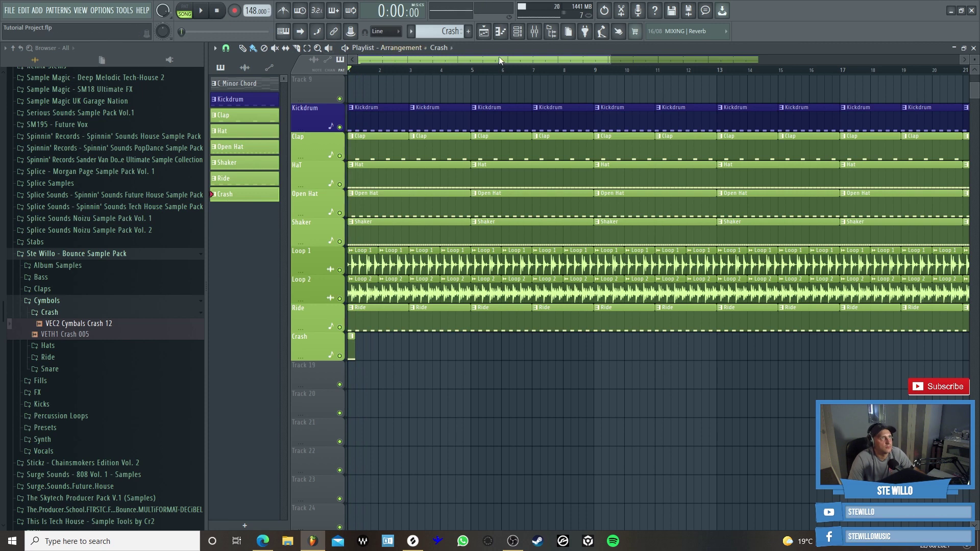
- Load EchoBoy on Crash's third slot: ping-pong 1/16 echoes, lower low cut, 23.5% mix
{"action": "left_click", "coordinate": [535, 31]}
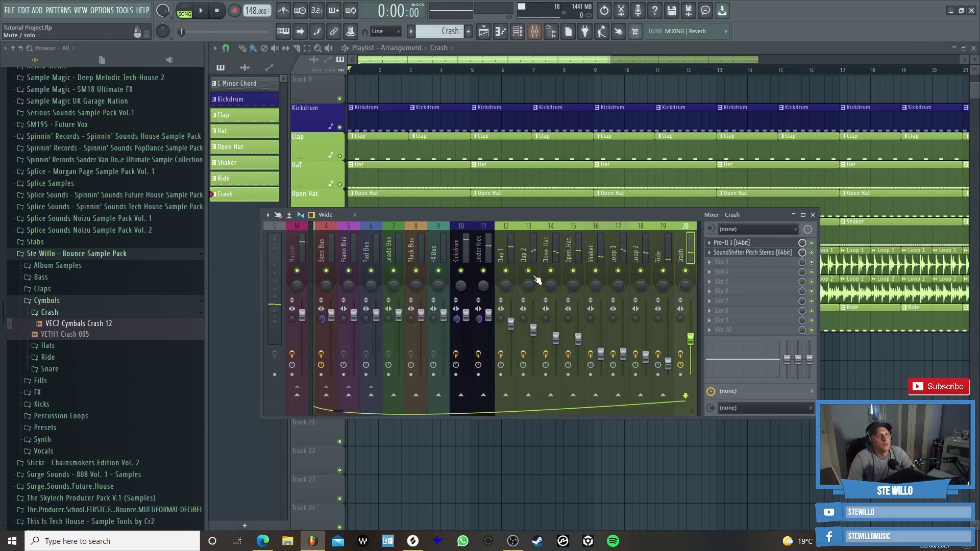
{"action": "left_click", "coordinate": [715, 263]}
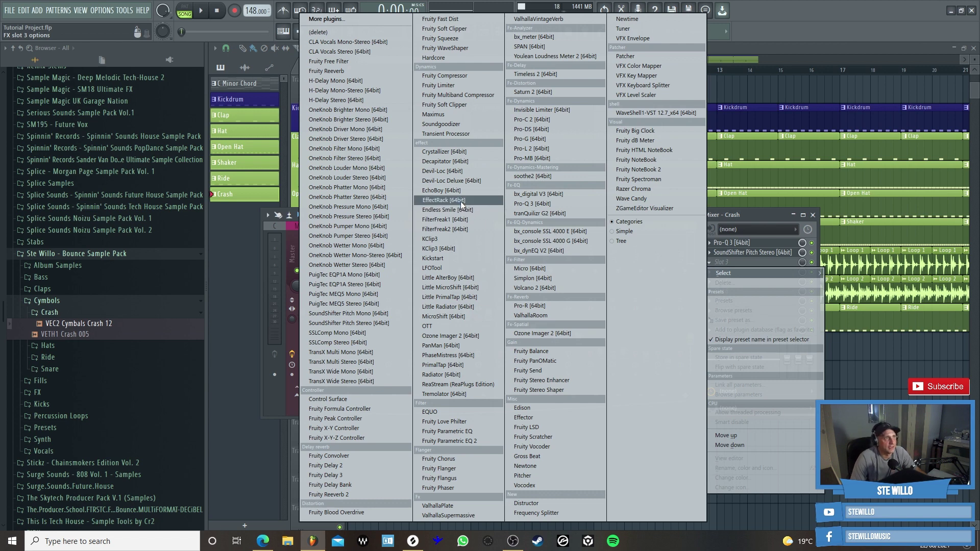
{"action": "left_click", "coordinate": [442, 191]}
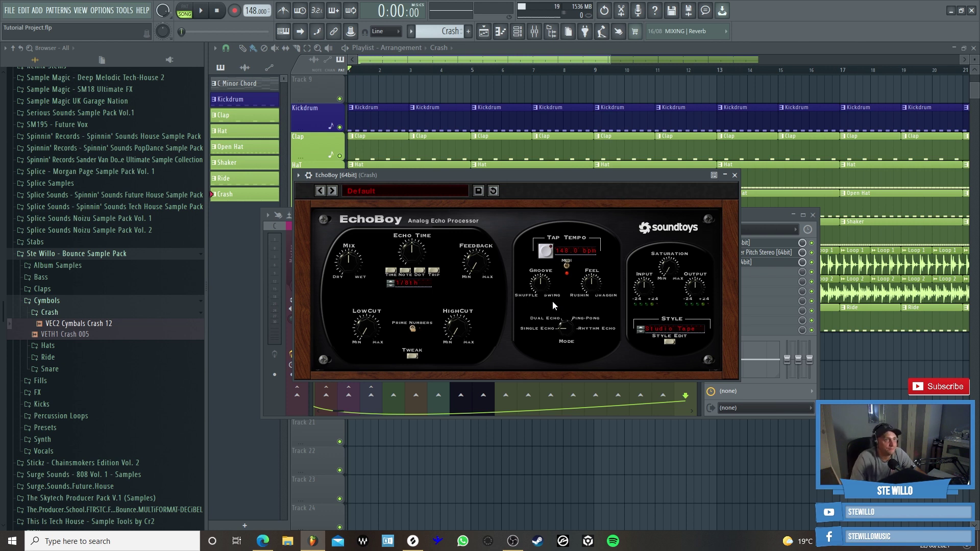
{"action": "left_click_drag", "start_coordinate": [564, 307], "coordinate": [566, 274]}
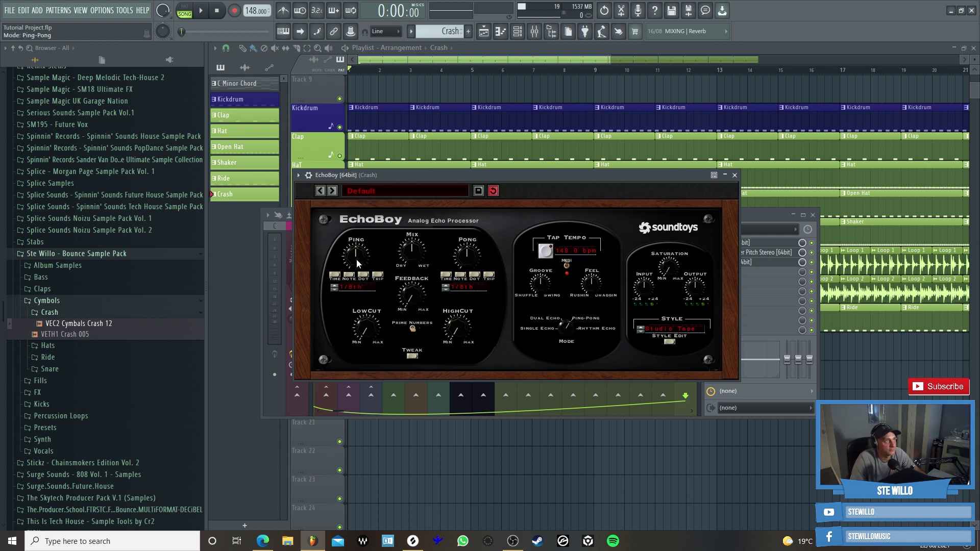
{"action": "left_click_drag", "start_coordinate": [356, 259], "coordinate": [357, 272]}
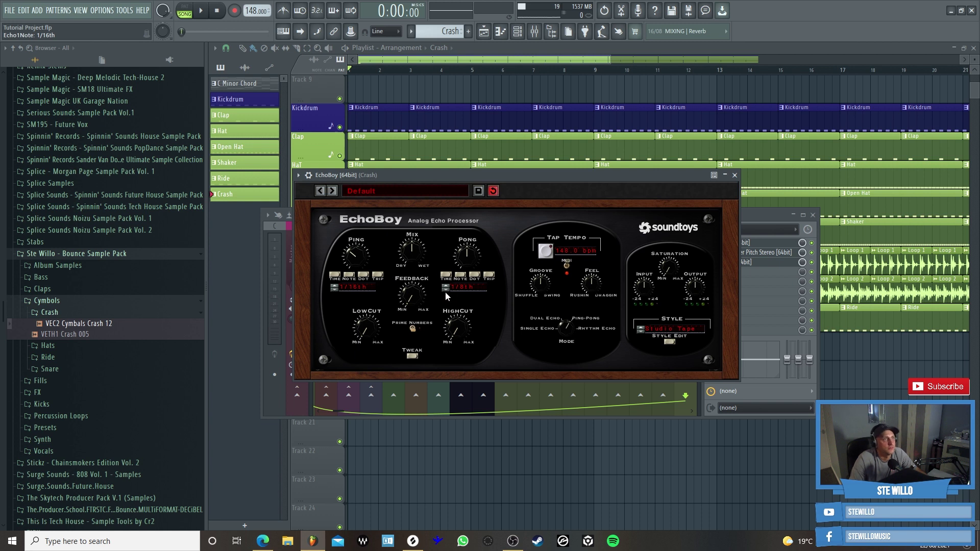
{"action": "left_click_drag", "start_coordinate": [381, 322], "coordinate": [360, 315]}
{"action": "left_click_drag", "start_coordinate": [408, 264], "coordinate": [408, 273]}
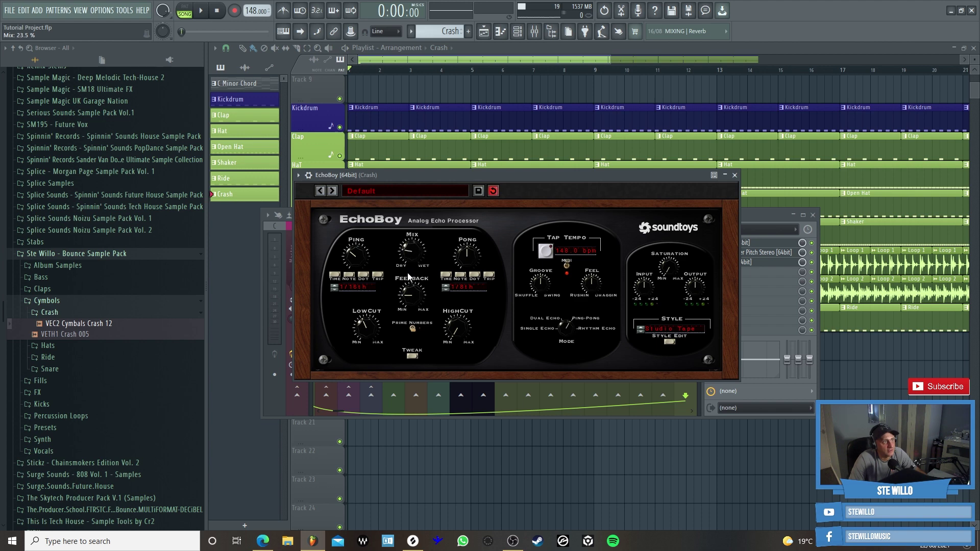
{"action": "left_click", "coordinate": [754, 214]}
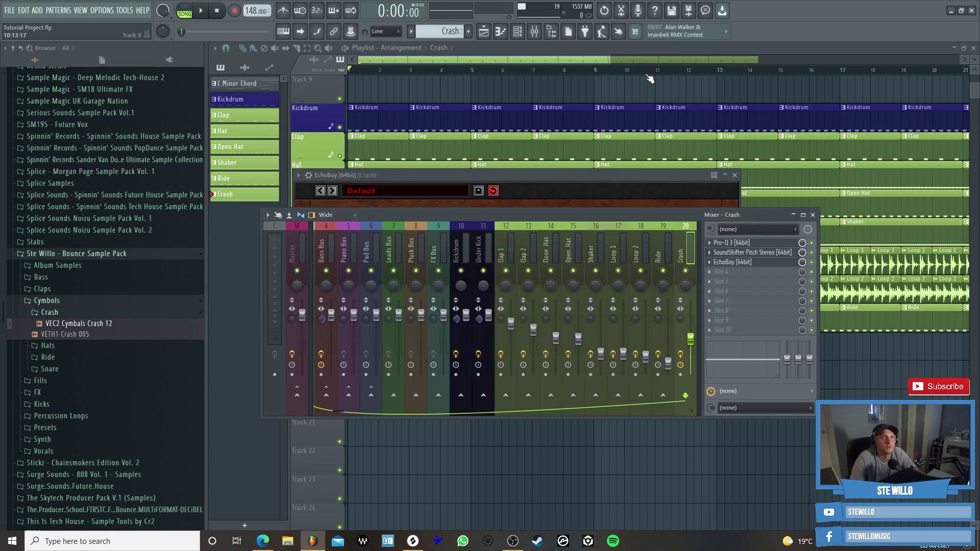
- Audition the echoed crash, then create an EchoBoy Mix automation clip spanning bars 1–33 on Track 9
{"action": "left_click", "coordinate": [199, 15]}
{"action": "key", "text": "space"}
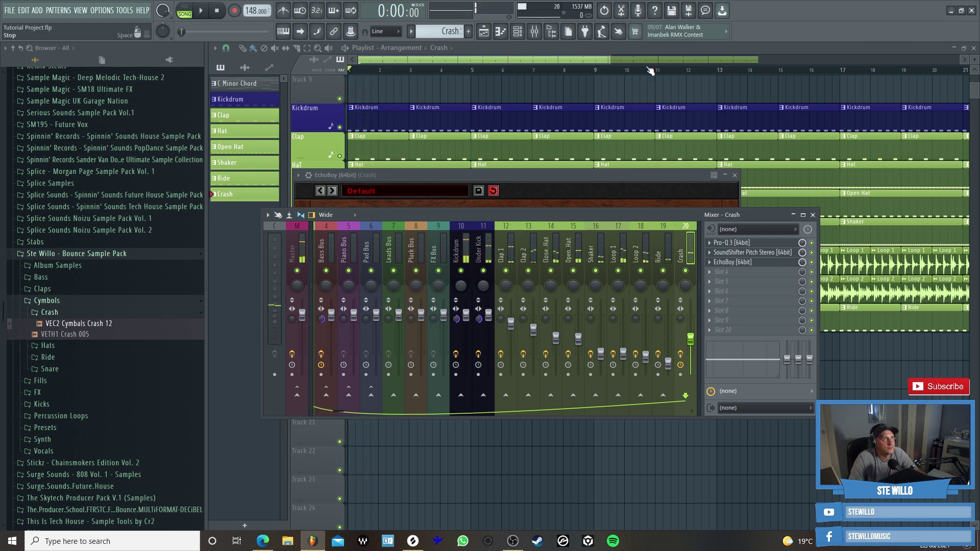
{"action": "right_click", "coordinate": [803, 264]}
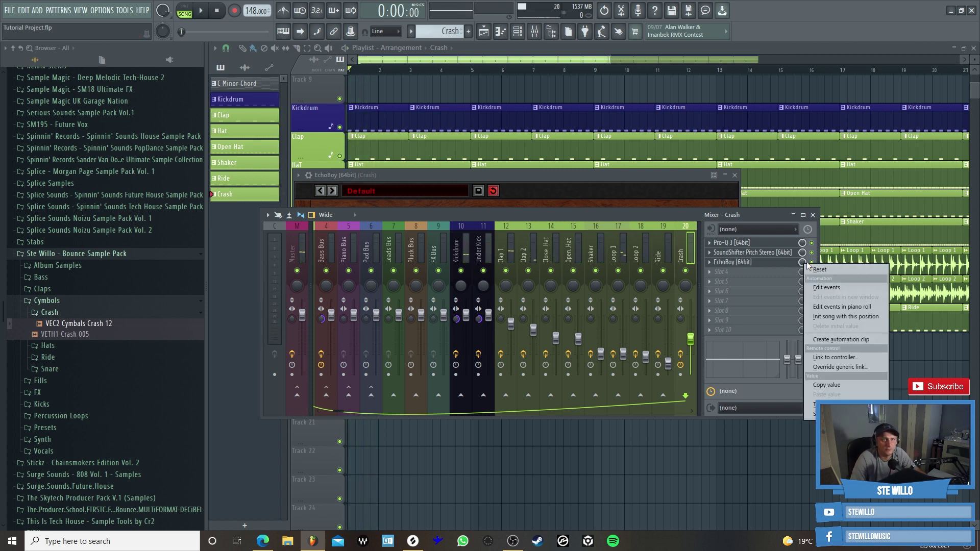
{"action": "left_click", "coordinate": [841, 339]}
{"action": "left_click_drag", "start_coordinate": [612, 60], "coordinate": [978, 60]}
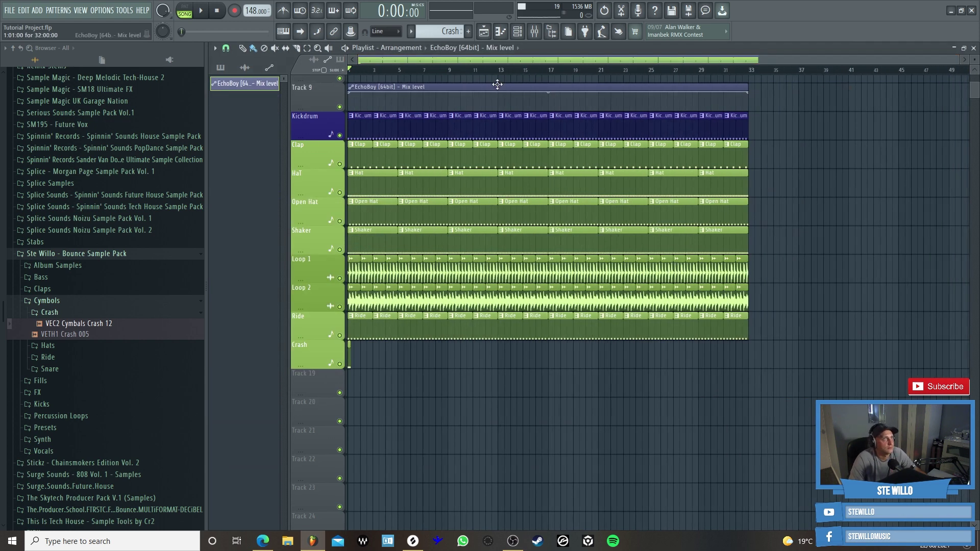
{"action": "left_click_drag", "start_coordinate": [494, 88], "coordinate": [460, 390]}
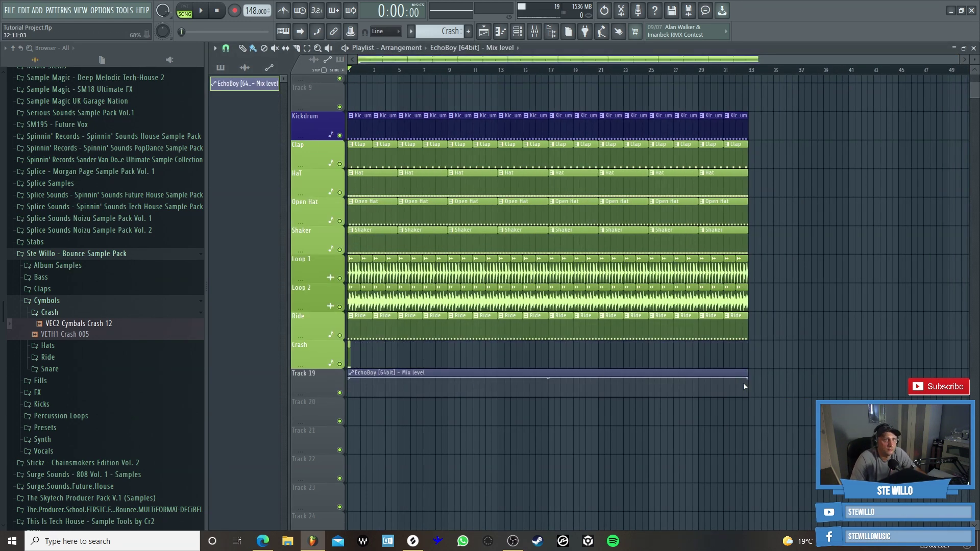
- Lengthen the Crash clip so it leads into bar 17
{"action": "left_click_drag", "start_coordinate": [959, 61], "coordinate": [889, 61]}
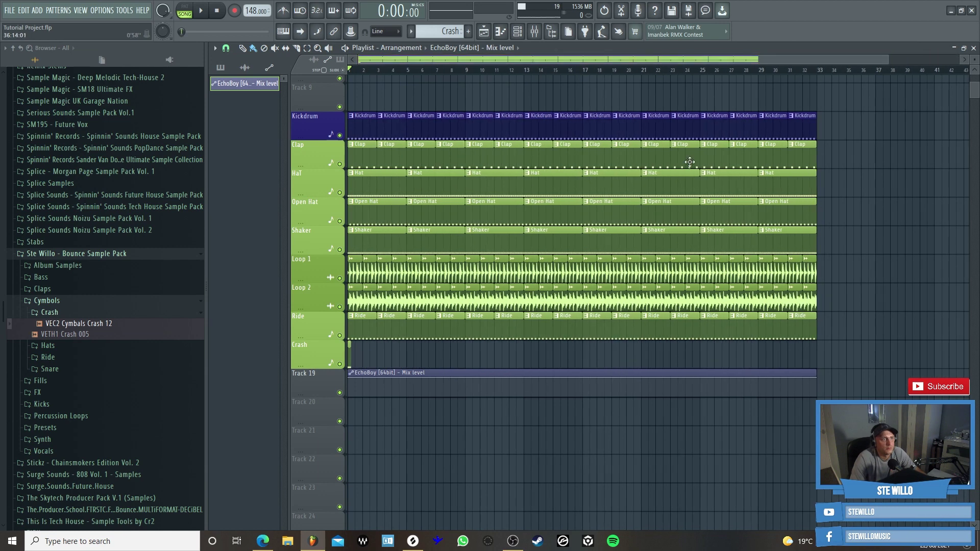
{"action": "left_click", "coordinate": [352, 361]}
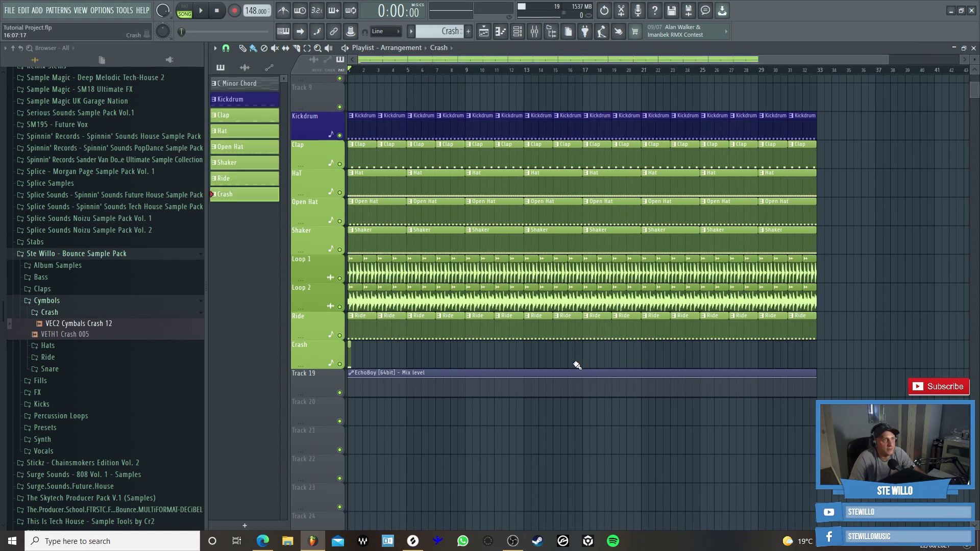
{"action": "left_click_drag", "start_coordinate": [889, 61], "coordinate": [622, 72]}
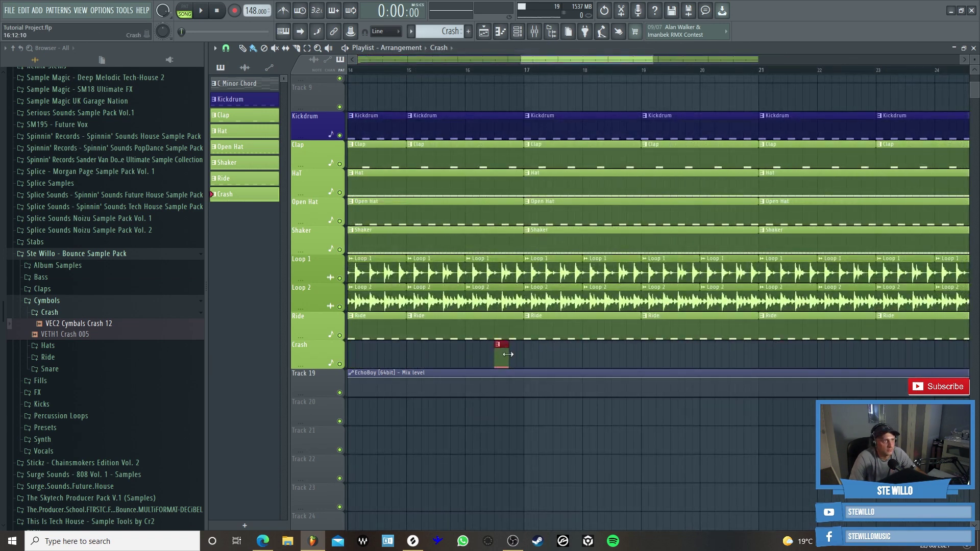
{"action": "left_click_drag", "start_coordinate": [508, 354], "coordinate": [521, 356]}
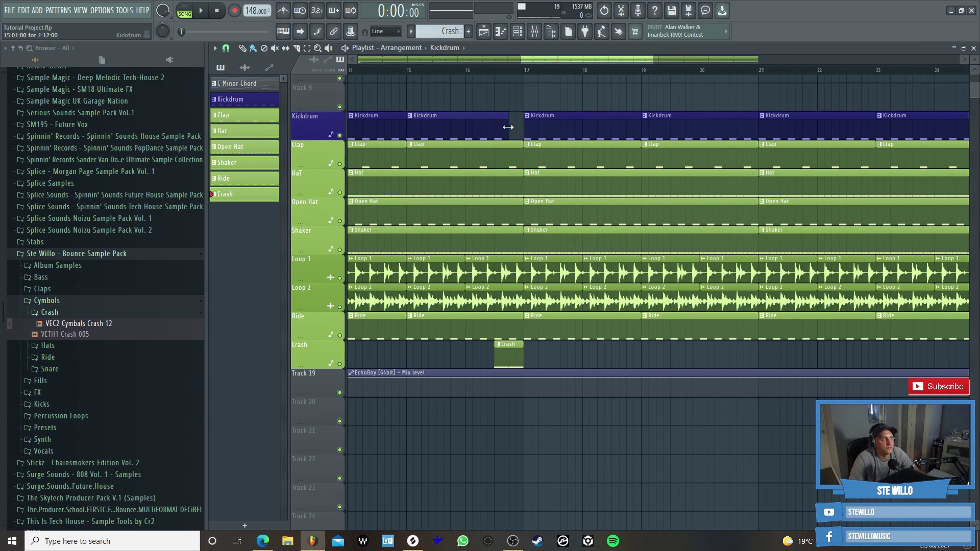
- Add automation points so the EchoBoy mix drops suddenly, then returns to maximum at bar 17
{"action": "left_click", "coordinate": [467, 75]}
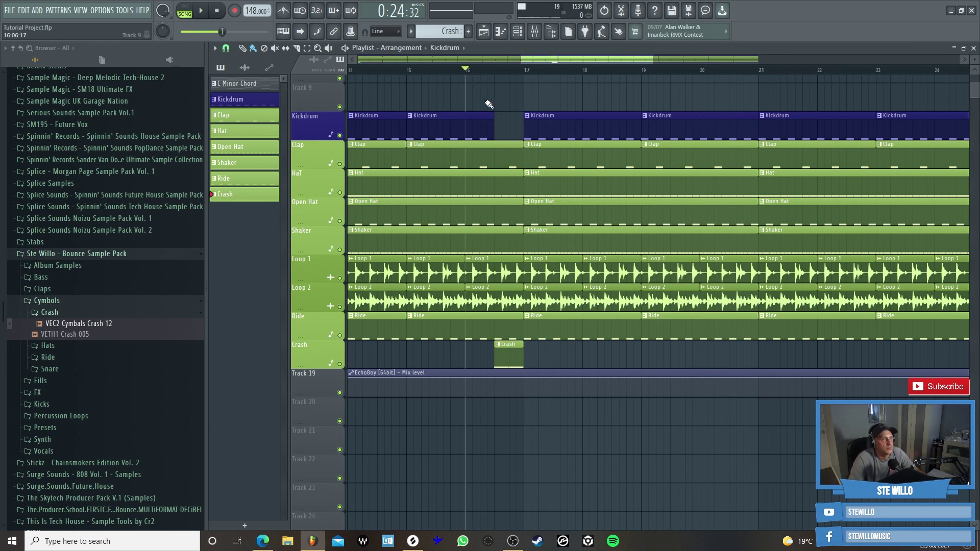
{"action": "right_click", "coordinate": [496, 389]}
{"action": "left_click_drag", "start_coordinate": [497, 387], "coordinate": [494, 415]}
{"action": "right_click", "coordinate": [501, 386]}
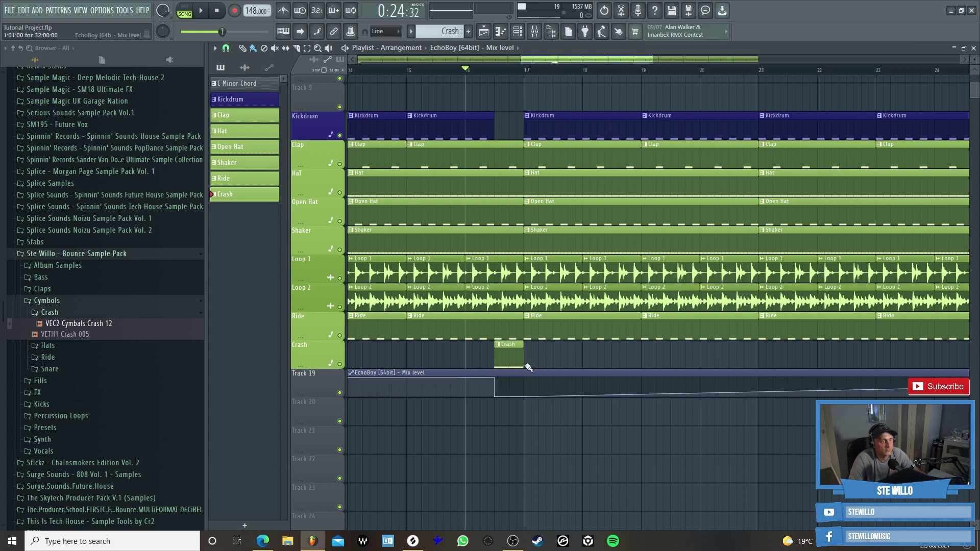
{"action": "right_click", "coordinate": [526, 392]}
{"action": "left_click_drag", "start_coordinate": [526, 392], "coordinate": [526, 356]}
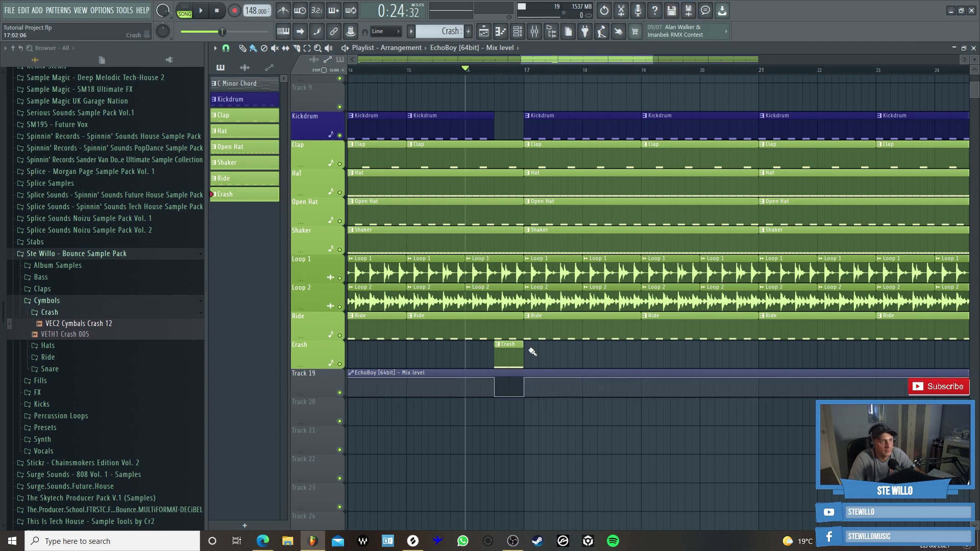
- Place a second Crash clip at bar 17, trim it short, and play from bar 16
{"action": "left_click", "coordinate": [526, 355]}
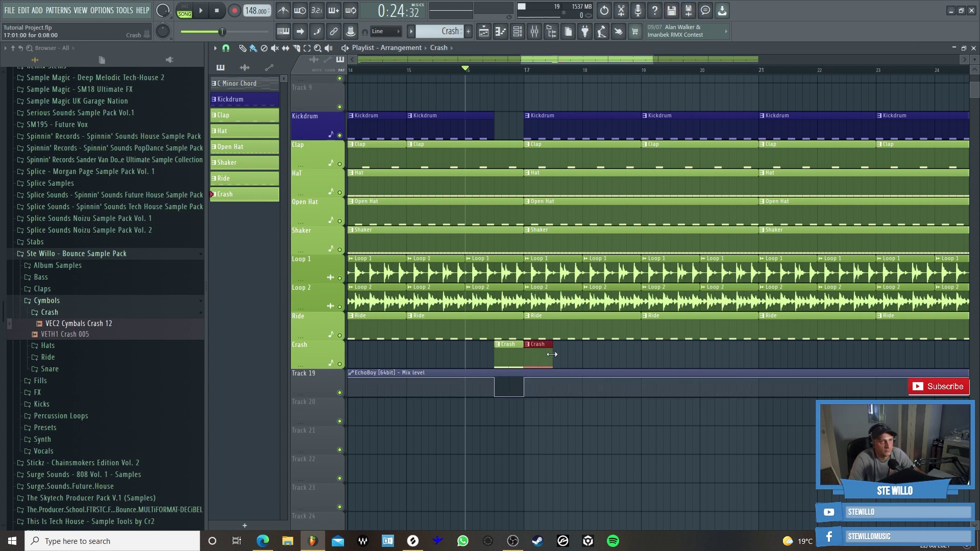
{"action": "left_click_drag", "start_coordinate": [652, 56], "coordinate": [562, 60]}
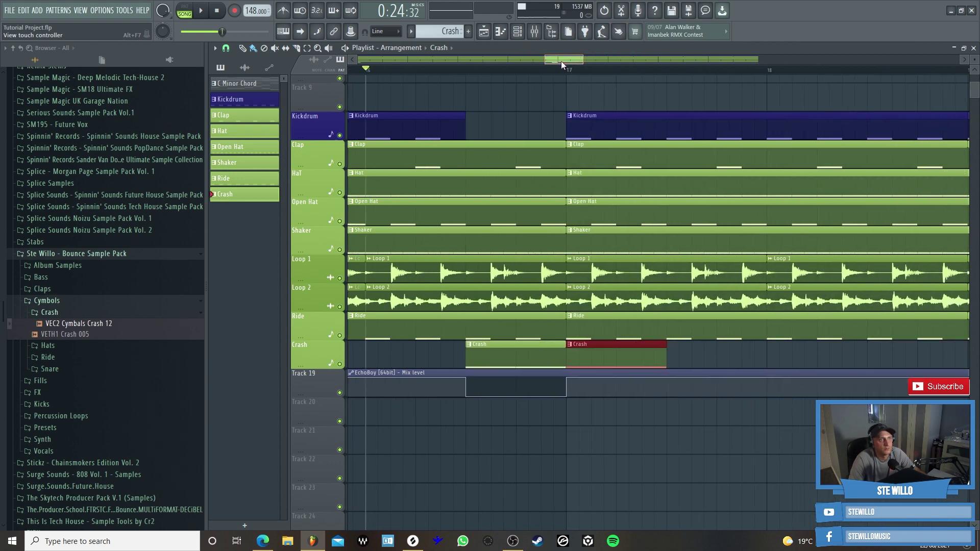
{"action": "left_click_drag", "start_coordinate": [662, 346], "coordinate": [596, 343]}
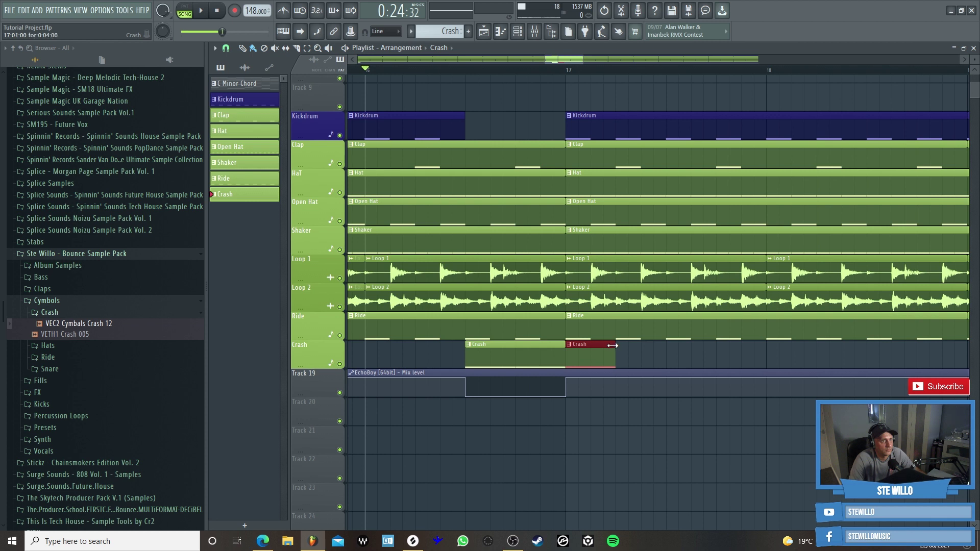
{"action": "left_click", "coordinate": [440, 354], "text": "ctrl"}
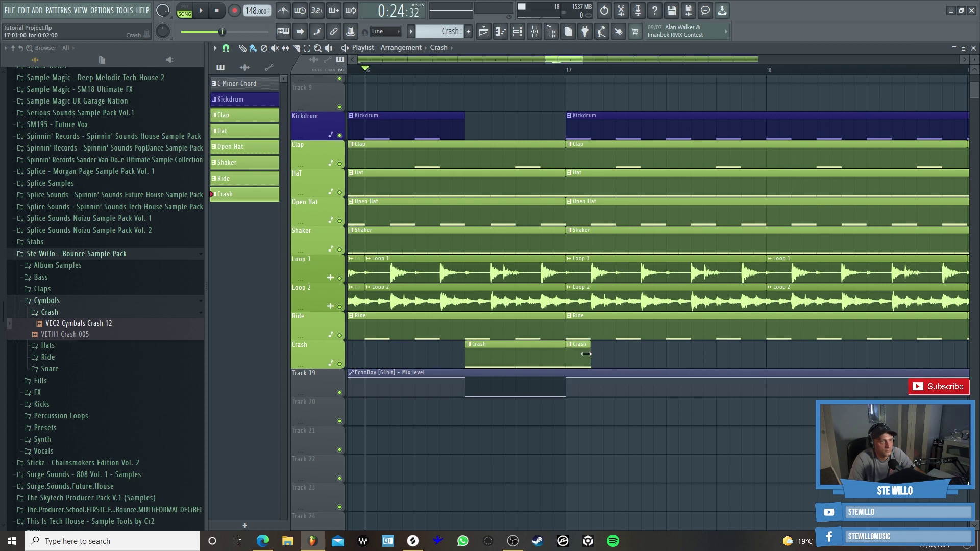
{"action": "key", "text": "space"}
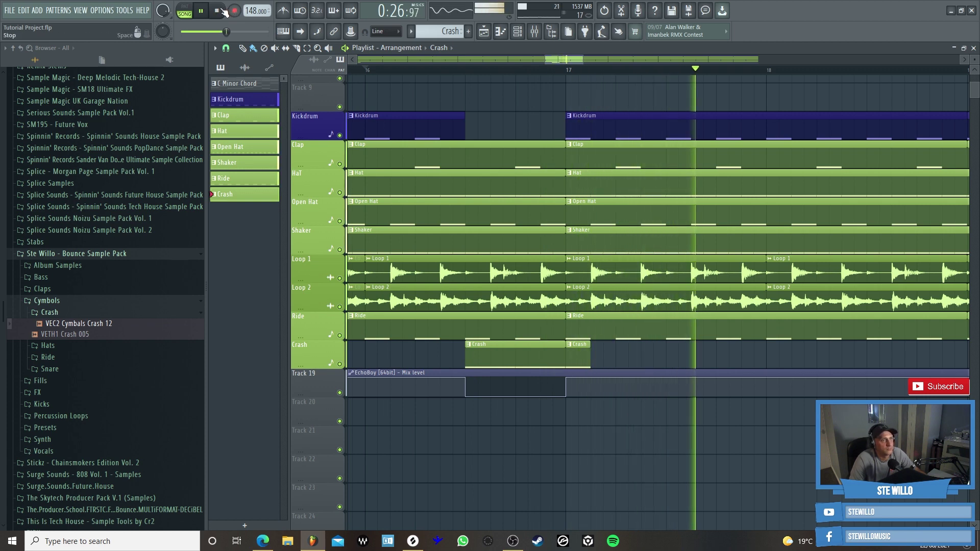
{"action": "left_click", "coordinate": [217, 11]}
{"action": "key", "text": "Page_Down"}
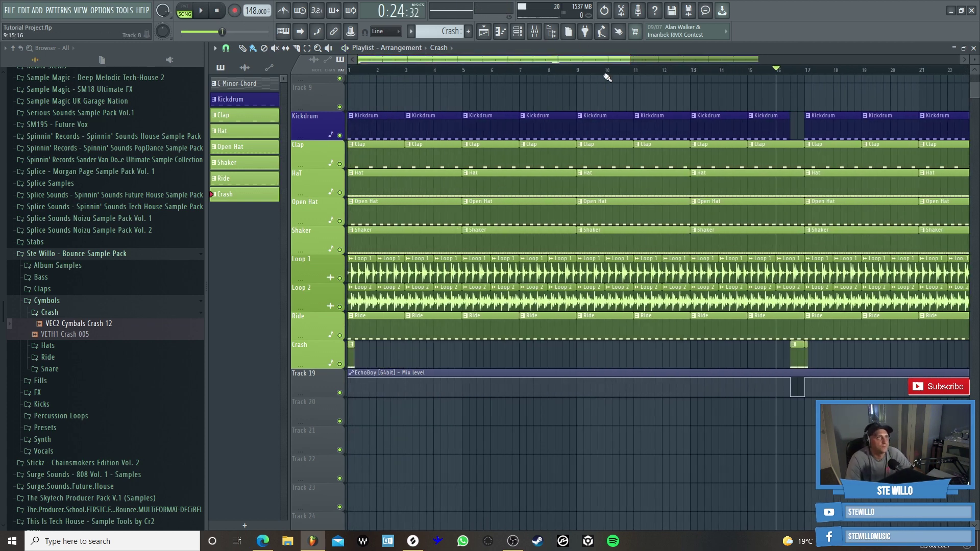
- Rename the EchoBoy mix automation clip to 'Crash Automate' and colour it green
{"action": "left_click", "coordinate": [263, 70]}
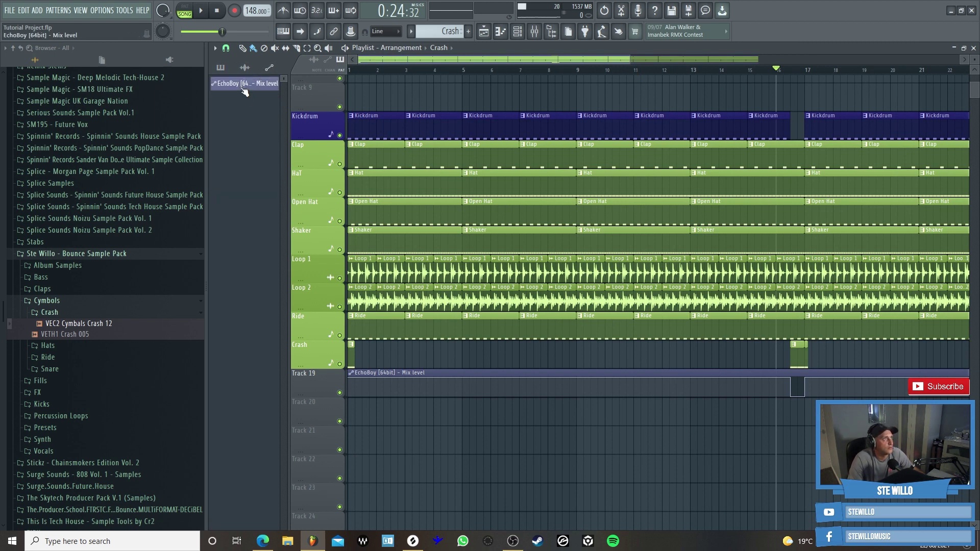
{"action": "right_click", "coordinate": [244, 91]}
{"action": "left_click", "coordinate": [274, 121]}
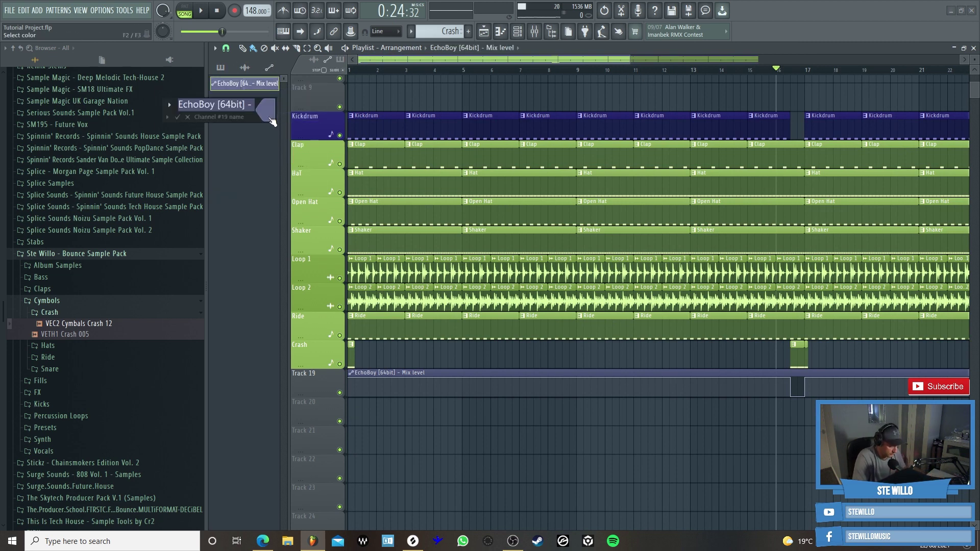
{"action": "type", "text": "Crash Automate"}
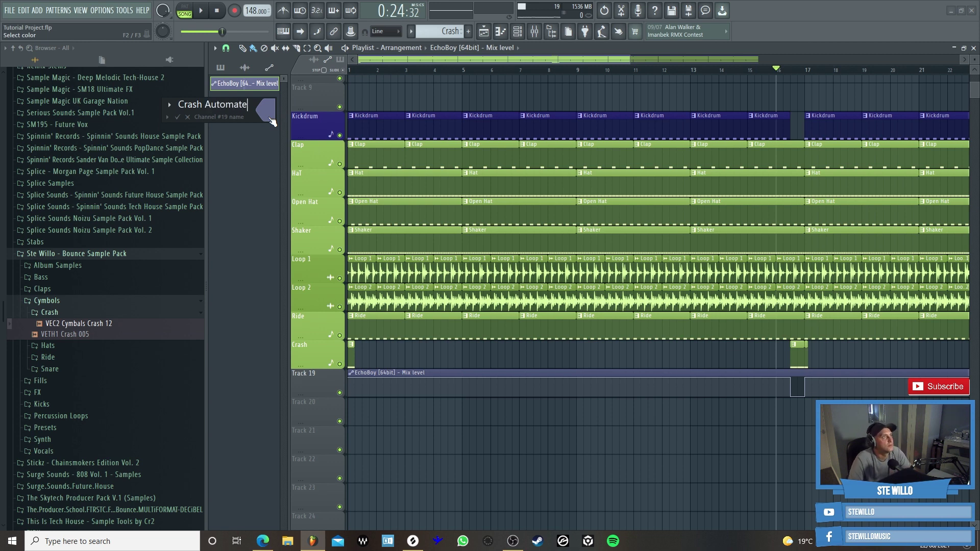
{"action": "left_click", "coordinate": [270, 119]}
{"action": "left_click", "coordinate": [297, 141]}
{"action": "left_click", "coordinate": [424, 358]}
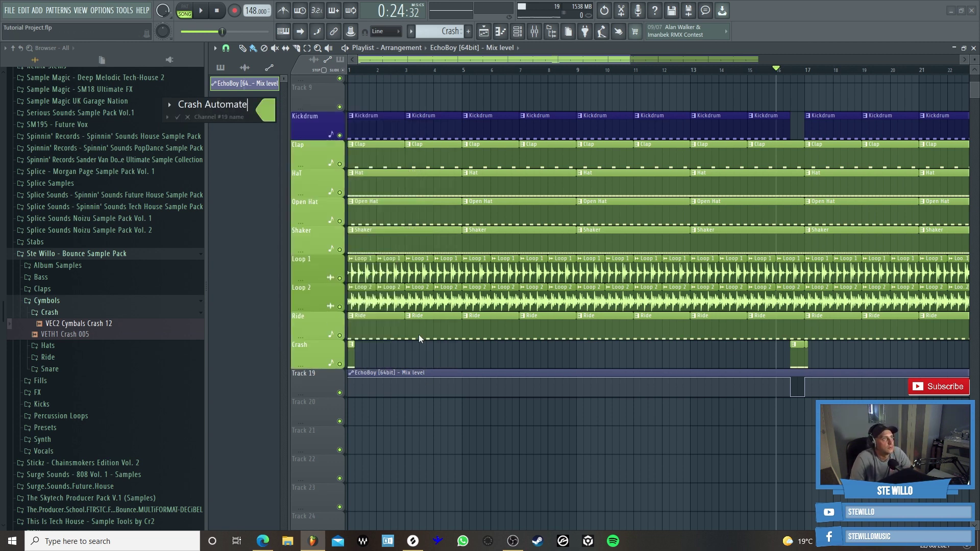
{"action": "key", "text": "Return"}
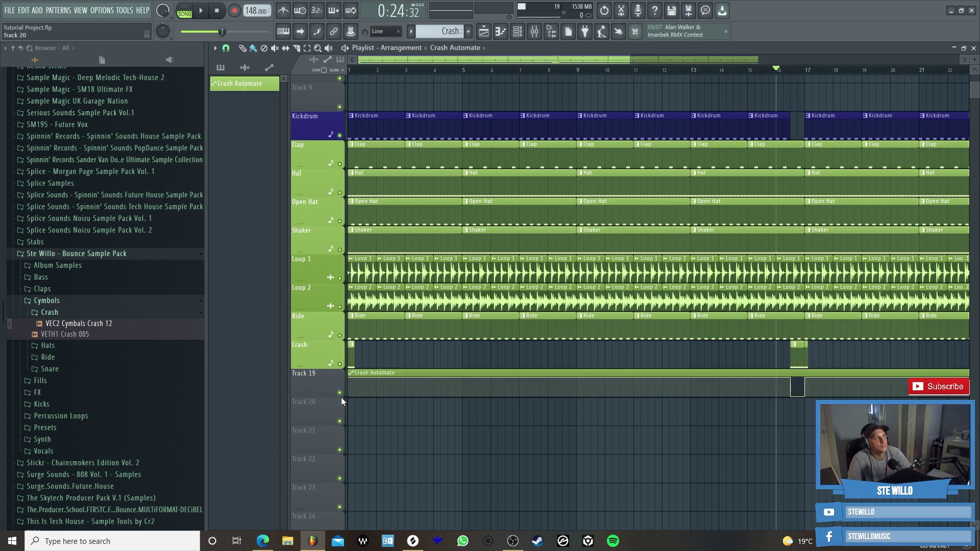
- Auto-name Track 19 after its Crash Automate clip
{"action": "right_click", "coordinate": [319, 386]}
{"action": "left_click", "coordinate": [347, 329]}
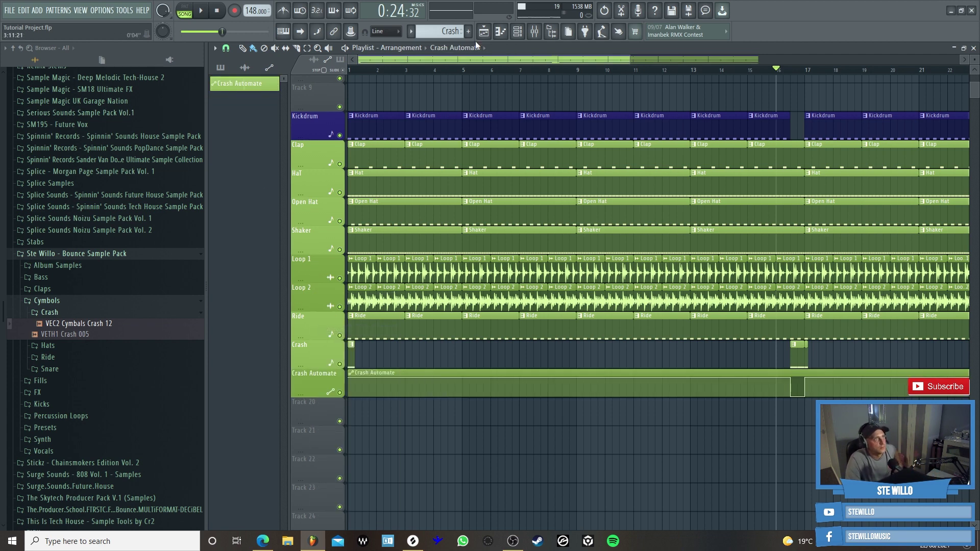
{"action": "left_click_drag", "start_coordinate": [630, 57], "coordinate": [705, 58]}
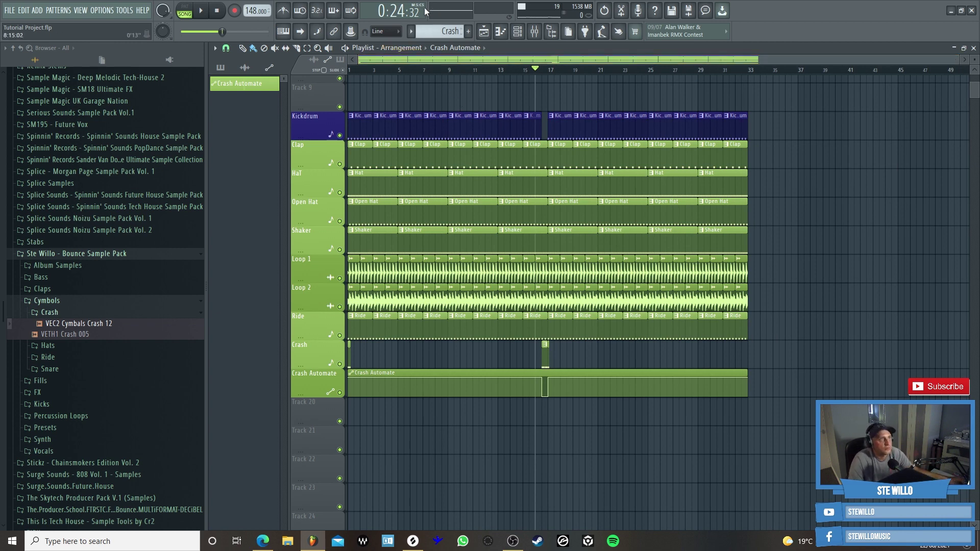
- Play the song from bar 1 and place Crash clips at bars 9 and 25
{"action": "left_click", "coordinate": [217, 15]}
{"action": "key", "text": "space"}
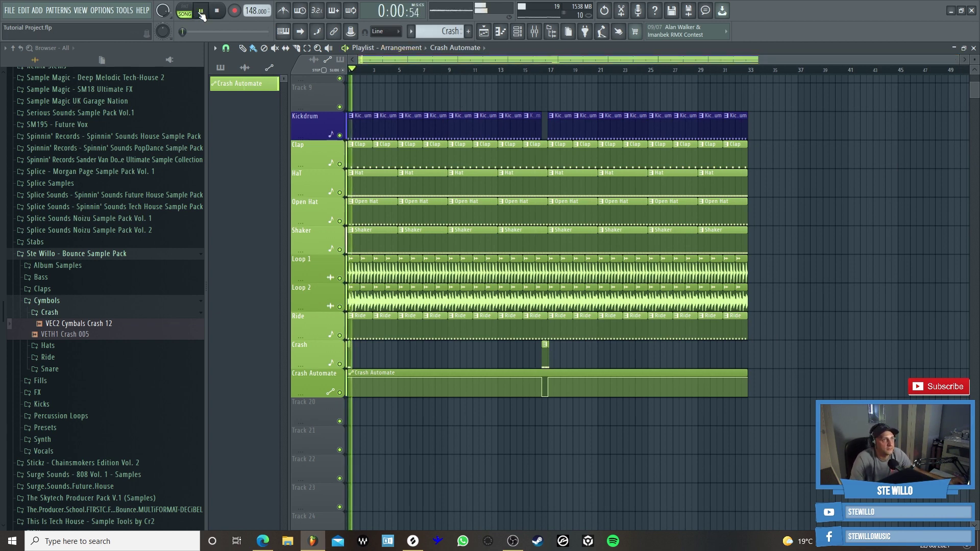
{"action": "key", "text": "F9"}
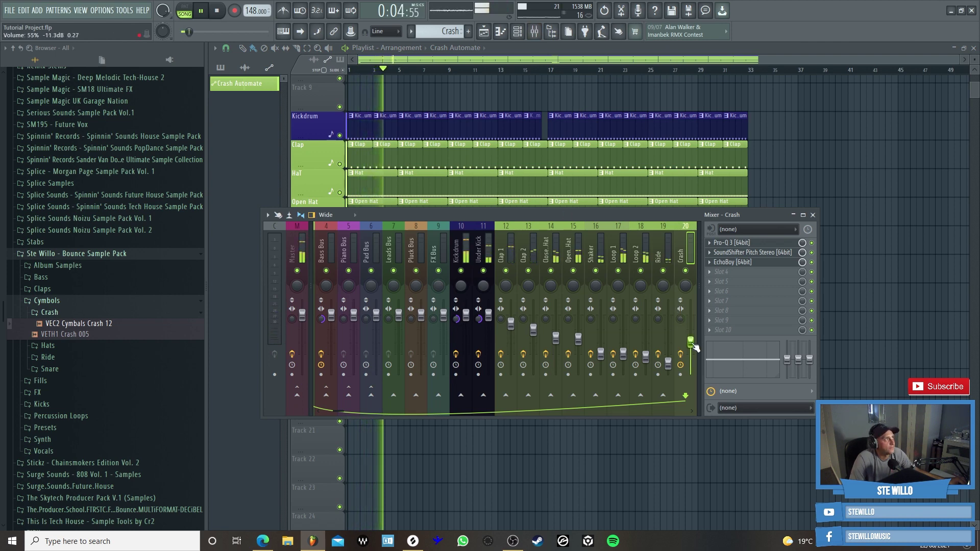
{"action": "key", "text": "F9"}
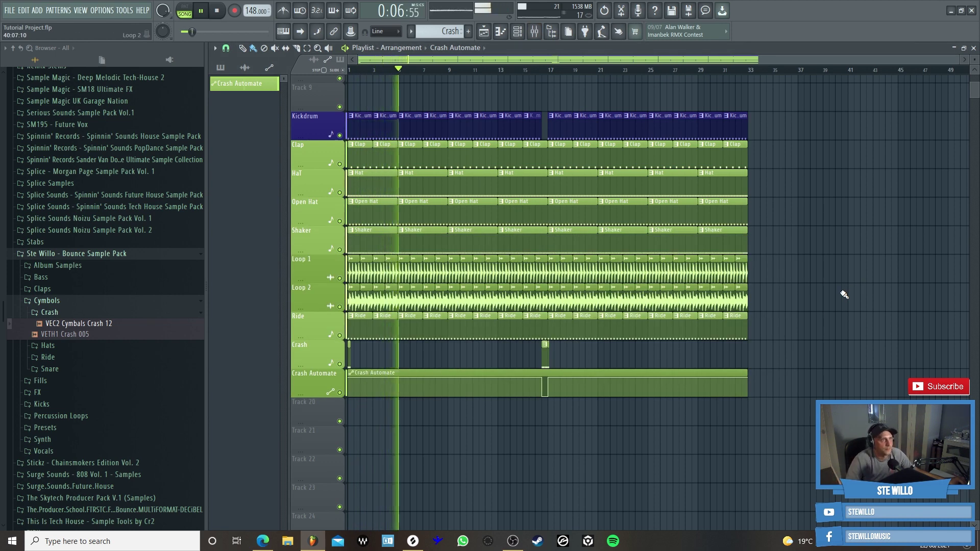
{"action": "left_click", "coordinate": [349, 354]}
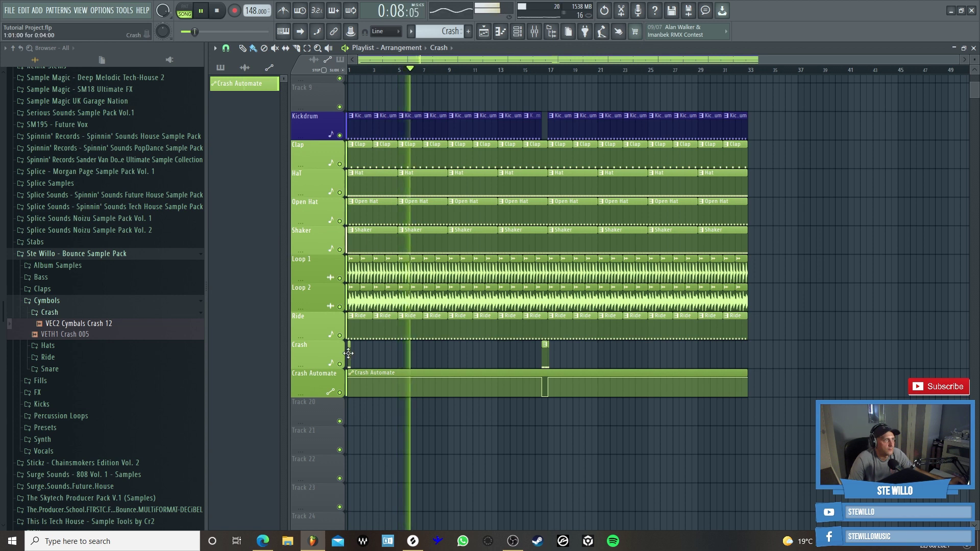
{"action": "left_click", "coordinate": [449, 362]}
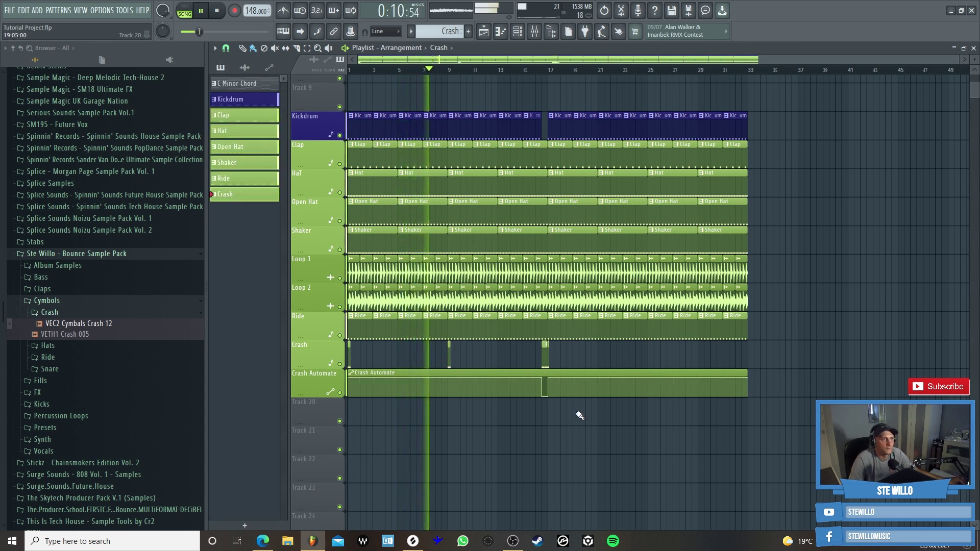
{"action": "left_click", "coordinate": [649, 358]}
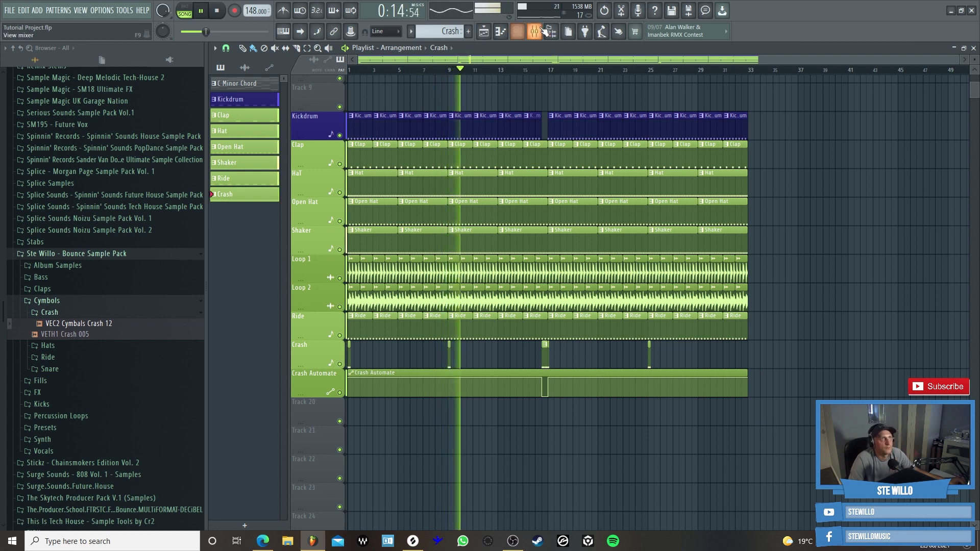
- Raise the Crash mixer track volume to 60%
{"action": "key", "text": "F9"}
{"action": "left_click_drag", "start_coordinate": [691, 342], "coordinate": [691, 339]}
{"action": "key", "text": "F9"}
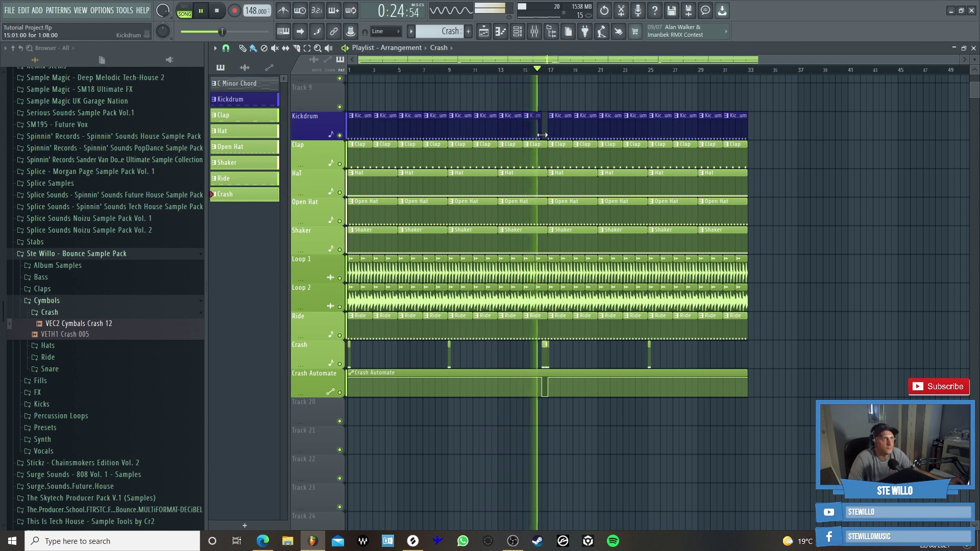
- Shorten the kick clip at bar 15, then stop playback
{"action": "left_click_drag", "start_coordinate": [542, 134], "coordinate": [539, 135]}
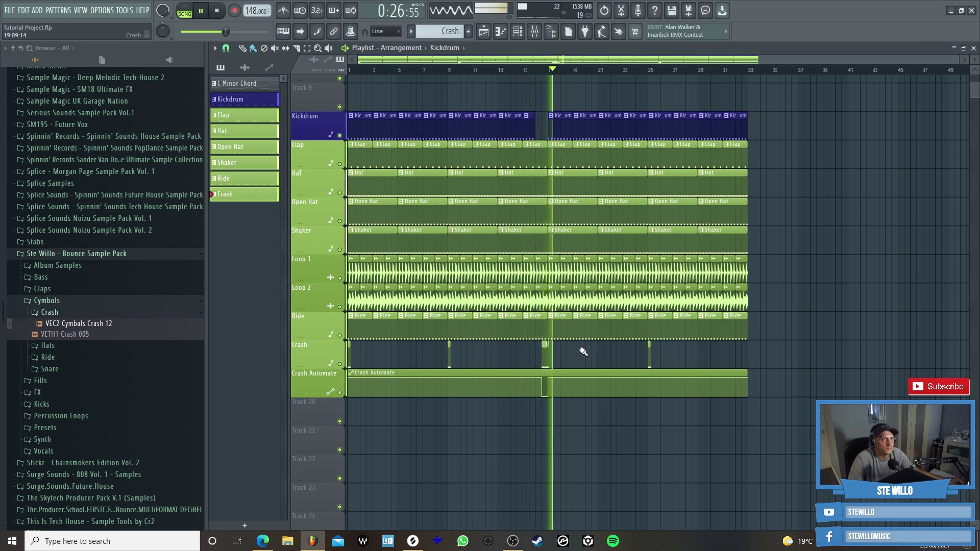
{"action": "left_click_drag", "start_coordinate": [959, 61], "coordinate": [658, 62]}
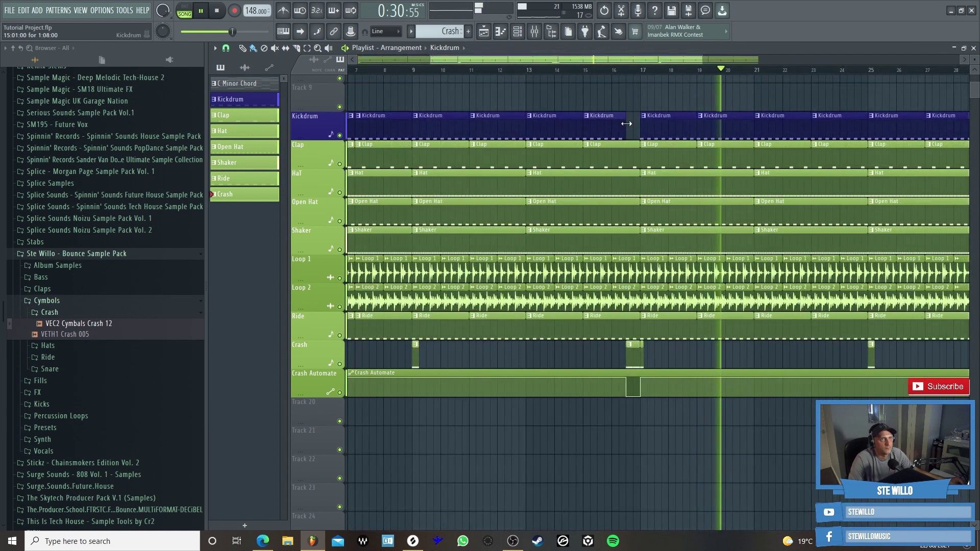
{"action": "key", "text": "space"}
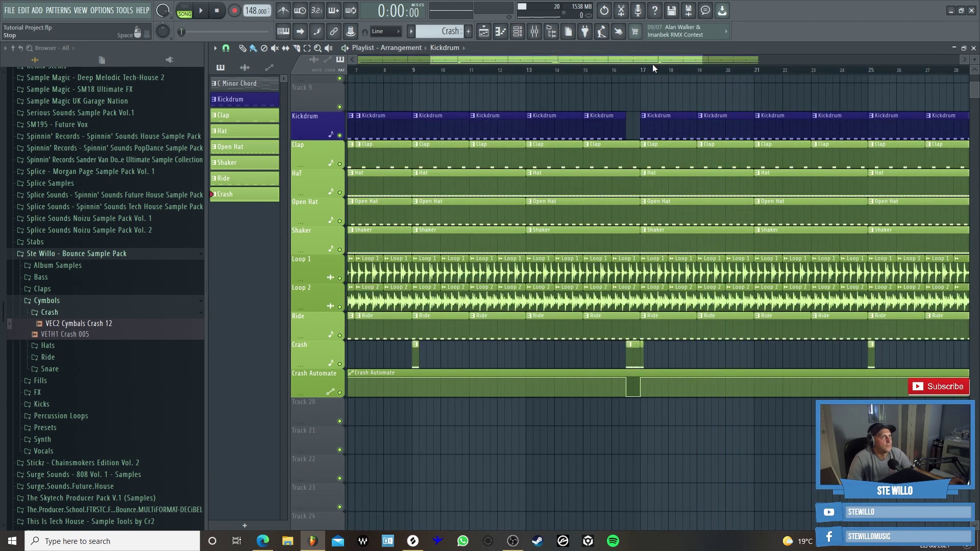
{"action": "left_click_drag", "start_coordinate": [631, 60], "coordinate": [961, 60]}
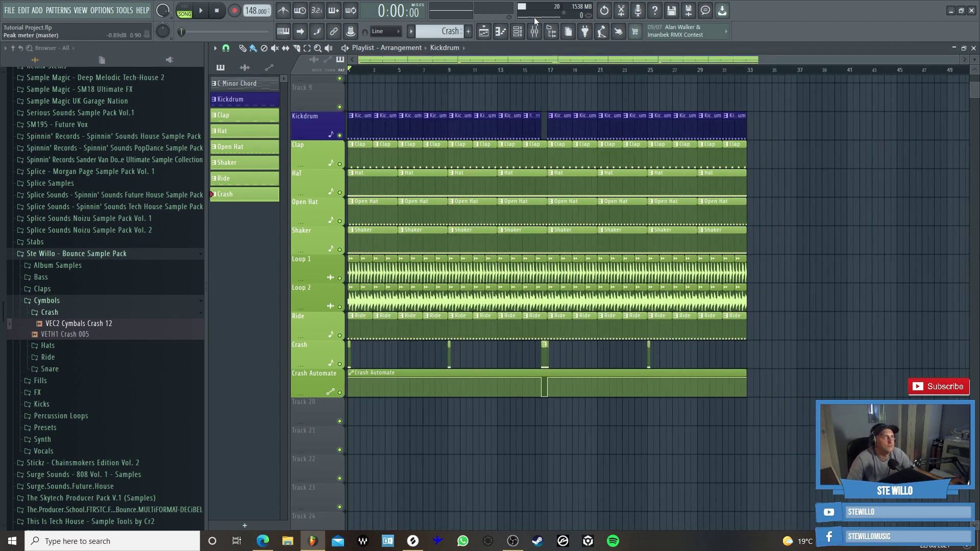
- Audition FL_Snare and VEC1 Snare 028 from the Snare folder, then show all channels in the channel rack
{"action": "left_click", "coordinate": [521, 35]}
{"action": "left_click", "coordinate": [521, 35]}
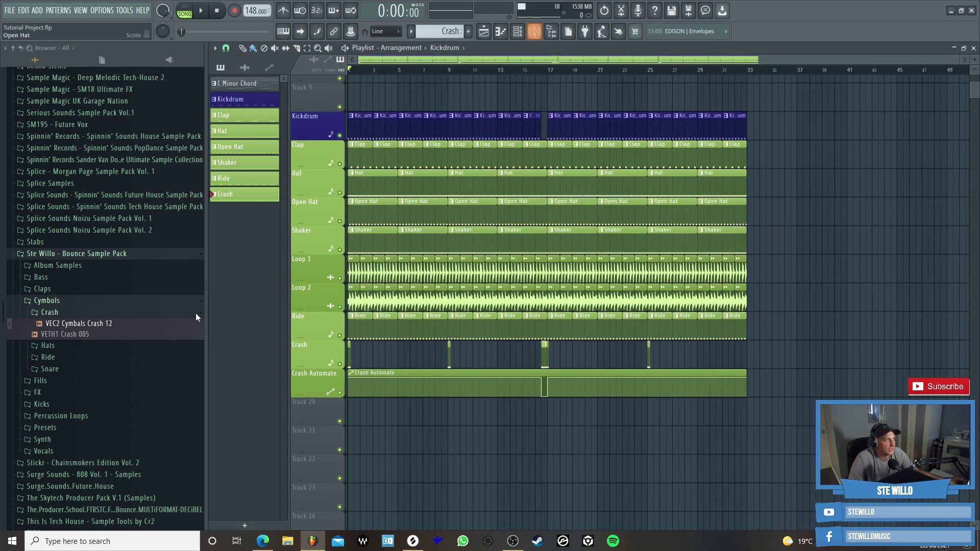
{"action": "left_click", "coordinate": [94, 312]}
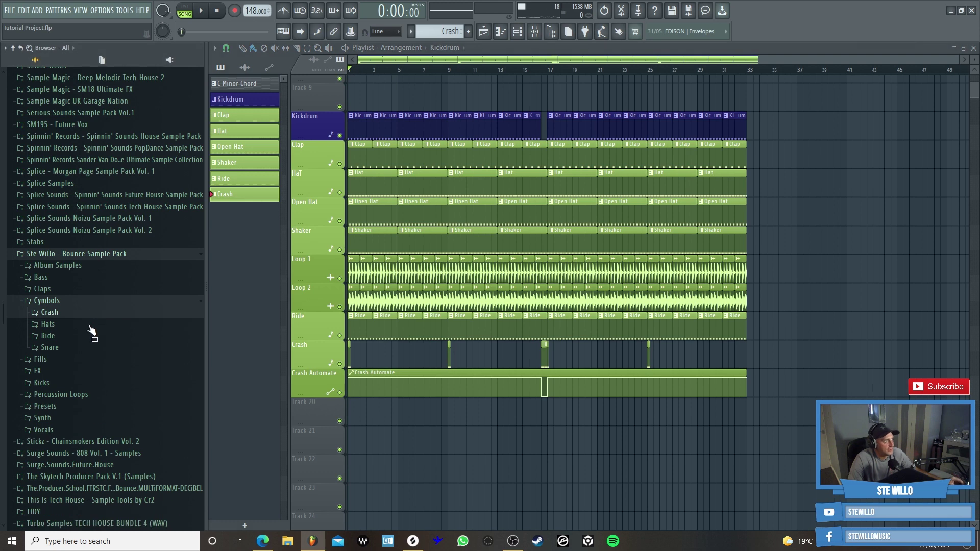
{"action": "left_click", "coordinate": [77, 349]}
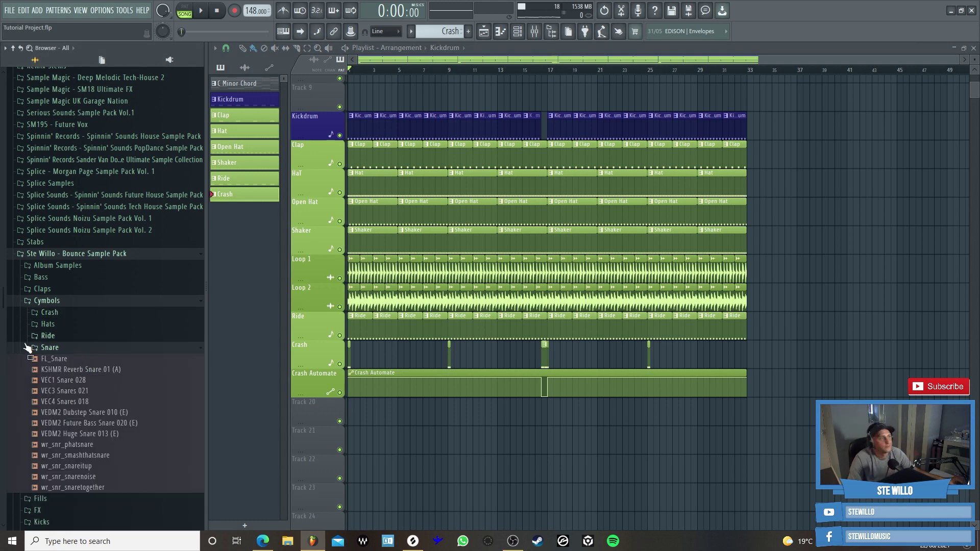
{"action": "left_click", "coordinate": [77, 360]}
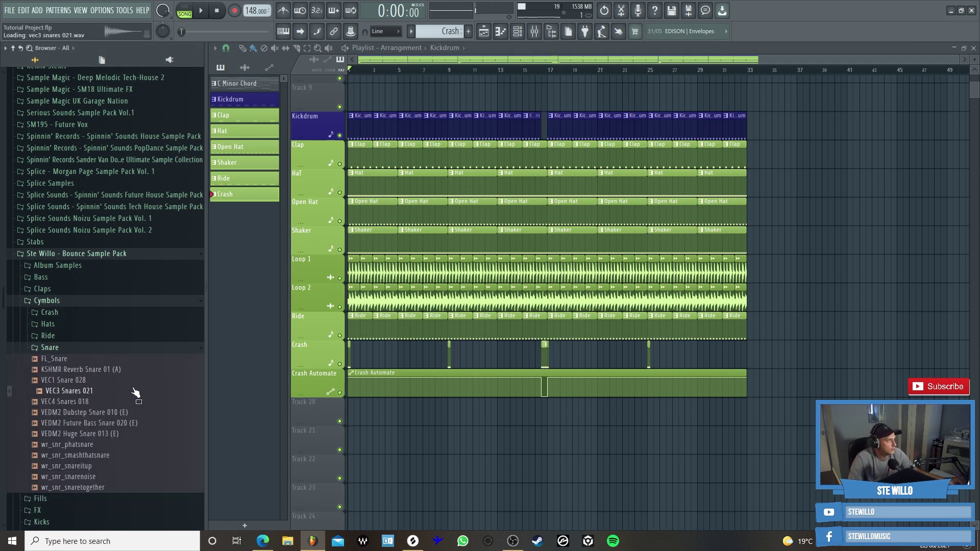
{"action": "left_click", "coordinate": [97, 379]}
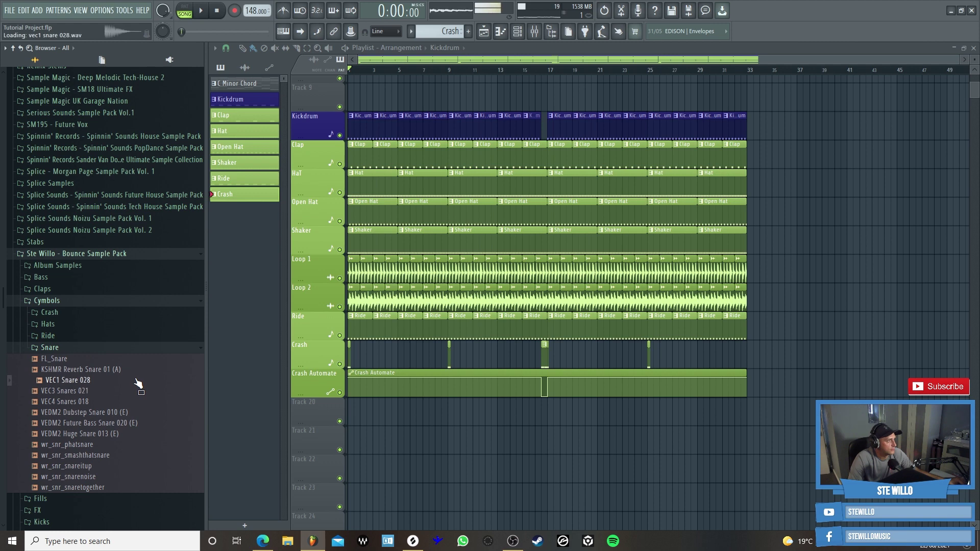
{"action": "left_click", "coordinate": [517, 33]}
{"action": "left_click", "coordinate": [502, 207]}
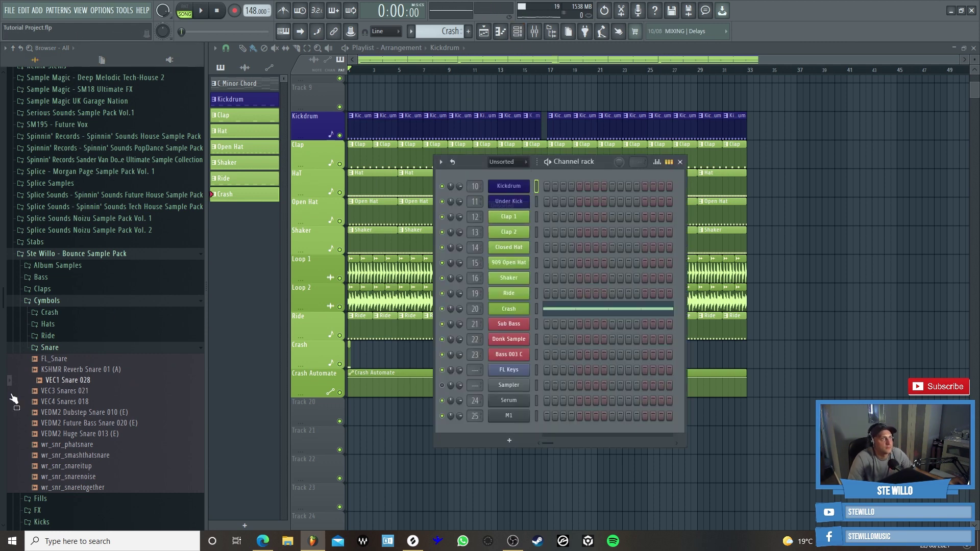
- Add VEC1 Snare 028 below Crash as a green channel named 'Snare' and open its mixer track
{"action": "left_click_drag", "start_coordinate": [77, 381], "coordinate": [504, 322]}
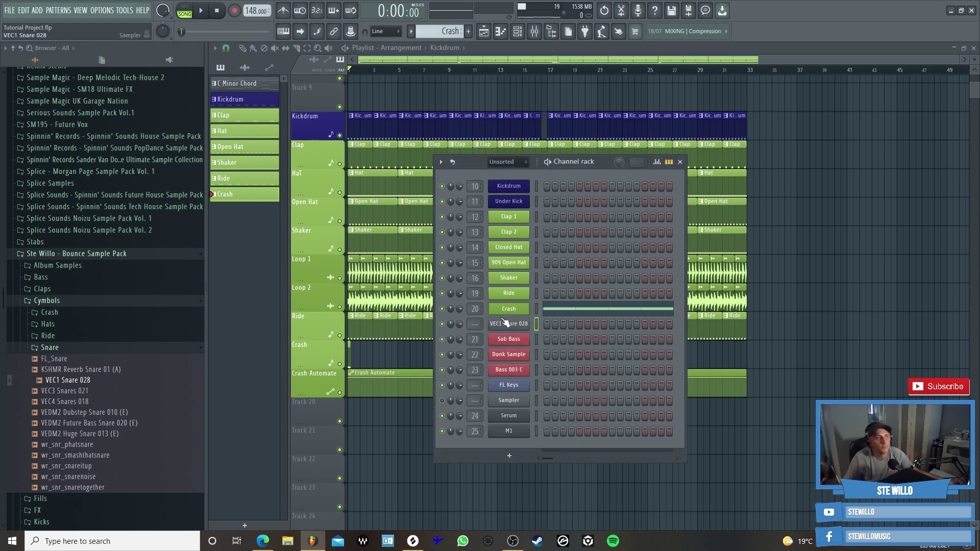
{"action": "right_click", "coordinate": [510, 324]}
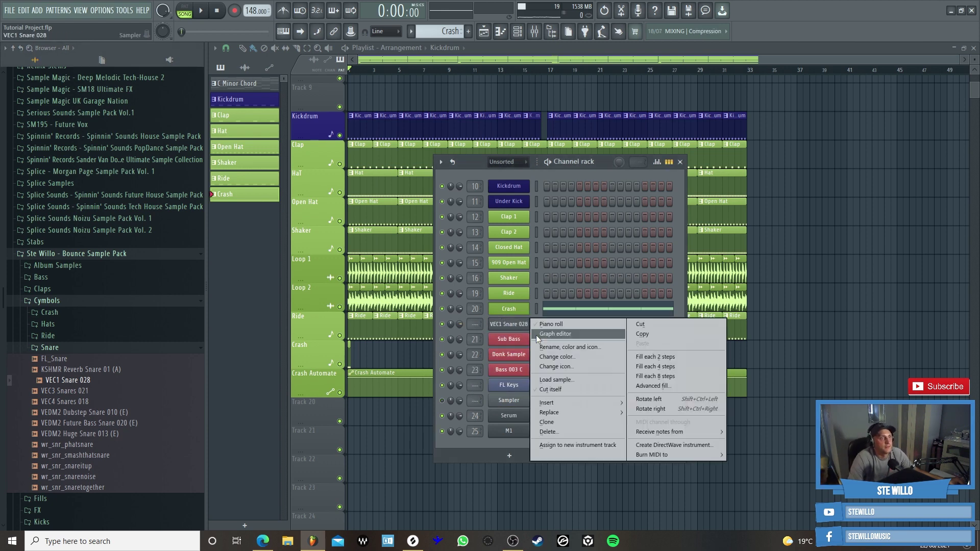
{"action": "left_click", "coordinate": [572, 347]}
{"action": "type", "text": "Snare"}
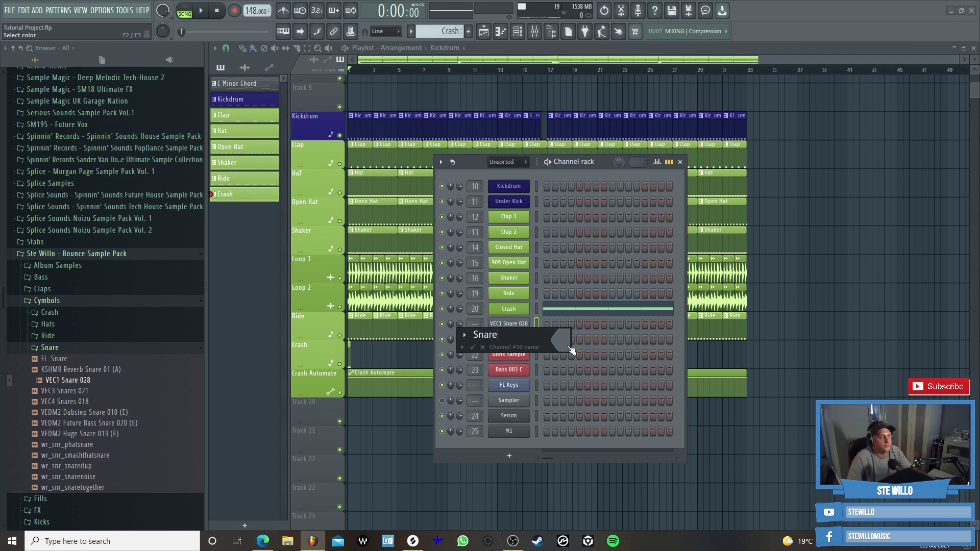
{"action": "left_click", "coordinate": [571, 348]}
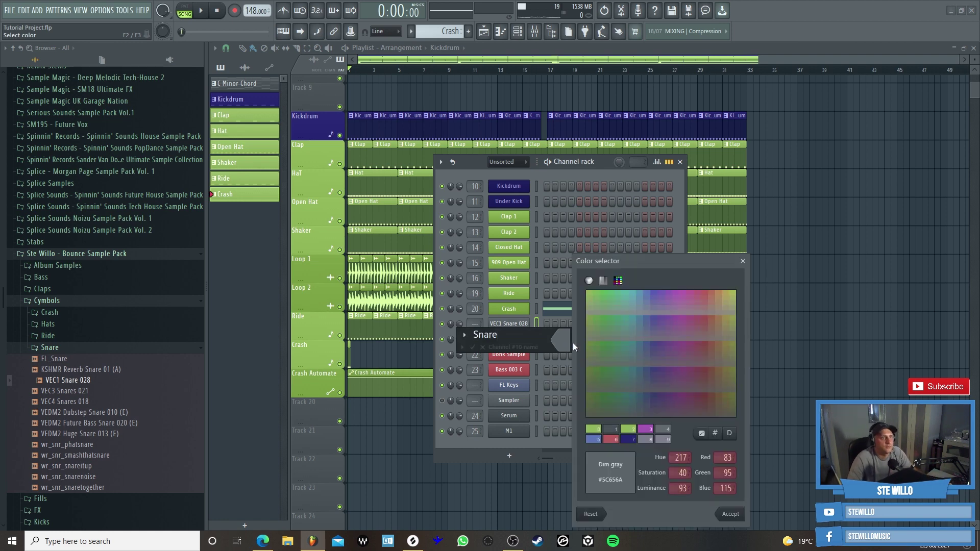
{"action": "left_click", "coordinate": [601, 305]}
{"action": "left_click", "coordinate": [740, 515]}
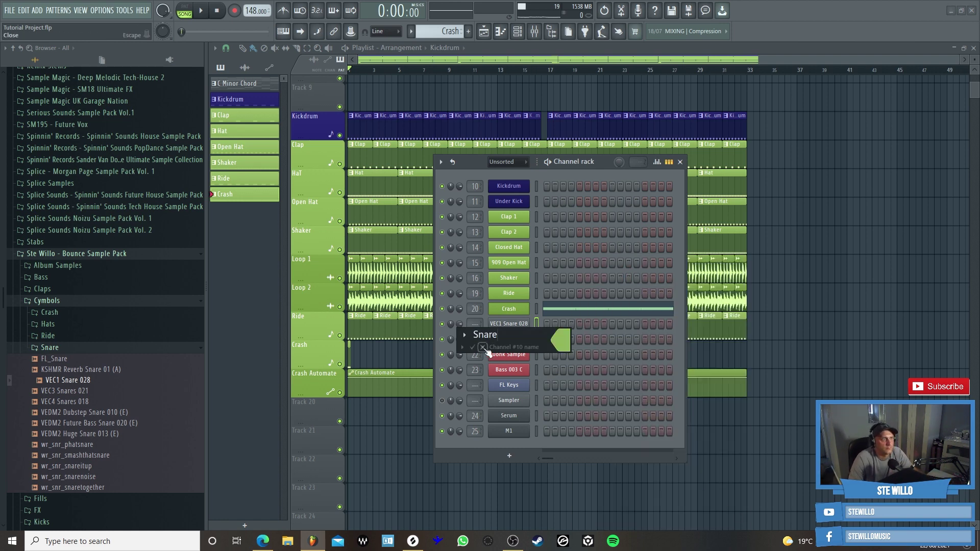
{"action": "left_click", "coordinate": [478, 351]}
{"action": "double_click", "coordinate": [472, 325]}
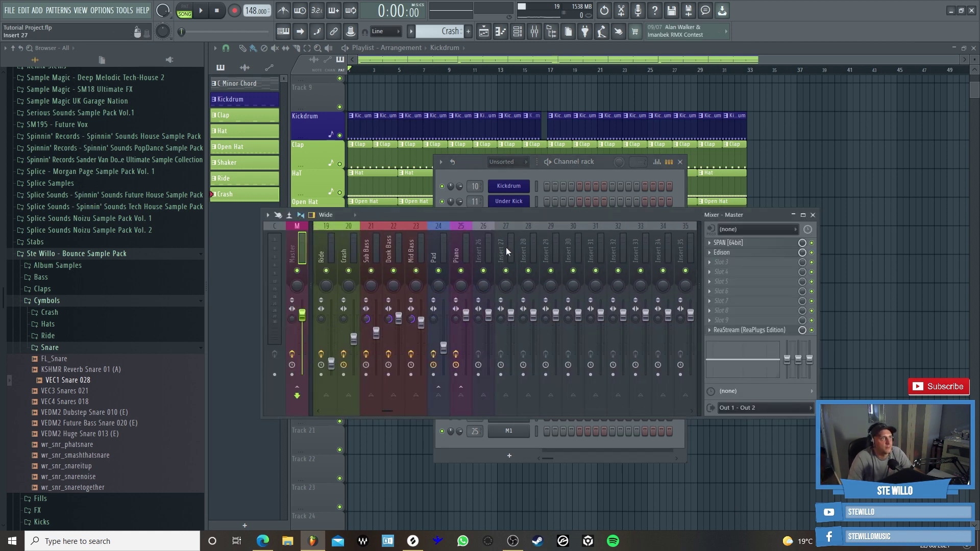
- Rename mixer insert 27 to 'Snare' and accept its colour
{"action": "left_click", "coordinate": [507, 250]}
{"action": "right_click", "coordinate": [507, 249]}
{"action": "left_click", "coordinate": [552, 232]}
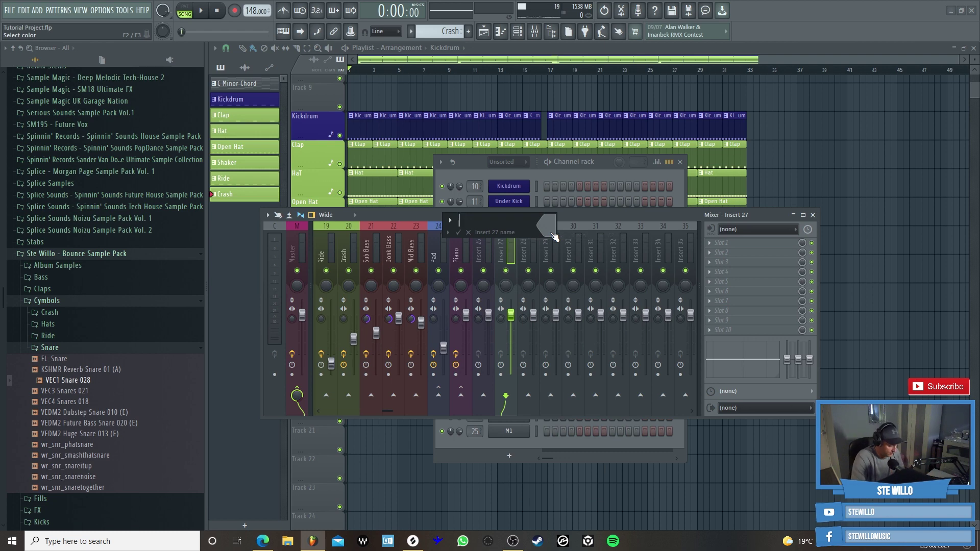
{"action": "left_click", "coordinate": [550, 232]}
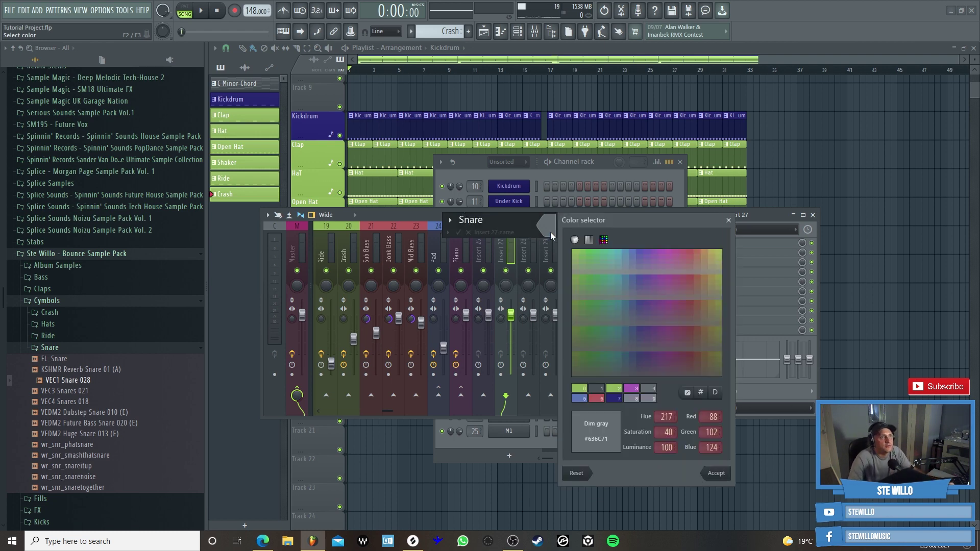
{"action": "left_click", "coordinate": [716, 473]}
{"action": "key", "text": "Return"}
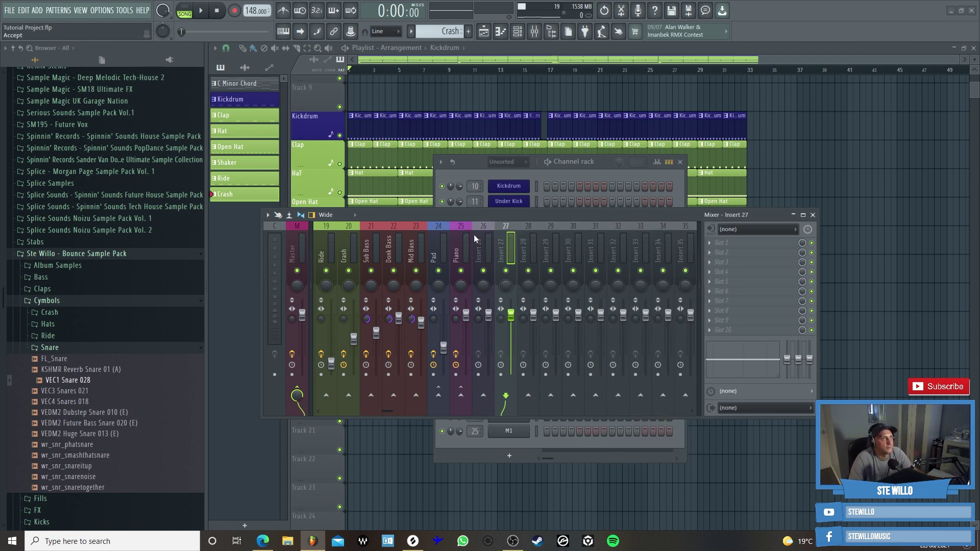
- Move the Snare track to slot 21 after Crash and route it into the Drum Bus
{"action": "key", "text": "alt+Left"}
{"action": "key", "text": "alt+Left"}
{"action": "key", "text": "alt+Left"}
{"action": "key", "text": "alt+Left"}
{"action": "key", "text": "alt+Left"}
{"action": "key", "text": "alt+Left"}
{"action": "key", "text": "alt+Left"}
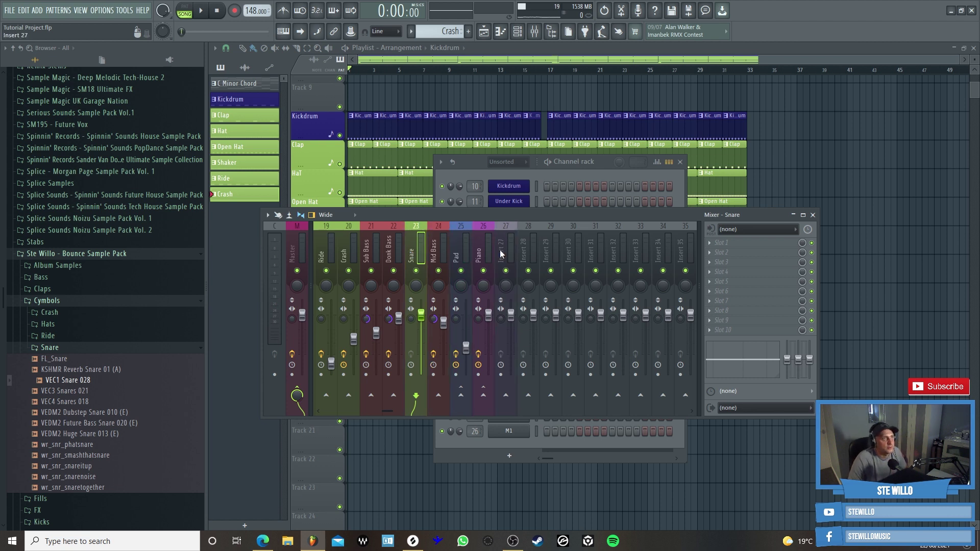
{"action": "key", "text": "alt+Right"}
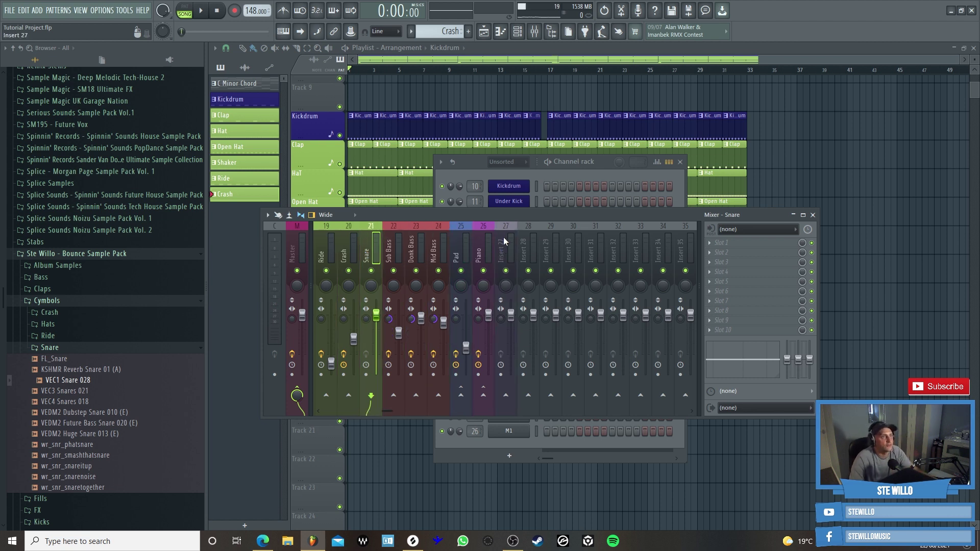
{"action": "scroll", "coordinate": [505, 229], "scroll_direction": "up", "scroll_amount": 6}
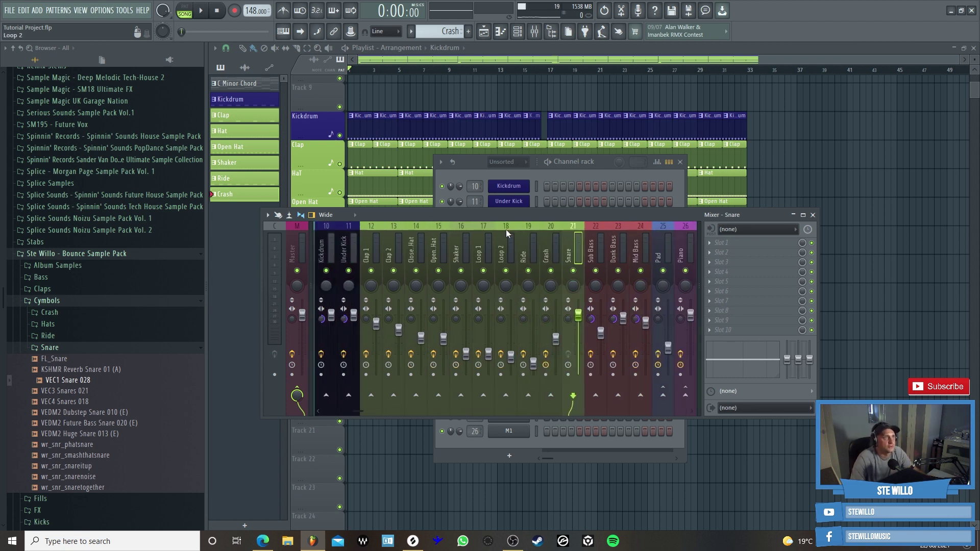
{"action": "right_click", "coordinate": [372, 402]}
{"action": "left_click", "coordinate": [403, 409]}
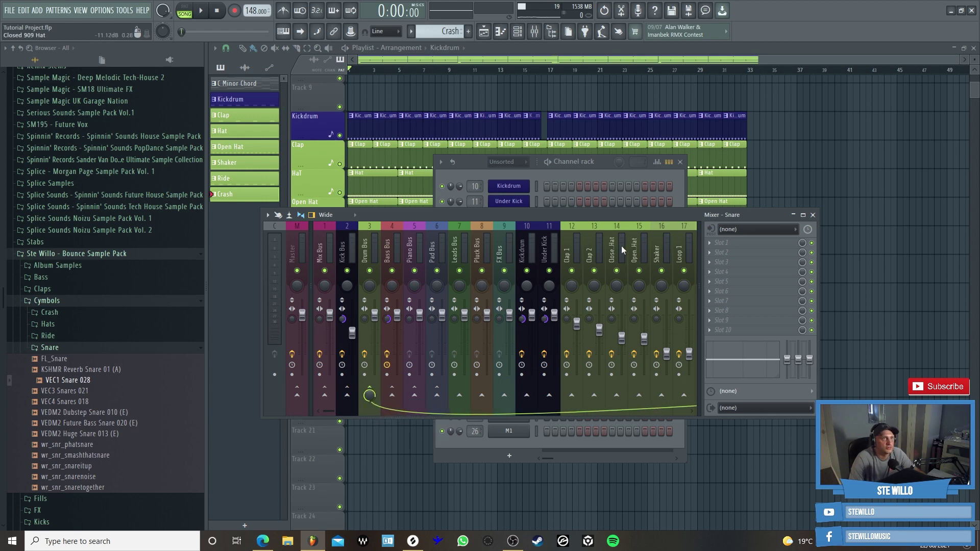
- Load Pro-Q 3 on the Snare track with a low cut band at about 395 Hz
{"action": "left_click", "coordinate": [710, 243]}
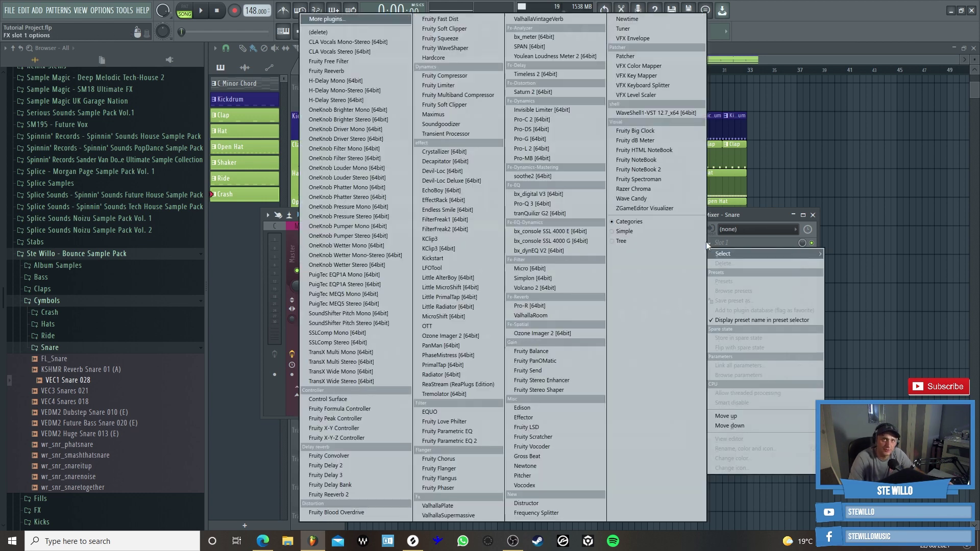
{"action": "left_click", "coordinate": [558, 206]}
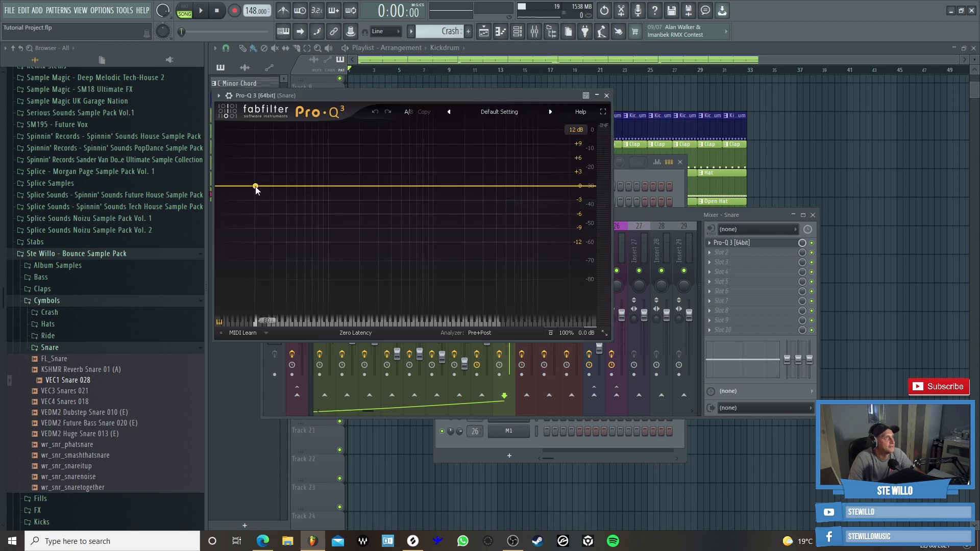
{"action": "left_click", "coordinate": [256, 187]}
{"action": "left_click", "coordinate": [248, 288]}
{"action": "left_click", "coordinate": [259, 212]}
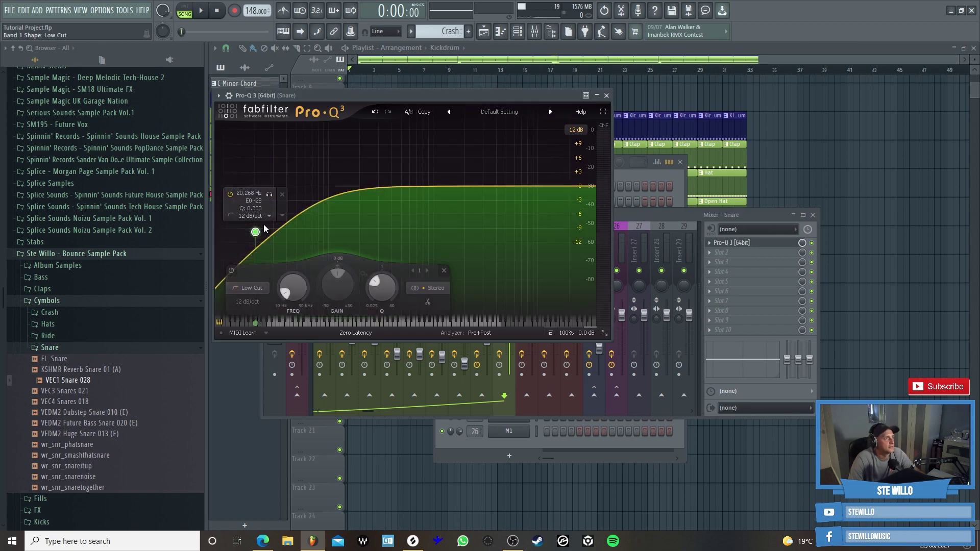
{"action": "left_click_drag", "start_coordinate": [247, 240], "coordinate": [335, 203]}
{"action": "left_click_drag", "start_coordinate": [256, 232], "coordinate": [390, 192]}
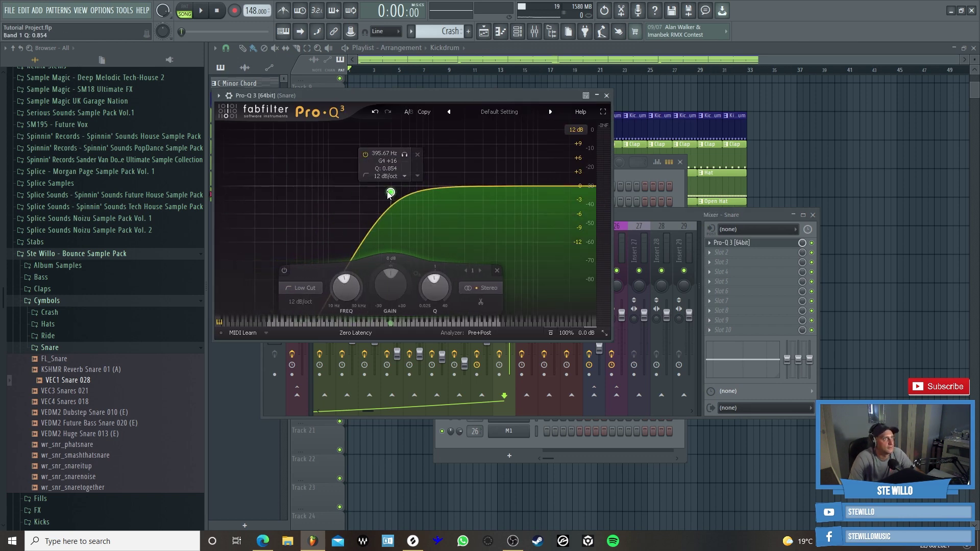
- Play briefly to hear the EQ, then close it and return to the playlist
{"action": "left_click", "coordinate": [202, 11]}
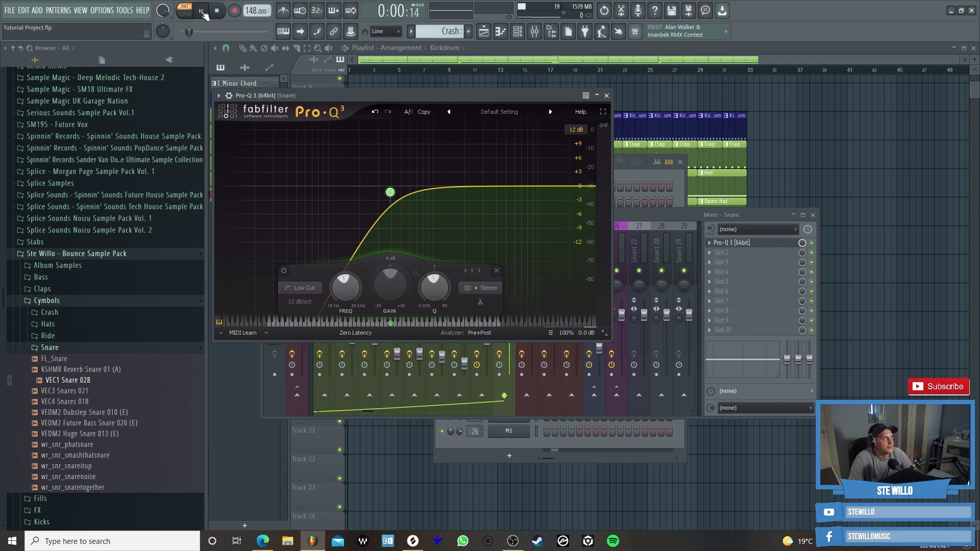
{"action": "left_click", "coordinate": [202, 12]}
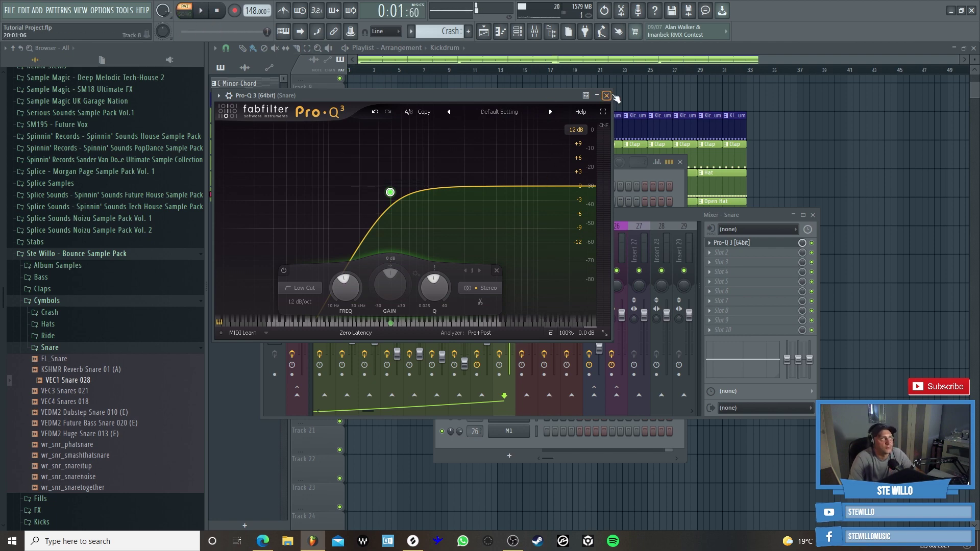
{"action": "left_click", "coordinate": [611, 50]}
{"action": "scroll", "coordinate": [450, 29], "scroll_direction": "up", "scroll_amount": 1}
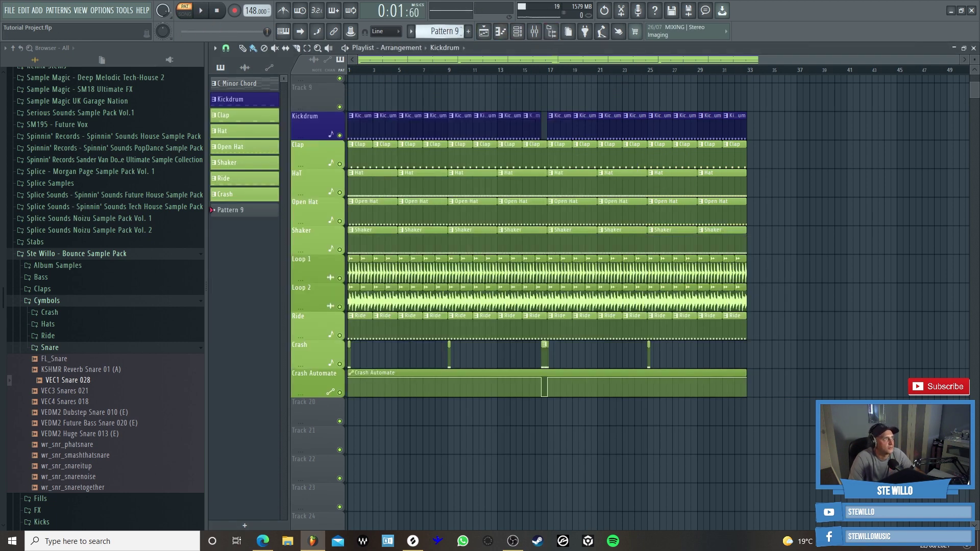
- Create a new snare pattern and paint a run of C5 notes trimmed to end at bar 9
{"action": "left_click", "coordinate": [500, 32]}
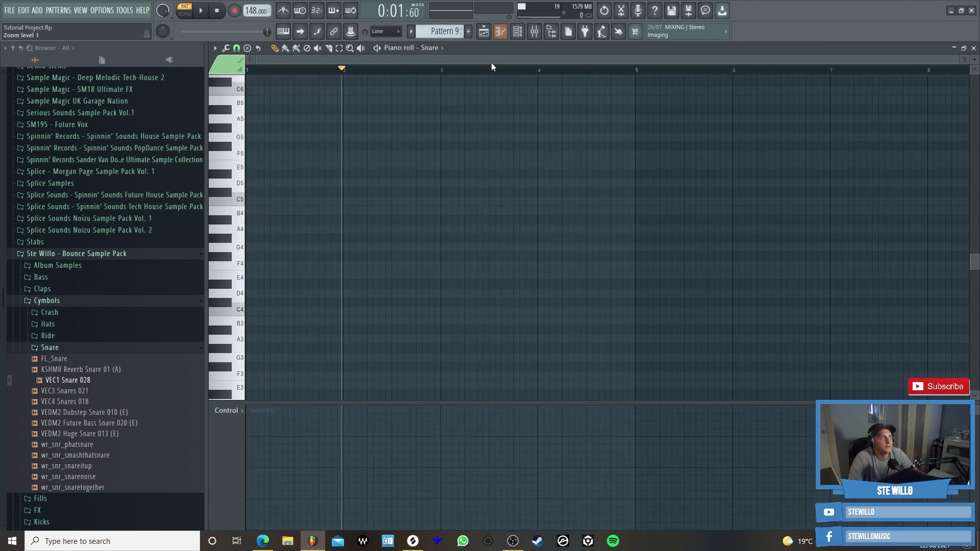
{"action": "left_click", "coordinate": [252, 203]}
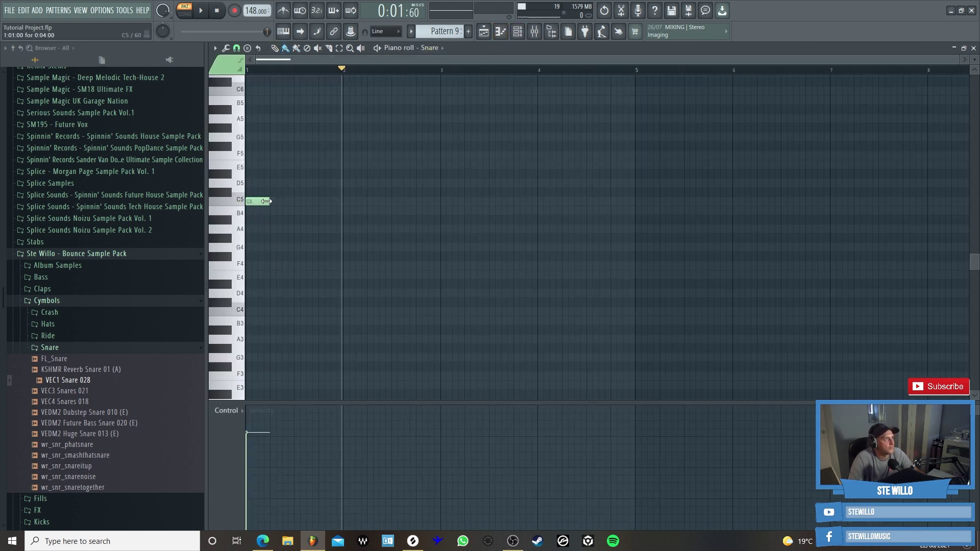
{"action": "left_click_drag", "start_coordinate": [263, 205], "coordinate": [979, 203]}
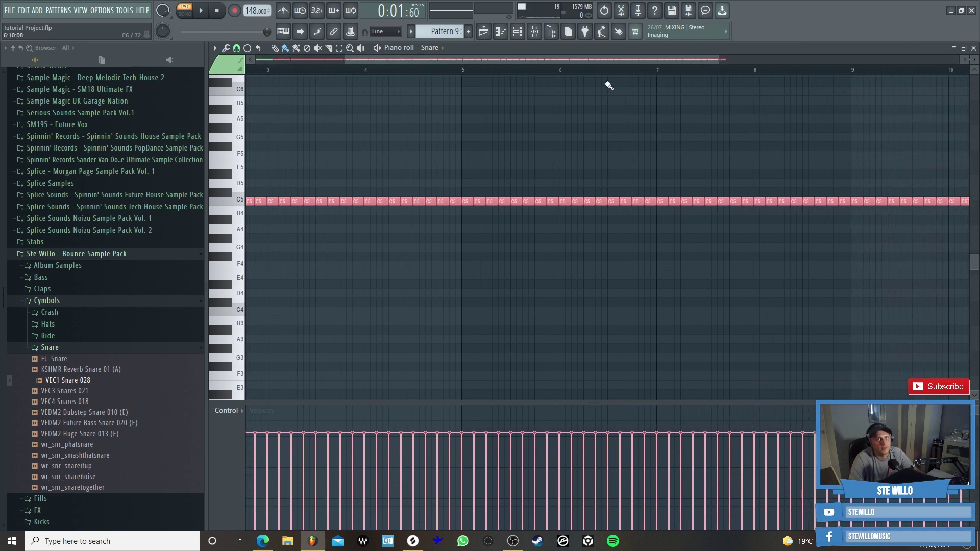
{"action": "left_click_drag", "start_coordinate": [606, 60], "coordinate": [720, 63]}
{"action": "mouse_move", "coordinate": [702, 185]}
{"action": "left_mouse_down"}
{"action": "mouse_move", "coordinate": [755, 204]}
{"action": "mouse_move", "coordinate": [674, 203]}
{"action": "mouse_move", "coordinate": [645, 187]}
{"action": "left_mouse_up"}
{"action": "left_click_drag", "start_coordinate": [628, 59], "coordinate": [154, 75]}
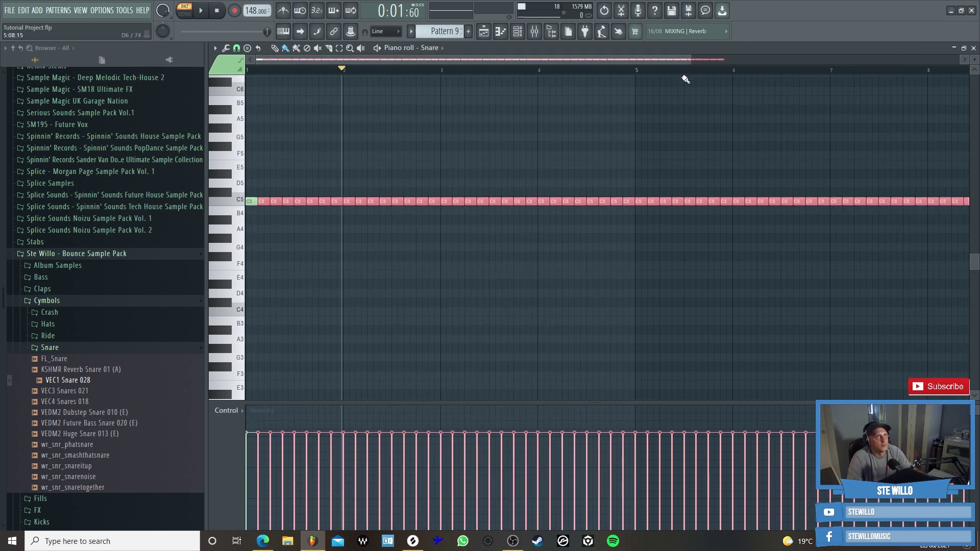
{"action": "left_click_drag", "start_coordinate": [692, 58], "coordinate": [755, 59]}
{"action": "left_click", "coordinate": [218, 12]}
{"action": "left_click", "coordinate": [201, 11]}
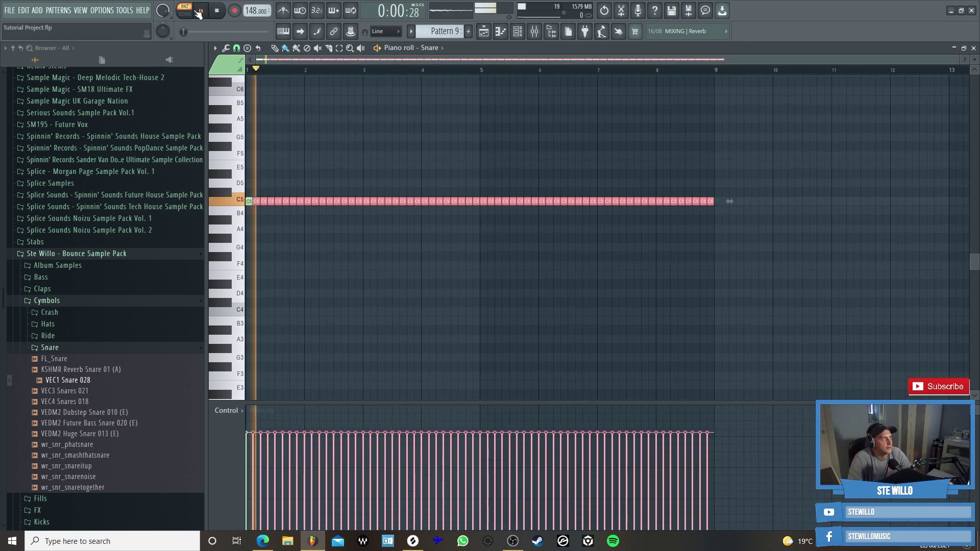
{"action": "left_click", "coordinate": [217, 11]}
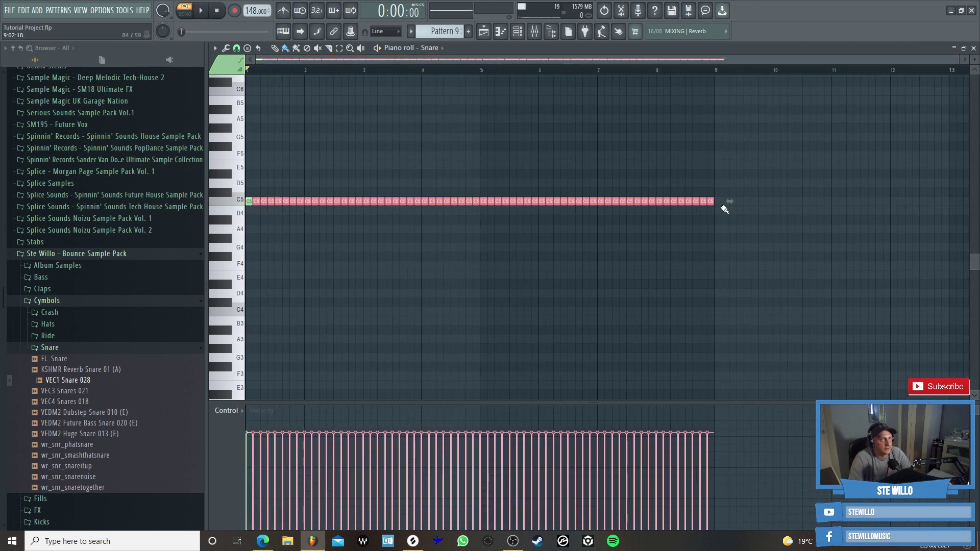
- Repaint the C5 run up to bar 9 and draw a rising velocity ramp across it
{"action": "mouse_move", "coordinate": [725, 209]}
{"action": "left_mouse_down"}
{"action": "mouse_move", "coordinate": [269, 201]}
{"action": "mouse_move", "coordinate": [576, 213]}
{"action": "mouse_move", "coordinate": [713, 154]}
{"action": "left_mouse_up"}
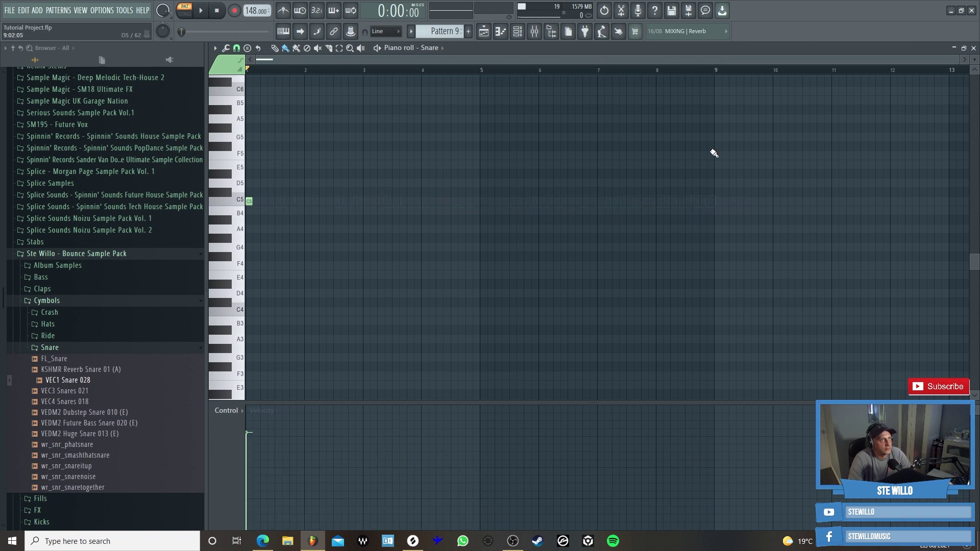
{"action": "left_click_drag", "start_coordinate": [957, 60], "coordinate": [904, 61]}
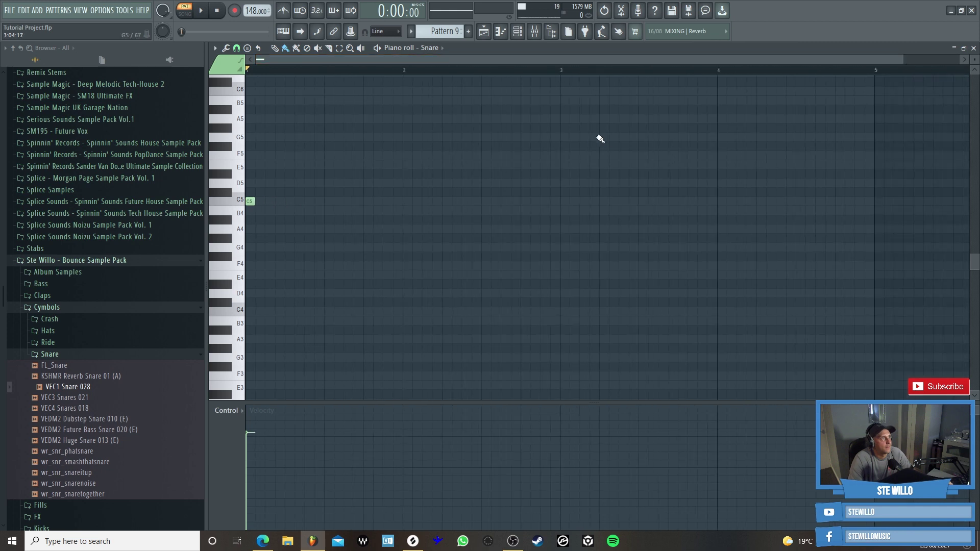
{"action": "mouse_move", "coordinate": [261, 206]}
{"action": "left_mouse_down"}
{"action": "mouse_move", "coordinate": [970, 204]}
{"action": "mouse_move", "coordinate": [979, 218]}
{"action": "mouse_move", "coordinate": [976, 204]}
{"action": "left_mouse_up"}
{"action": "left_click_drag", "start_coordinate": [666, 60], "coordinate": [456, 33]}
{"action": "right_click", "coordinate": [695, 203]}
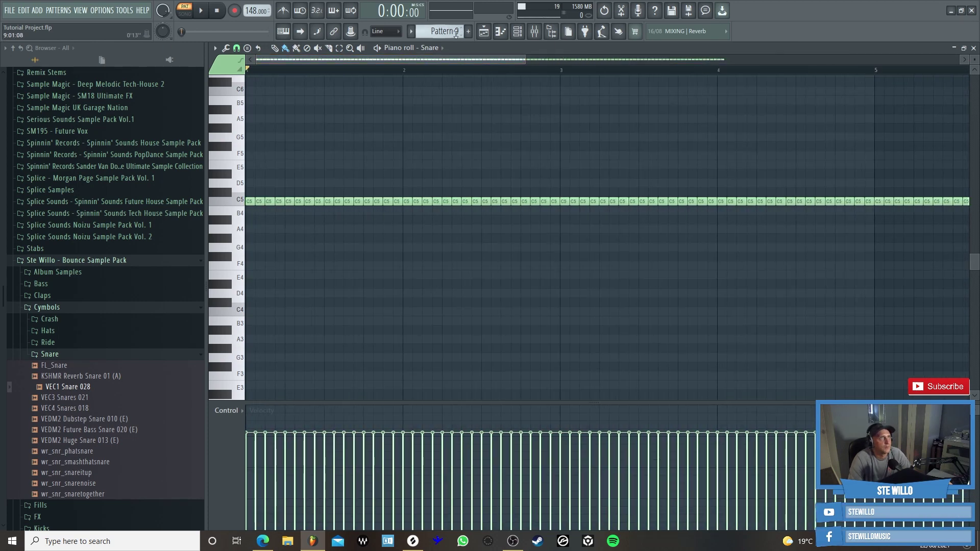
{"action": "left_click_drag", "start_coordinate": [531, 59], "coordinate": [731, 61]}
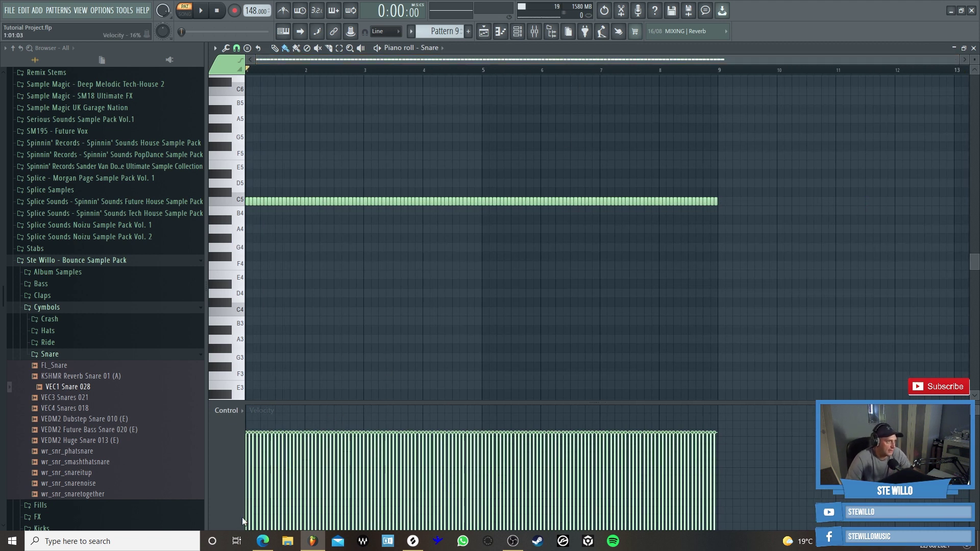
{"action": "mouse_move", "coordinate": [249, 518]}
{"action": "left_mouse_down"}
{"action": "mouse_move", "coordinate": [524, 456]}
{"action": "mouse_move", "coordinate": [714, 435]}
{"action": "left_mouse_up"}
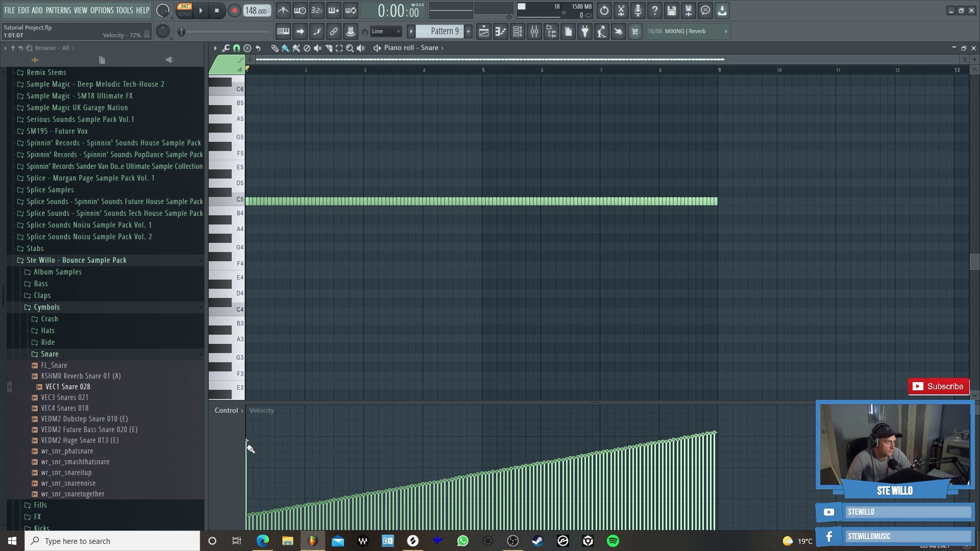
- Play back the snare roll, then set the Snare channel's mixer track field to insert 21
{"action": "left_click", "coordinate": [202, 11]}
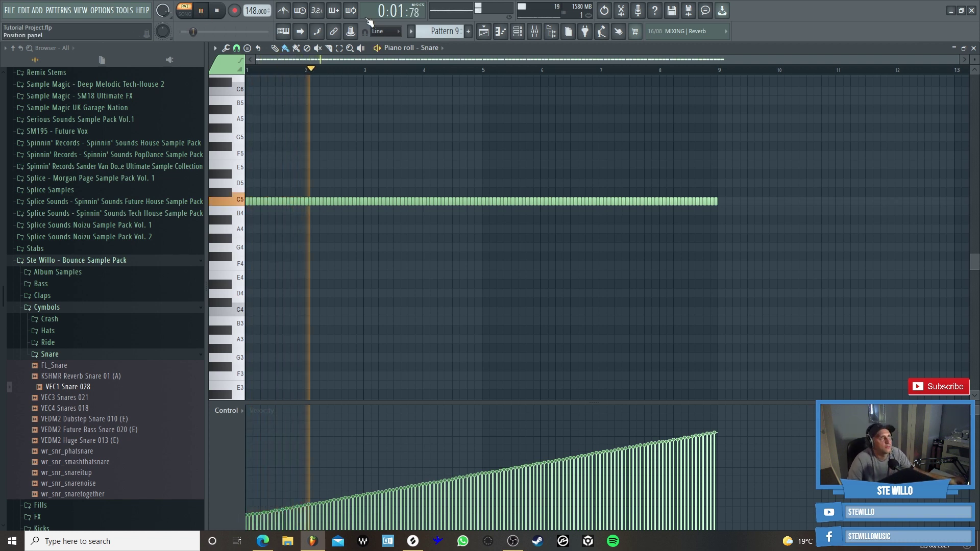
{"action": "key", "text": "space"}
{"action": "left_click", "coordinate": [517, 31]}
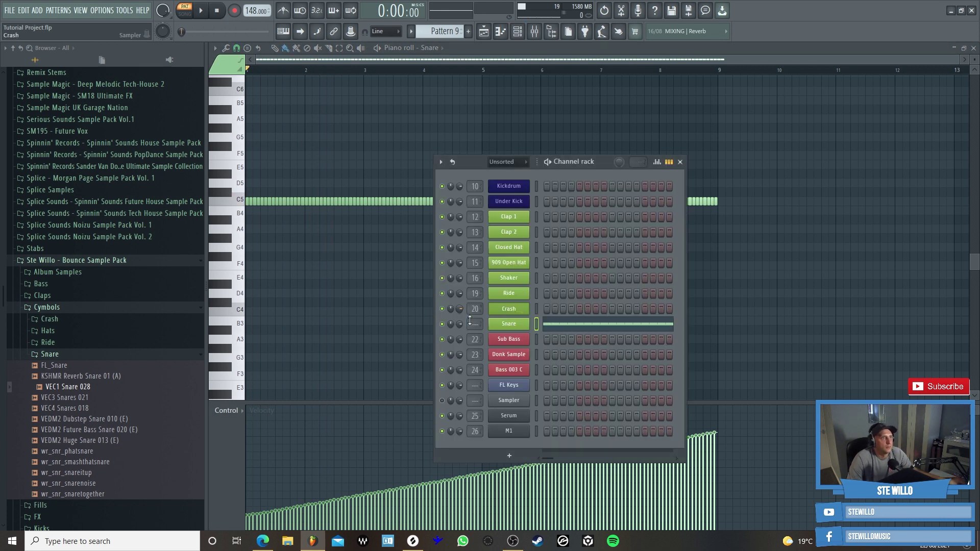
{"action": "key", "text": "F9"}
{"action": "left_click_drag", "start_coordinate": [504, 222], "coordinate": [618, 87]}
{"action": "left_click_drag", "start_coordinate": [472, 323], "coordinate": [472, 278]}
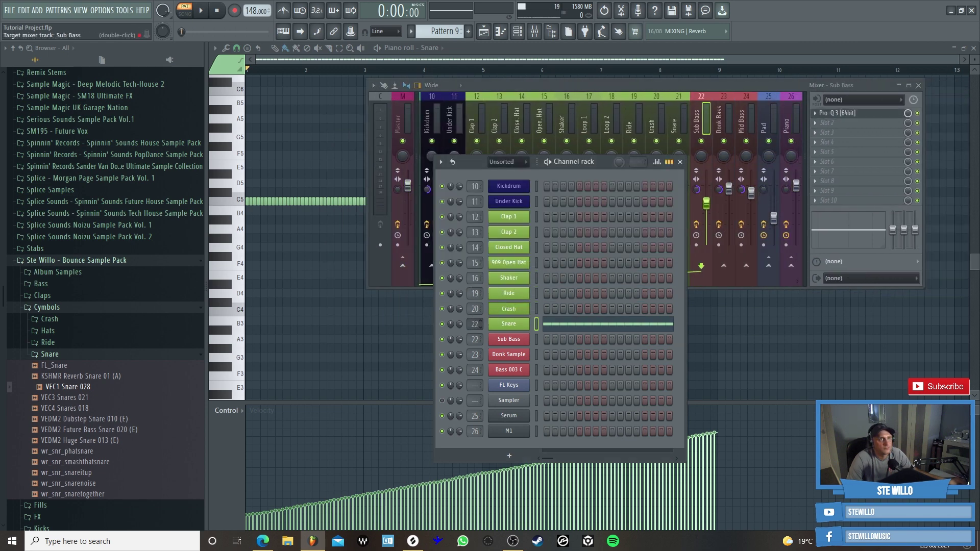
{"action": "scroll", "coordinate": [474, 325], "scroll_direction": "down", "scroll_amount": 1}
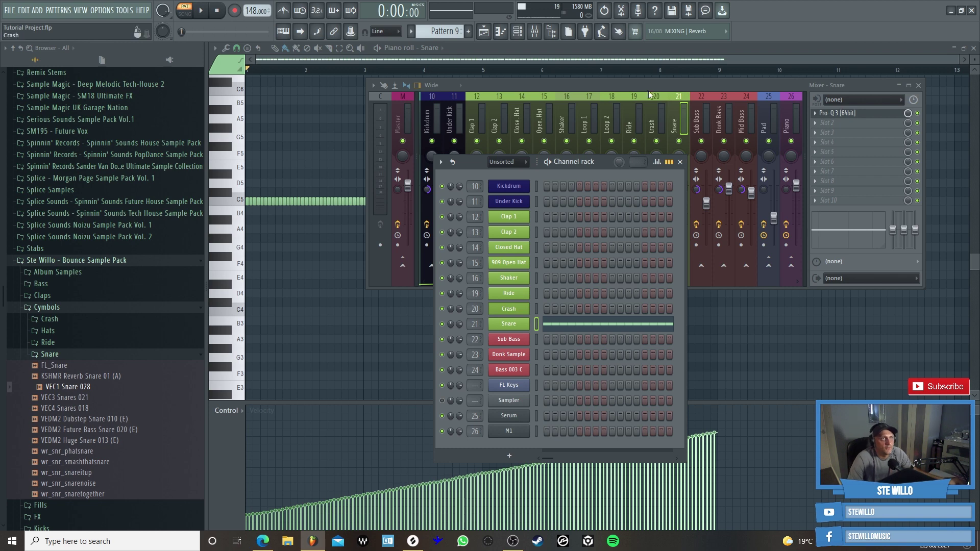
{"action": "left_click_drag", "start_coordinate": [648, 91], "coordinate": [543, 112]}
{"action": "scroll", "coordinate": [610, 120], "scroll_direction": "down", "scroll_amount": 3}
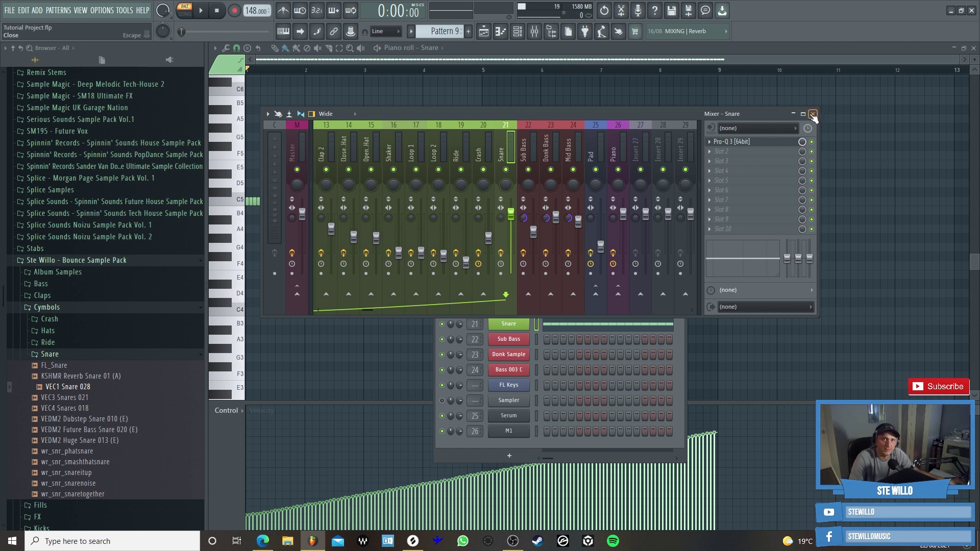
{"action": "left_click", "coordinate": [813, 114]}
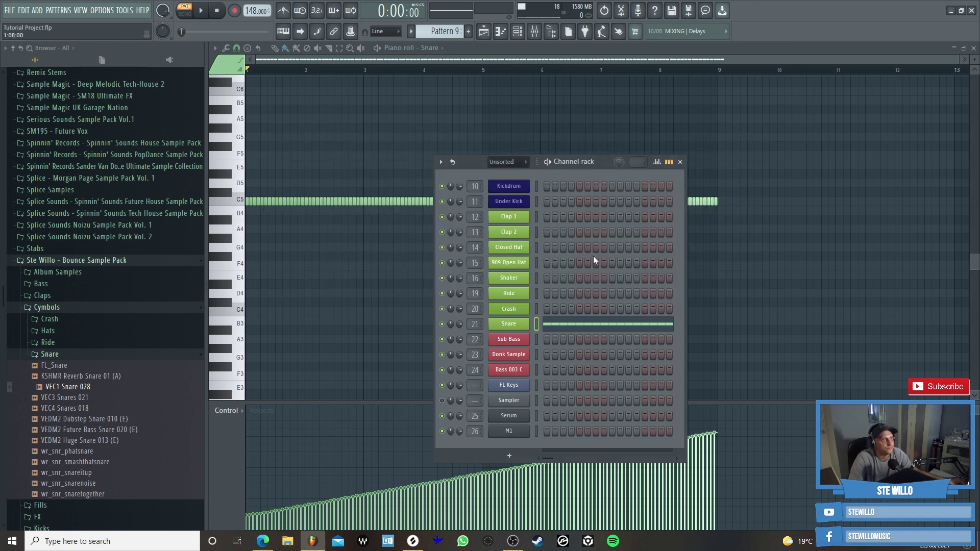
- Play Pattern 9's snare roll, skipping further into it, then switch back to the Playlist
{"action": "left_click", "coordinate": [204, 11]}
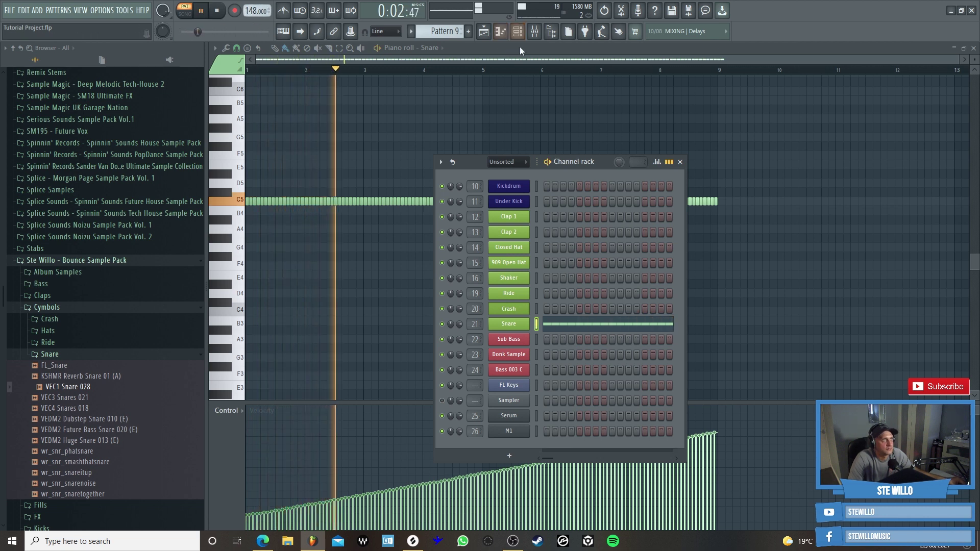
{"action": "key", "text": "F6"}
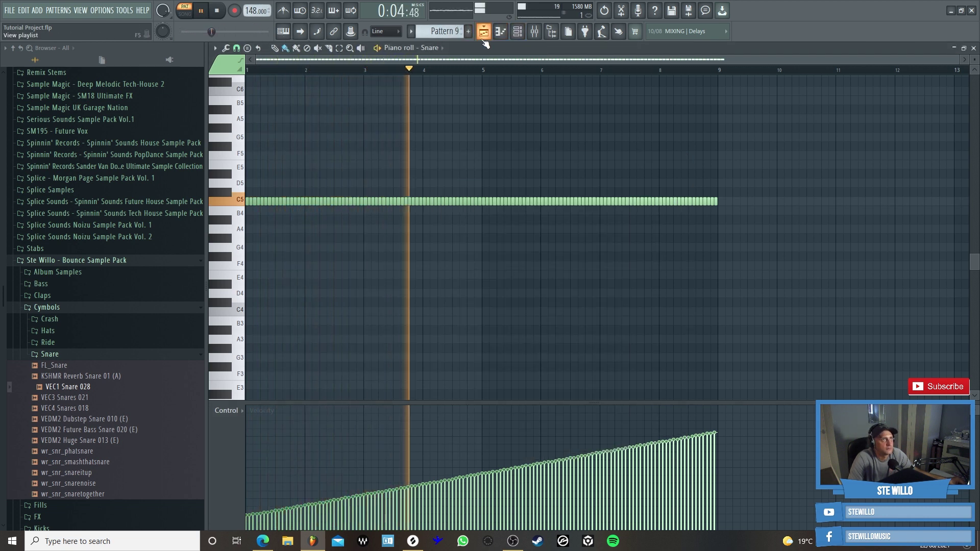
{"action": "left_click", "coordinate": [560, 66]}
{"action": "key", "text": "space"}
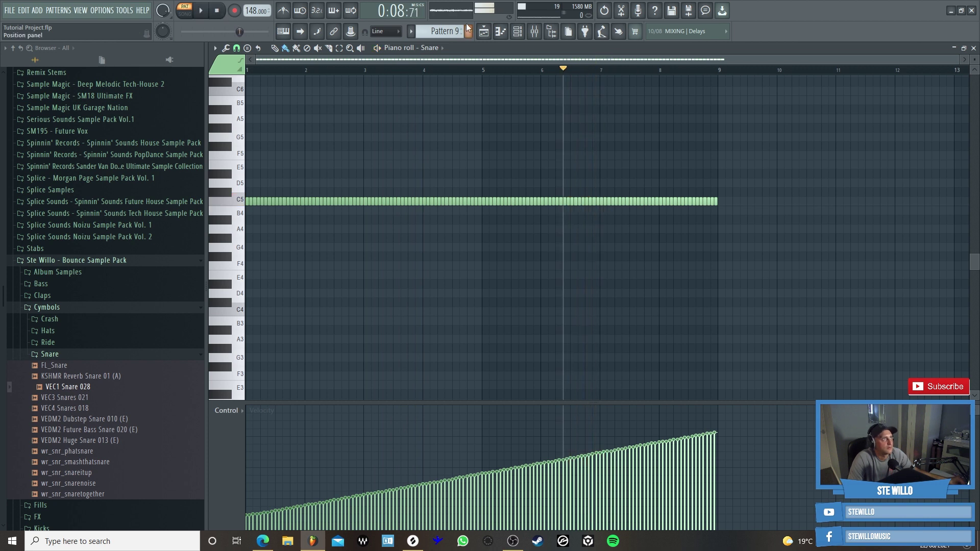
{"action": "left_click", "coordinate": [484, 31]}
{"action": "left_click", "coordinate": [534, 32]}
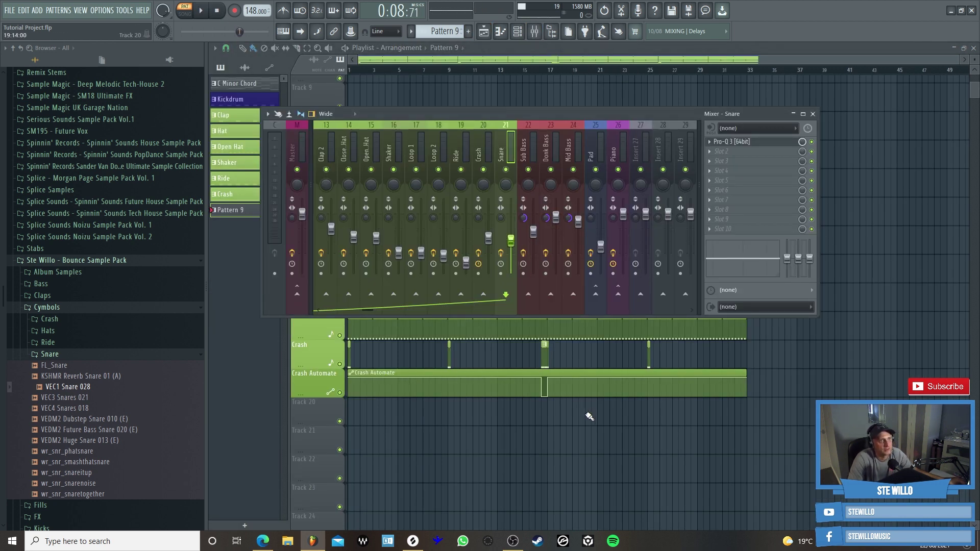
{"action": "key", "text": "F9"}
- Place Pattern 9 on Track 20 and rename it 'Snare' with a green colour
{"action": "left_click", "coordinate": [362, 412]}
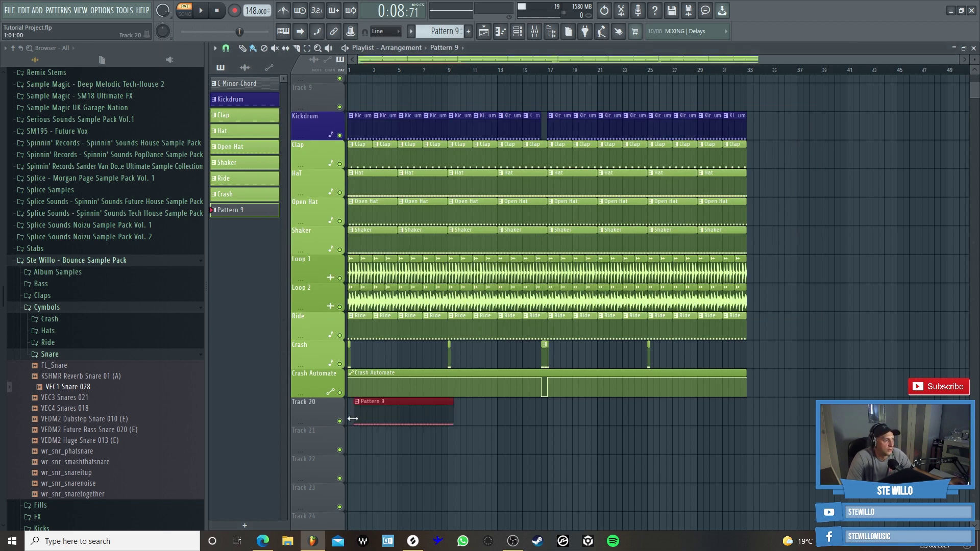
{"action": "right_click", "coordinate": [246, 217]}
{"action": "left_click", "coordinate": [273, 242]}
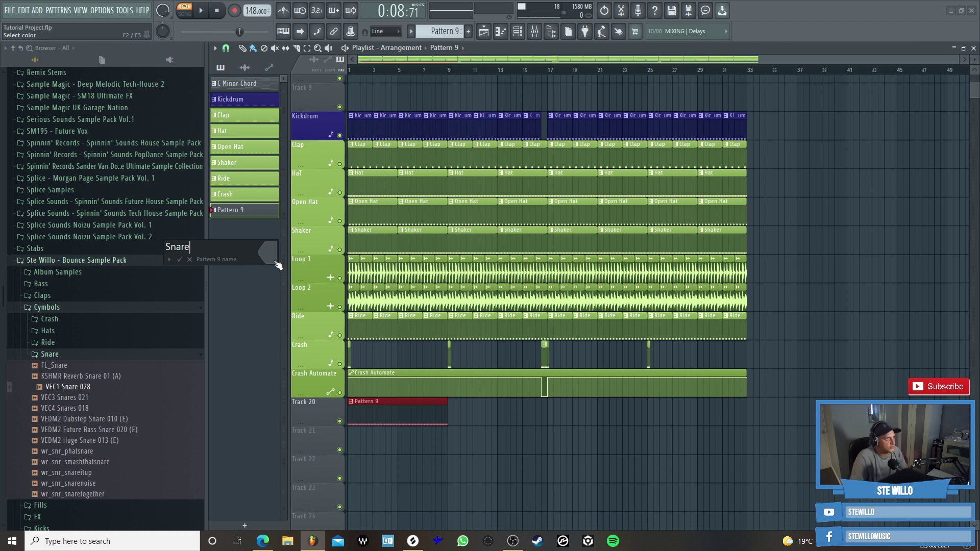
{"action": "left_click", "coordinate": [274, 261]}
{"action": "left_click", "coordinate": [298, 282]}
{"action": "left_click", "coordinate": [433, 502]}
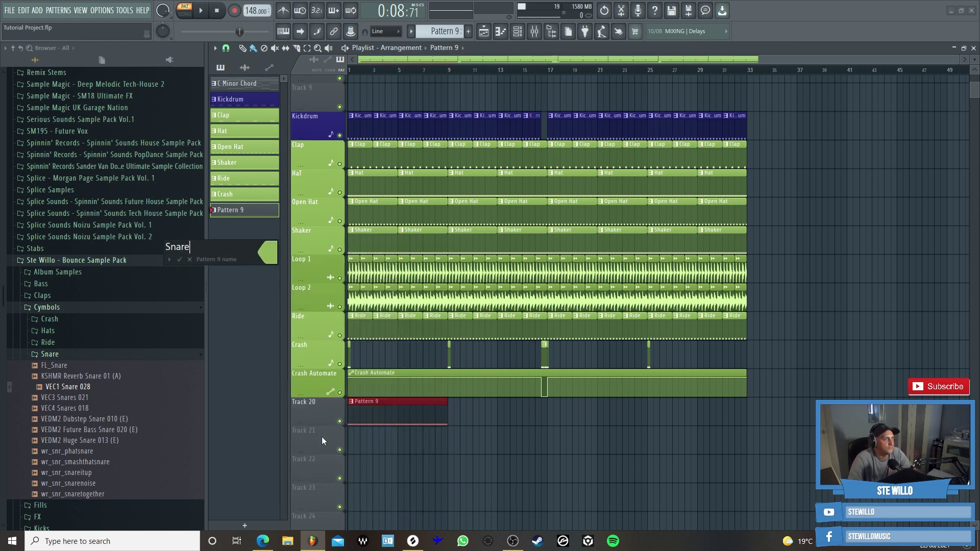
{"action": "left_click", "coordinate": [180, 260]}
- Auto-name Track 20 as Snare, move the clip to start at bar 9, and play from there
{"action": "right_click", "coordinate": [324, 417]}
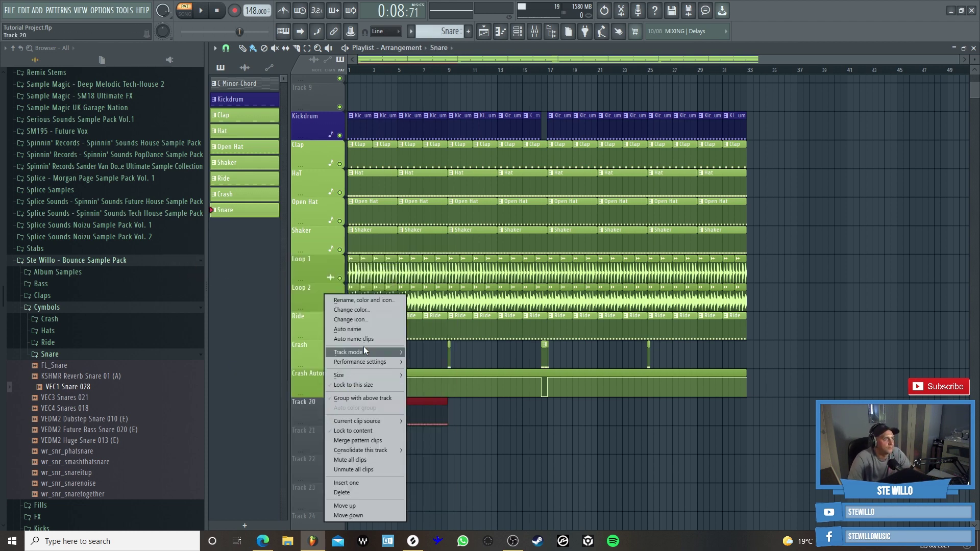
{"action": "left_click", "coordinate": [363, 326]}
{"action": "left_click_drag", "start_coordinate": [422, 413], "coordinate": [514, 411]}
{"action": "left_click", "coordinate": [201, 11]}
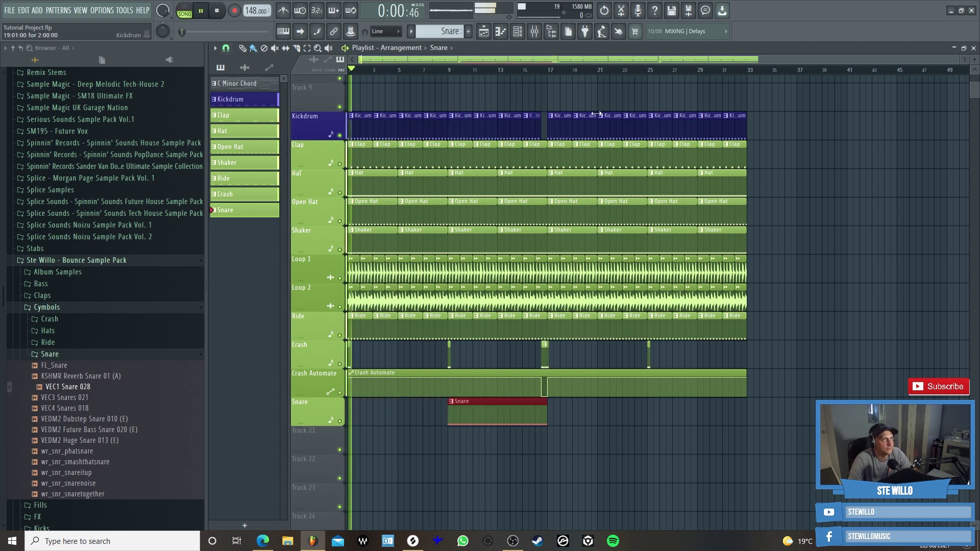
{"action": "left_click", "coordinate": [449, 70]}
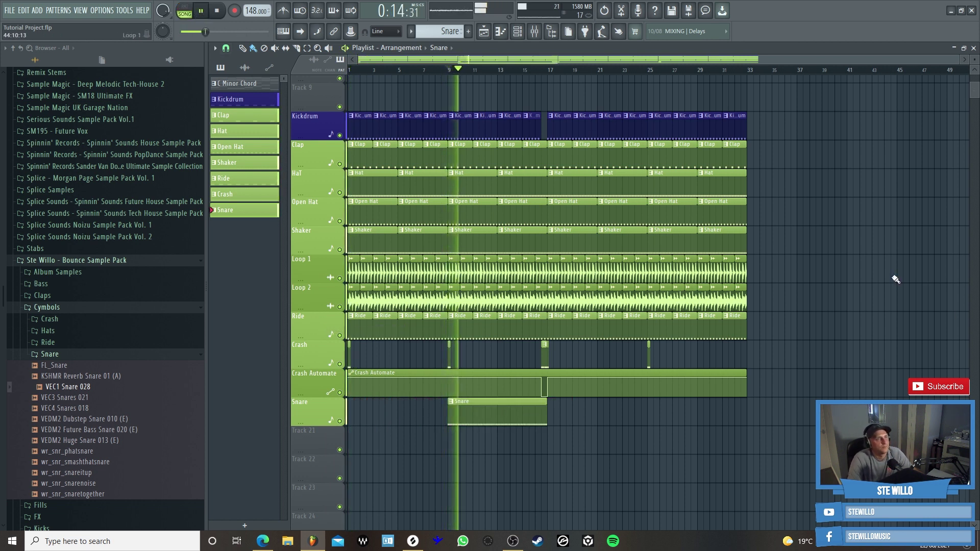
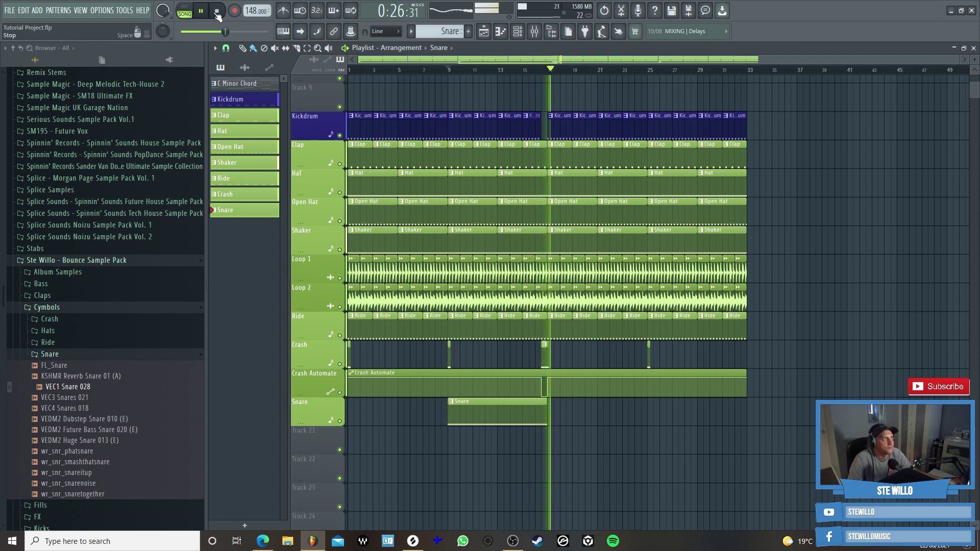
- Replace the Snare roll's last five notes with a fast run of half-step C5 notes
{"action": "key", "text": "space"}
{"action": "double_click", "coordinate": [530, 416]}
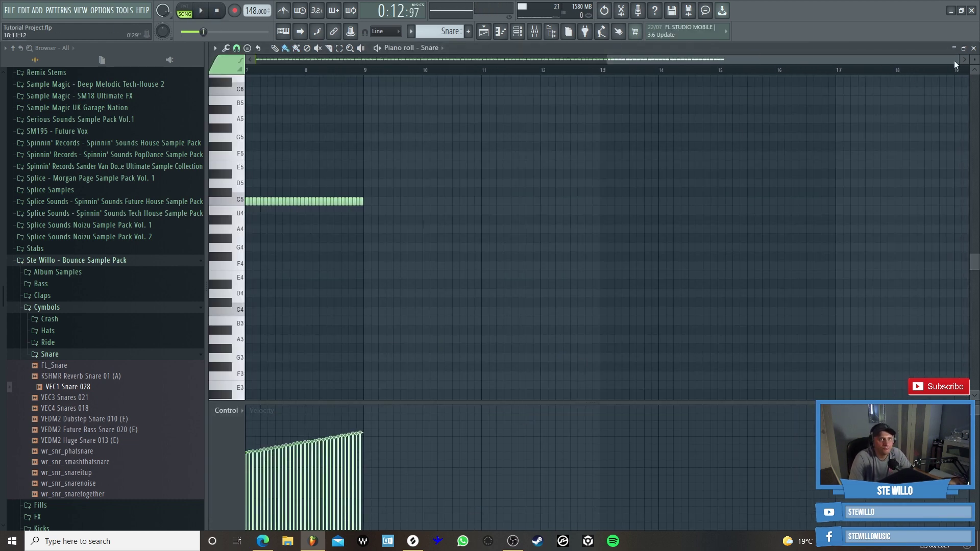
{"action": "left_click_drag", "start_coordinate": [955, 60], "coordinate": [732, 57]}
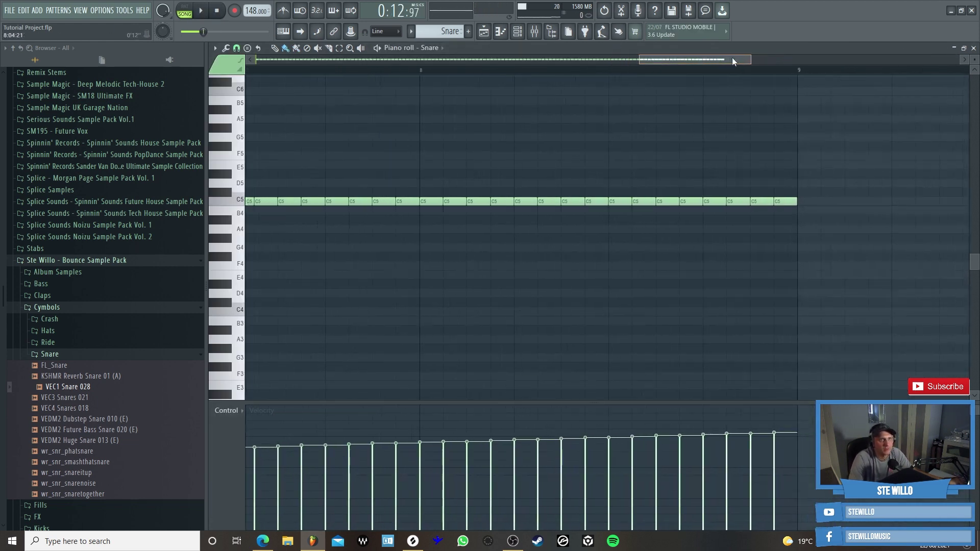
{"action": "left_click_drag", "start_coordinate": [808, 203], "coordinate": [672, 201]}
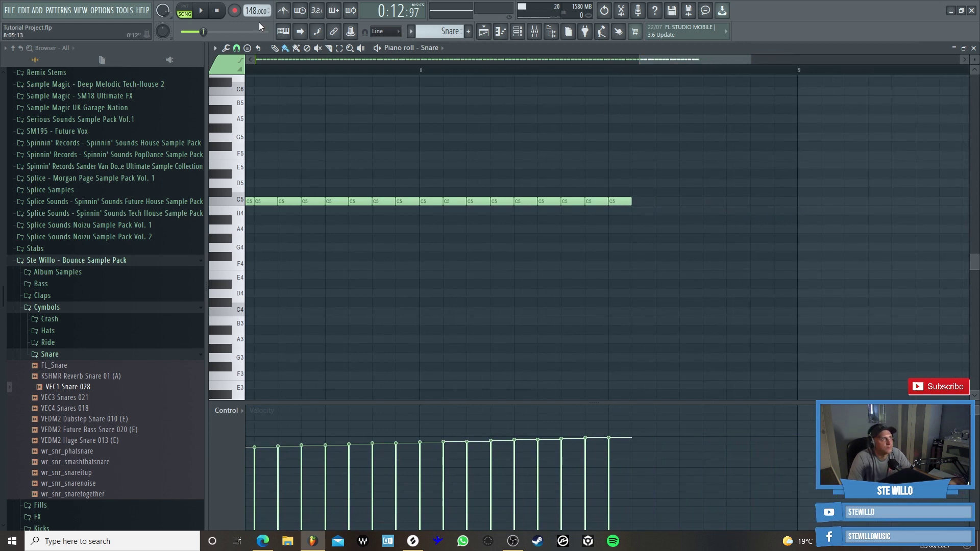
{"action": "left_click", "coordinate": [237, 48]}
{"action": "left_click", "coordinate": [250, 135]}
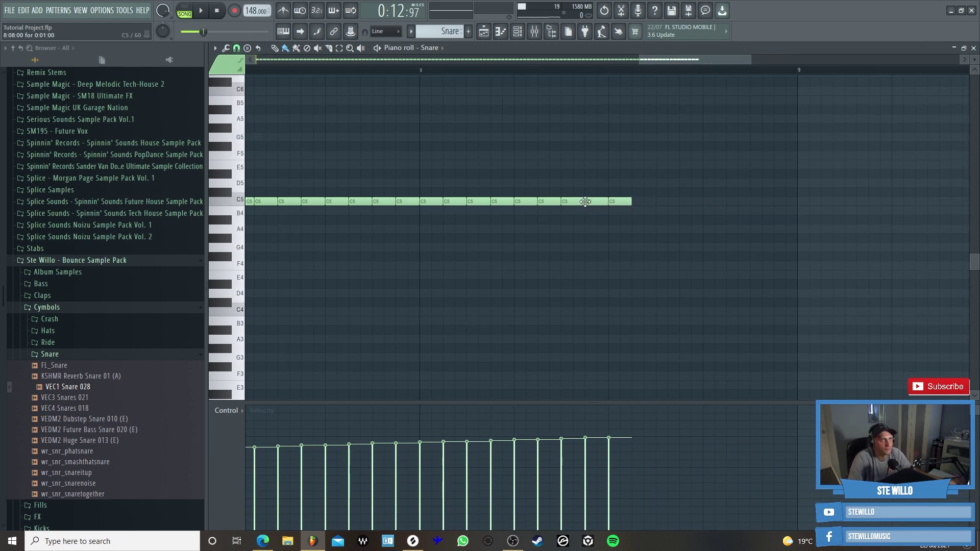
{"action": "left_click_drag", "start_coordinate": [620, 203], "coordinate": [781, 207]}
{"action": "left_click", "coordinate": [704, 152], "text": "ctrl"}
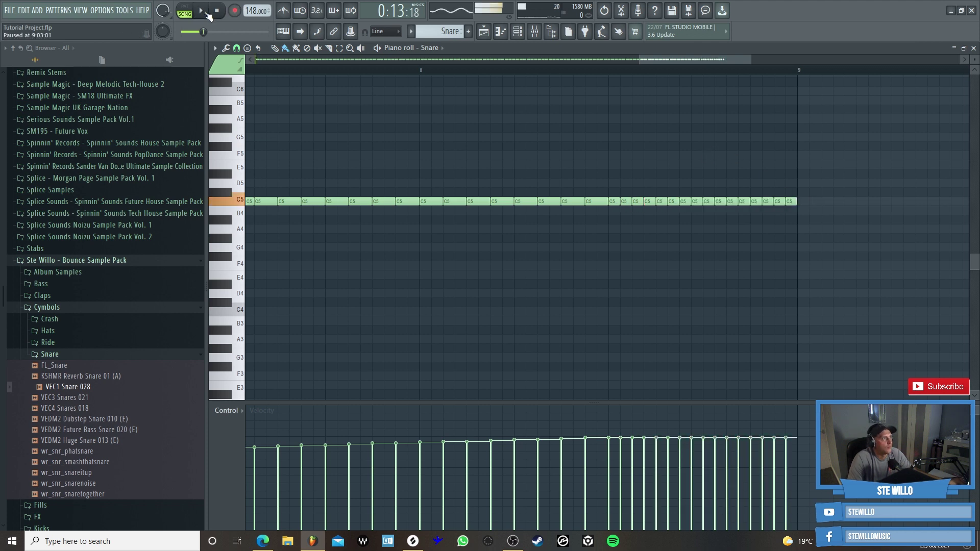
- Preview the Snare pattern, then play the full arrangement in song mode
{"action": "left_click", "coordinate": [200, 15]}
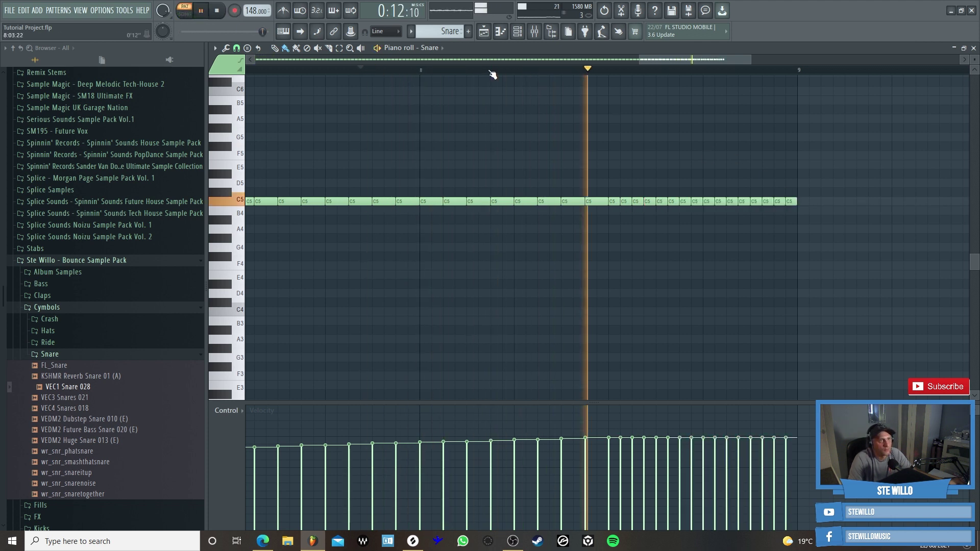
{"action": "left_click", "coordinate": [220, 11]}
{"action": "left_click", "coordinate": [219, 11]}
{"action": "left_click", "coordinate": [483, 31]}
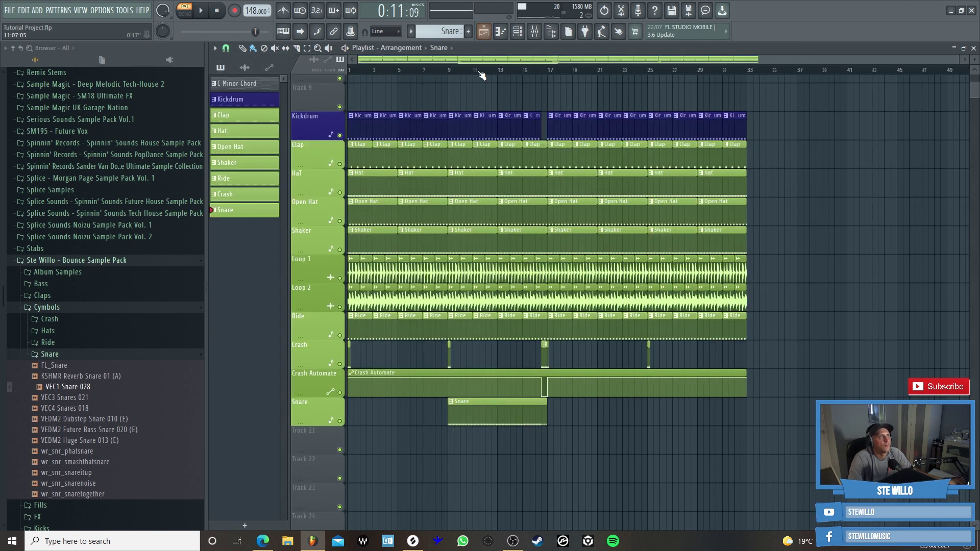
{"action": "left_click", "coordinate": [203, 11]}
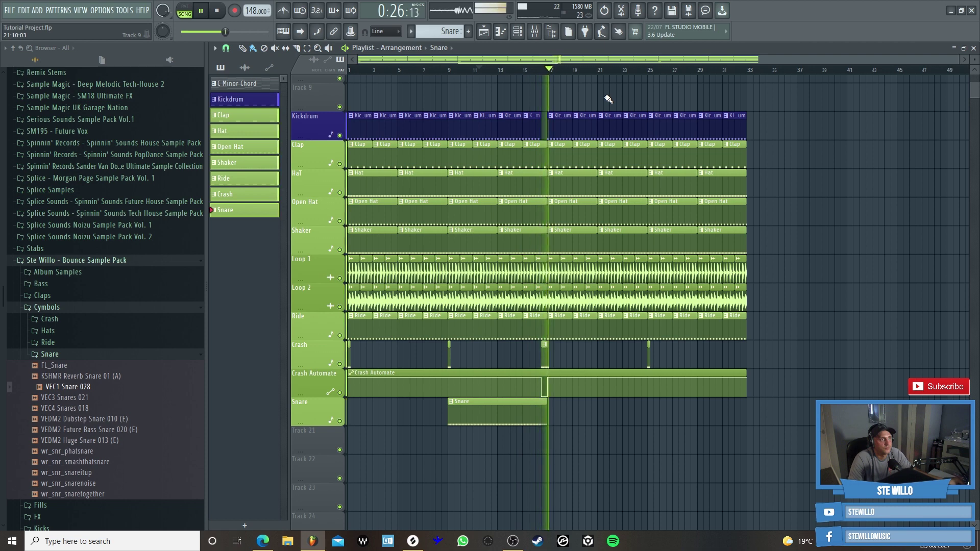
- Stop the song and bring up the mixer on the Snare insert
{"action": "key", "text": "space"}
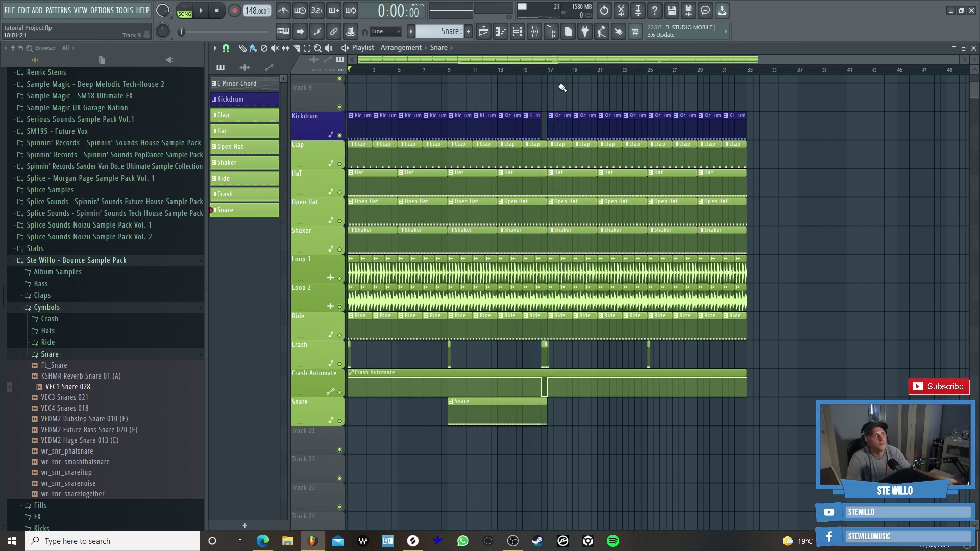
{"action": "left_click", "coordinate": [537, 32]}
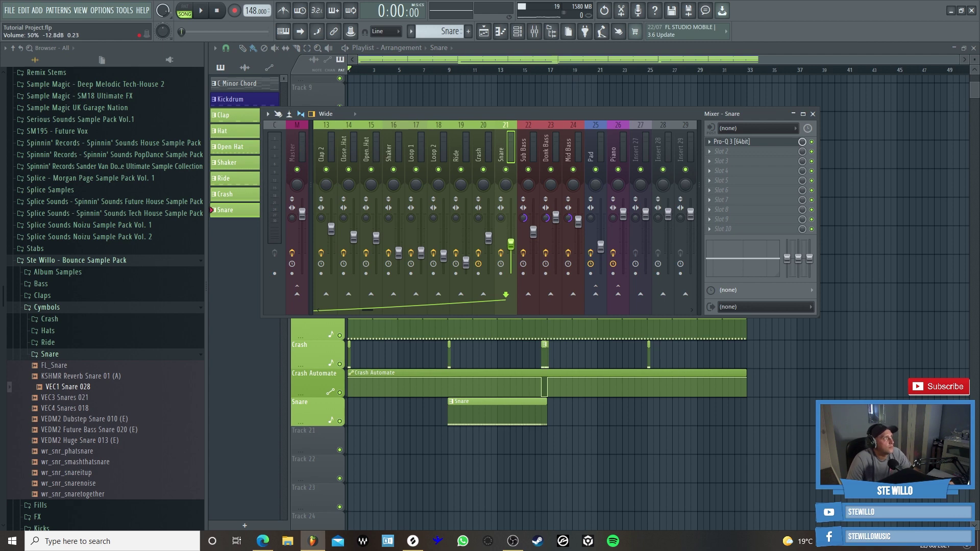
- In the Snare's Pro-Q 3, audition the snare pattern while settling the low cut around 600 Hz
{"action": "left_click", "coordinate": [741, 142]}
{"action": "left_click_drag", "start_coordinate": [403, 193], "coordinate": [421, 189]}
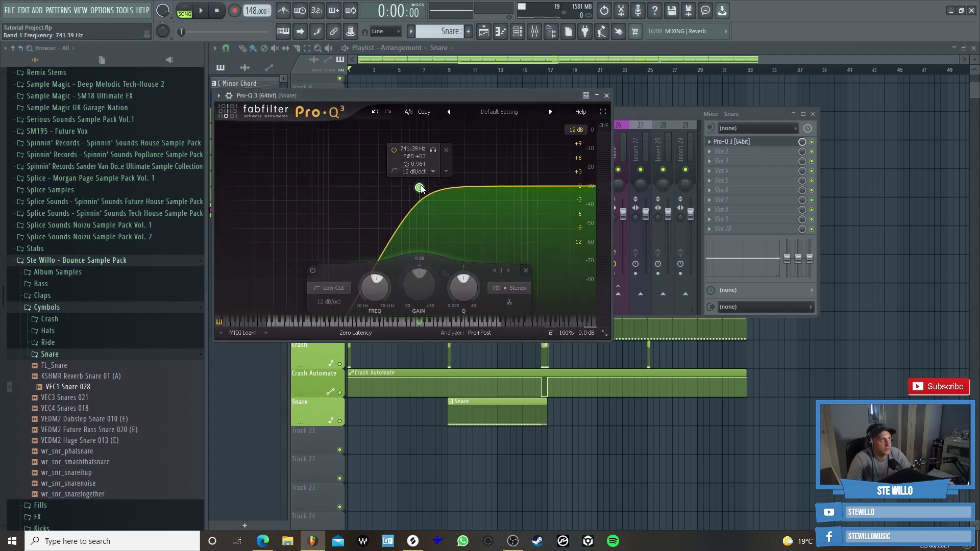
{"action": "key", "text": "l"}
{"action": "key", "text": "space"}
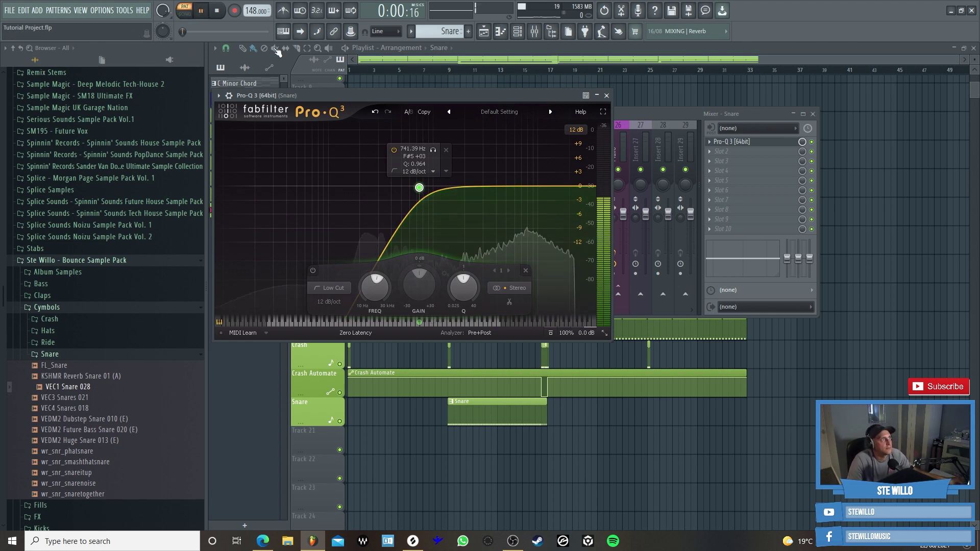
{"action": "mouse_move", "coordinate": [419, 187]}
{"action": "left_mouse_down"}
{"action": "mouse_move", "coordinate": [438, 189]}
{"action": "mouse_move", "coordinate": [424, 190]}
{"action": "left_mouse_up"}
{"action": "scroll", "coordinate": [436, 187], "scroll_direction": "up", "scroll_amount": 1}
{"action": "scroll", "coordinate": [424, 189], "scroll_direction": "up", "scroll_amount": 1}
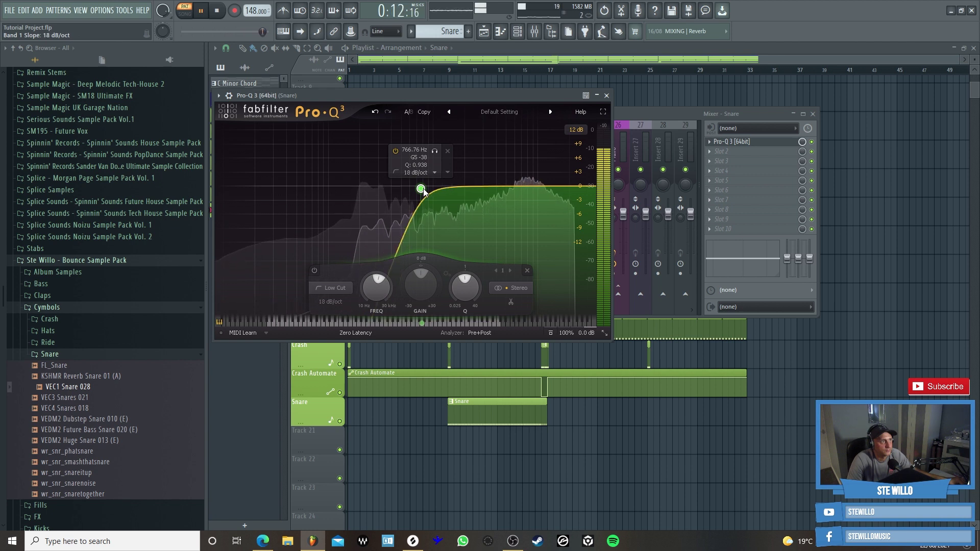
{"action": "mouse_move", "coordinate": [424, 192]}
{"action": "left_mouse_down"}
{"action": "mouse_move", "coordinate": [409, 194]}
{"action": "mouse_move", "coordinate": [421, 188]}
{"action": "left_mouse_up"}
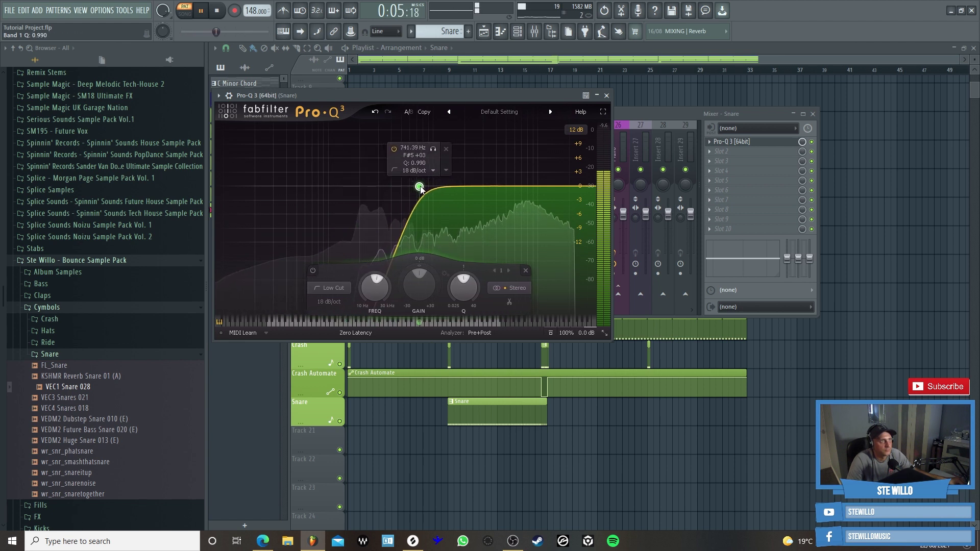
- Add a +1 dB high shelf near 3 kHz and a 17.3 kHz high cut, and pull the low cut to ~524 Hz
{"action": "left_click_drag", "start_coordinate": [498, 187], "coordinate": [491, 180]}
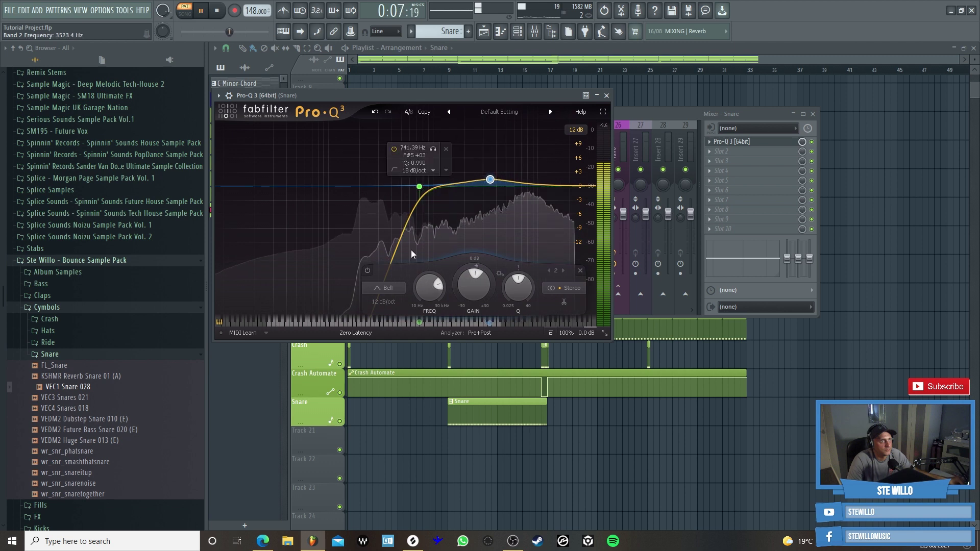
{"action": "mouse_move", "coordinate": [400, 287]}
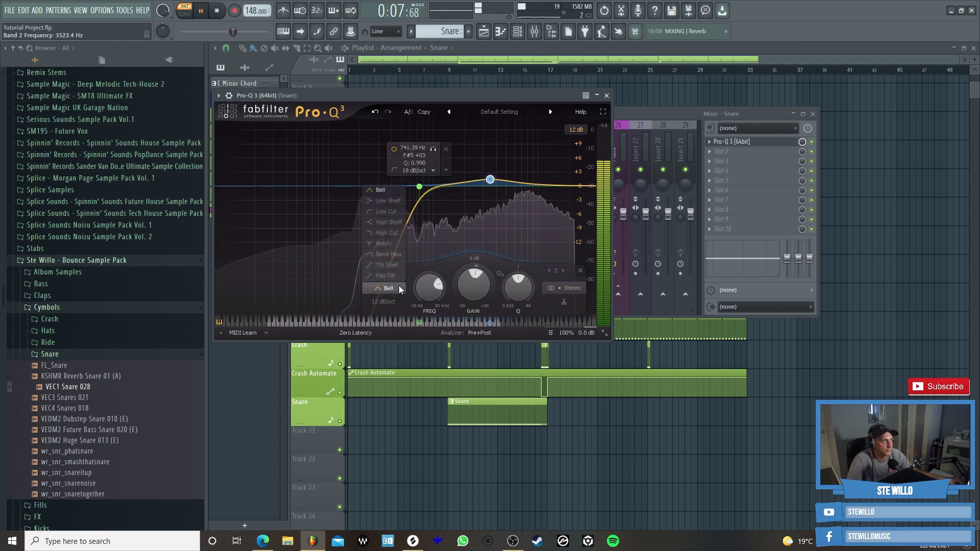
{"action": "left_click", "coordinate": [388, 222]}
{"action": "left_click_drag", "start_coordinate": [491, 180], "coordinate": [482, 185]}
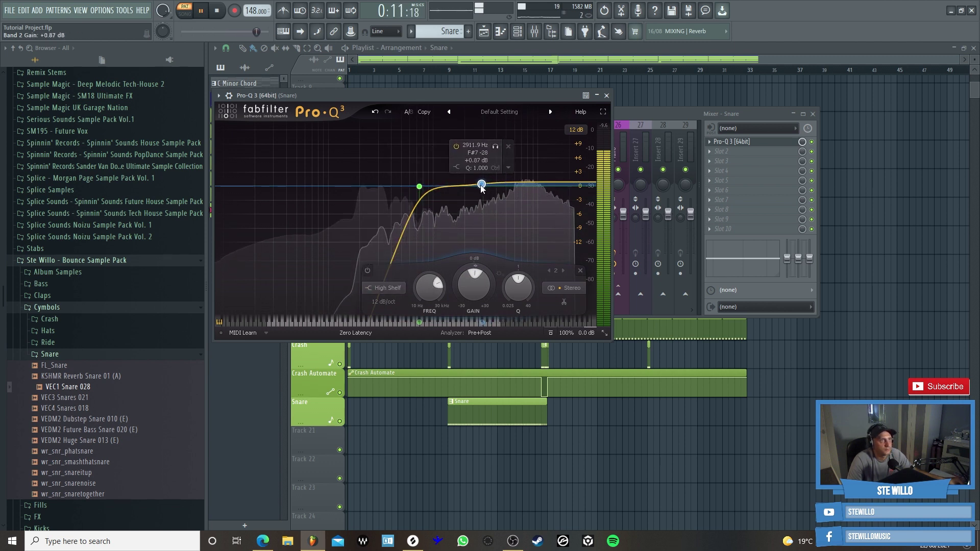
{"action": "left_click", "coordinate": [567, 186]}
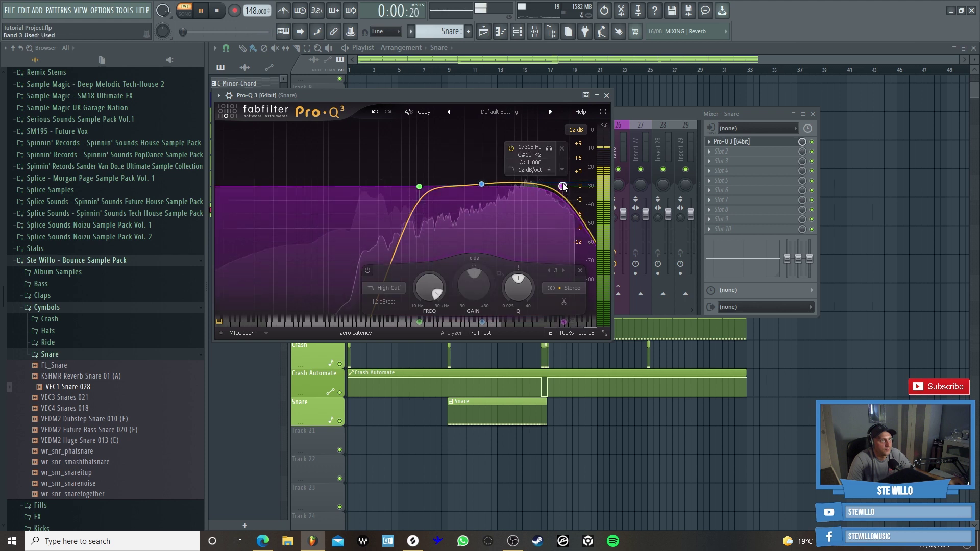
{"action": "left_click_drag", "start_coordinate": [420, 187], "coordinate": [404, 188]}
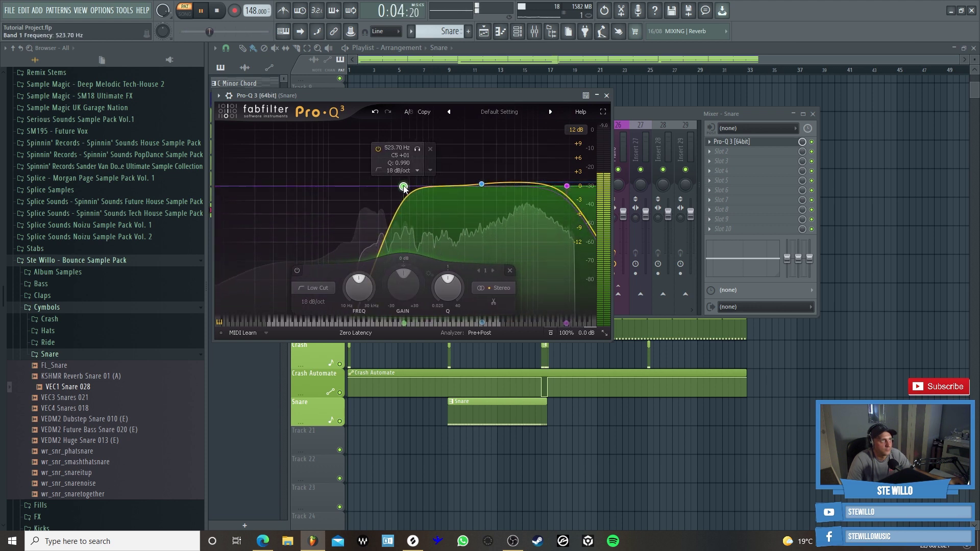
{"action": "key", "text": "F12"}
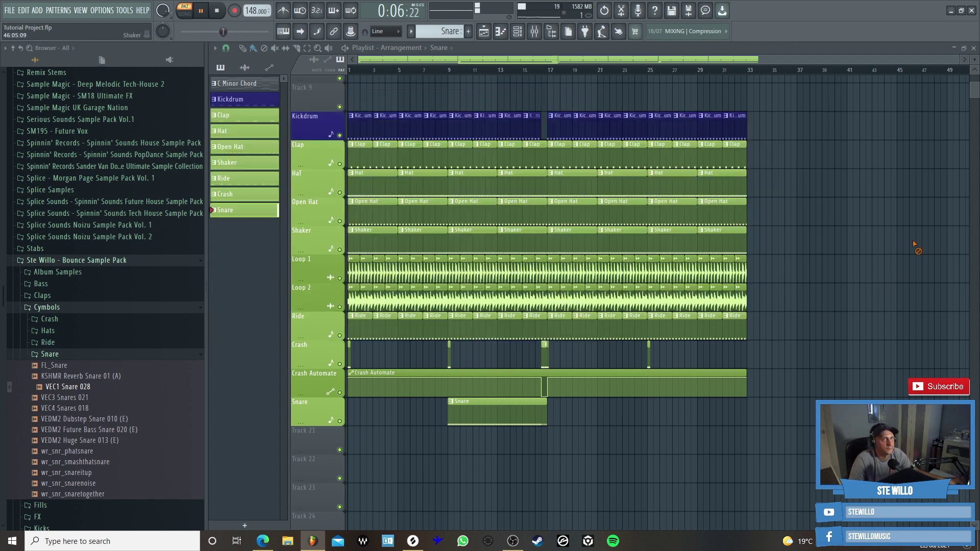
- Play the song, then erase four notes from the Snare pattern's roll
{"action": "left_click", "coordinate": [531, 70]}
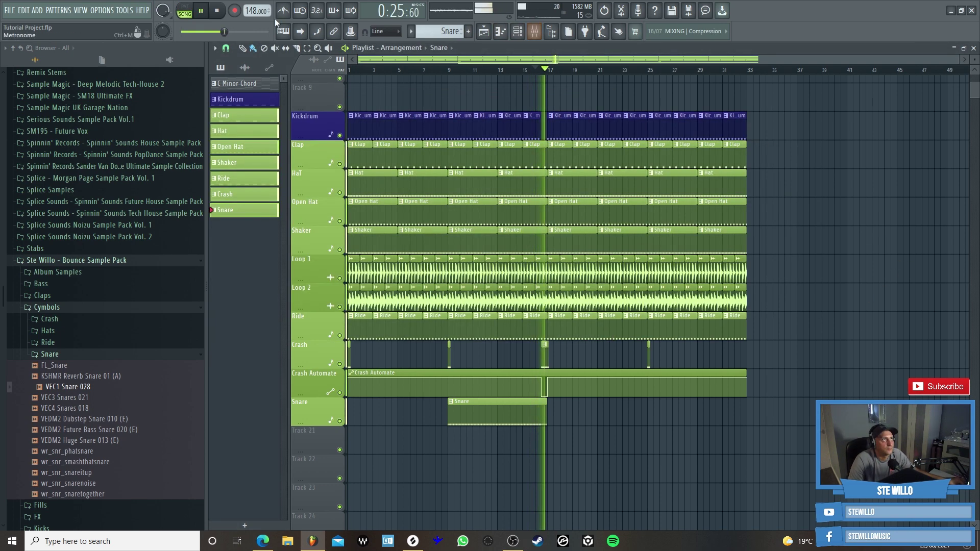
{"action": "left_click", "coordinate": [219, 12]}
{"action": "left_click", "coordinate": [518, 32]}
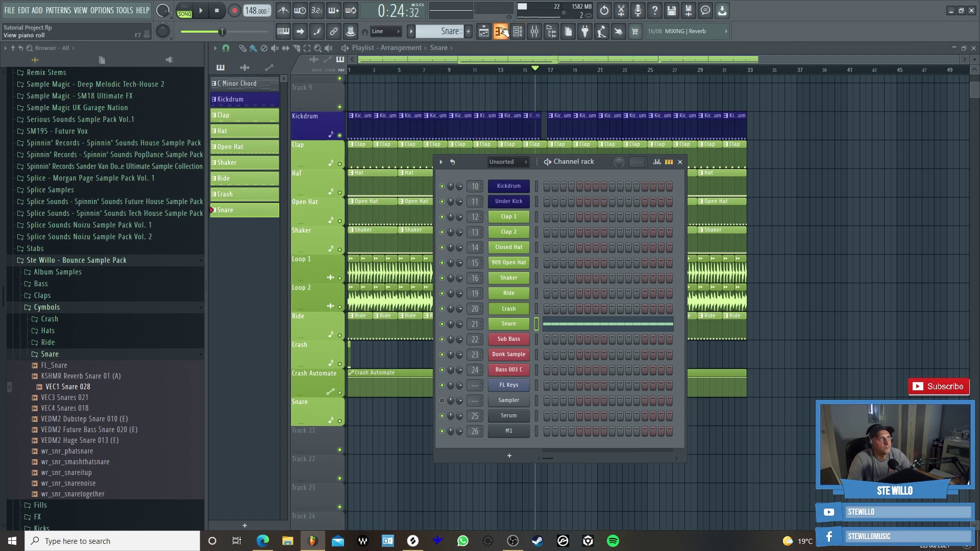
{"action": "left_click", "coordinate": [502, 31]}
{"action": "left_click_drag", "start_coordinate": [615, 201], "coordinate": [646, 200]}
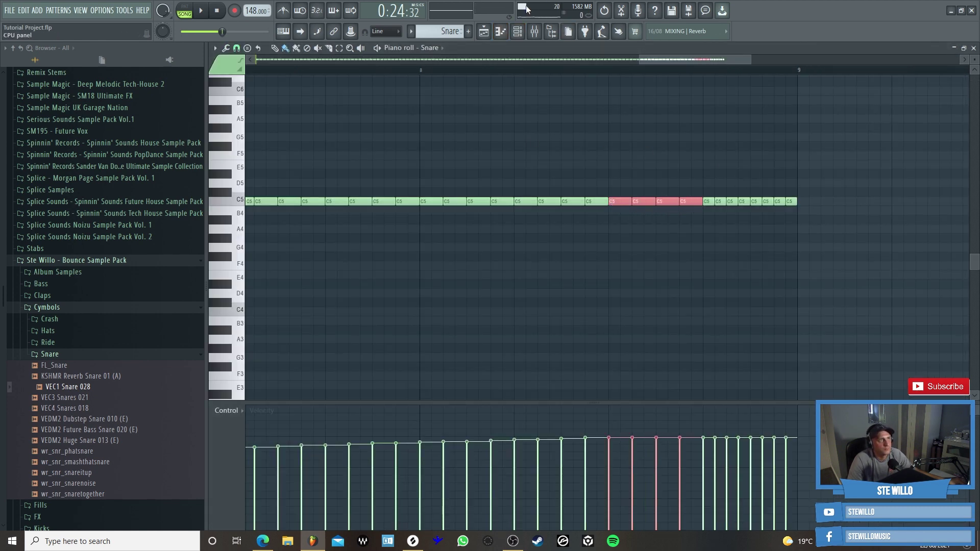
- Play the arrangement from bar 16 and loop bars 16–17
{"action": "left_click", "coordinate": [484, 33]}
{"action": "left_click", "coordinate": [208, 21]}
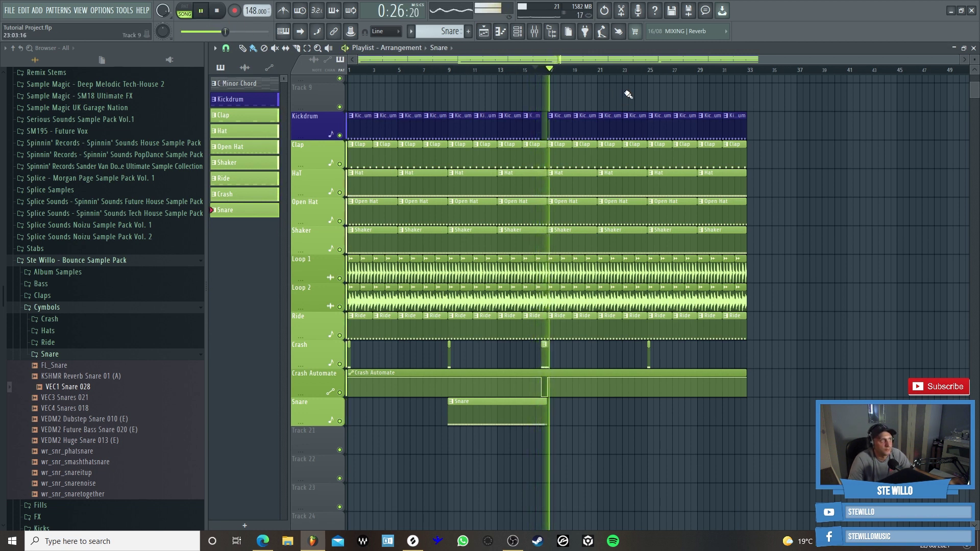
{"action": "key", "text": "space"}
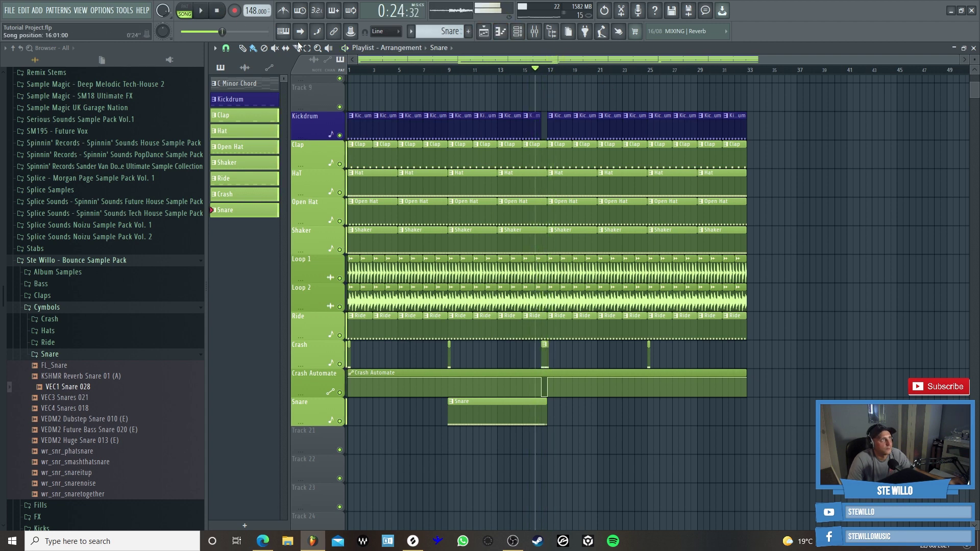
{"action": "left_click_drag", "start_coordinate": [543, 72], "coordinate": [536, 74]}
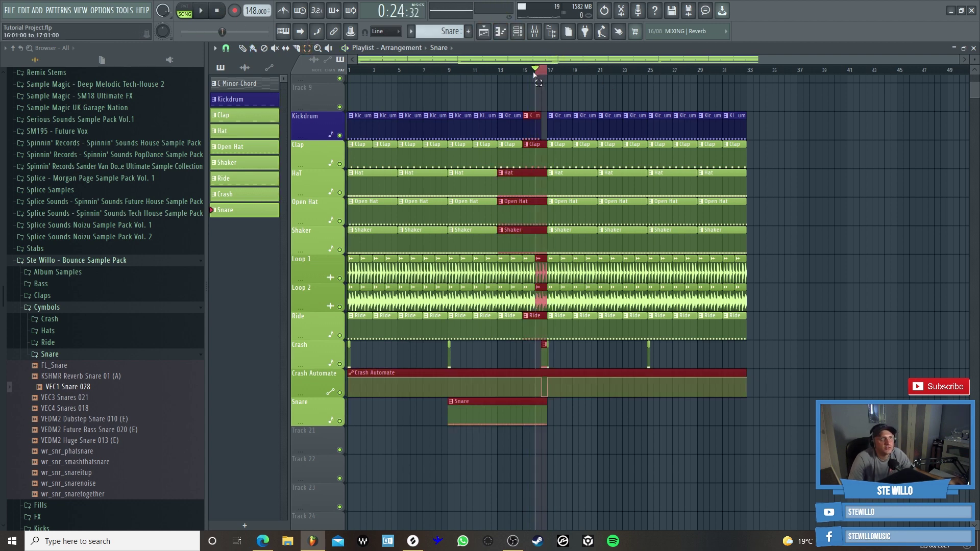
{"action": "left_click", "coordinate": [537, 34]}
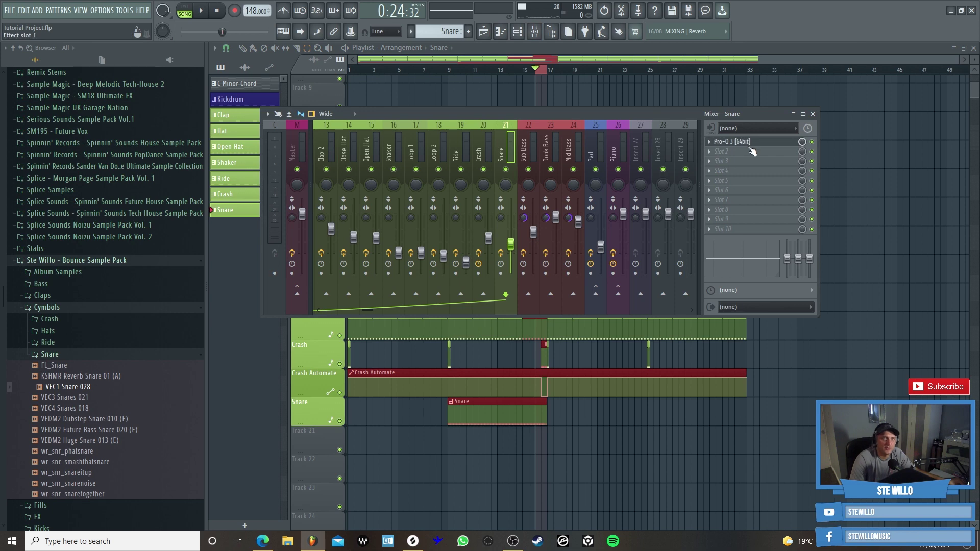
- During playback, lower the Snare low cut, lift band 2 to +1.2 dB at 1520 Hz, and raise the high cut to 21 kHz
{"action": "left_click", "coordinate": [738, 144]}
{"action": "mouse_move", "coordinate": [403, 187]}
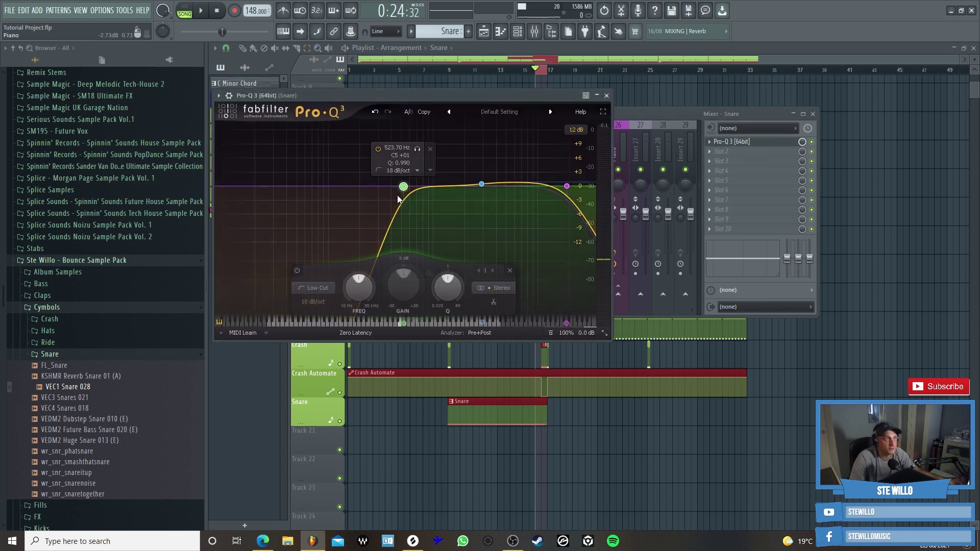
{"action": "key", "text": "space"}
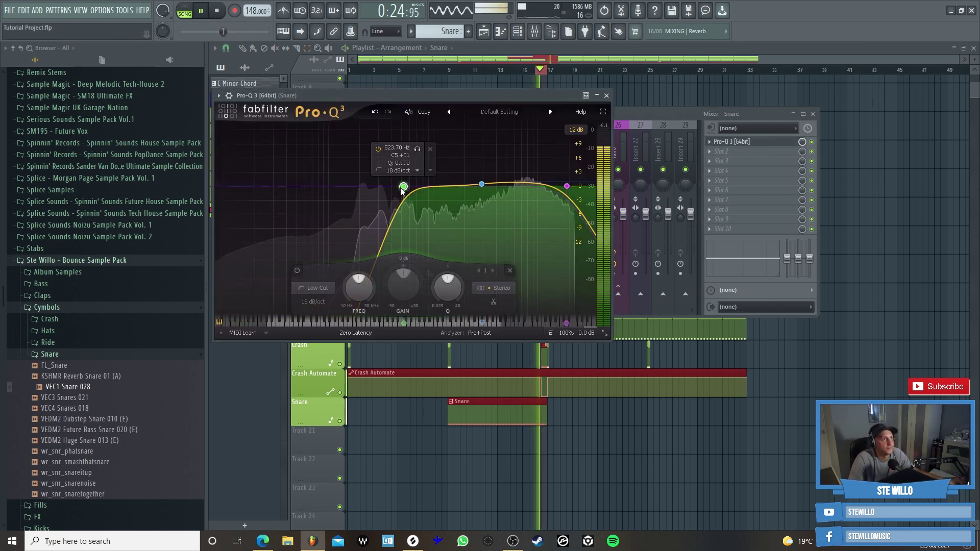
{"action": "left_click_drag", "start_coordinate": [403, 202], "coordinate": [381, 210]}
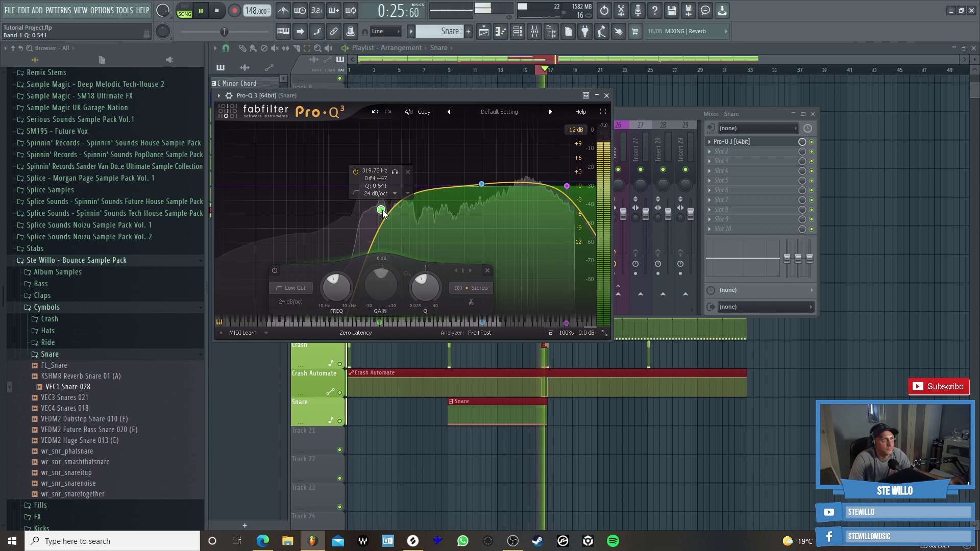
{"action": "mouse_move", "coordinate": [481, 184]}
{"action": "left_mouse_down"}
{"action": "mouse_move", "coordinate": [452, 185]}
{"action": "mouse_move", "coordinate": [487, 186]}
{"action": "left_mouse_up"}
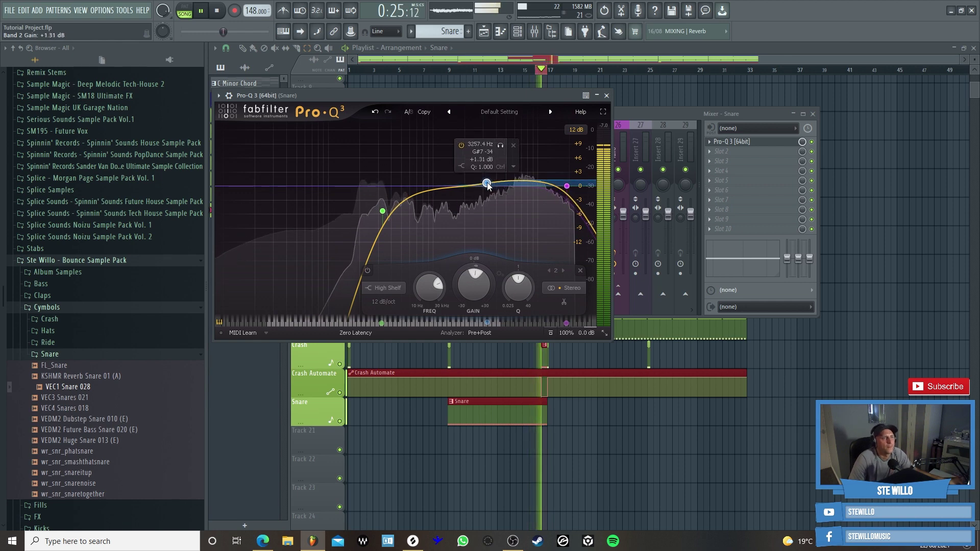
{"action": "left_click_drag", "start_coordinate": [567, 188], "coordinate": [571, 184]}
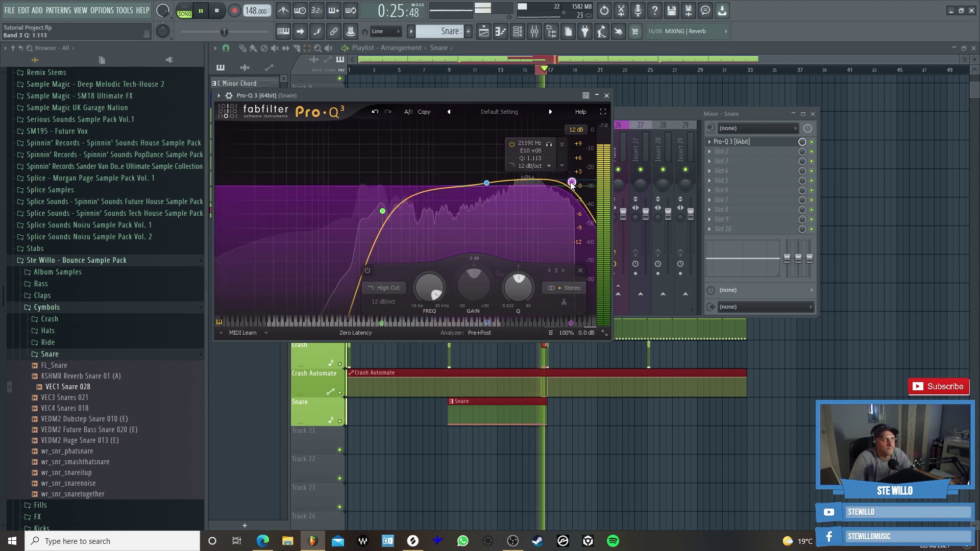
{"action": "left_click", "coordinate": [626, 121]}
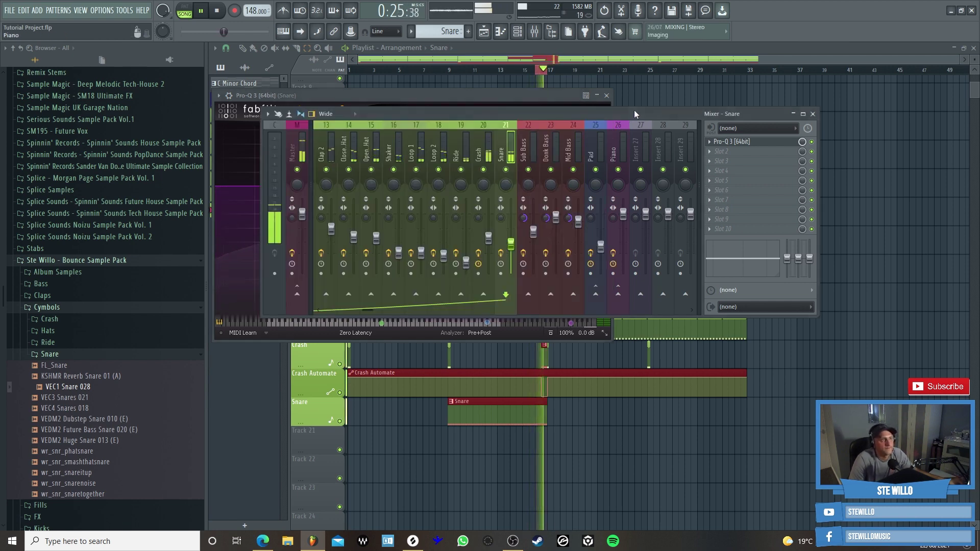
- Check the Crash and Snare insert levels in the mixer, then stop playback and close it
{"action": "left_click", "coordinate": [669, 86]}
{"action": "left_click", "coordinate": [535, 31]}
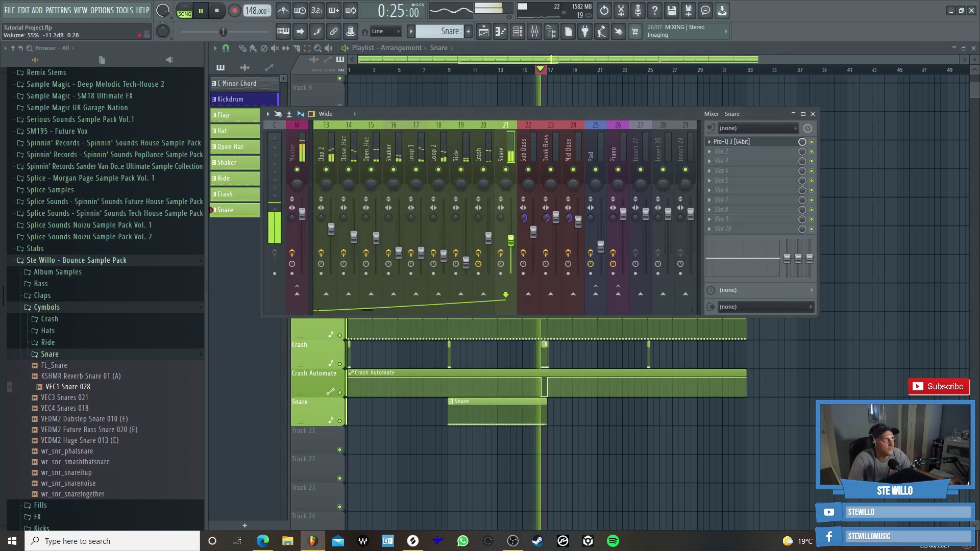
{"action": "left_click", "coordinate": [489, 238]}
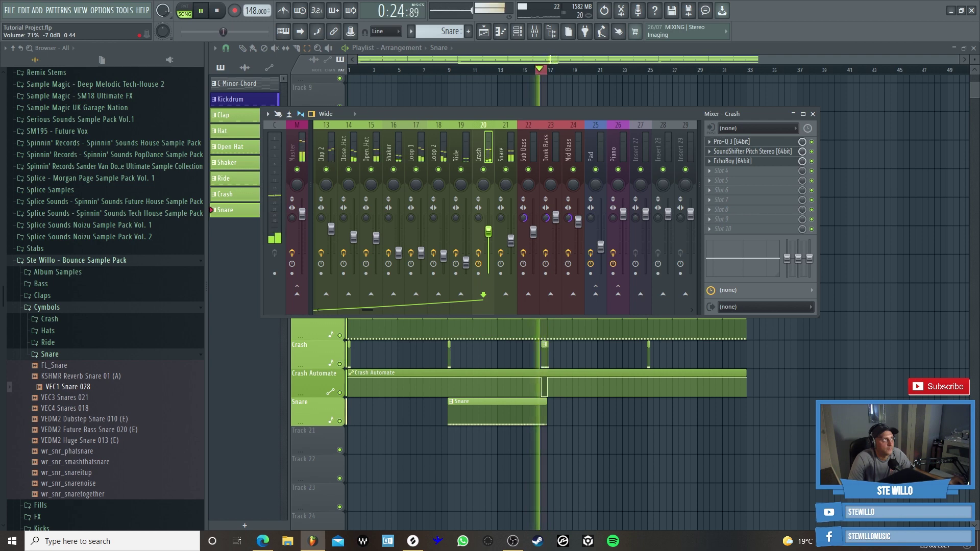
{"action": "left_click", "coordinate": [509, 252]}
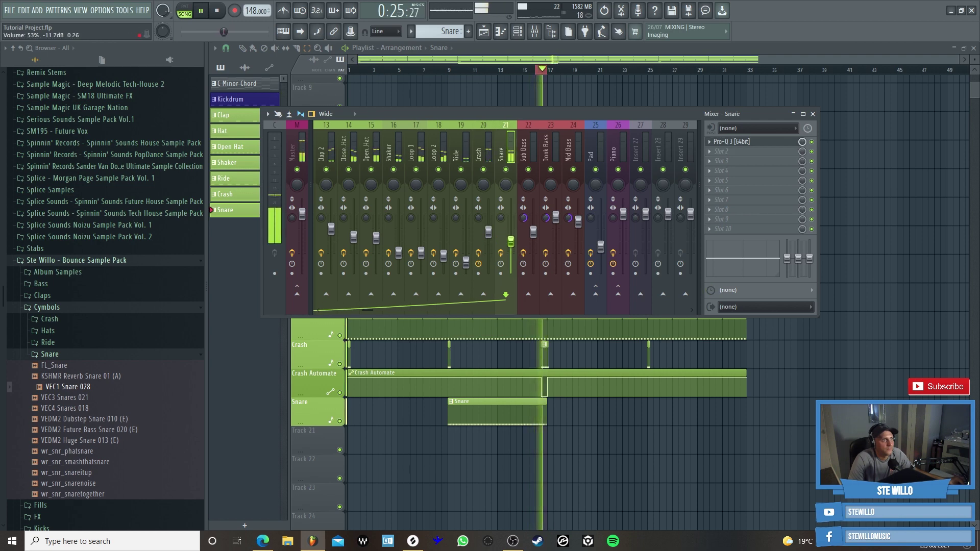
{"action": "key", "text": "F9"}
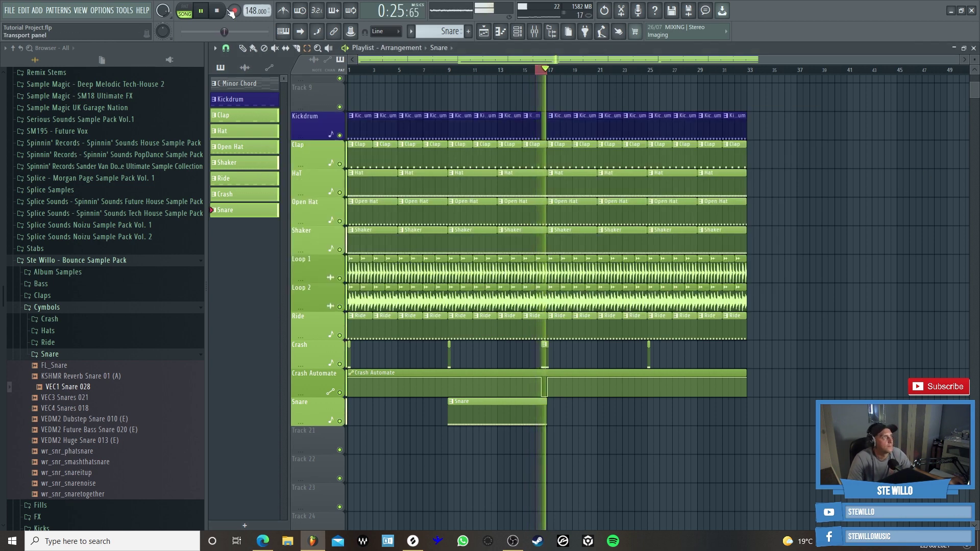
{"action": "left_click", "coordinate": [217, 10]}
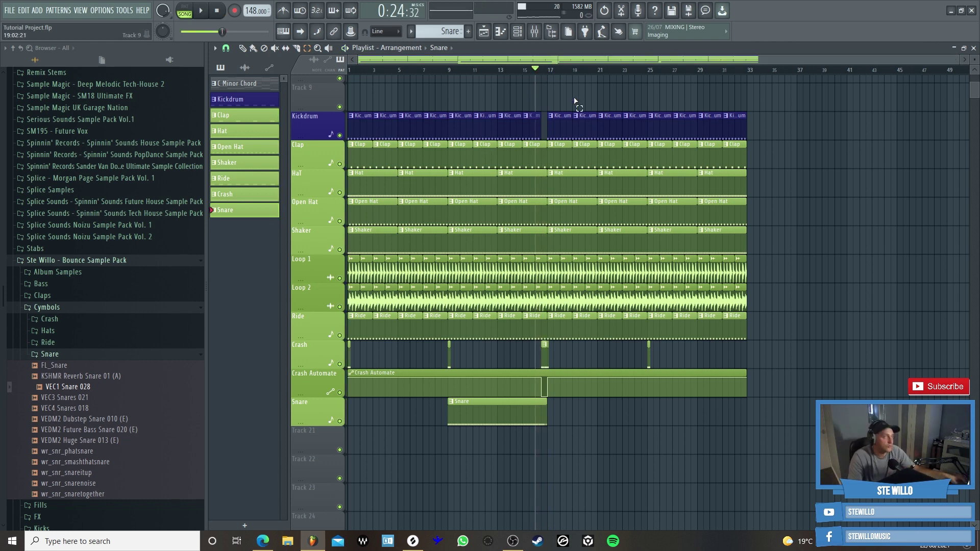
- Open SPAN on the Master insert and watch the spectrum during a short playback
{"action": "left_click", "coordinate": [534, 33]}
{"action": "left_click", "coordinate": [302, 150]}
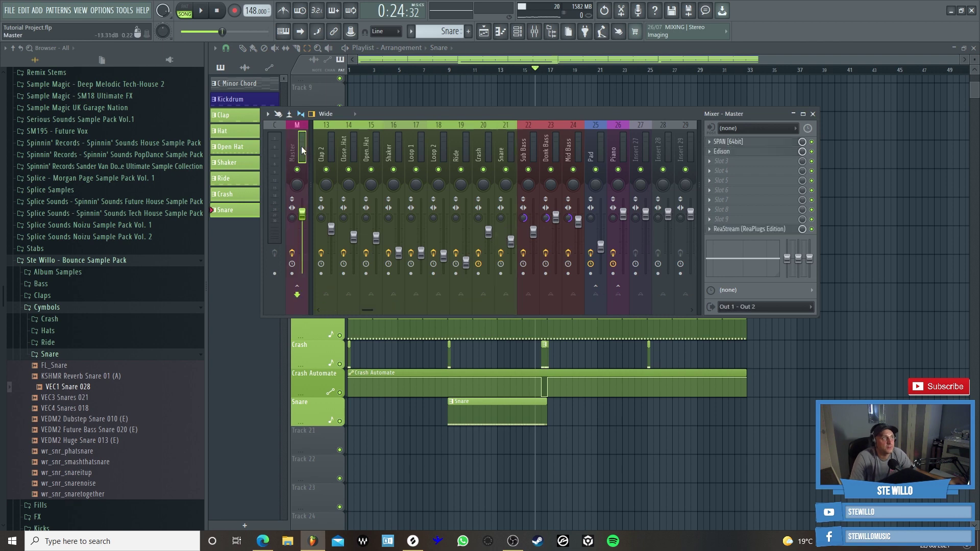
{"action": "left_click", "coordinate": [753, 142]}
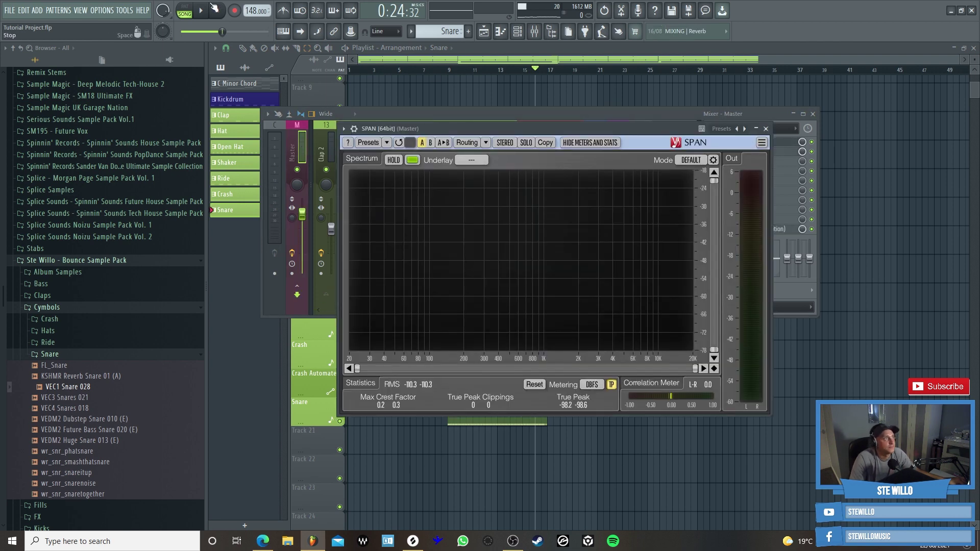
{"action": "key", "text": "space"}
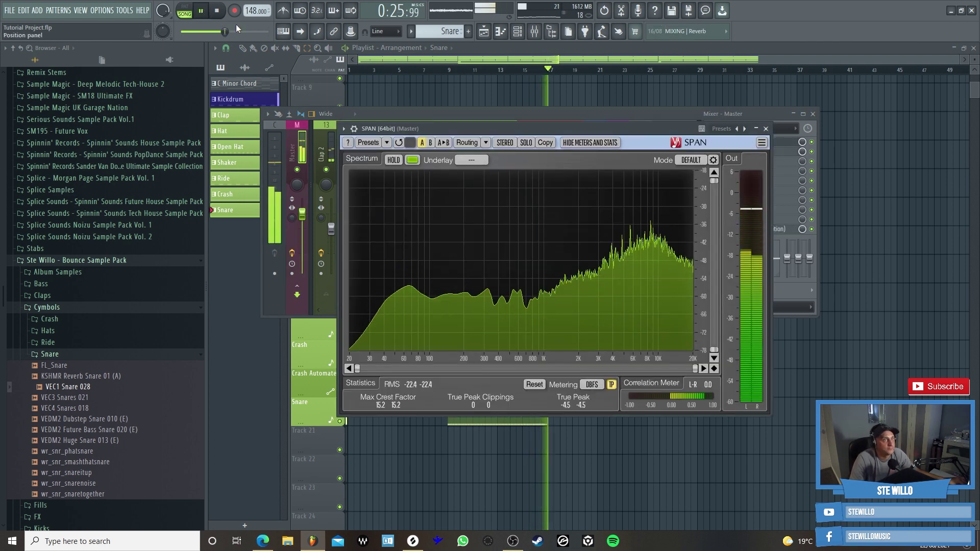
{"action": "left_click", "coordinate": [215, 9]}
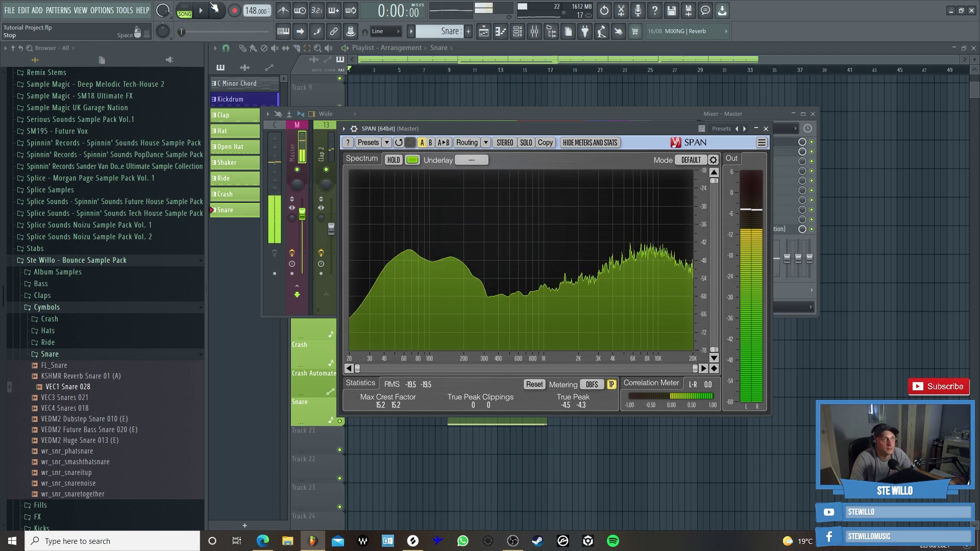
{"action": "left_click", "coordinate": [906, 209]}
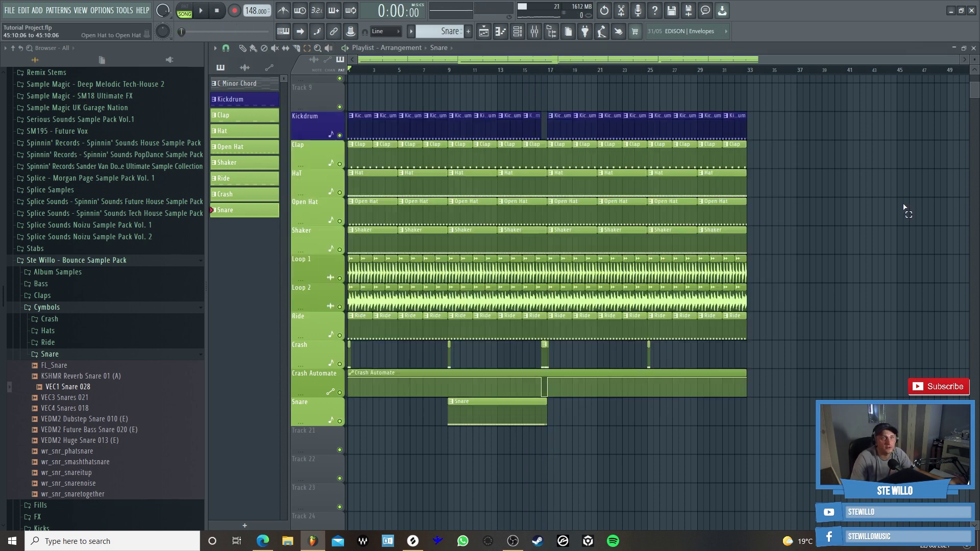
- Loop bars 15–17, monitor the Master spectrum, then lower the Crash fader to about -8.4 dB
{"action": "left_click_drag", "start_coordinate": [544, 79], "coordinate": [522, 72]}
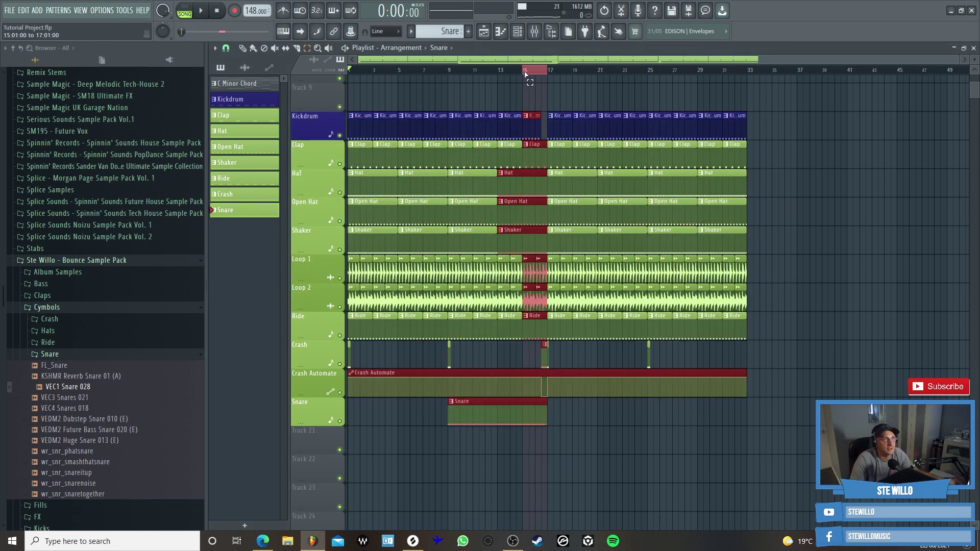
{"action": "key", "text": "space"}
{"action": "left_click", "coordinate": [534, 31]}
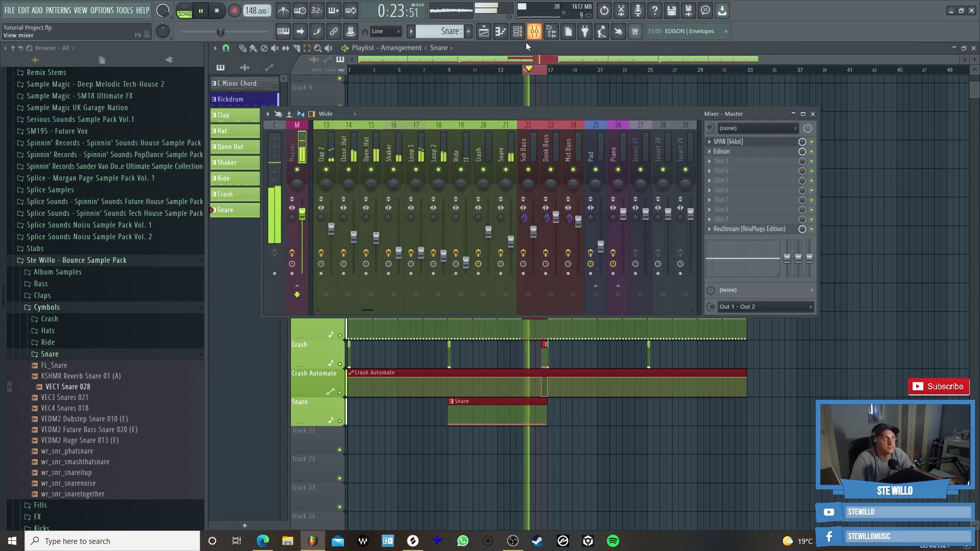
{"action": "left_click", "coordinate": [741, 142]}
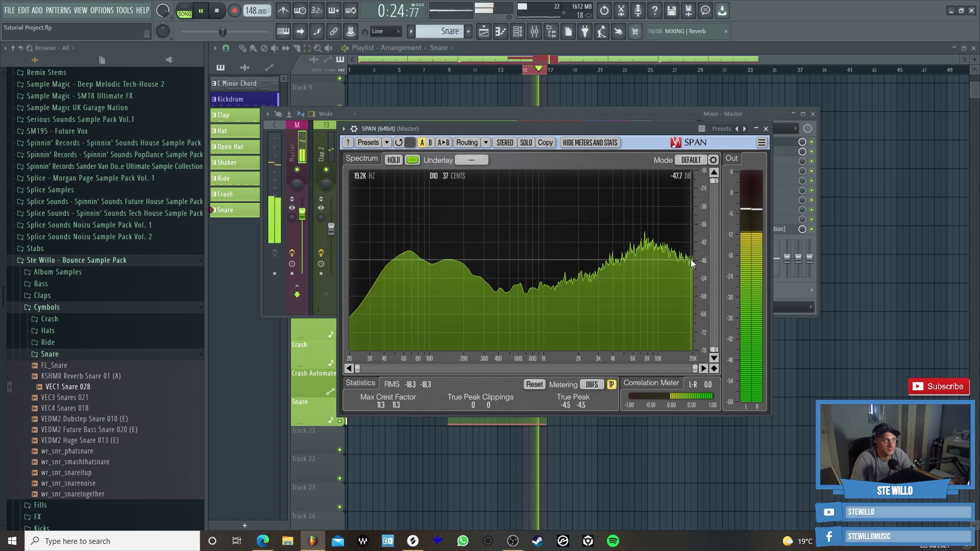
{"action": "left_click", "coordinate": [766, 129]}
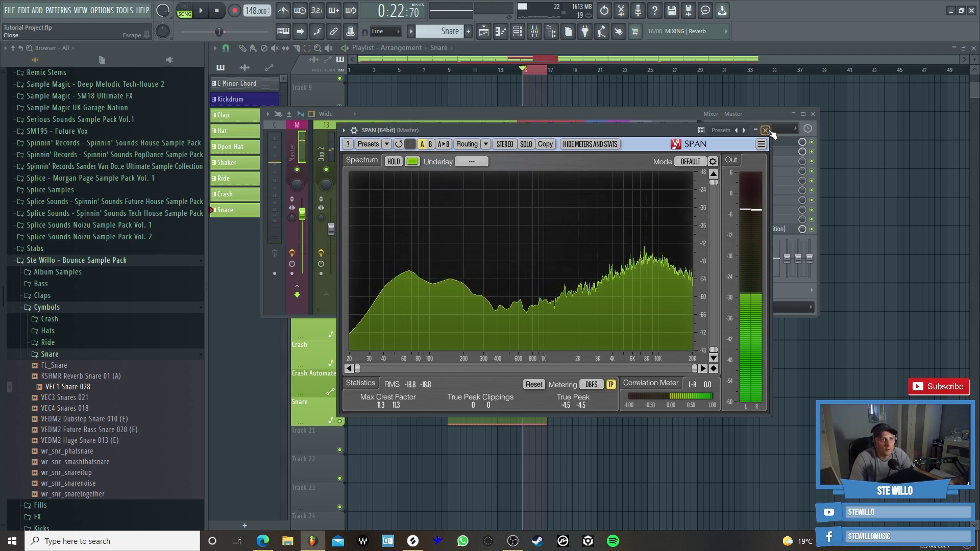
{"action": "left_click", "coordinate": [766, 130]}
{"action": "key", "text": "space"}
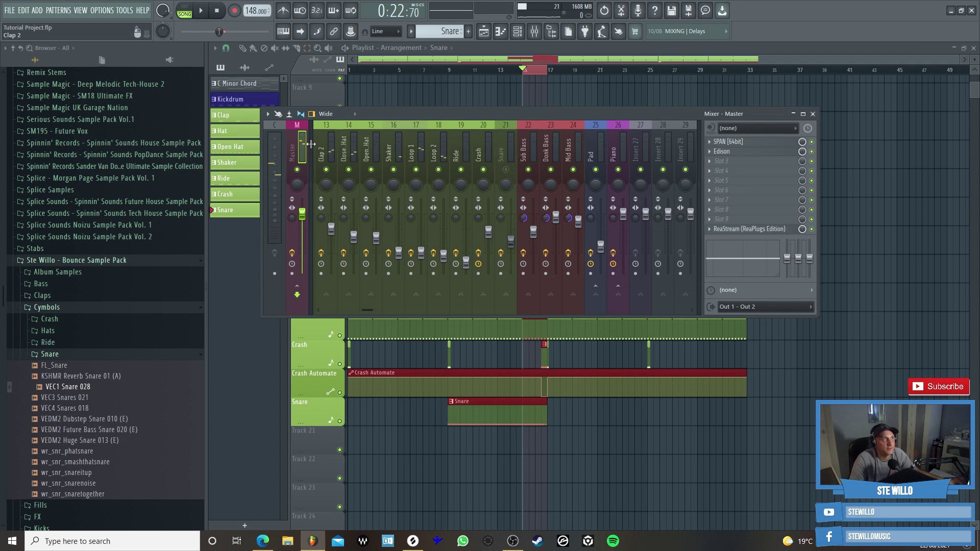
{"action": "left_click", "coordinate": [743, 145]}
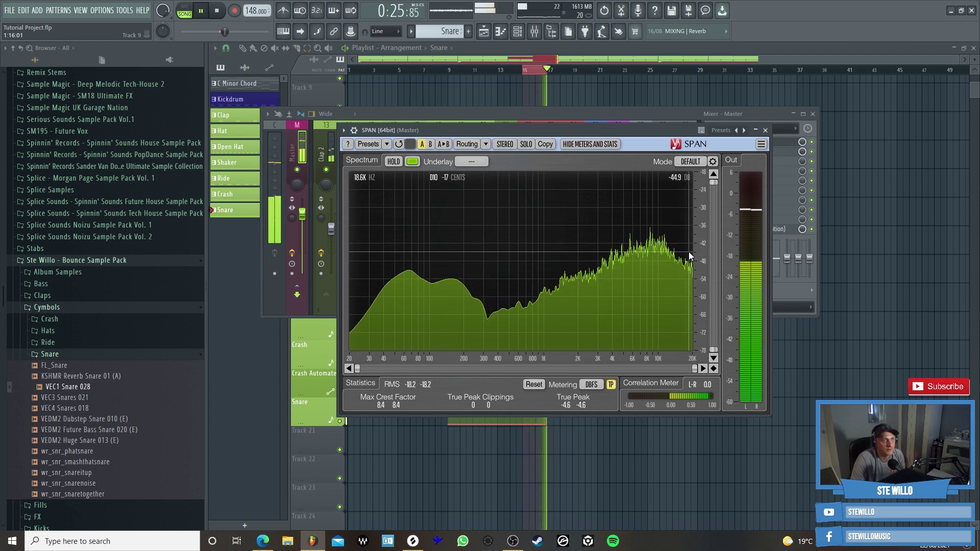
{"action": "left_click", "coordinate": [768, 132]}
{"action": "key", "text": "space"}
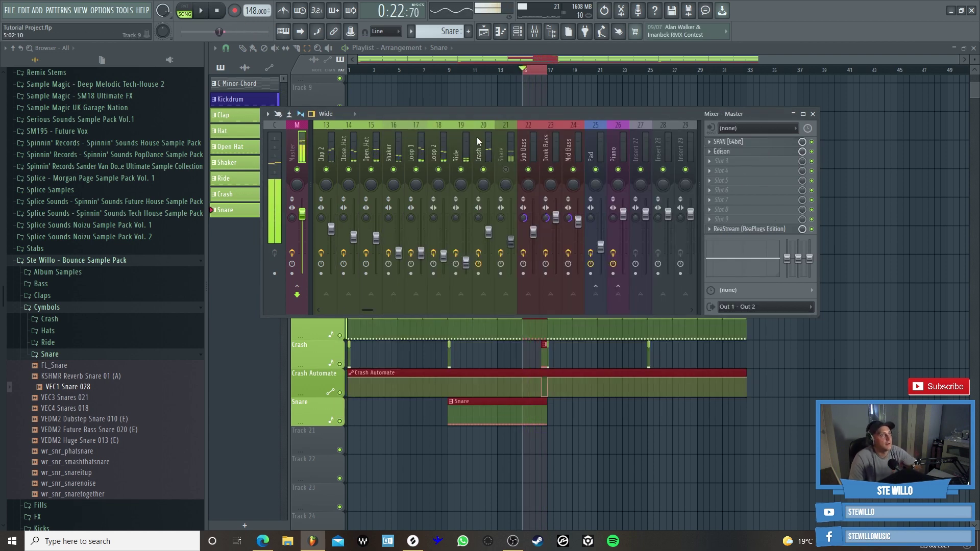
{"action": "left_click_drag", "start_coordinate": [489, 232], "coordinate": [489, 236]}
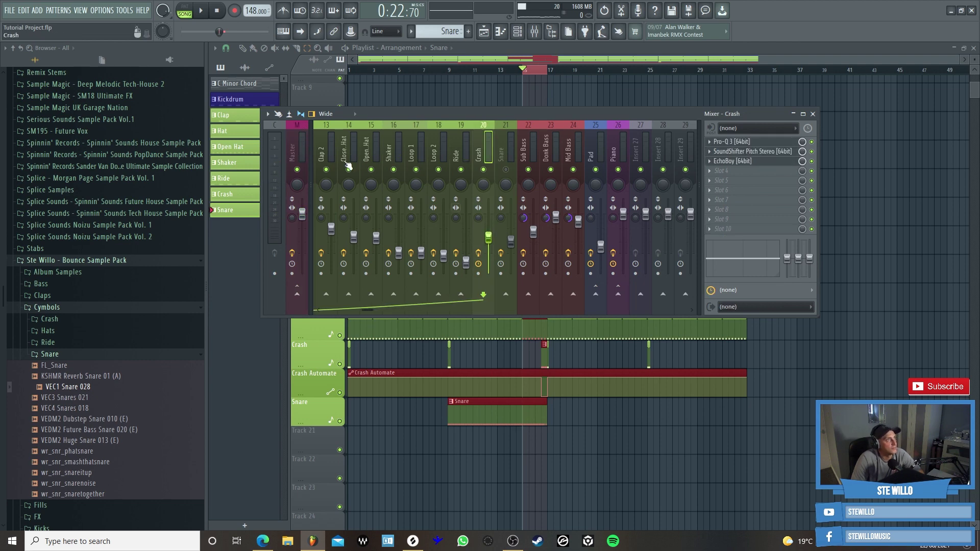
- Play the loop with SPAN on the Master, nudge the Crash fader slightly, and recheck the spectrum
{"action": "left_click", "coordinate": [297, 156]}
{"action": "left_click", "coordinate": [728, 142]}
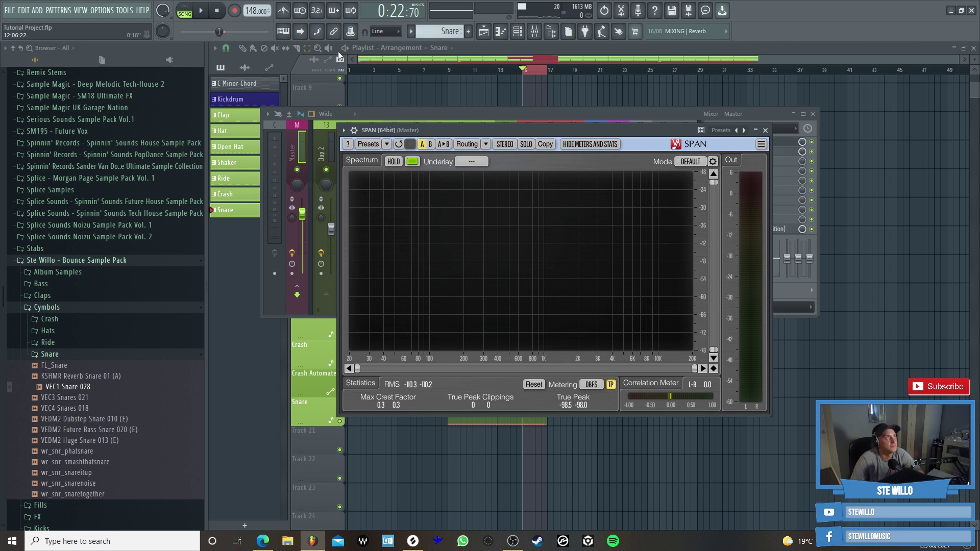
{"action": "left_click", "coordinate": [206, 11]}
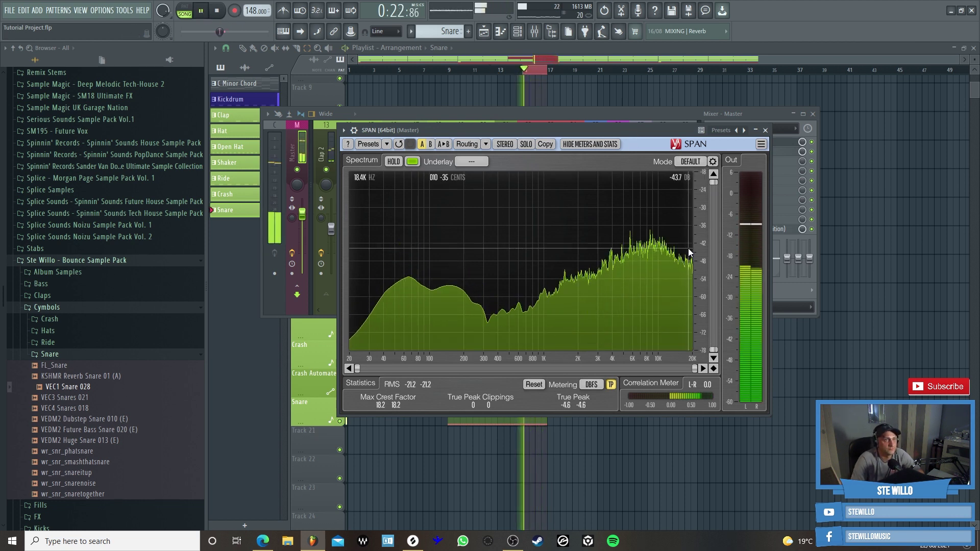
{"action": "left_click", "coordinate": [765, 130]}
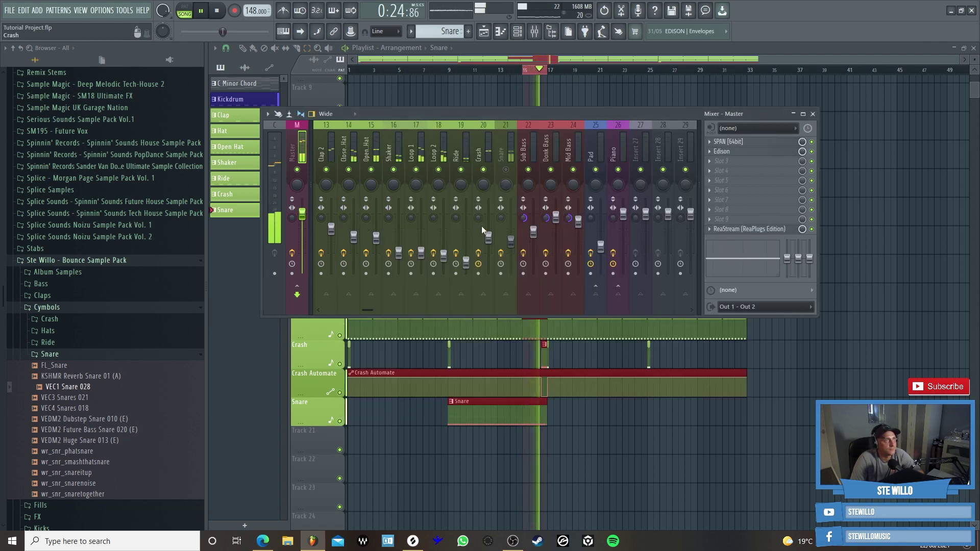
{"action": "left_click", "coordinate": [492, 247]}
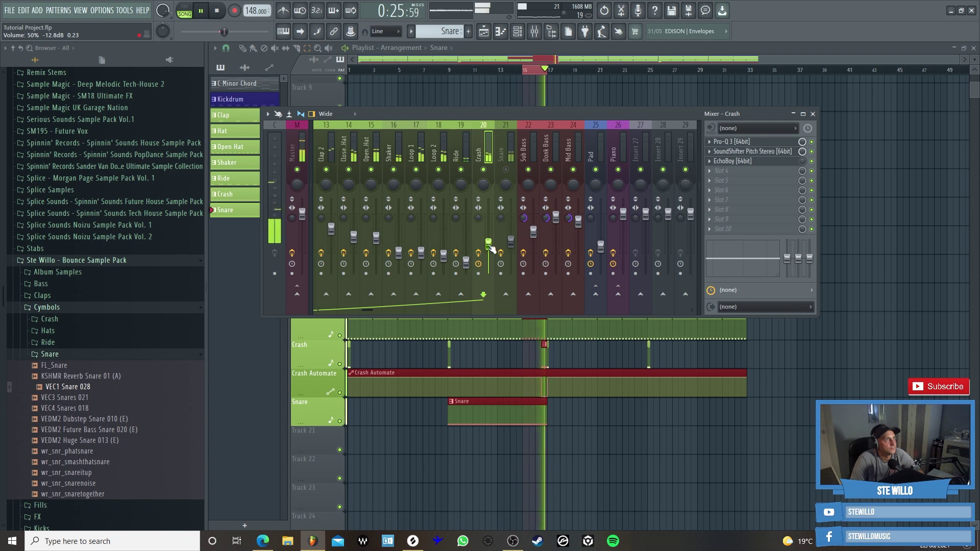
{"action": "left_click_drag", "start_coordinate": [490, 246], "coordinate": [489, 245]}
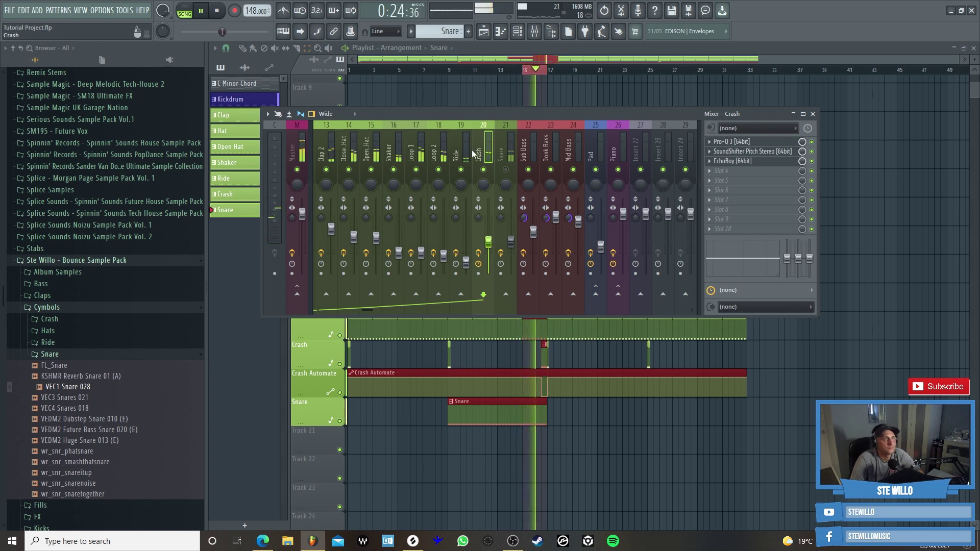
{"action": "left_click", "coordinate": [307, 144]}
{"action": "left_click", "coordinate": [740, 143]}
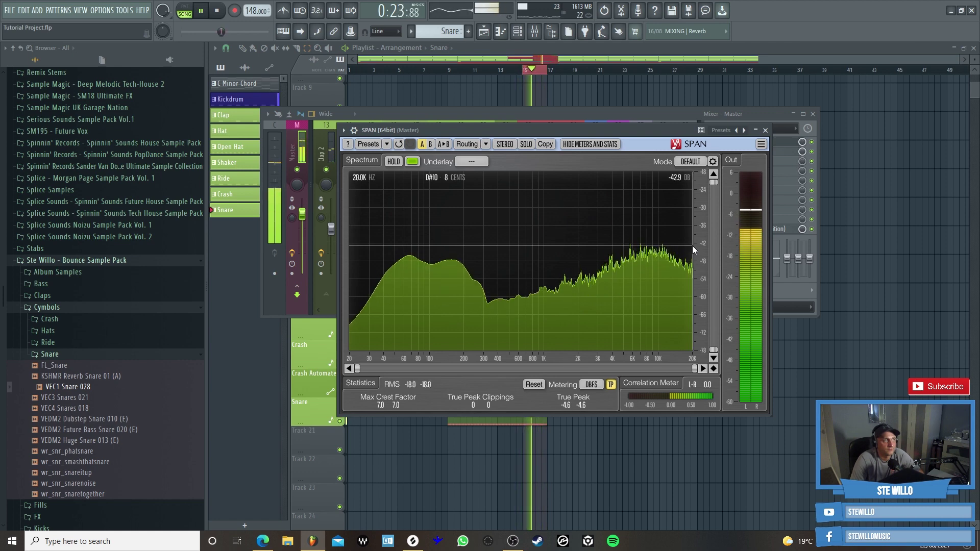
{"action": "left_click", "coordinate": [765, 130]}
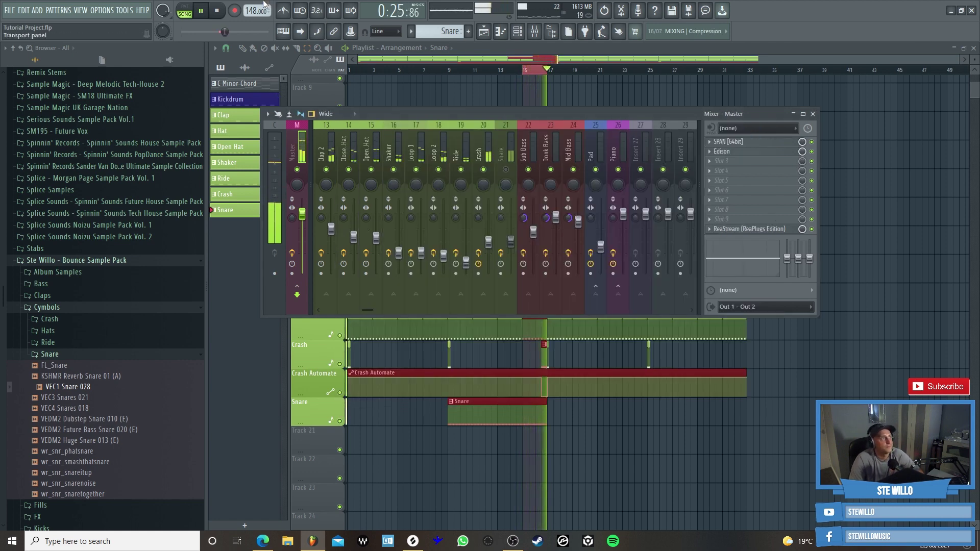
- Pause, check the Drum Bus and Master inserts, then play the song with SPAN open on the Master
{"action": "left_click", "coordinate": [204, 10]}
{"action": "scroll", "coordinate": [373, 122], "scroll_direction": "up", "scroll_amount": 6}
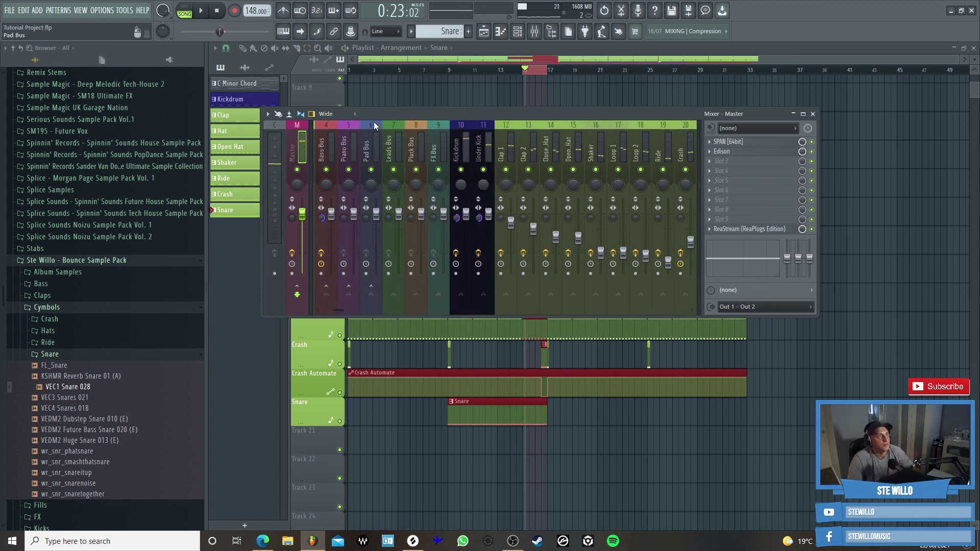
{"action": "left_click", "coordinate": [374, 156]}
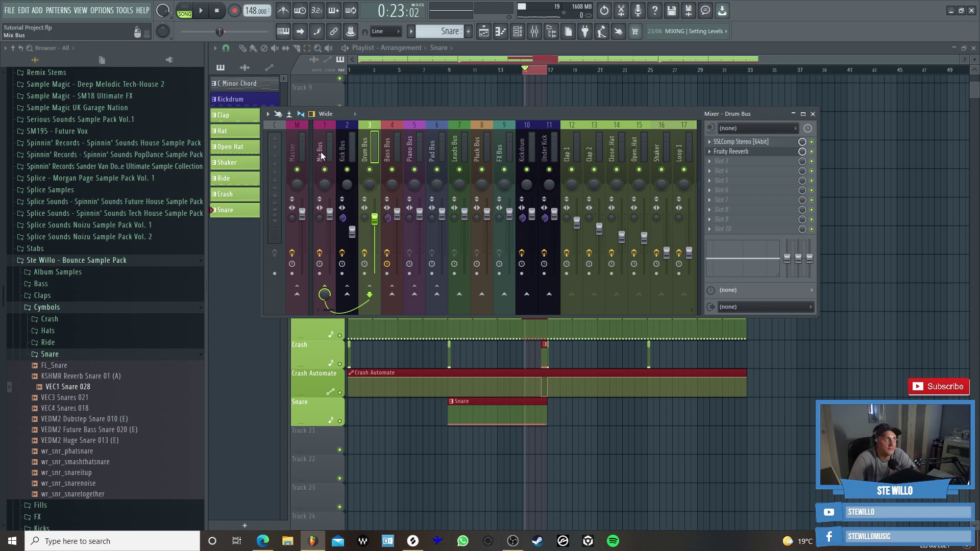
{"action": "left_click", "coordinate": [298, 154]}
{"action": "left_click", "coordinate": [728, 143]}
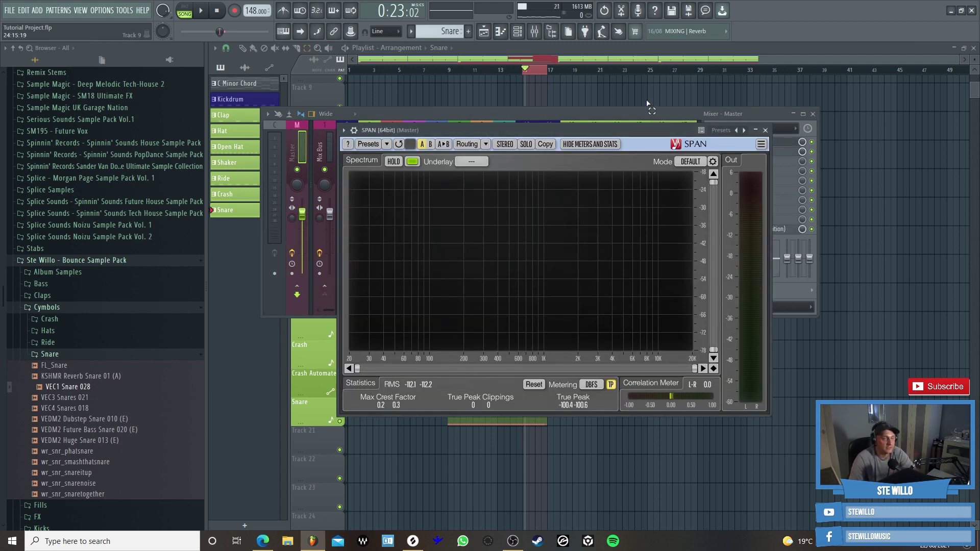
{"action": "left_click", "coordinate": [765, 131]}
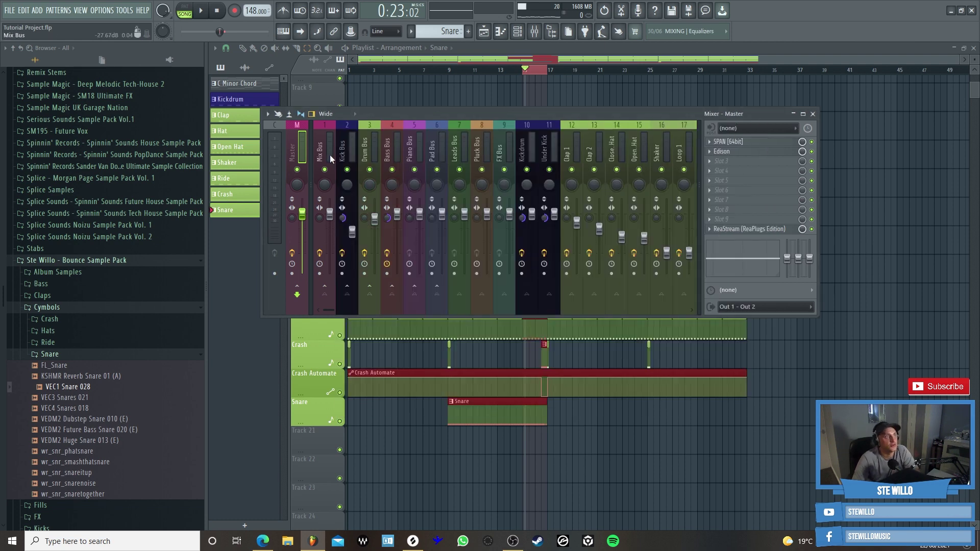
{"action": "left_click", "coordinate": [369, 153]}
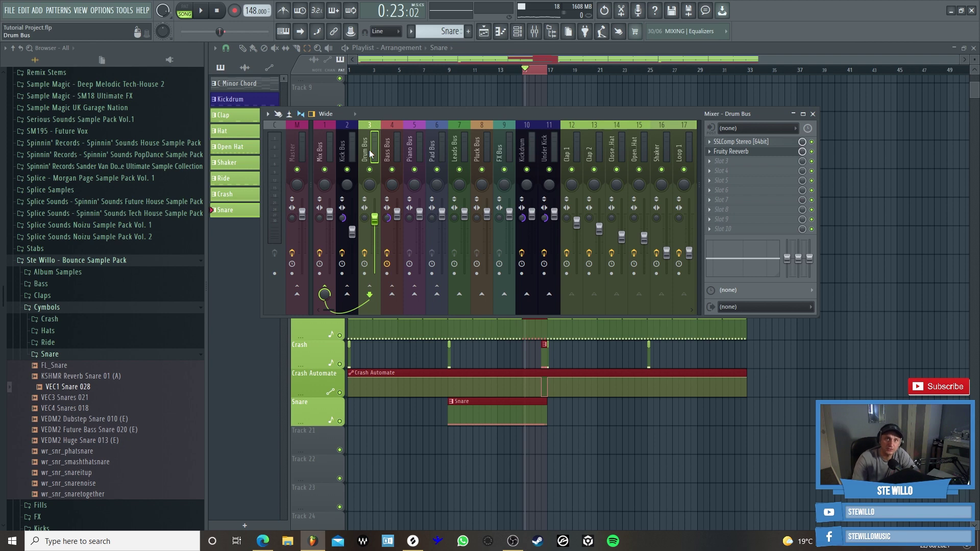
{"action": "left_click", "coordinate": [205, 12]}
{"action": "left_click", "coordinate": [297, 151]}
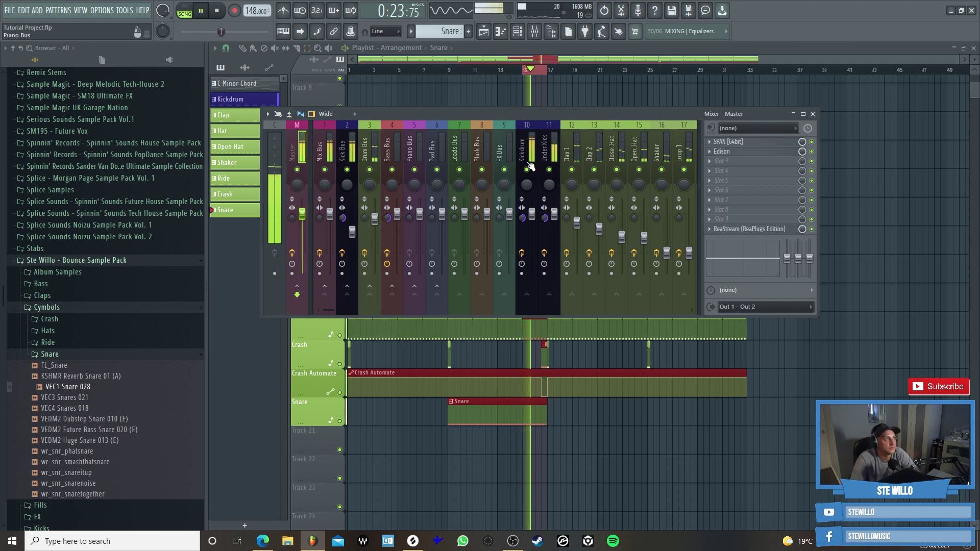
{"action": "left_click", "coordinate": [739, 143]}
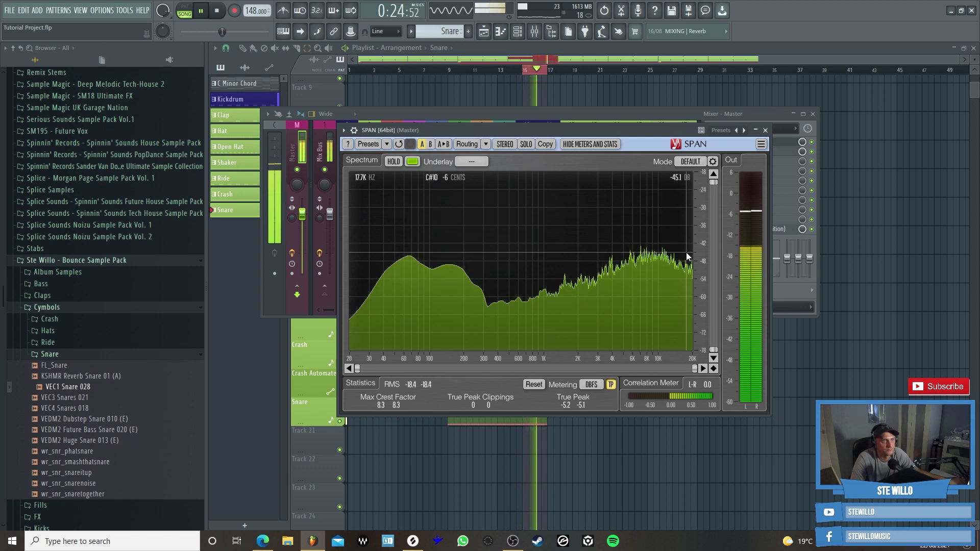
- Select the Crash insert, then replay the song while viewing SPAN on the Master
{"action": "left_click", "coordinate": [216, 11]}
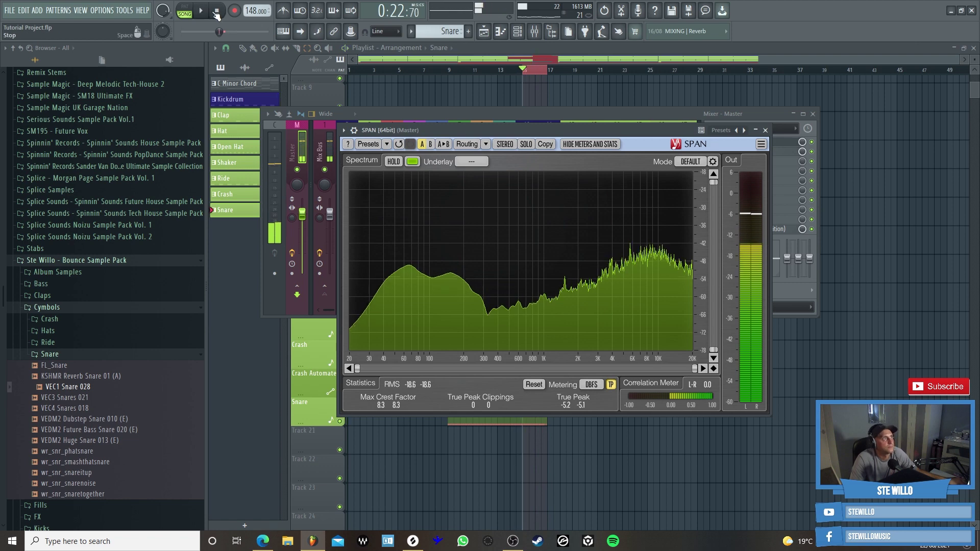
{"action": "left_click", "coordinate": [765, 130]}
{"action": "scroll", "coordinate": [614, 135], "scroll_direction": "down", "scroll_amount": 5}
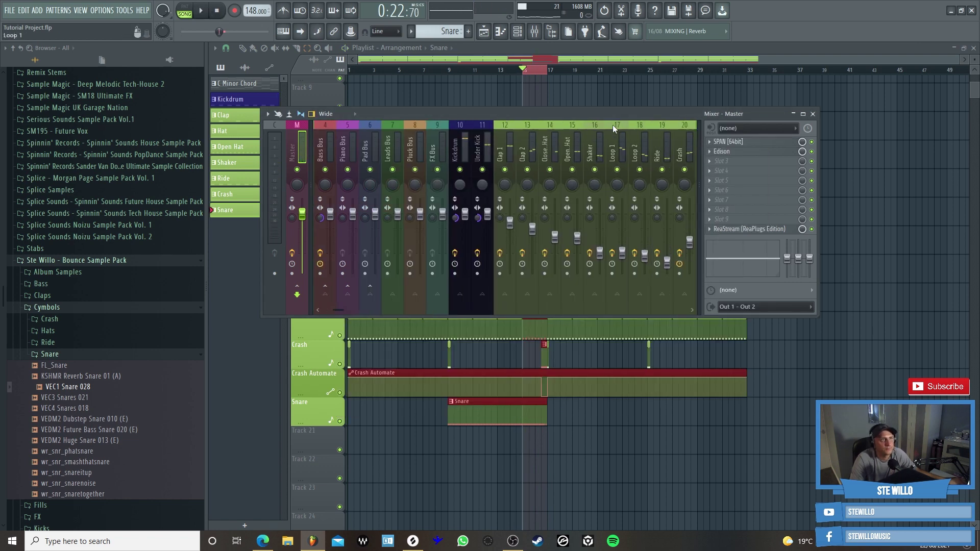
{"action": "left_click", "coordinate": [555, 243]}
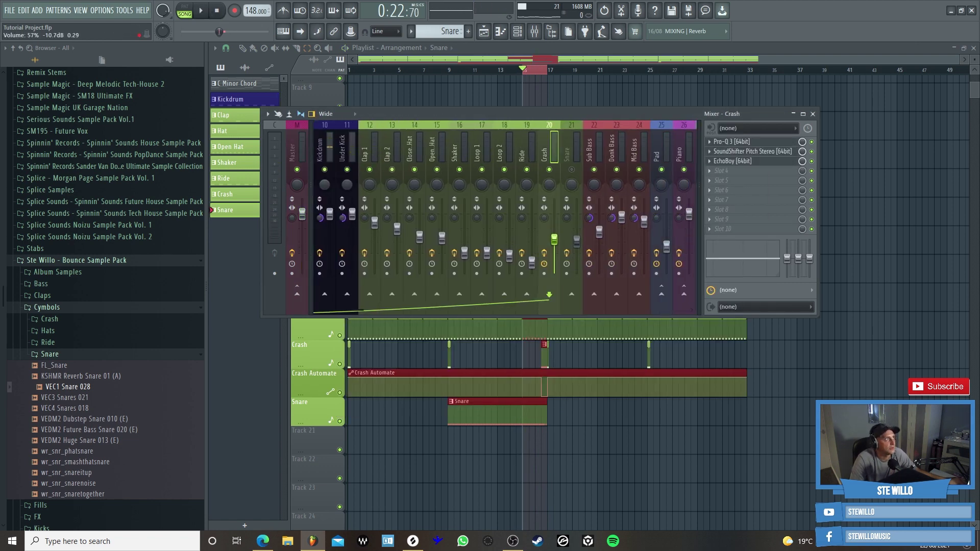
{"action": "left_click", "coordinate": [301, 150]}
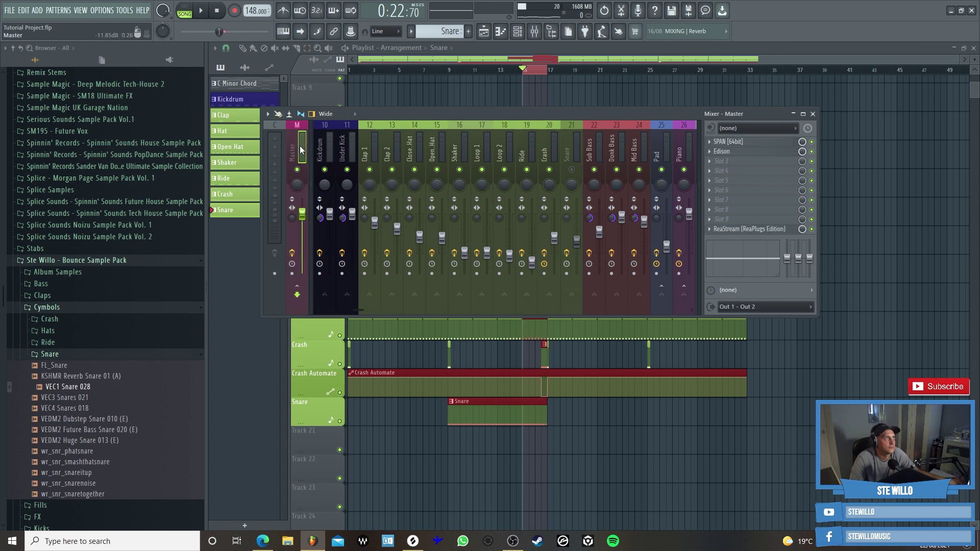
{"action": "left_click", "coordinate": [199, 12]}
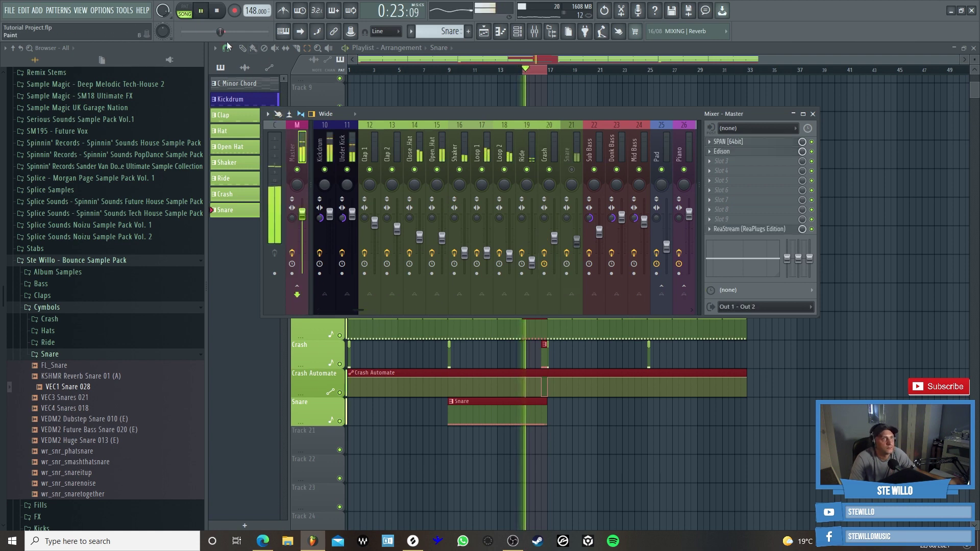
{"action": "left_click", "coordinate": [746, 142]}
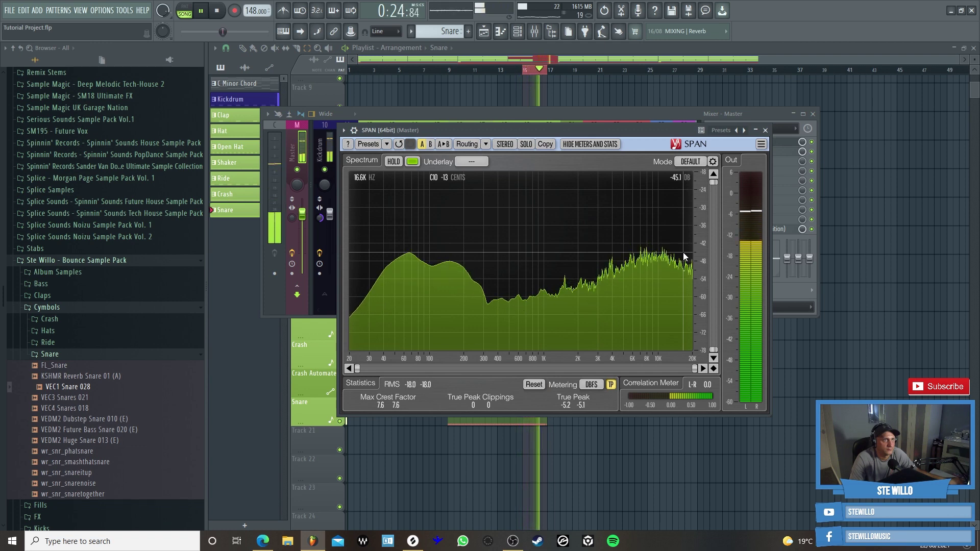
{"action": "left_click", "coordinate": [215, 11]}
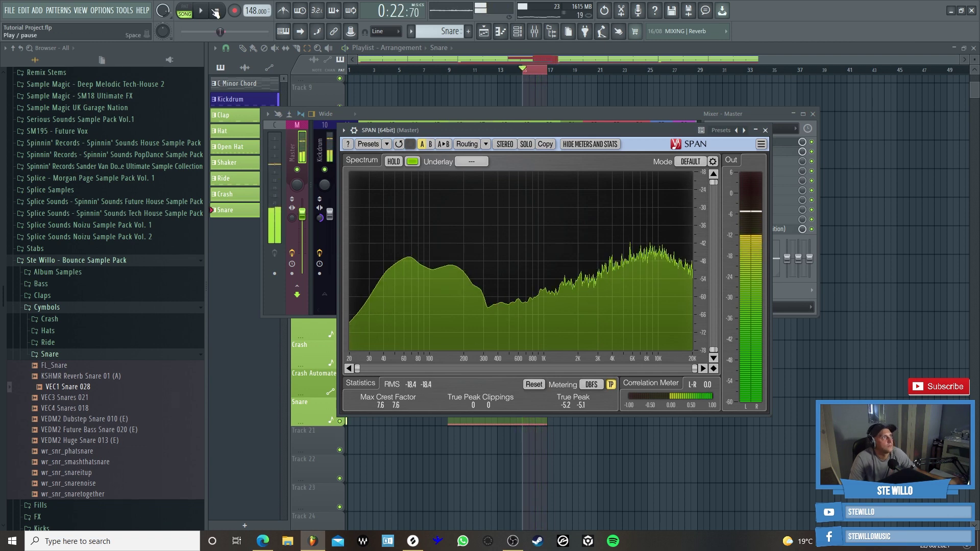
{"action": "left_click", "coordinate": [766, 130]}
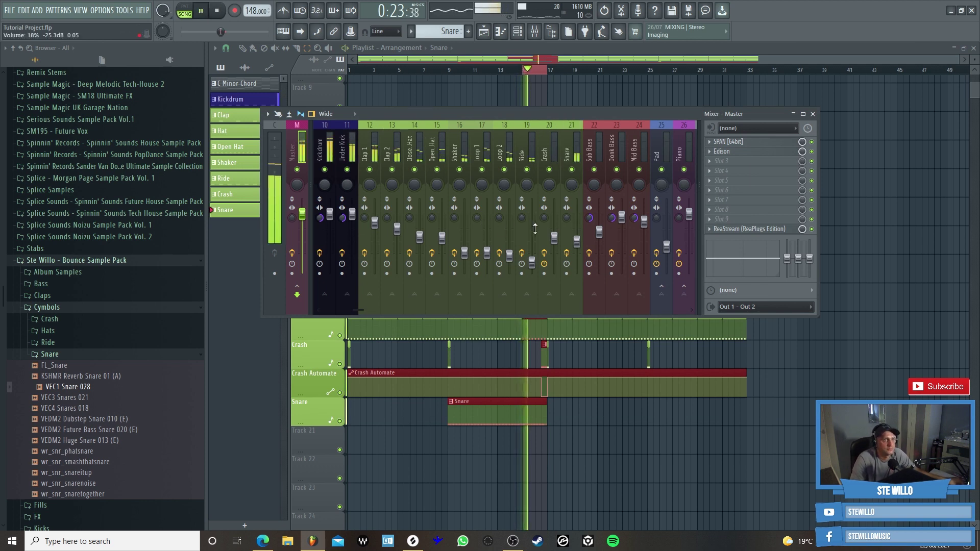
- Lower the Snare fader to about 47% and check the Master spectrum
{"action": "left_click_drag", "start_coordinate": [577, 240], "coordinate": [576, 249]}
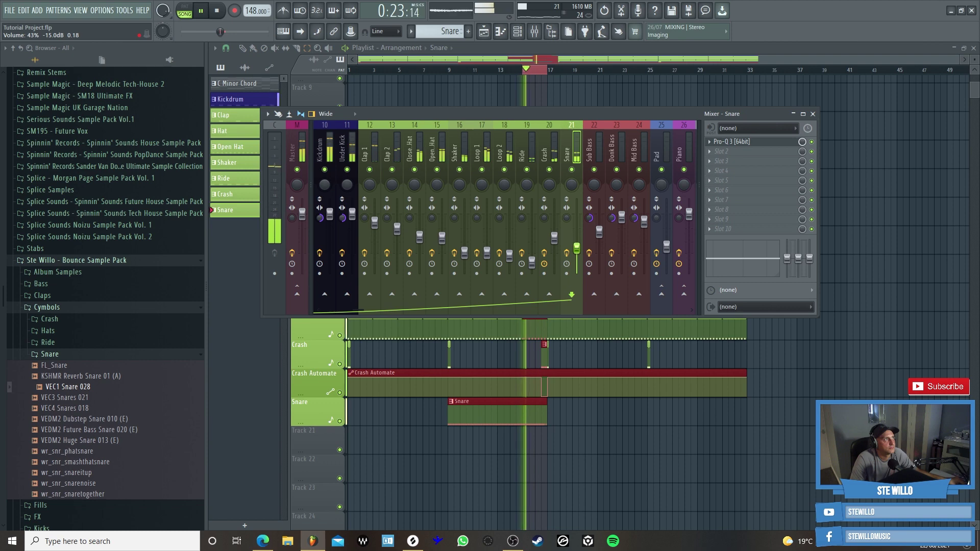
{"action": "left_click", "coordinate": [295, 152]}
{"action": "left_click", "coordinate": [736, 141]}
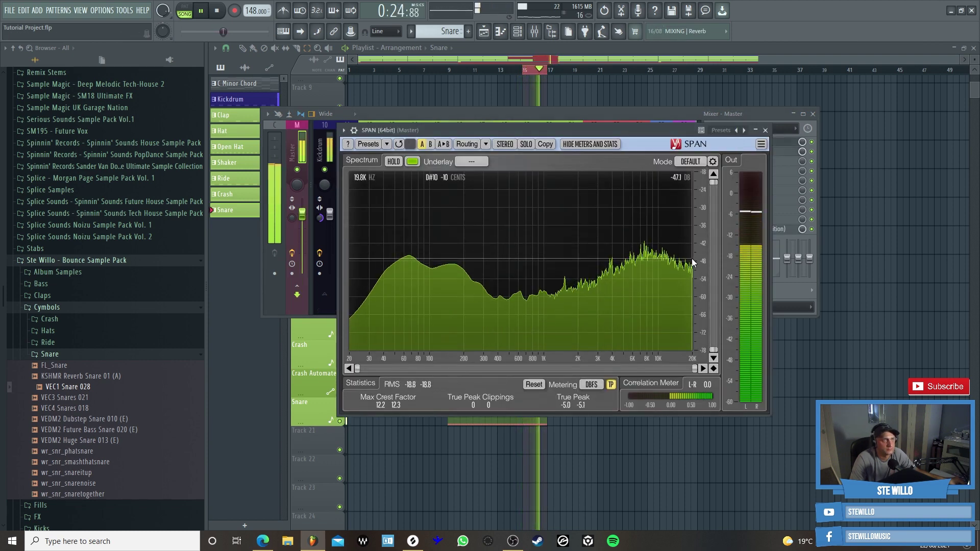
{"action": "key", "text": "Escape"}
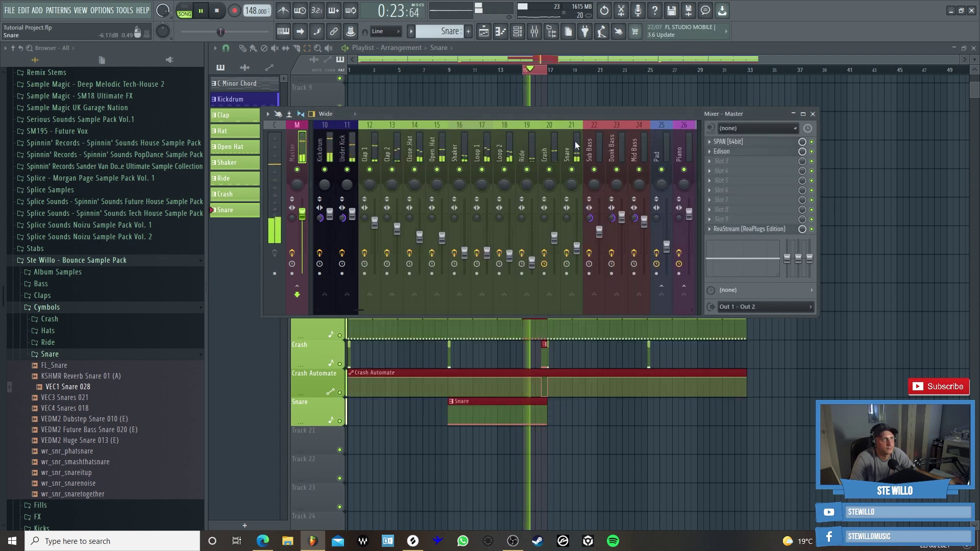
- Raise the Kick Bus fader to -6.7 dB and recheck the Master spectrum
{"action": "left_click", "coordinate": [328, 155]}
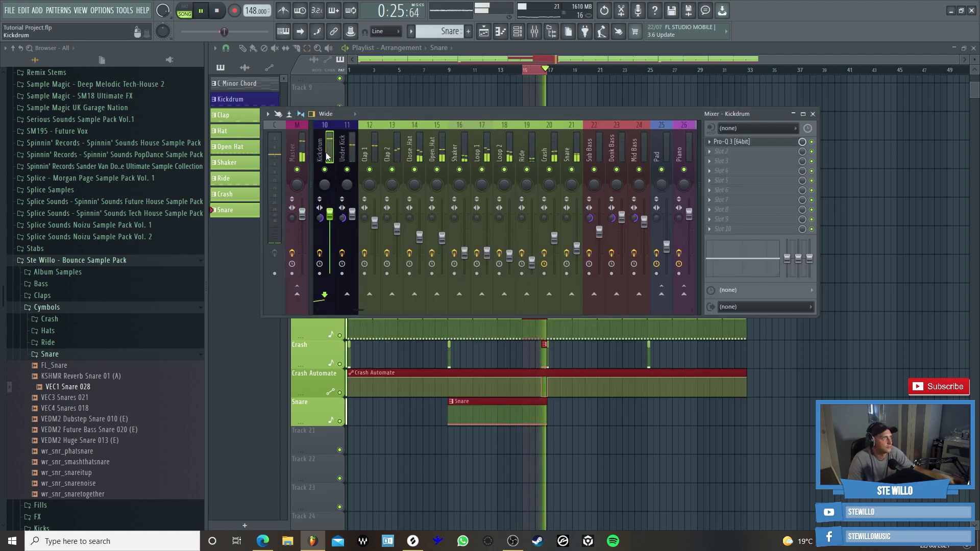
{"action": "scroll", "coordinate": [372, 128], "scroll_direction": "left", "scroll_amount": 3}
{"action": "left_click", "coordinate": [356, 142]}
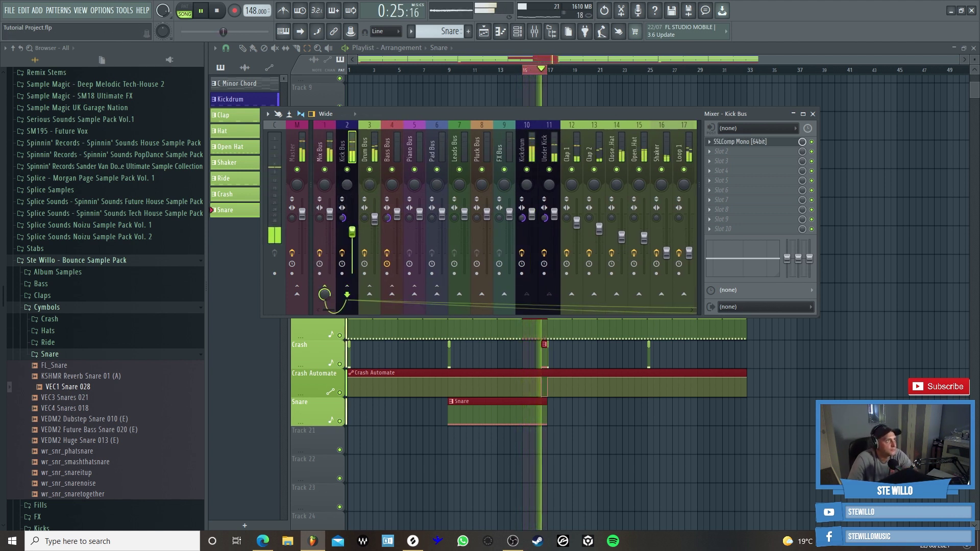
{"action": "left_click_drag", "start_coordinate": [352, 232], "coordinate": [352, 231]}
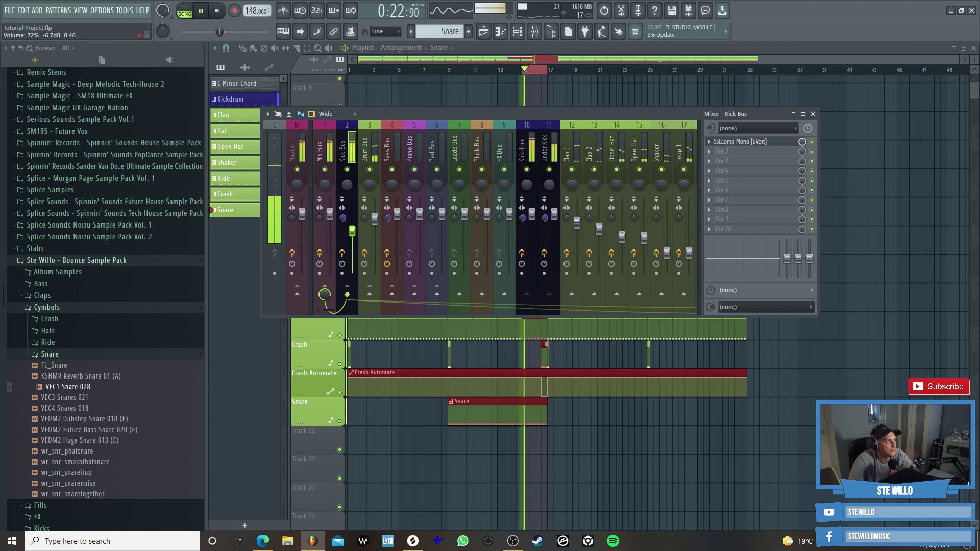
{"action": "left_click", "coordinate": [302, 172]}
{"action": "left_click", "coordinate": [744, 143]}
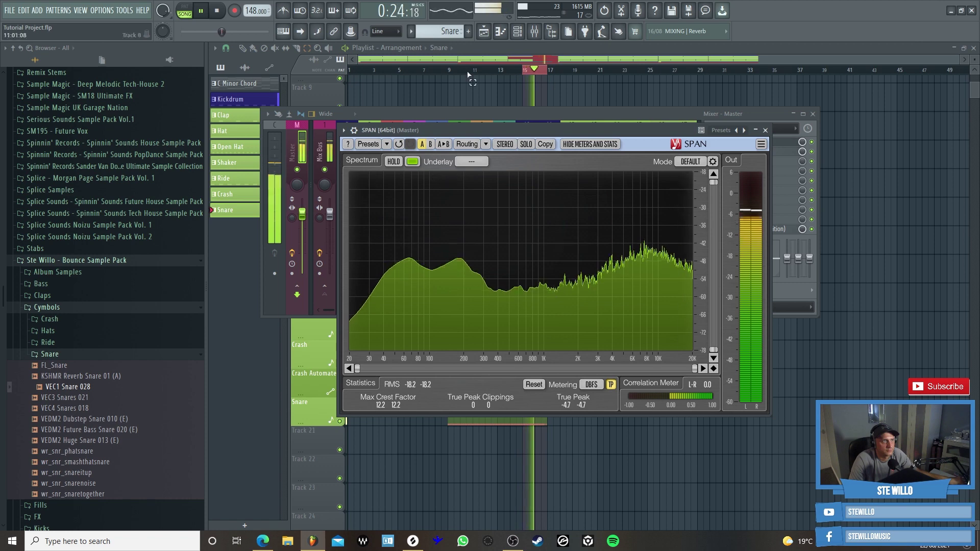
{"action": "key", "text": "space"}
{"action": "left_click", "coordinate": [765, 131]}
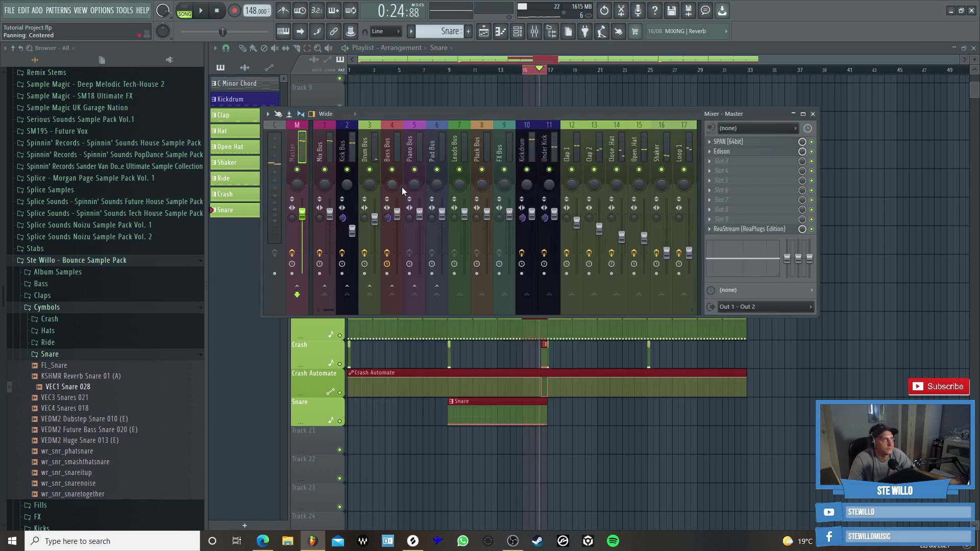
- Select the Drum Bus, then view SPAN on the Master once more before stopping playback
{"action": "left_click", "coordinate": [375, 220]}
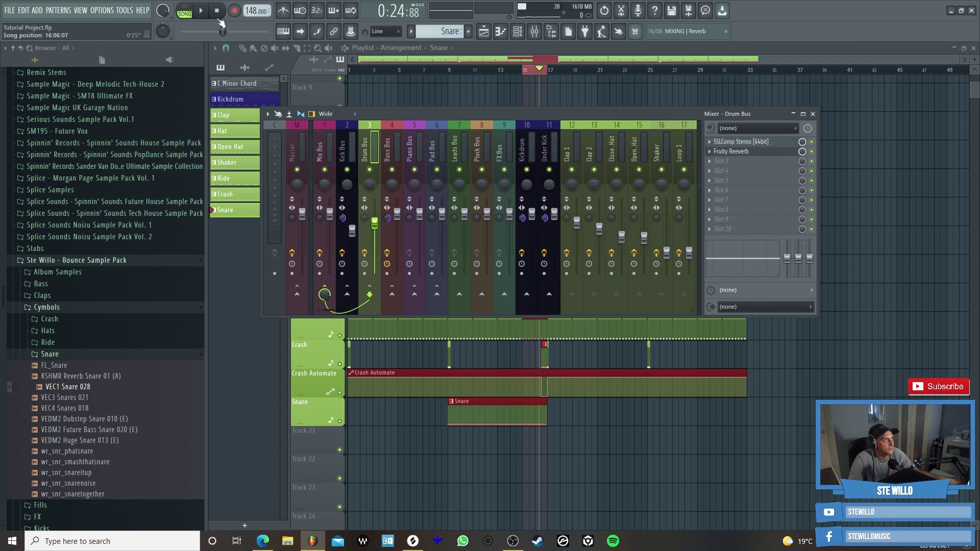
{"action": "left_click", "coordinate": [298, 152]}
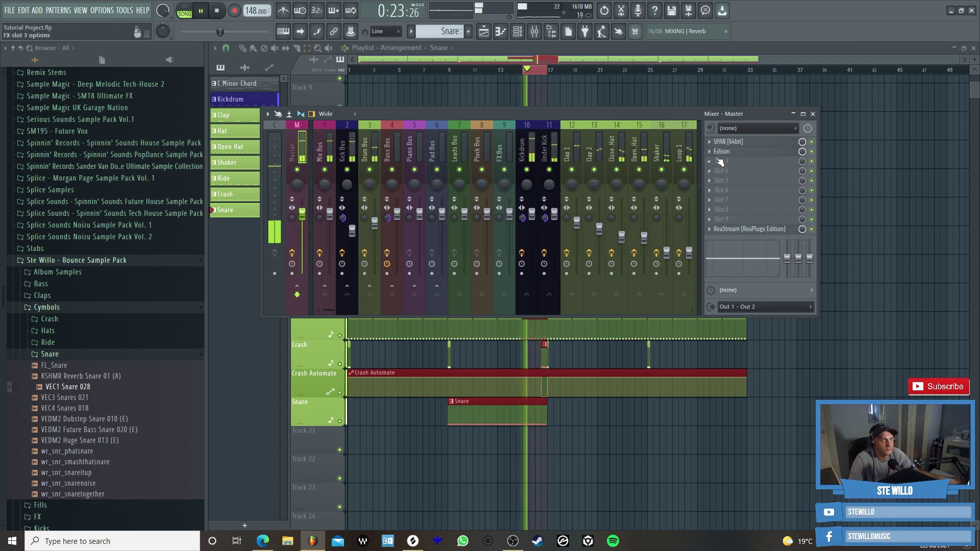
{"action": "left_click", "coordinate": [741, 142]}
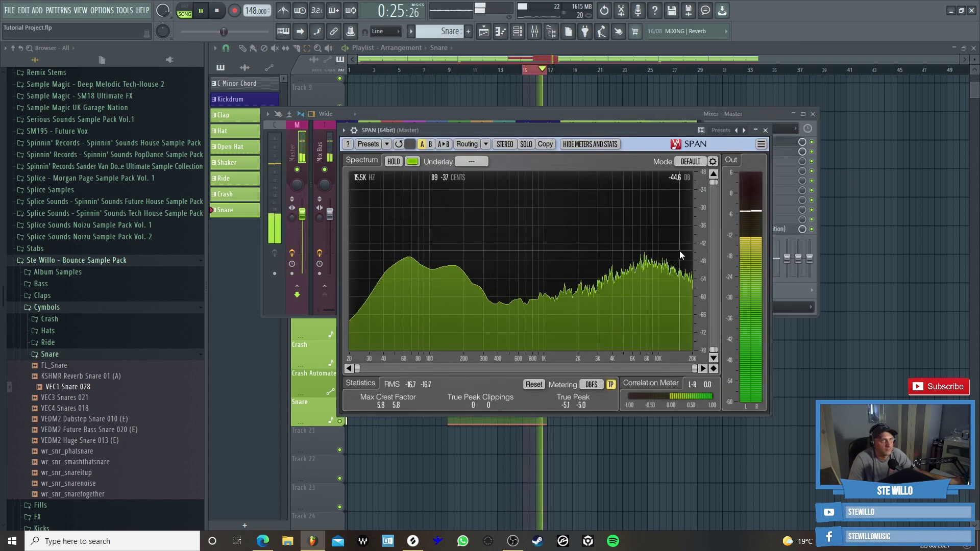
{"action": "key", "text": "space"}
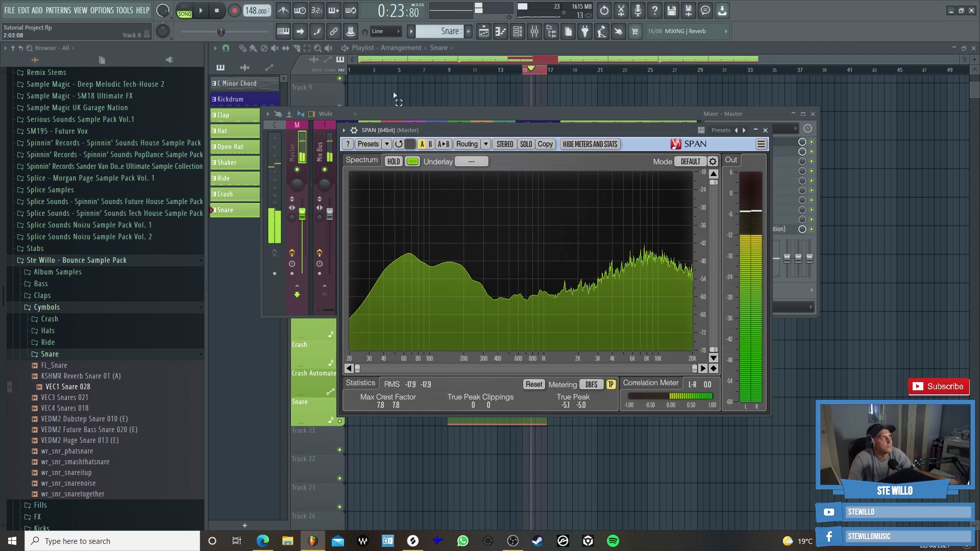
{"action": "left_click", "coordinate": [766, 130]}
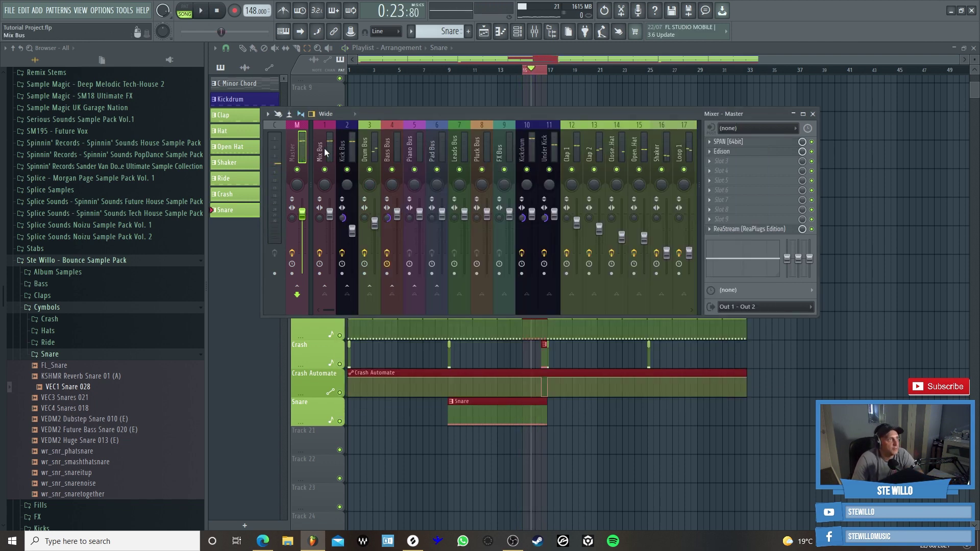
- Load Pro-L 2 into the master's FX slot 9 with gain at about +2.5 dB, then audition it
{"action": "left_click", "coordinate": [713, 229]}
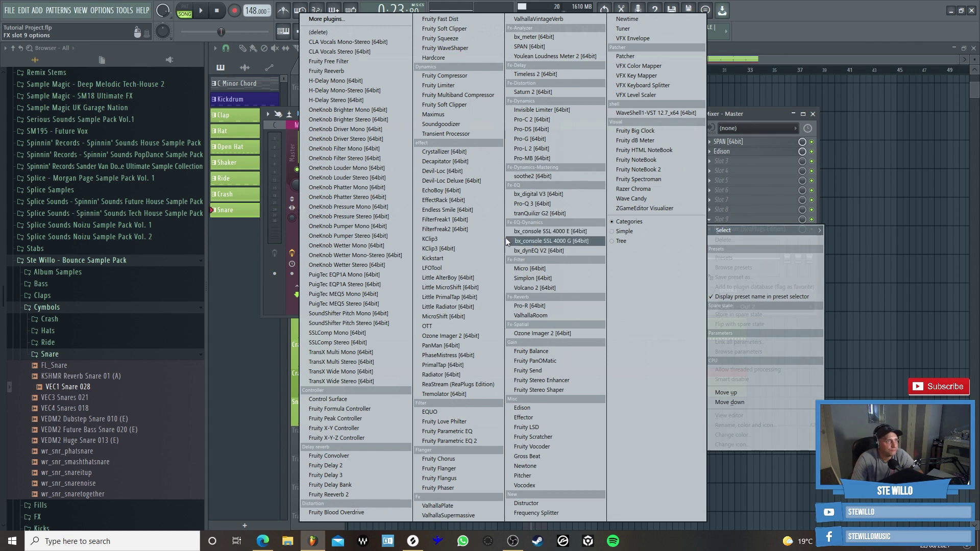
{"action": "left_click", "coordinate": [537, 148]}
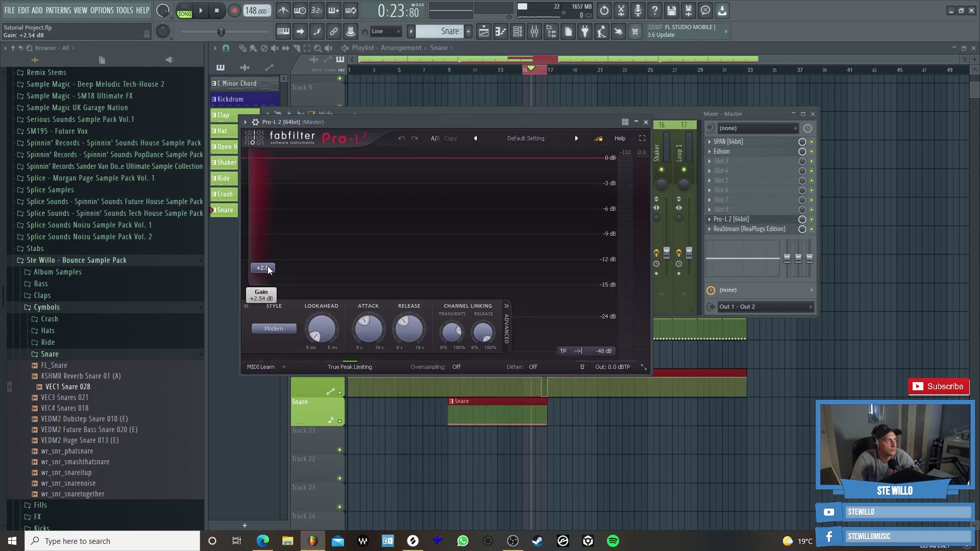
{"action": "left_click", "coordinate": [203, 9]}
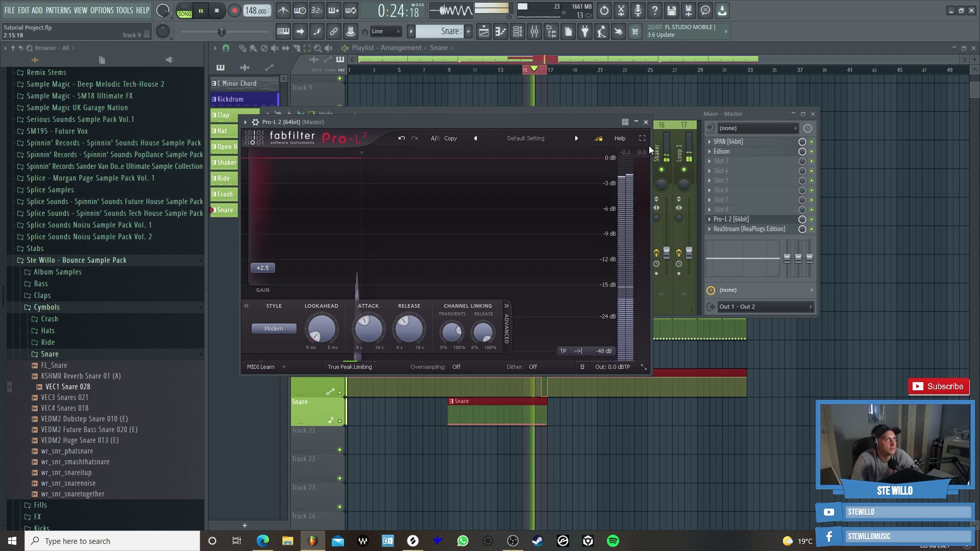
{"action": "left_click", "coordinate": [646, 122]}
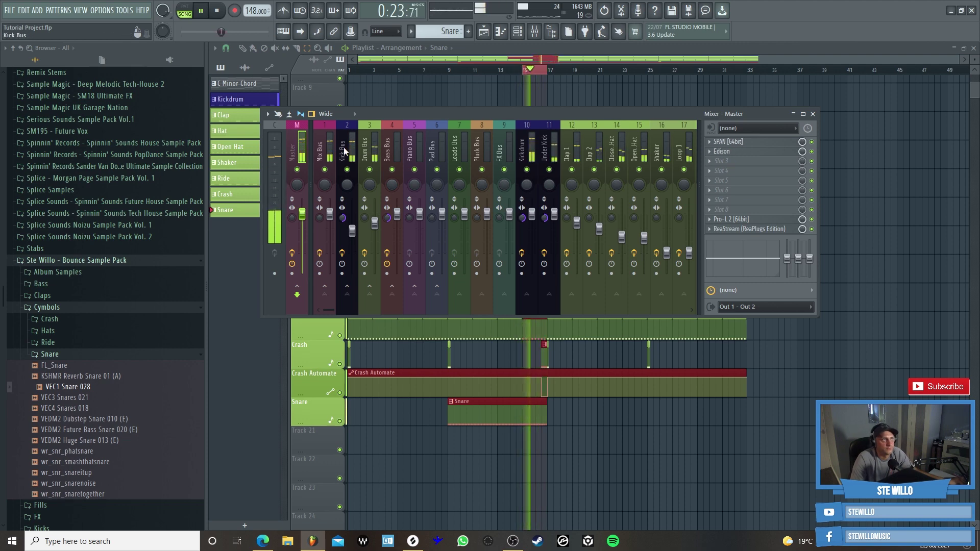
- Check the master's SPAN analyser, select the Snare and Crash channels, then pause playback
{"action": "left_click", "coordinate": [729, 141]}
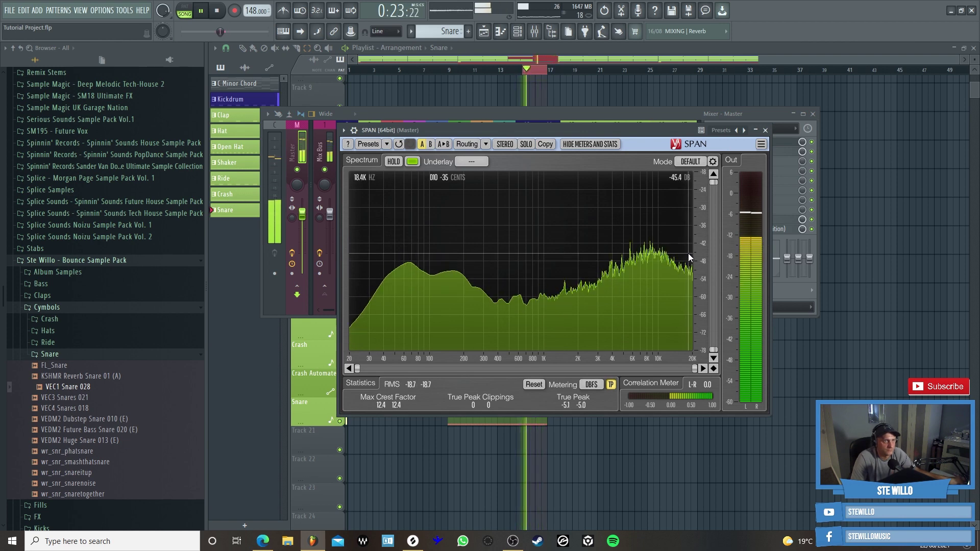
{"action": "left_click", "coordinate": [766, 130]}
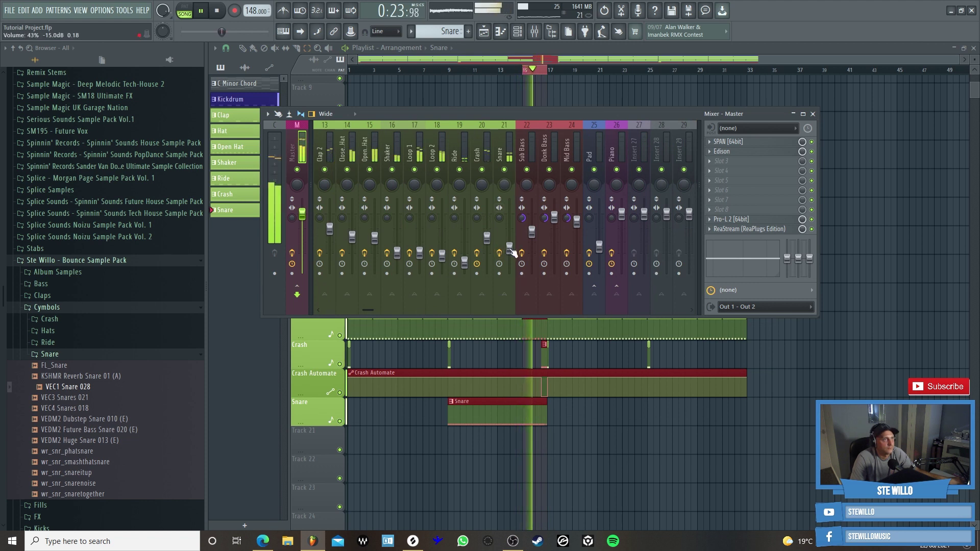
{"action": "left_click", "coordinate": [510, 249]}
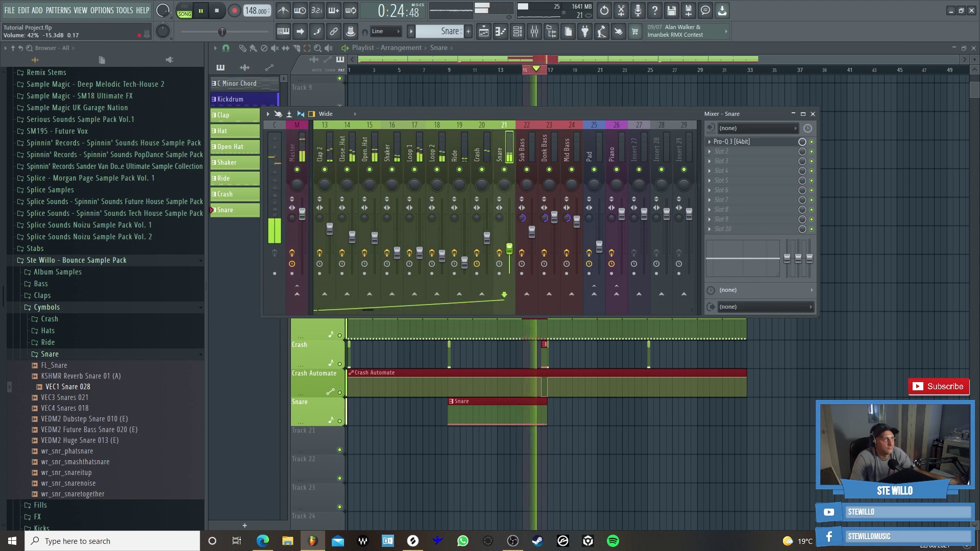
{"action": "left_click", "coordinate": [487, 238]}
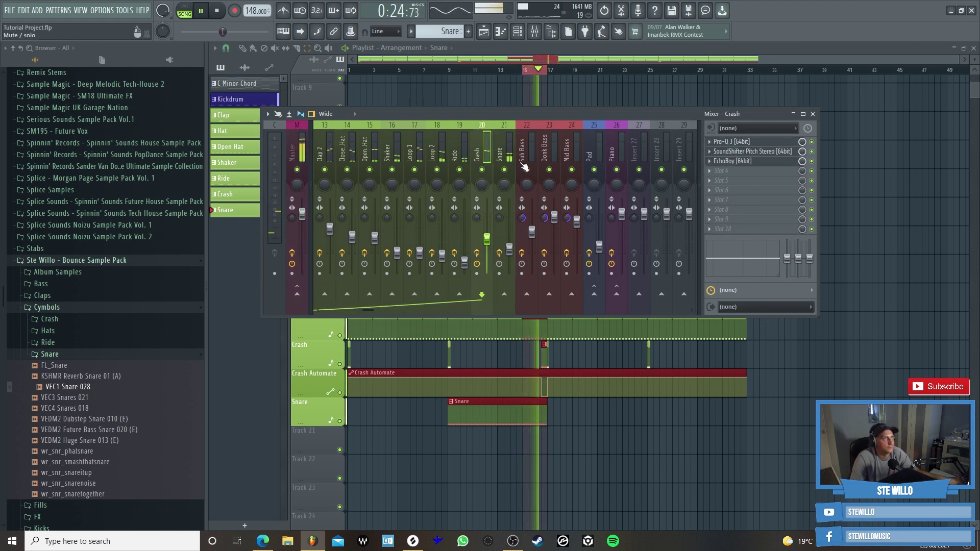
{"action": "key", "text": "F9"}
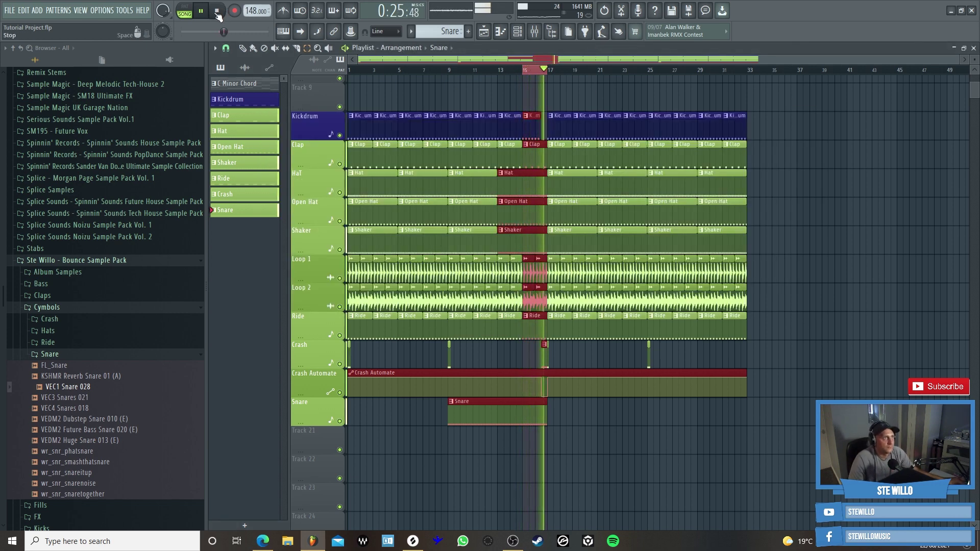
{"action": "key", "text": "space"}
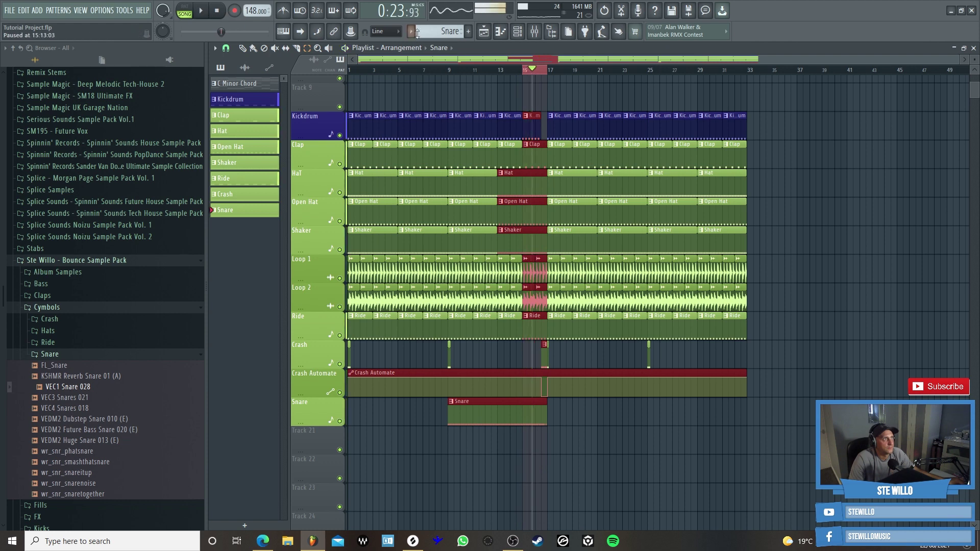
- Lower the Open Hat fader slightly and recheck the master's SPAN analyser
{"action": "left_click", "coordinate": [533, 32]}
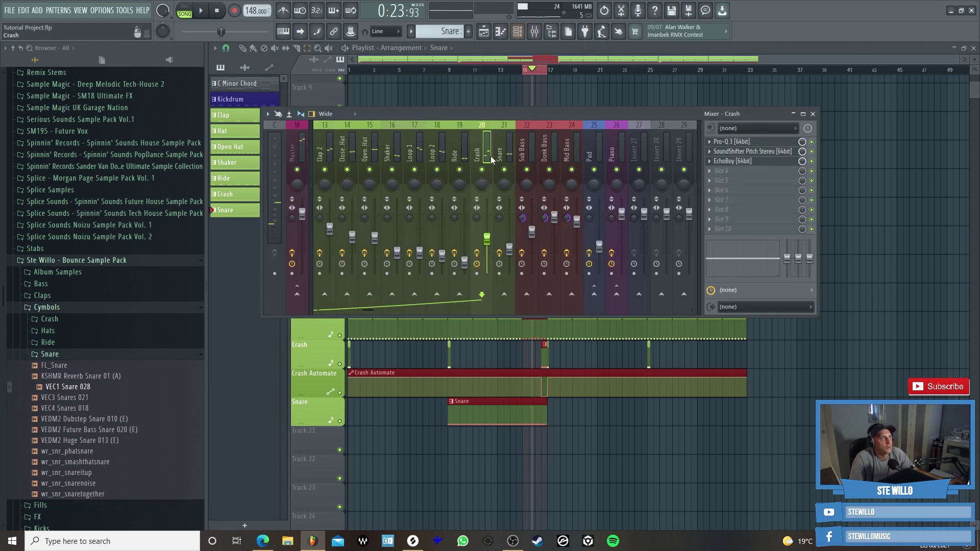
{"action": "left_click", "coordinate": [378, 138]}
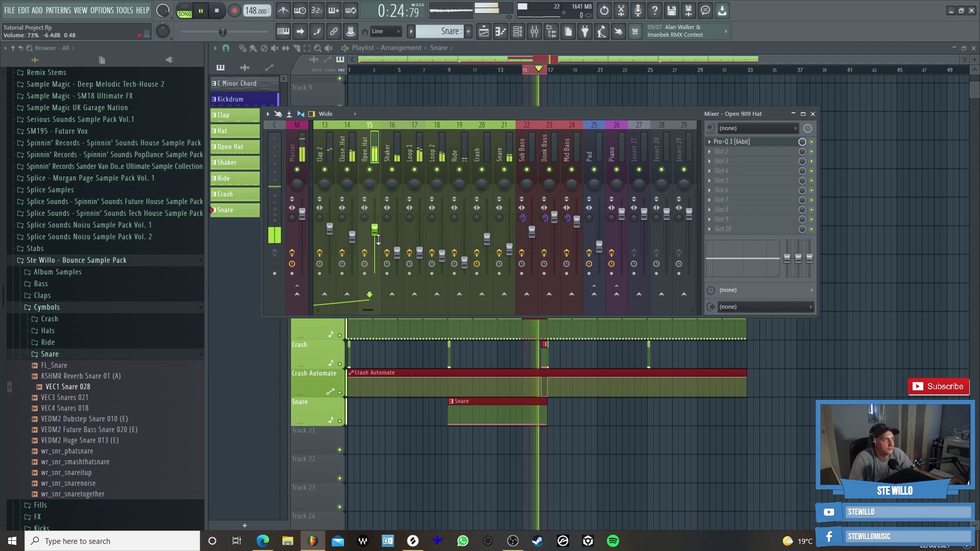
{"action": "left_click_drag", "start_coordinate": [378, 240], "coordinate": [378, 241]}
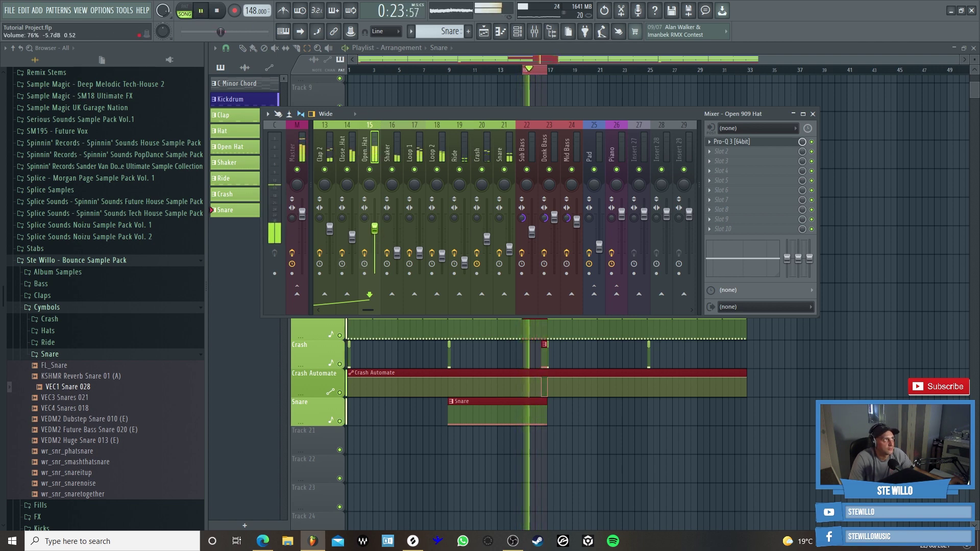
{"action": "left_click", "coordinate": [293, 142]}
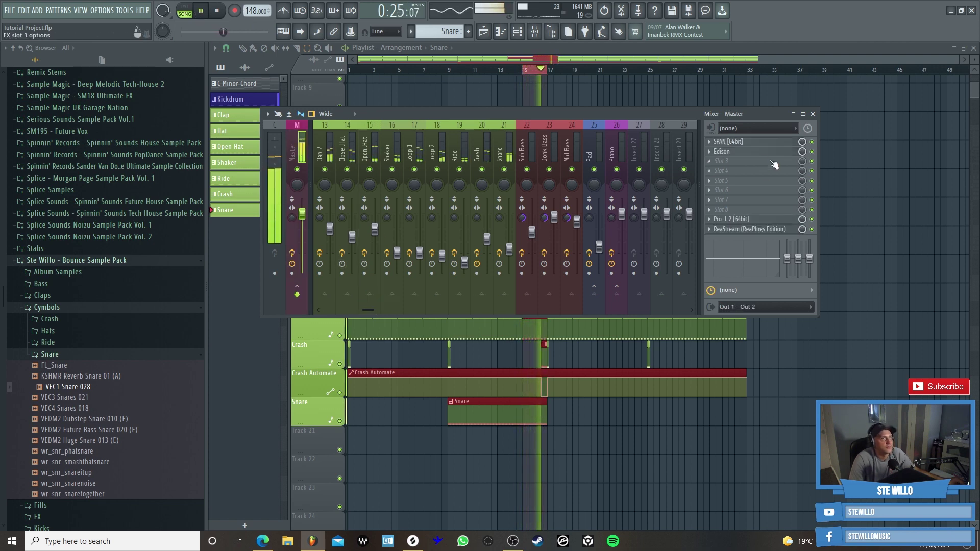
{"action": "left_click", "coordinate": [740, 142]}
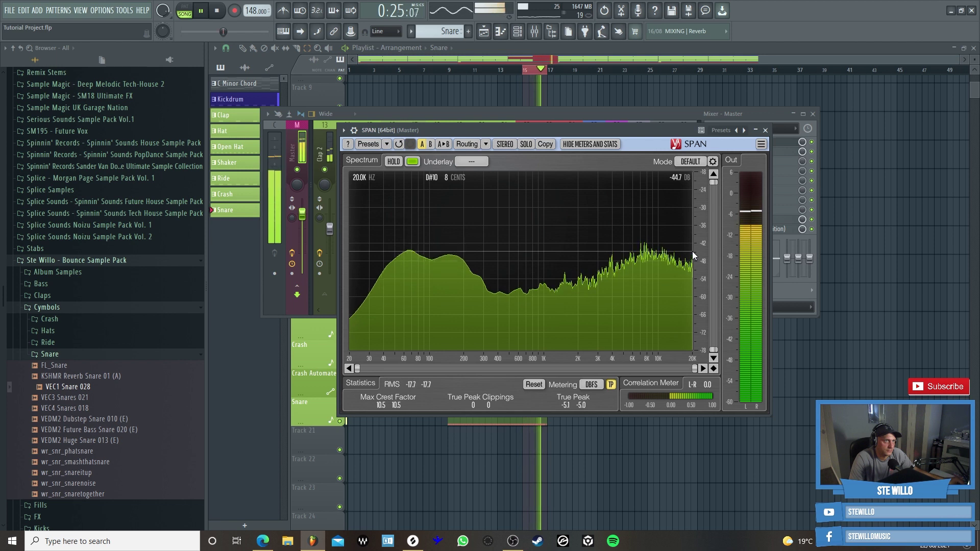
{"action": "left_click", "coordinate": [200, 10]}
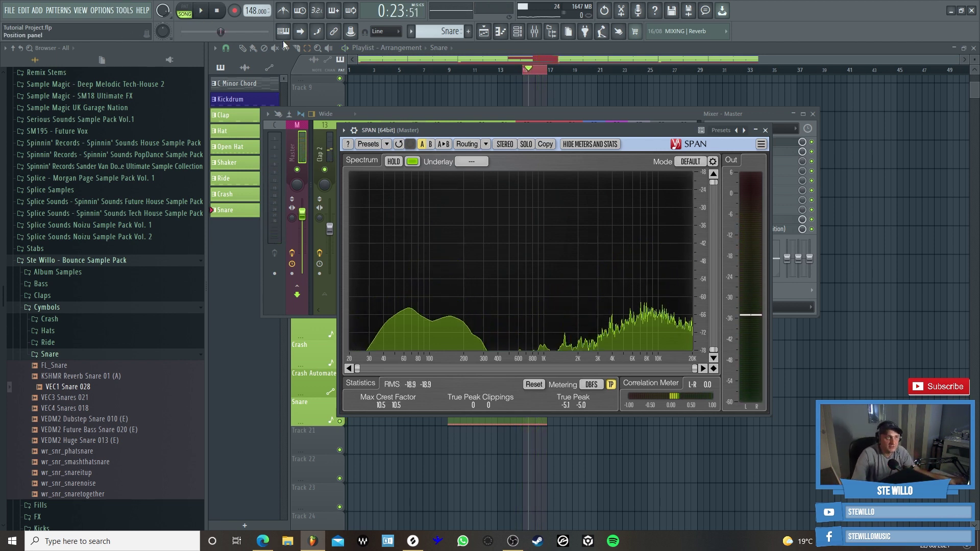
{"action": "left_click", "coordinate": [658, 113]}
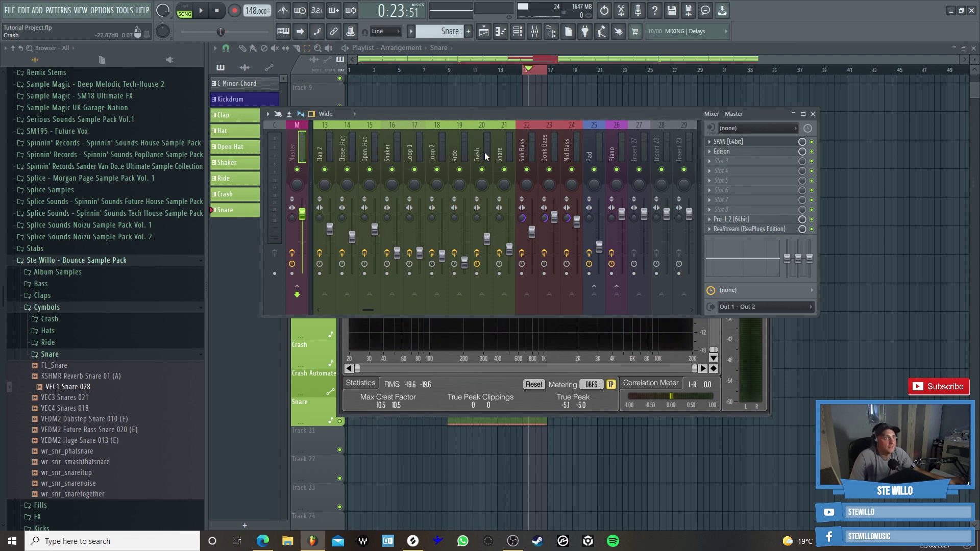
- Lower the Q of the snare Pro-Q 3 low-cut band to about 0.402, then audition the change
{"action": "left_click", "coordinate": [502, 153]}
{"action": "left_click", "coordinate": [756, 145]}
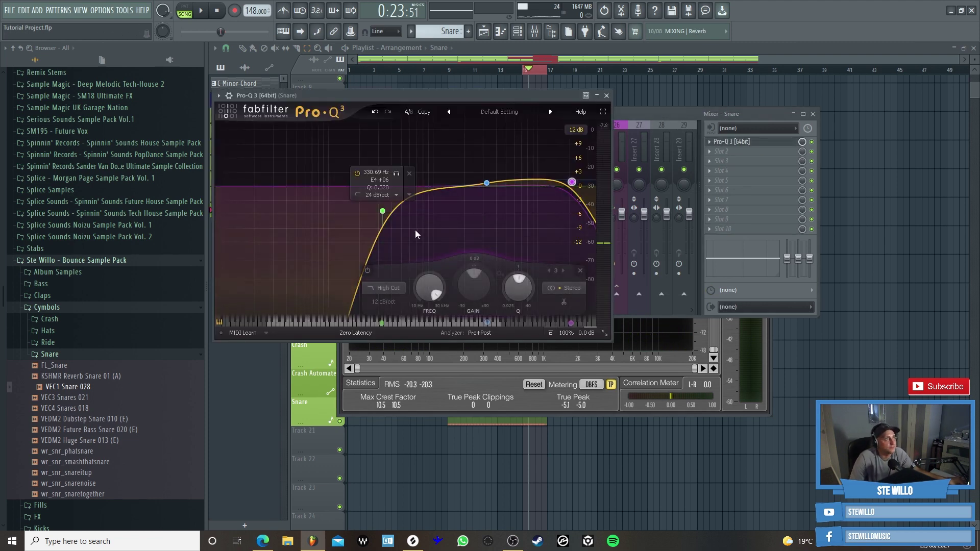
{"action": "left_click", "coordinate": [383, 211]}
{"action": "left_click_drag", "start_coordinate": [419, 287], "coordinate": [418, 294]}
{"action": "key", "text": "space"}
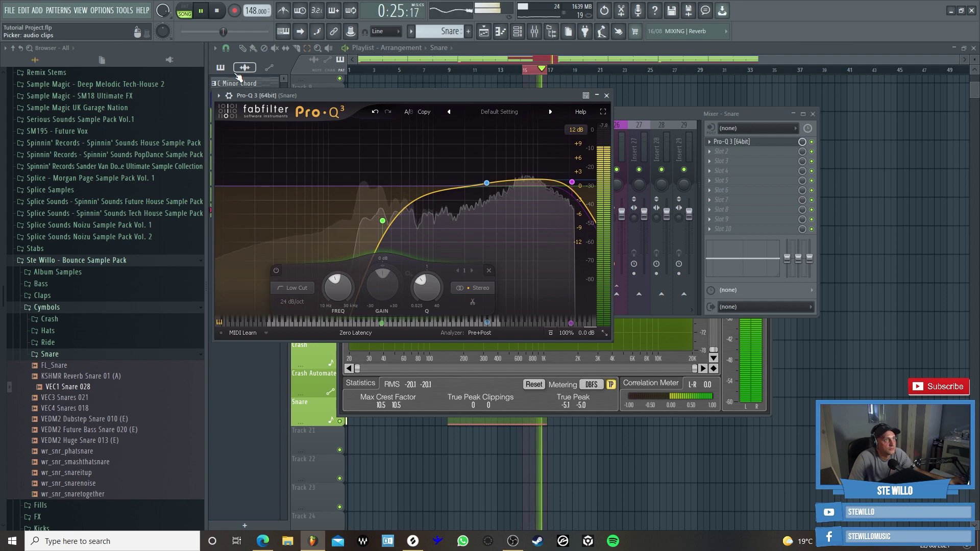
{"action": "key", "text": "space"}
{"action": "left_click", "coordinate": [634, 112]}
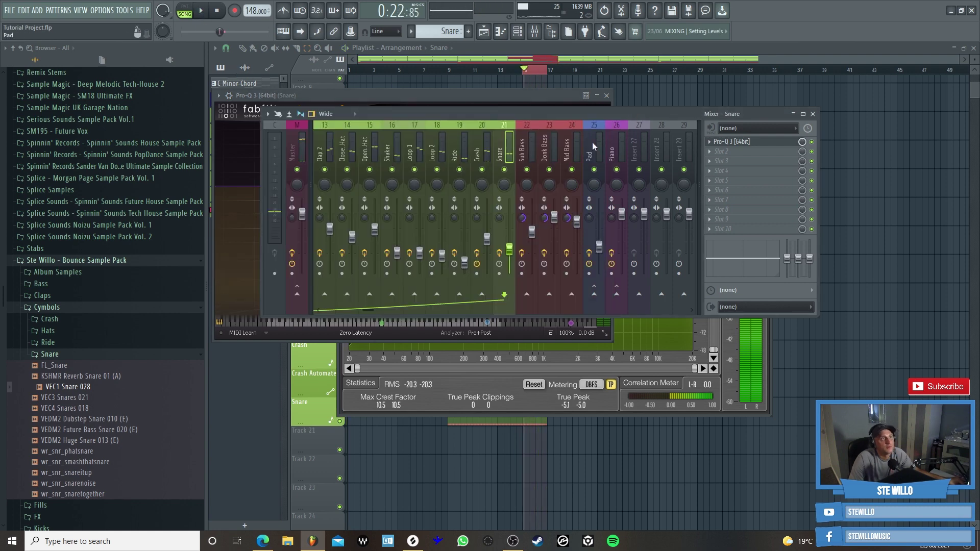
- Load SoundShifter Pitch Stereo on the snare and try +1 and -1 semitone, nudging the Snare fader up
{"action": "left_click", "coordinate": [717, 151]}
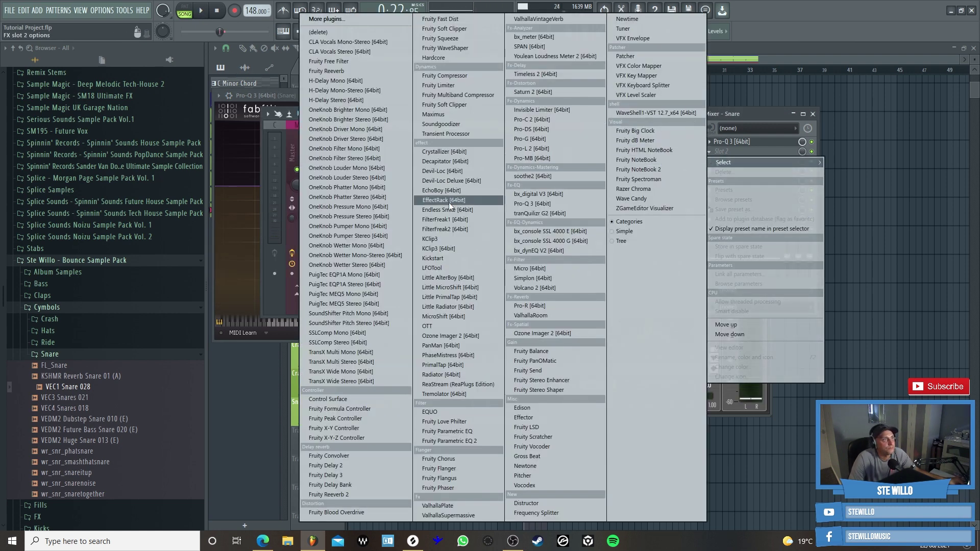
{"action": "left_click", "coordinate": [373, 323]}
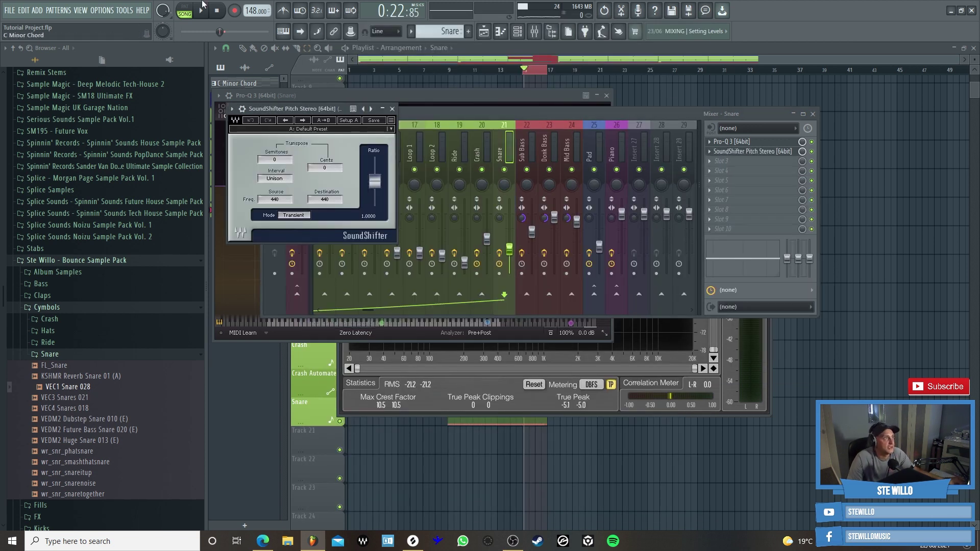
{"action": "left_click", "coordinate": [203, 12]}
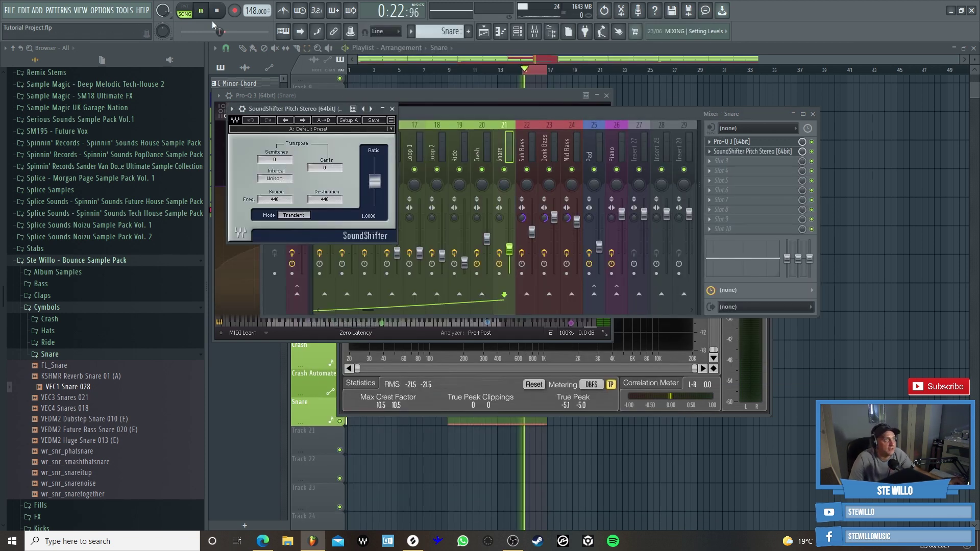
{"action": "left_click_drag", "start_coordinate": [282, 167], "coordinate": [282, 163]}
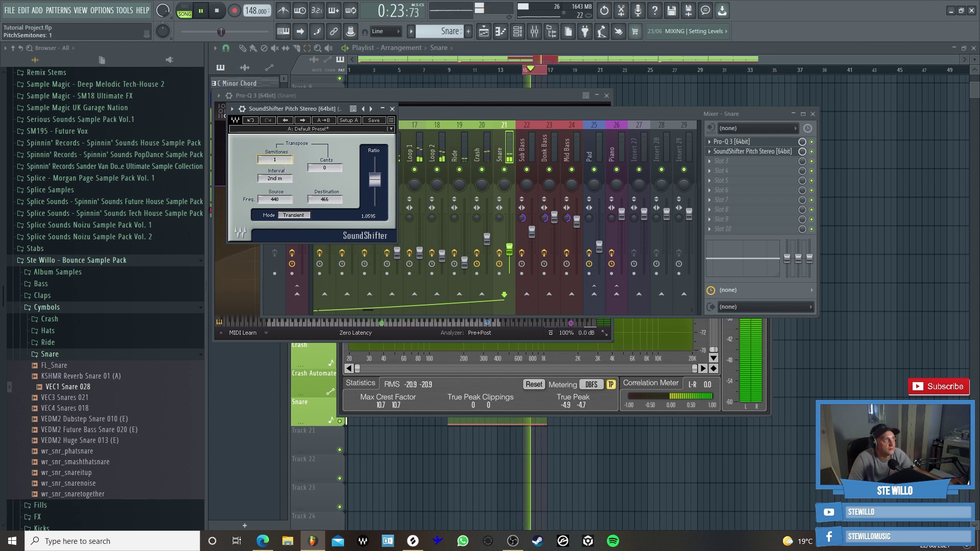
{"action": "left_click_drag", "start_coordinate": [282, 162], "coordinate": [283, 165]}
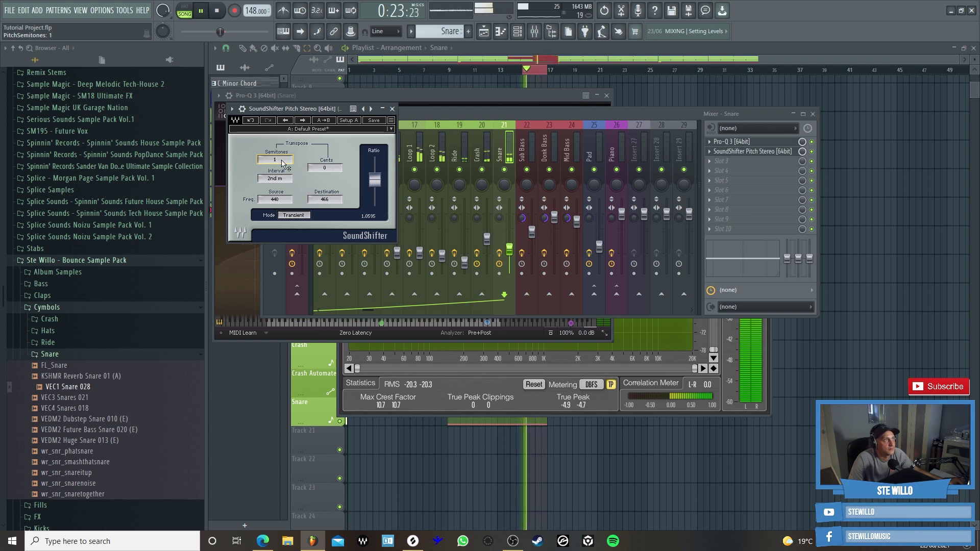
{"action": "left_click_drag", "start_coordinate": [512, 251], "coordinate": [516, 249]}
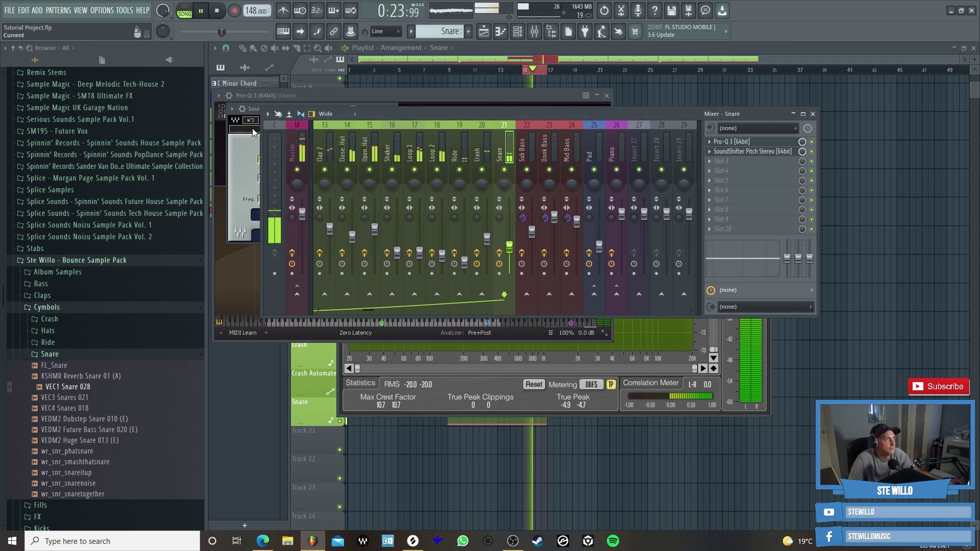
- Raise the snare pitch one semitone again, then stop and reset it to 0 semitones
{"action": "left_click", "coordinate": [267, 105]}
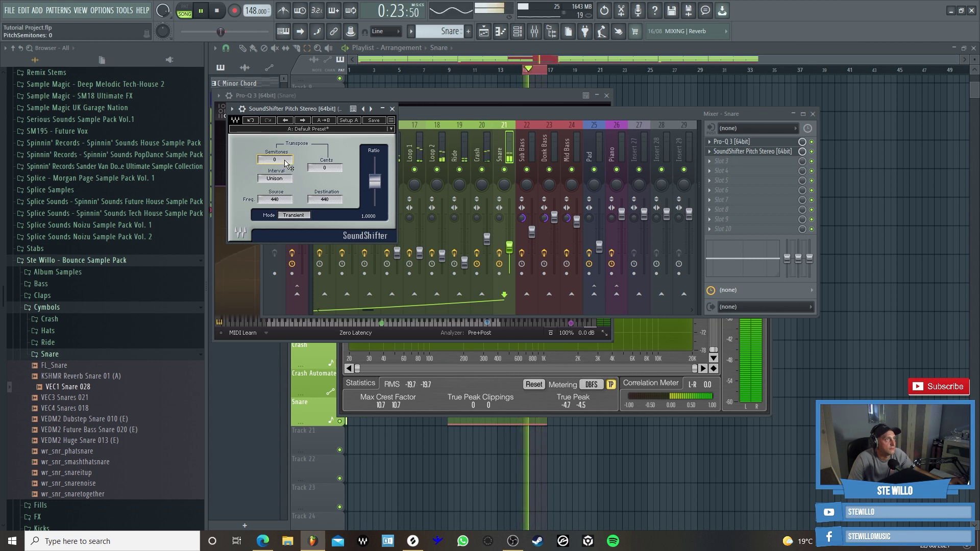
{"action": "left_click_drag", "start_coordinate": [286, 164], "coordinate": [285, 159]}
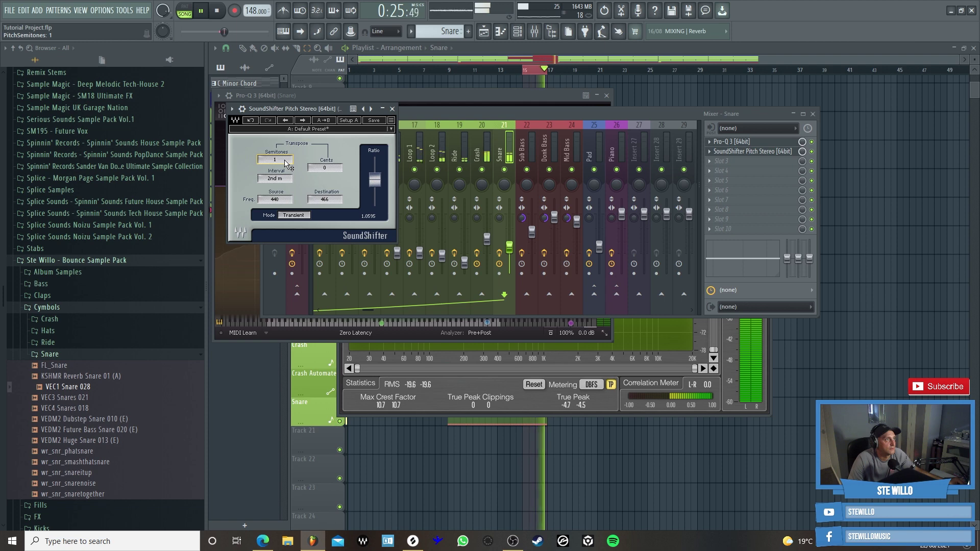
{"action": "left_click", "coordinate": [202, 11]}
{"action": "left_click_drag", "start_coordinate": [289, 166], "coordinate": [288, 170]}
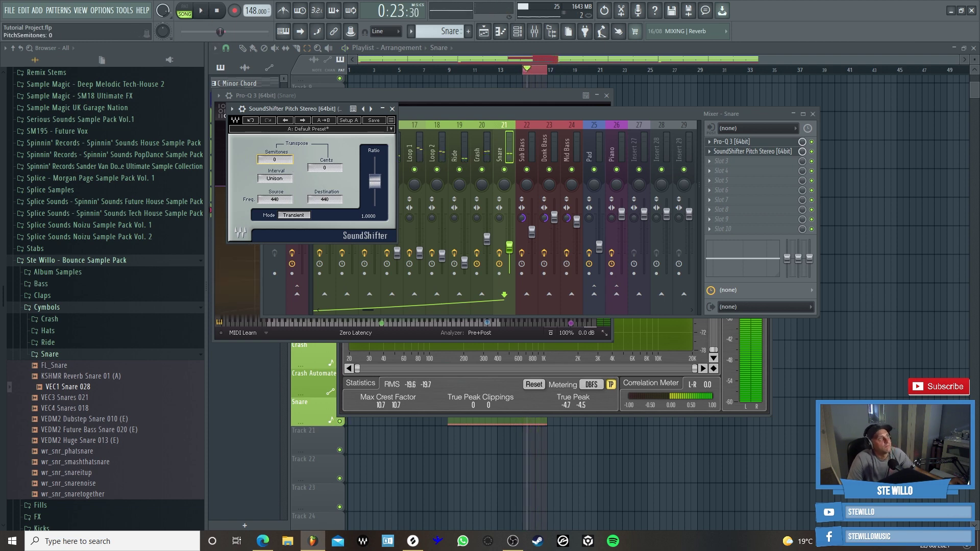
- Delete the SoundShifter plugin from the snare and close the EQ and mixer windows
{"action": "left_click", "coordinate": [710, 166]}
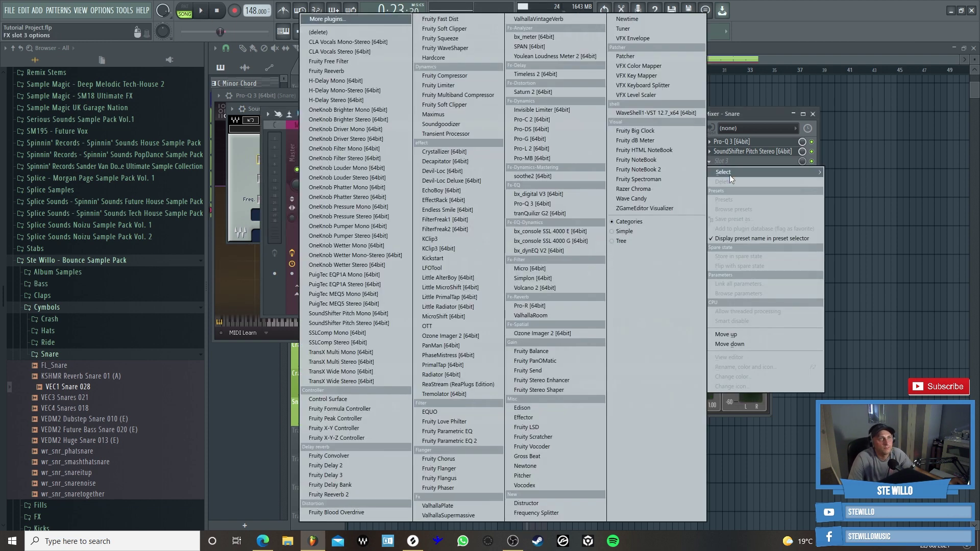
{"action": "left_click", "coordinate": [717, 149]}
{"action": "left_click", "coordinate": [716, 151]}
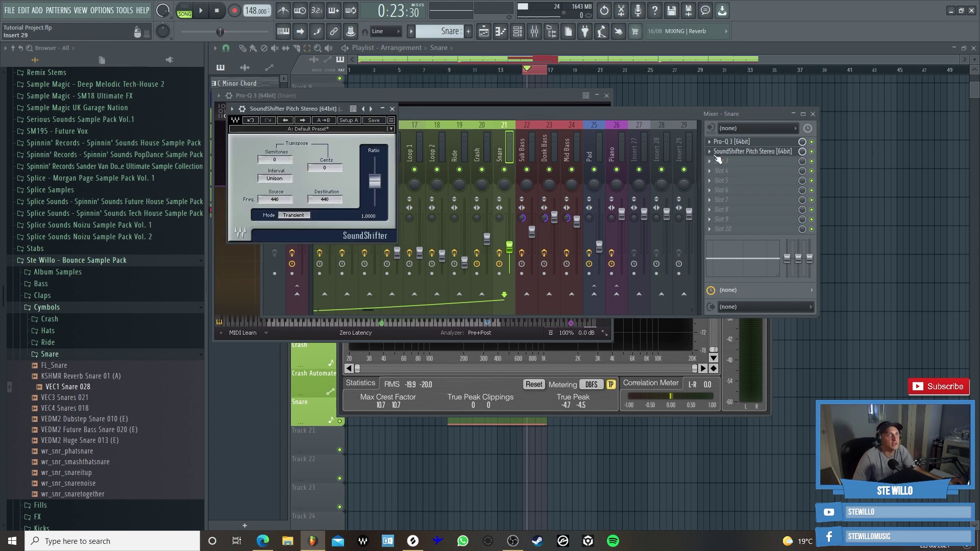
{"action": "left_click", "coordinate": [717, 161]}
{"action": "left_click", "coordinate": [727, 172]}
{"action": "left_click", "coordinate": [544, 314]}
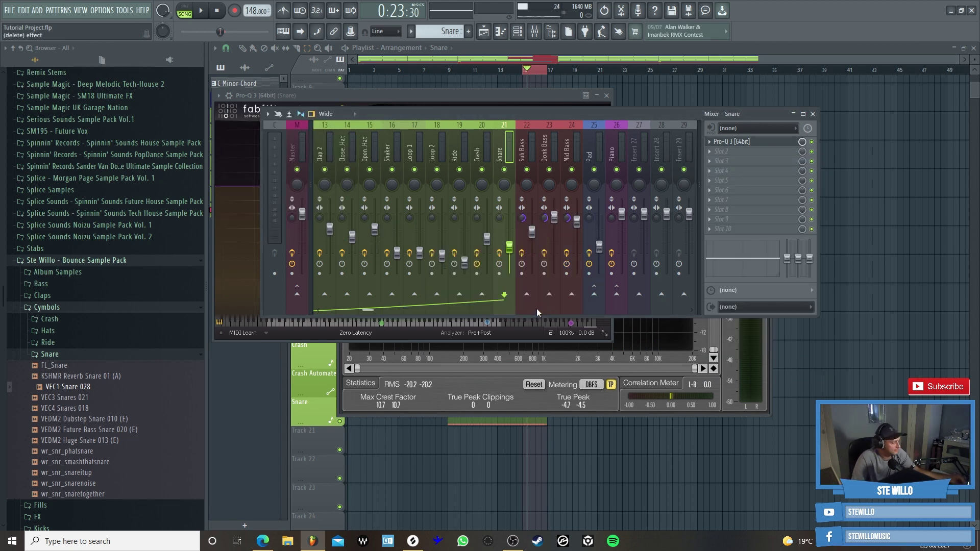
{"action": "left_click", "coordinate": [608, 96]}
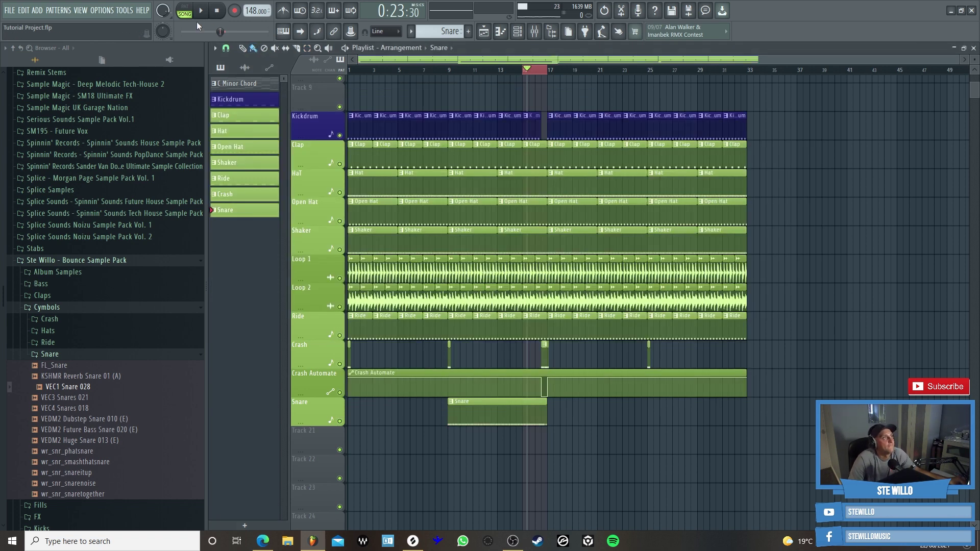
- Stop playback and move the mixer lower to uncover the Kickdrum and Clap tracks
{"action": "key", "text": "space"}
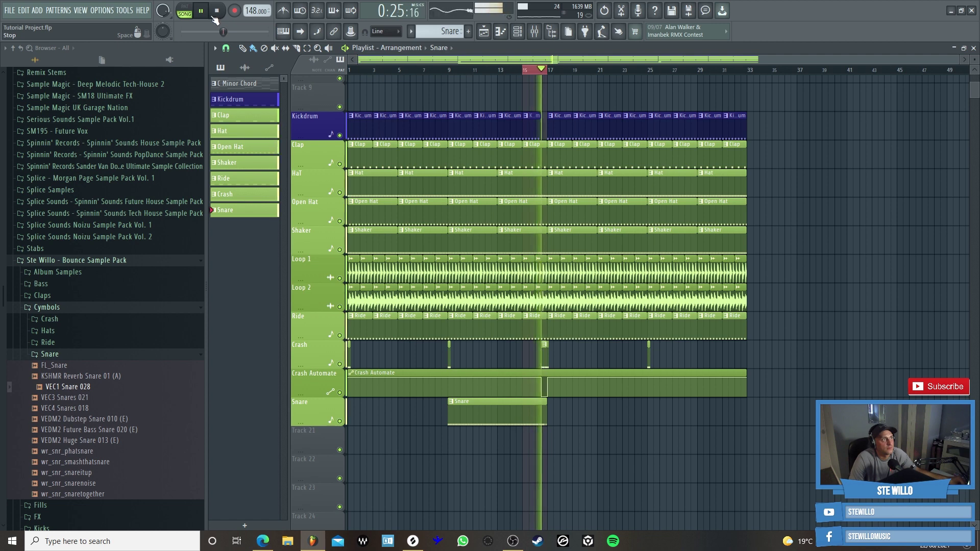
{"action": "left_click", "coordinate": [214, 14]}
{"action": "left_click", "coordinate": [534, 32]}
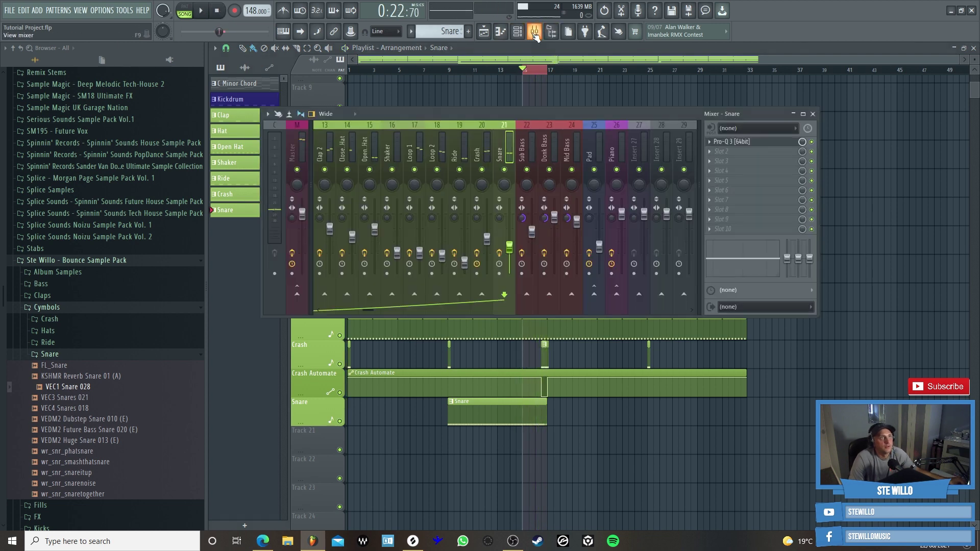
{"action": "scroll", "coordinate": [550, 128], "scroll_direction": "up", "scroll_amount": 5}
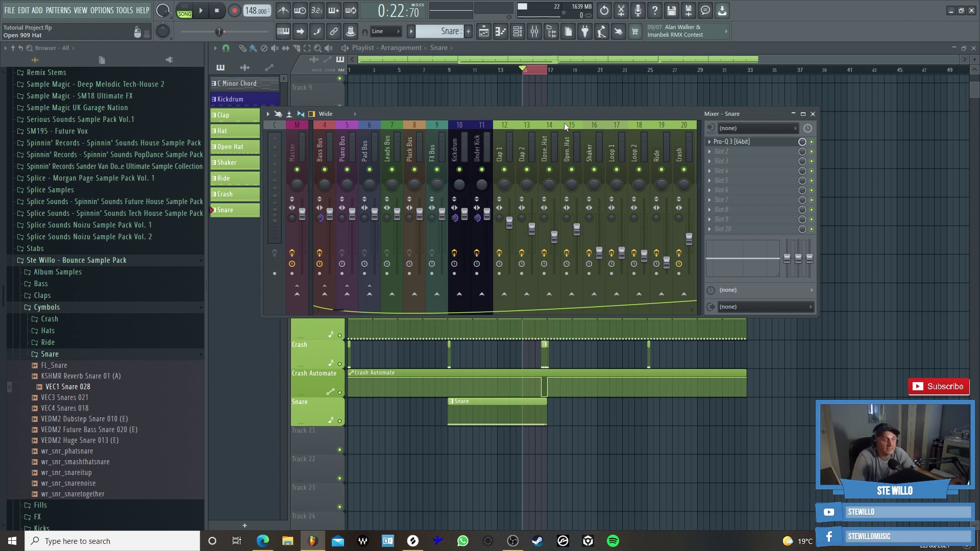
{"action": "left_click_drag", "start_coordinate": [577, 116], "coordinate": [668, 166]}
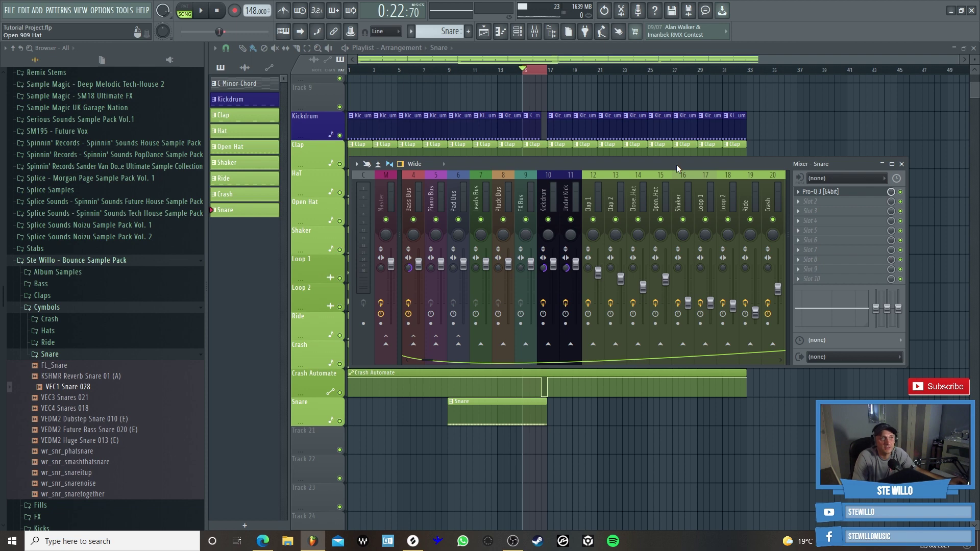
{"action": "left_click_drag", "start_coordinate": [676, 165], "coordinate": [672, 170]}
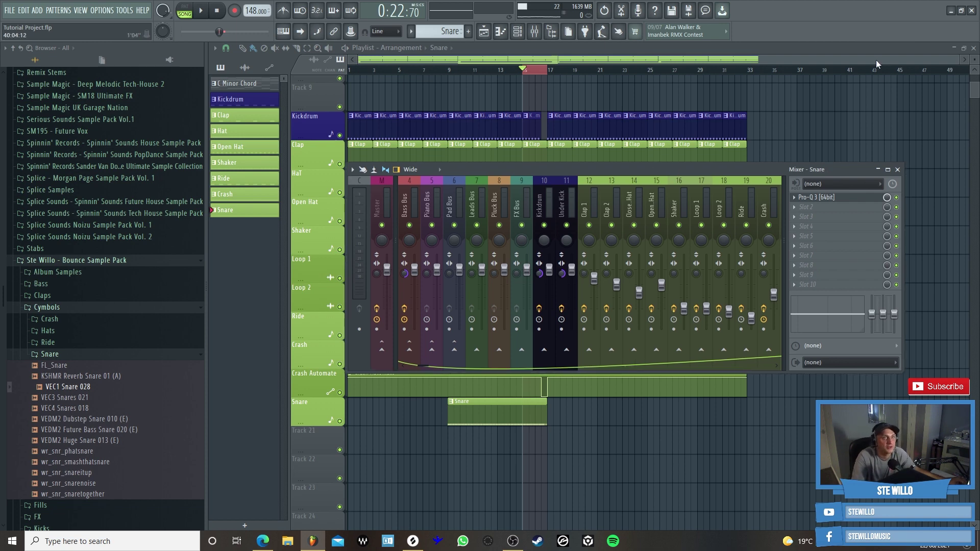
{"action": "key", "text": "F9"}
- Clear the bar 15-16 selection and drag a time selection across bars 1 to 17
{"action": "left_click", "coordinate": [528, 74]}
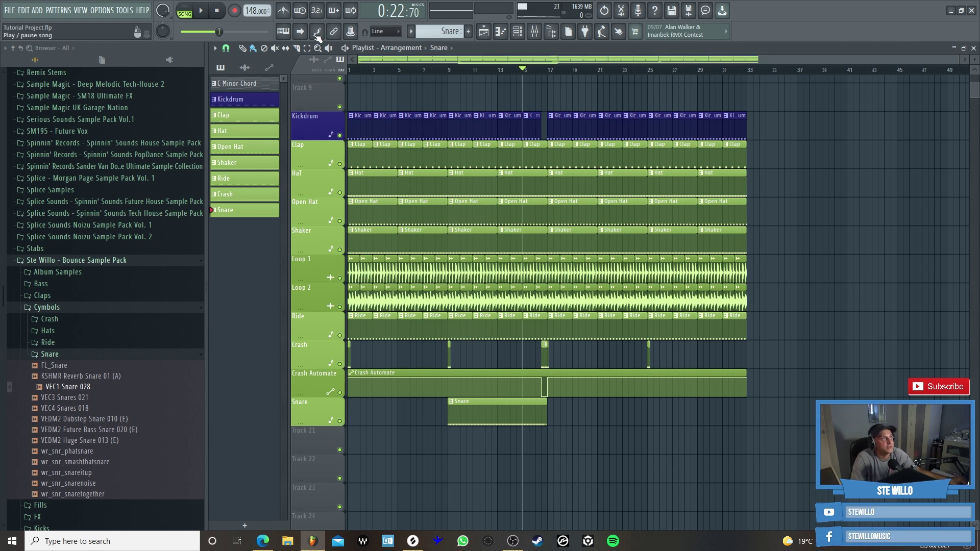
{"action": "left_click", "coordinate": [307, 47]}
{"action": "left_click_drag", "start_coordinate": [551, 70], "coordinate": [349, 71]}
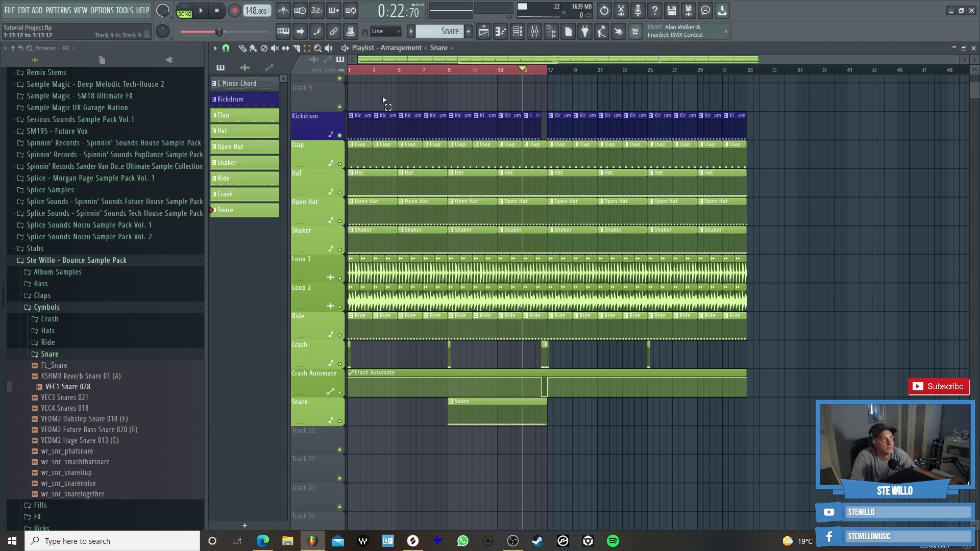
{"action": "left_click", "coordinate": [216, 10]}
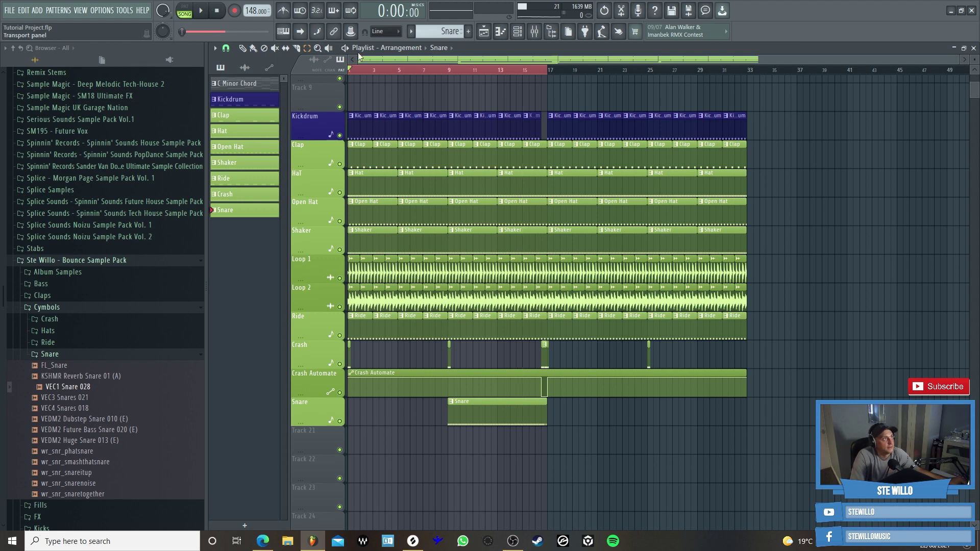
{"action": "left_click", "coordinate": [536, 32]}
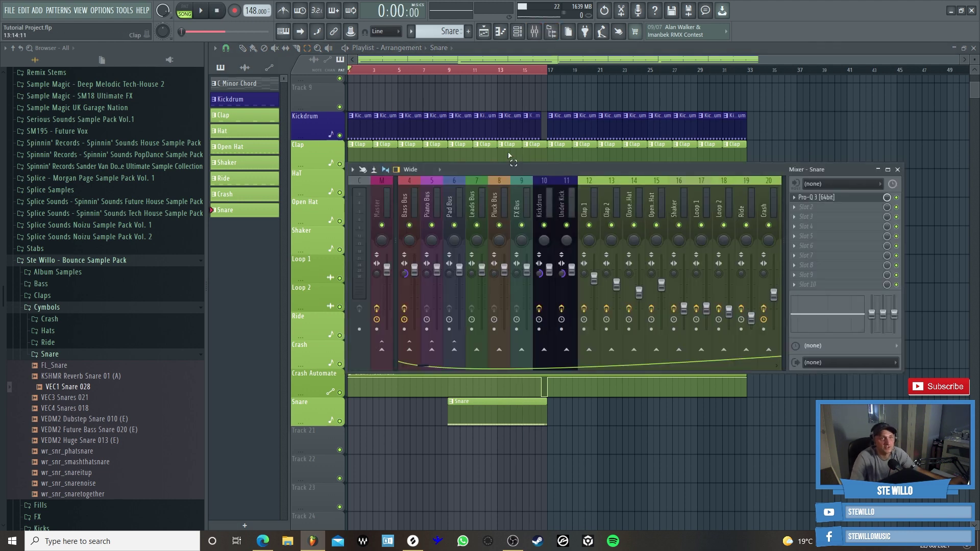
{"action": "left_click", "coordinate": [387, 201]}
{"action": "key", "text": "F9"}
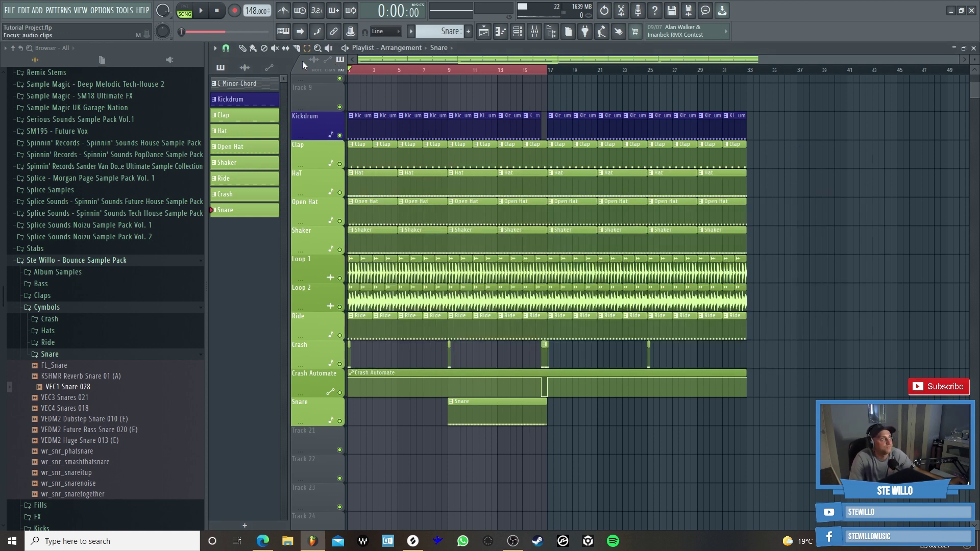
{"action": "right_click", "coordinate": [340, 165]}
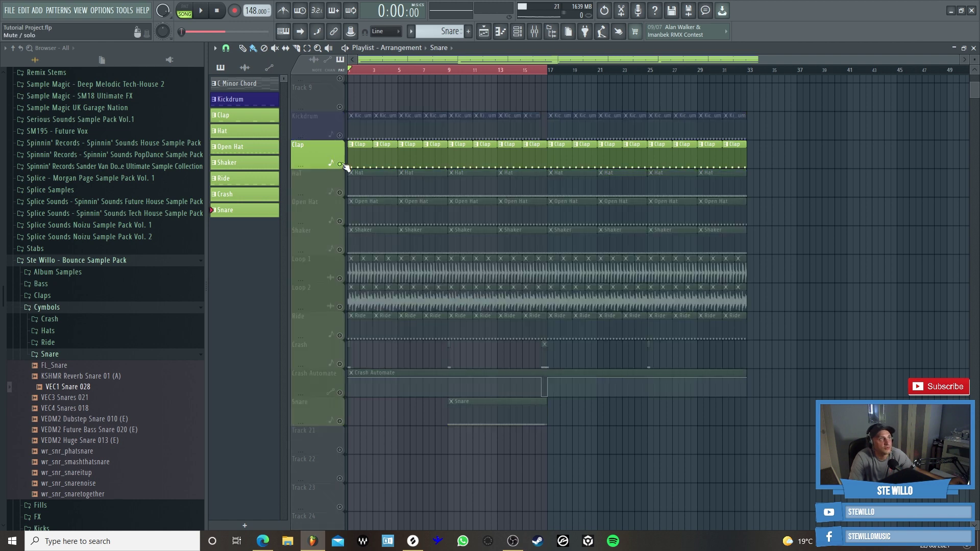
{"action": "left_click", "coordinate": [201, 11]}
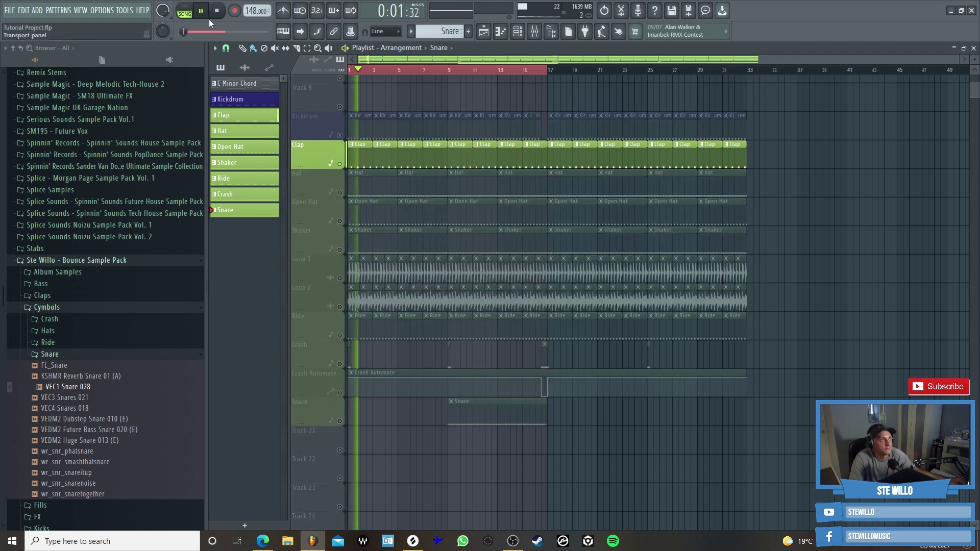
{"action": "right_click", "coordinate": [340, 193]}
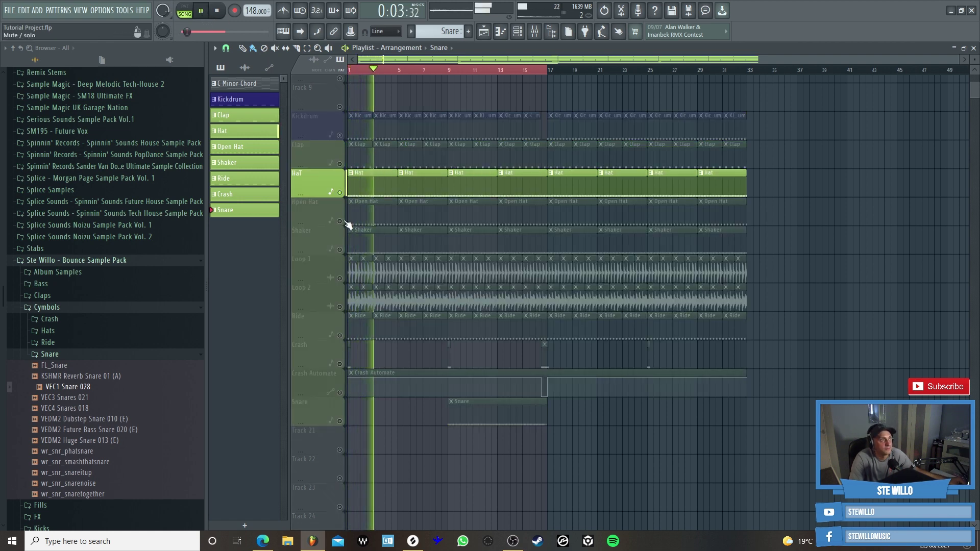
{"action": "right_click", "coordinate": [340, 222]}
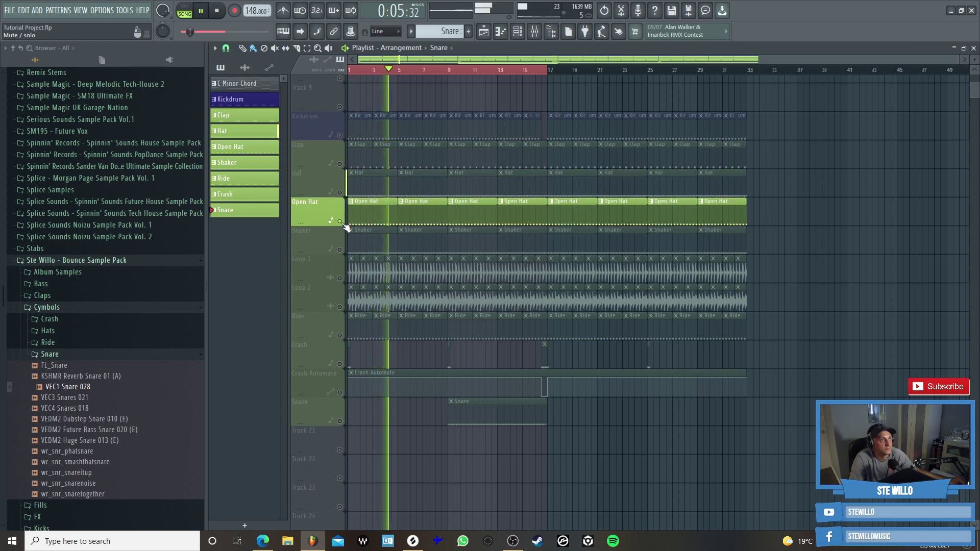
{"action": "right_click", "coordinate": [340, 250]}
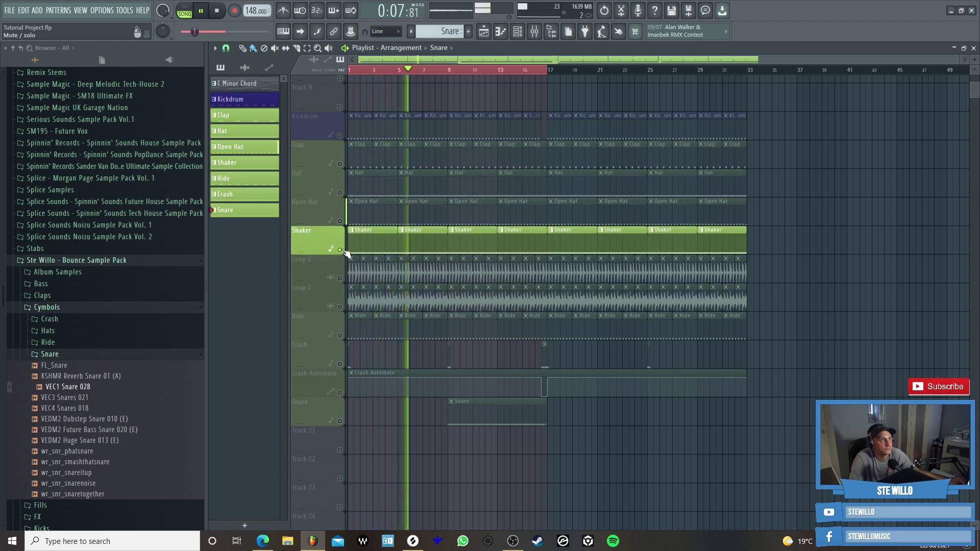
{"action": "right_click", "coordinate": [340, 279]}
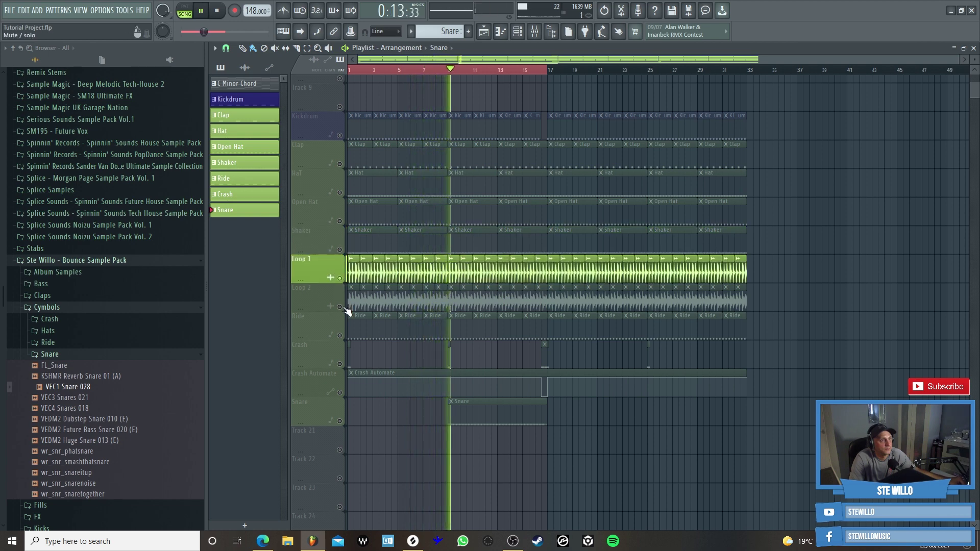
{"action": "right_click", "coordinate": [340, 307]}
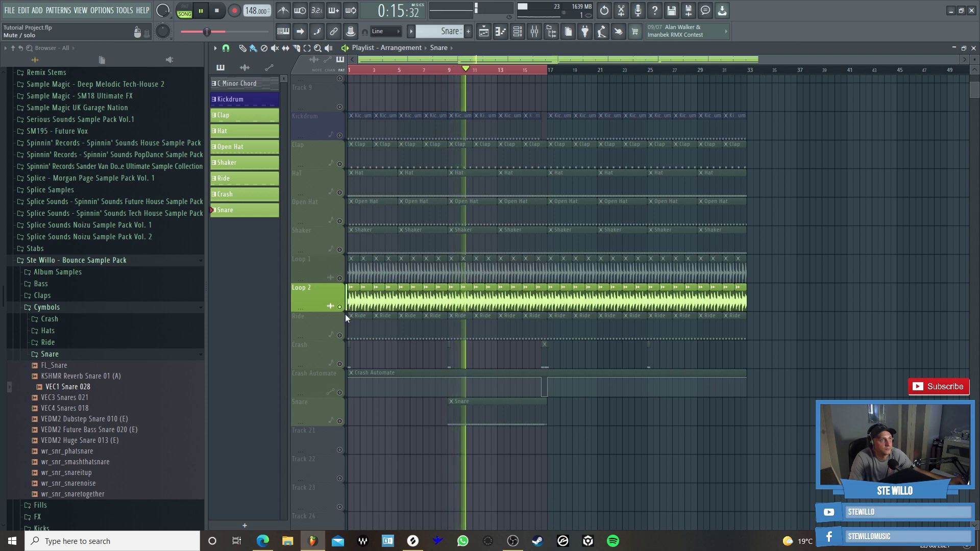
{"action": "right_click", "coordinate": [339, 335]}
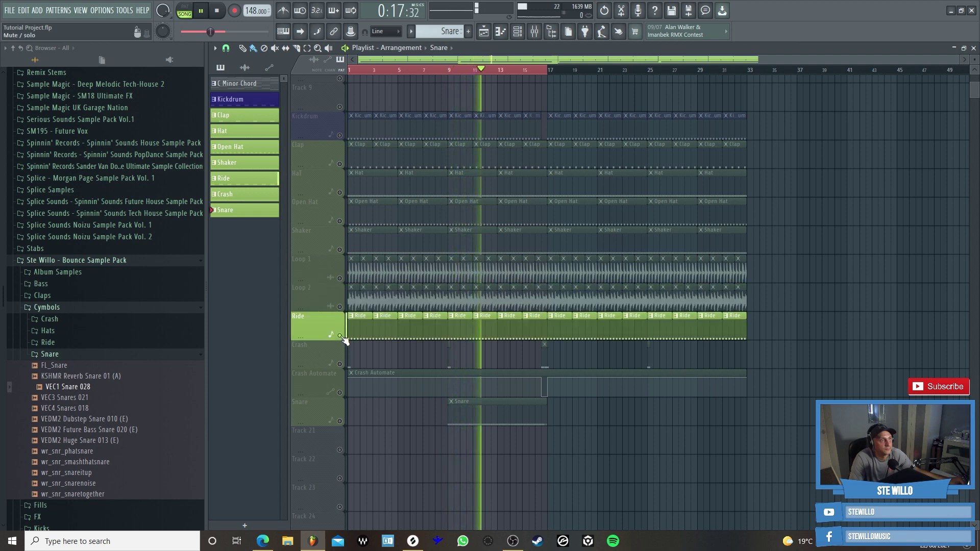
{"action": "left_click", "coordinate": [218, 11]}
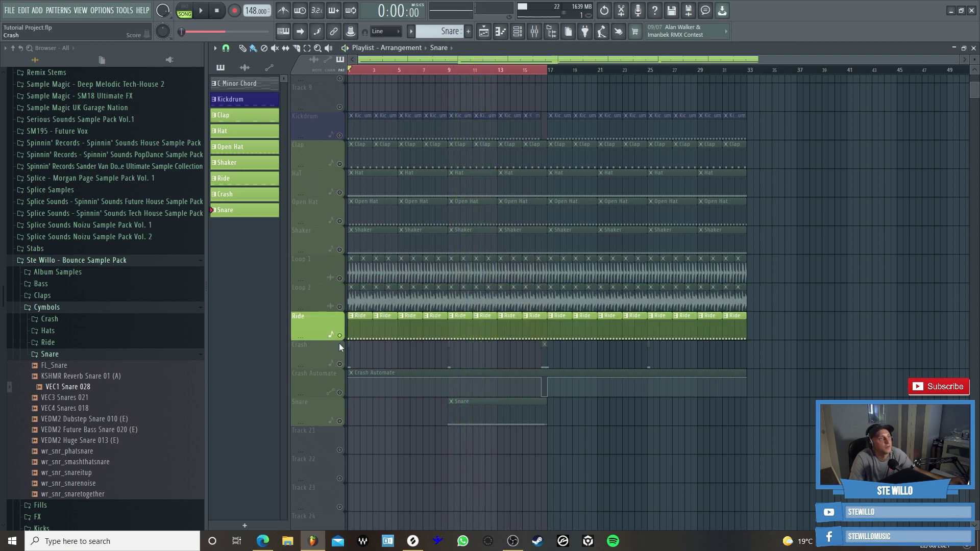
{"action": "right_click", "coordinate": [340, 335]}
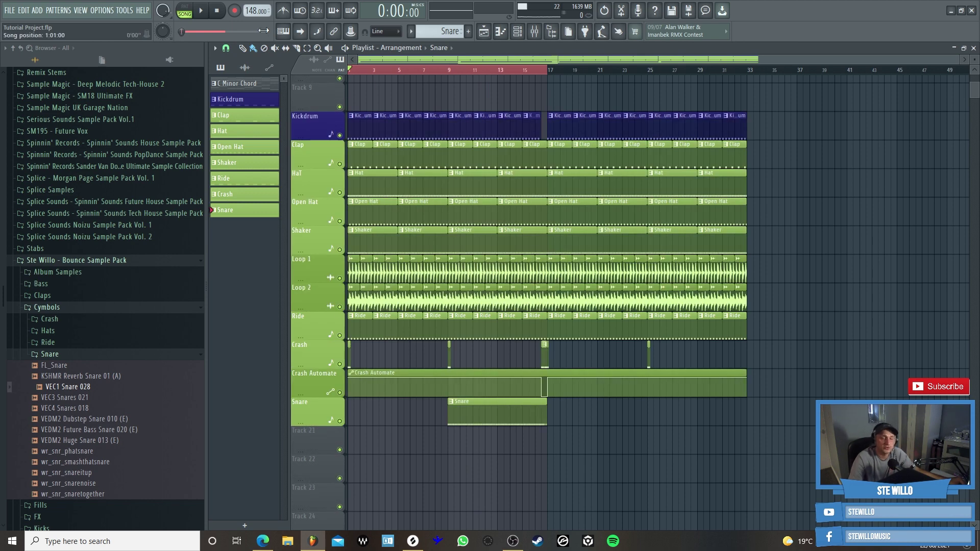
- Play the song and raise the Crash mixer fader slightly
{"action": "left_click", "coordinate": [201, 11]}
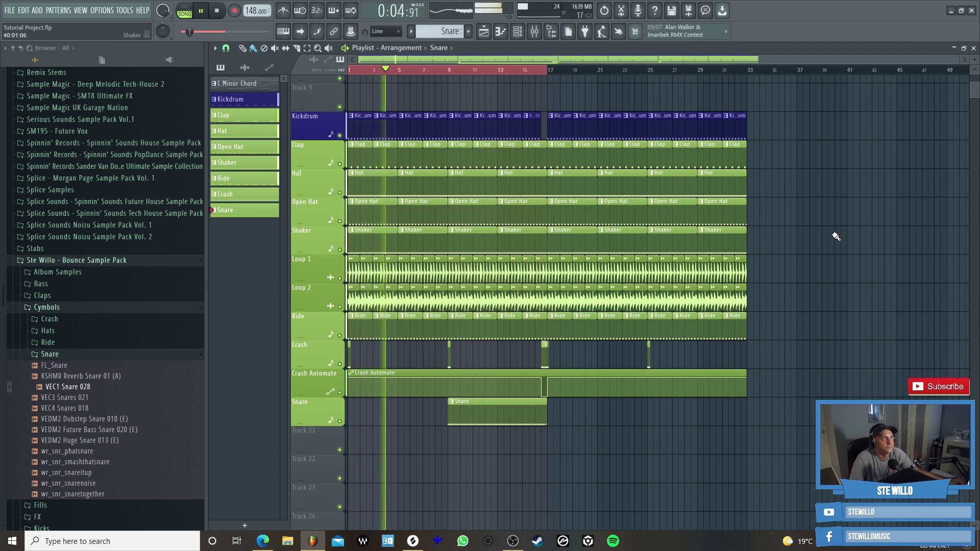
{"action": "key", "text": "F9"}
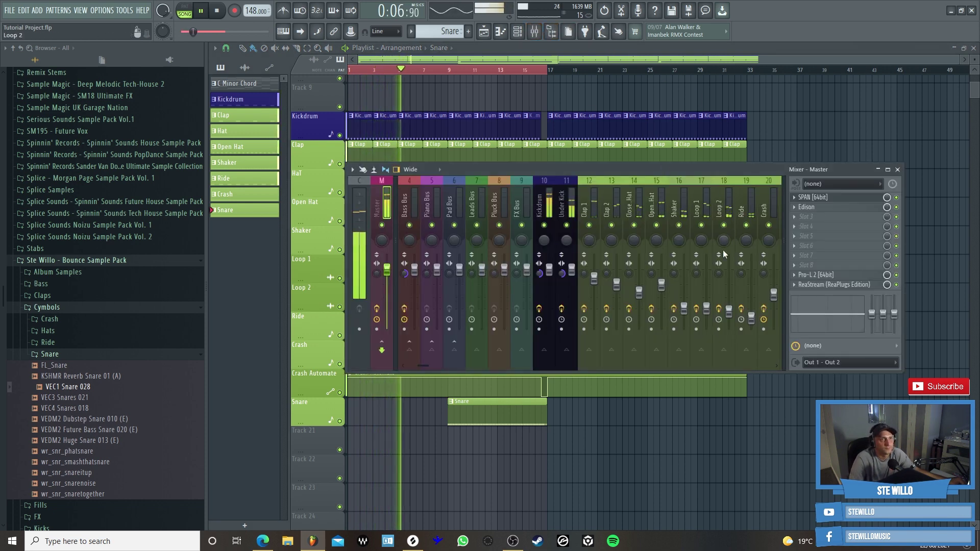
{"action": "left_click", "coordinate": [706, 308]}
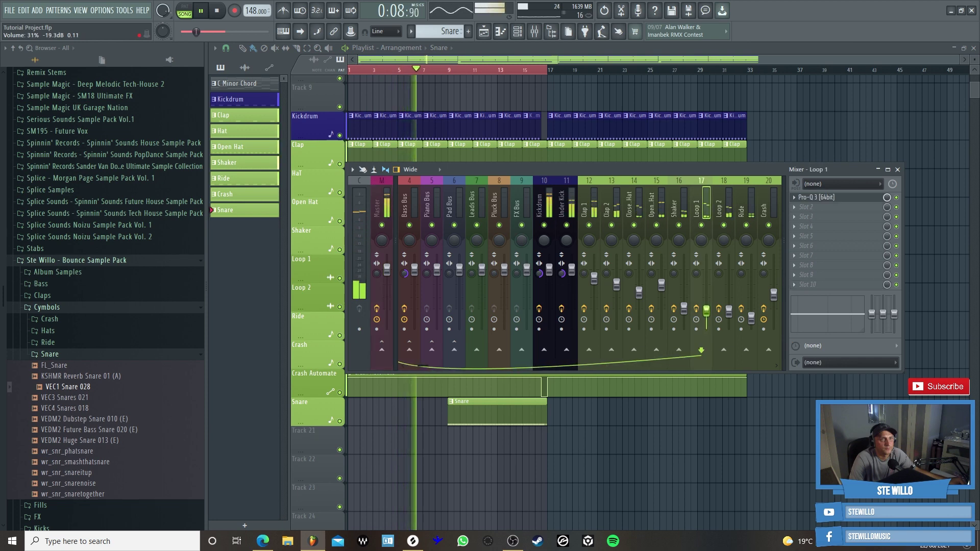
{"action": "key", "text": "F9"}
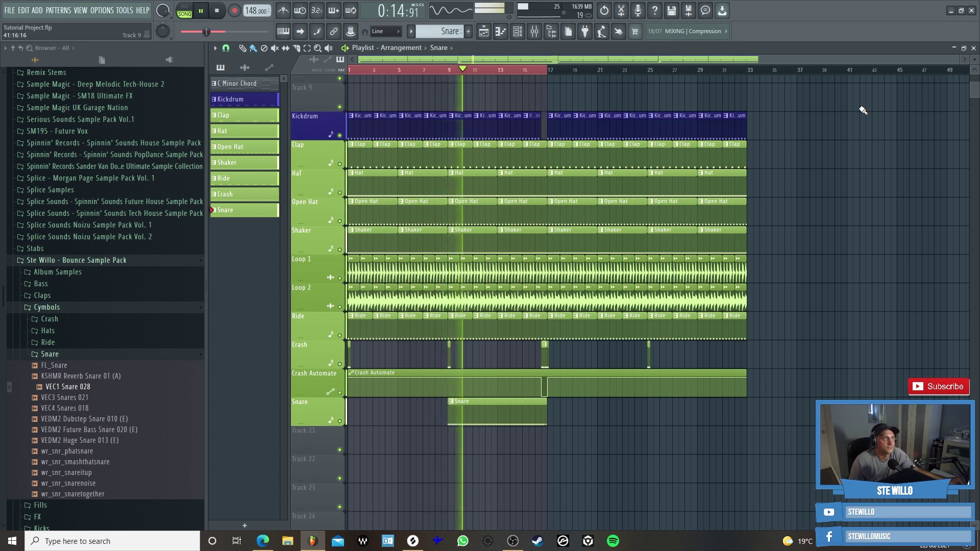
{"action": "left_click", "coordinate": [535, 31]}
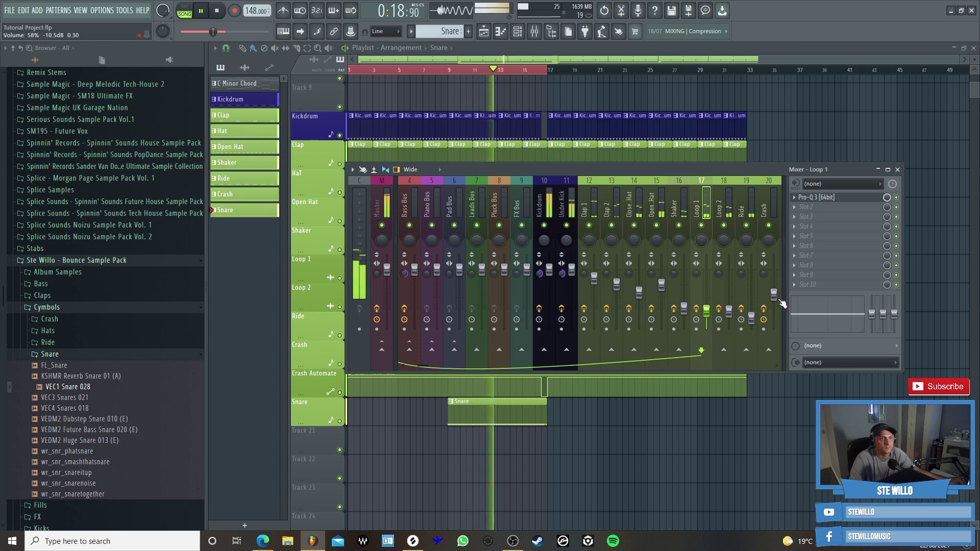
{"action": "left_click", "coordinate": [764, 312]}
{"action": "left_click_drag", "start_coordinate": [774, 295], "coordinate": [775, 291]}
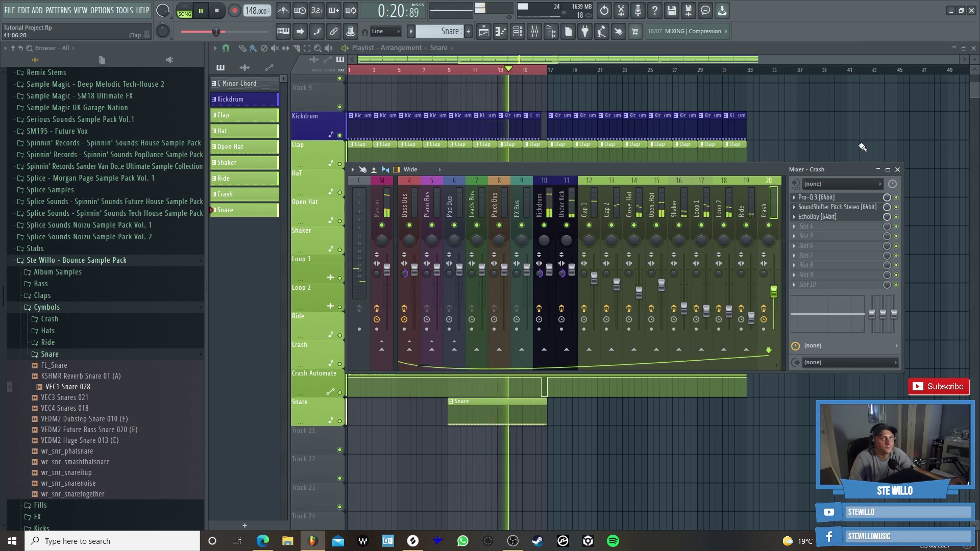
- Set the Snare channel volume to 49% and stop playback
{"action": "right_click", "coordinate": [872, 119]}
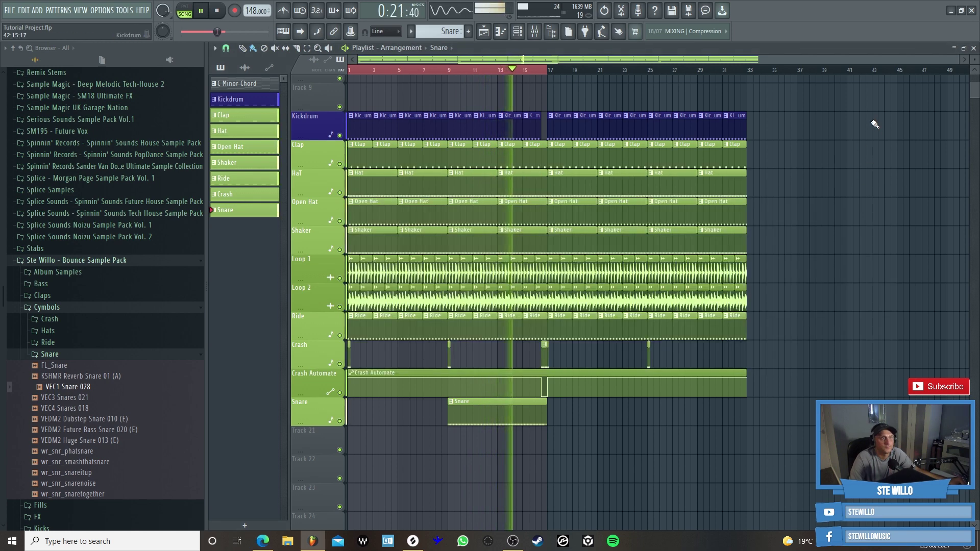
{"action": "left_click", "coordinate": [535, 32]}
{"action": "scroll", "coordinate": [729, 182], "scroll_direction": "down", "scroll_amount": 3}
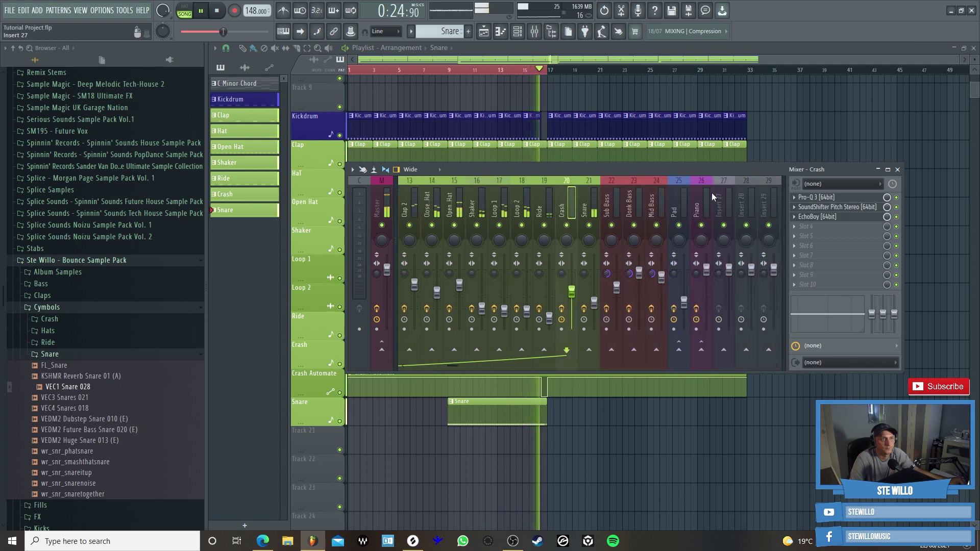
{"action": "left_click_drag", "start_coordinate": [594, 303], "coordinate": [594, 300]}
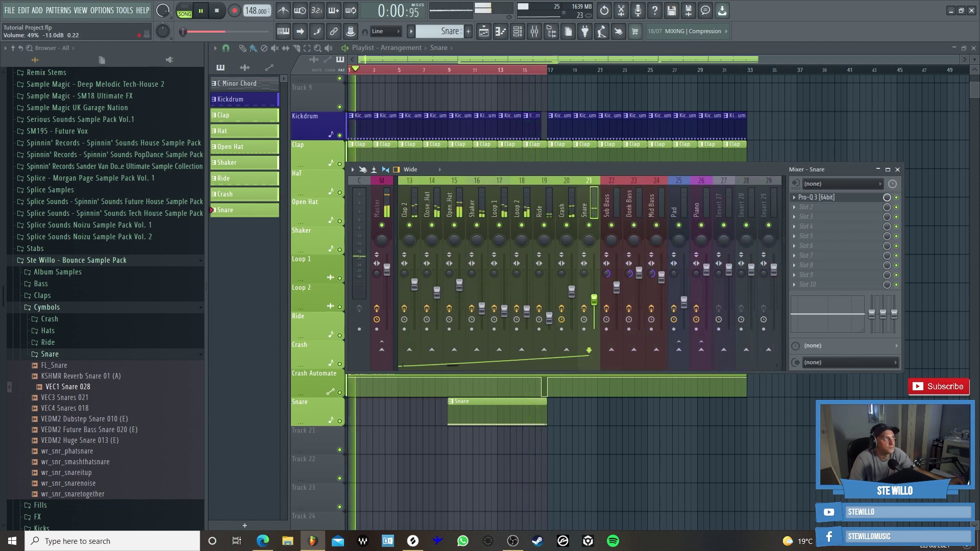
{"action": "right_click", "coordinate": [759, 119]}
{"action": "left_click", "coordinate": [218, 14]}
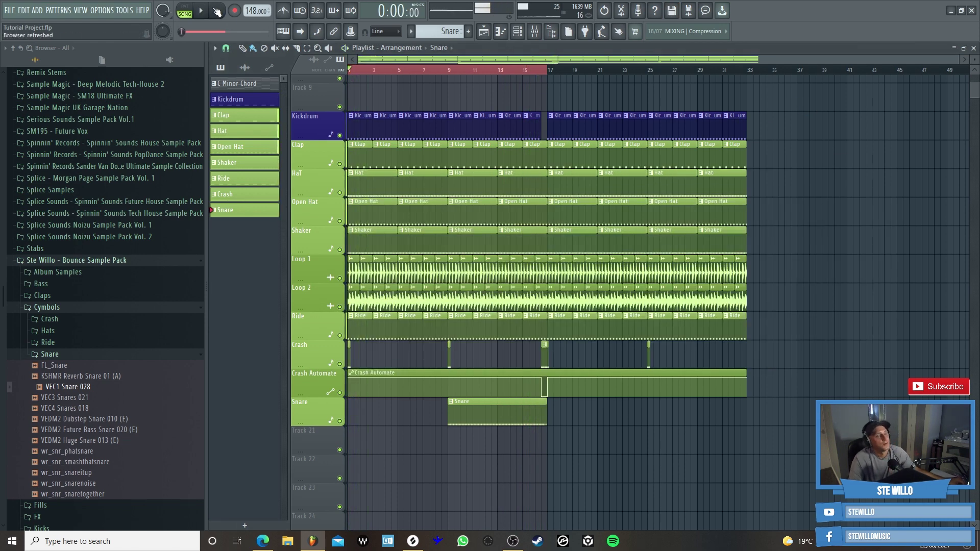